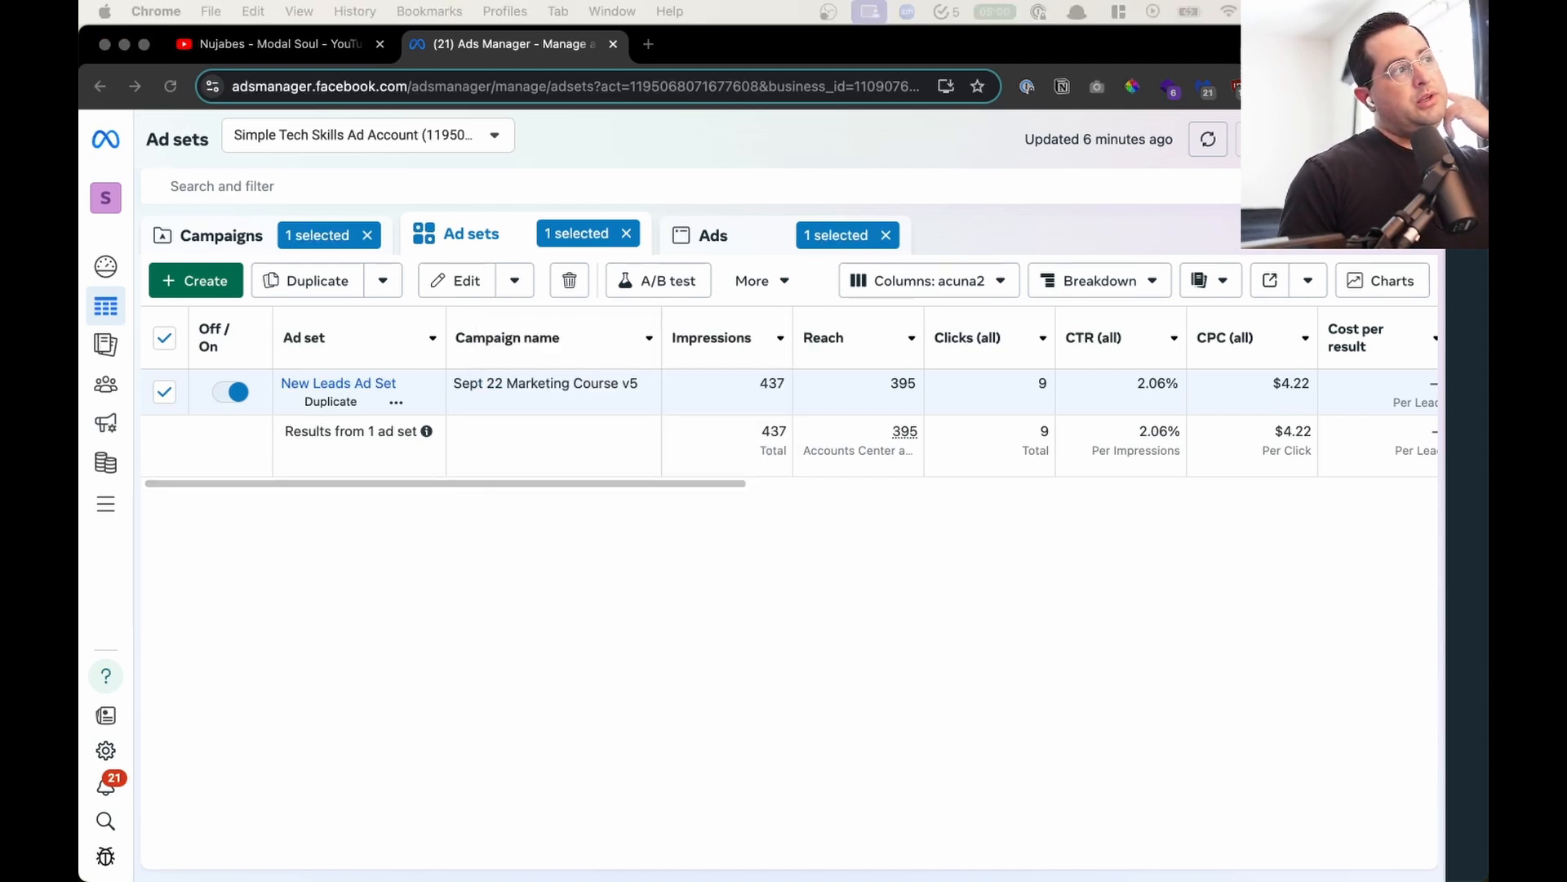
- Turn off the New Leads Ad Set in the Sept 22 Marketing Course v5 campaign
left_click(711, 565)
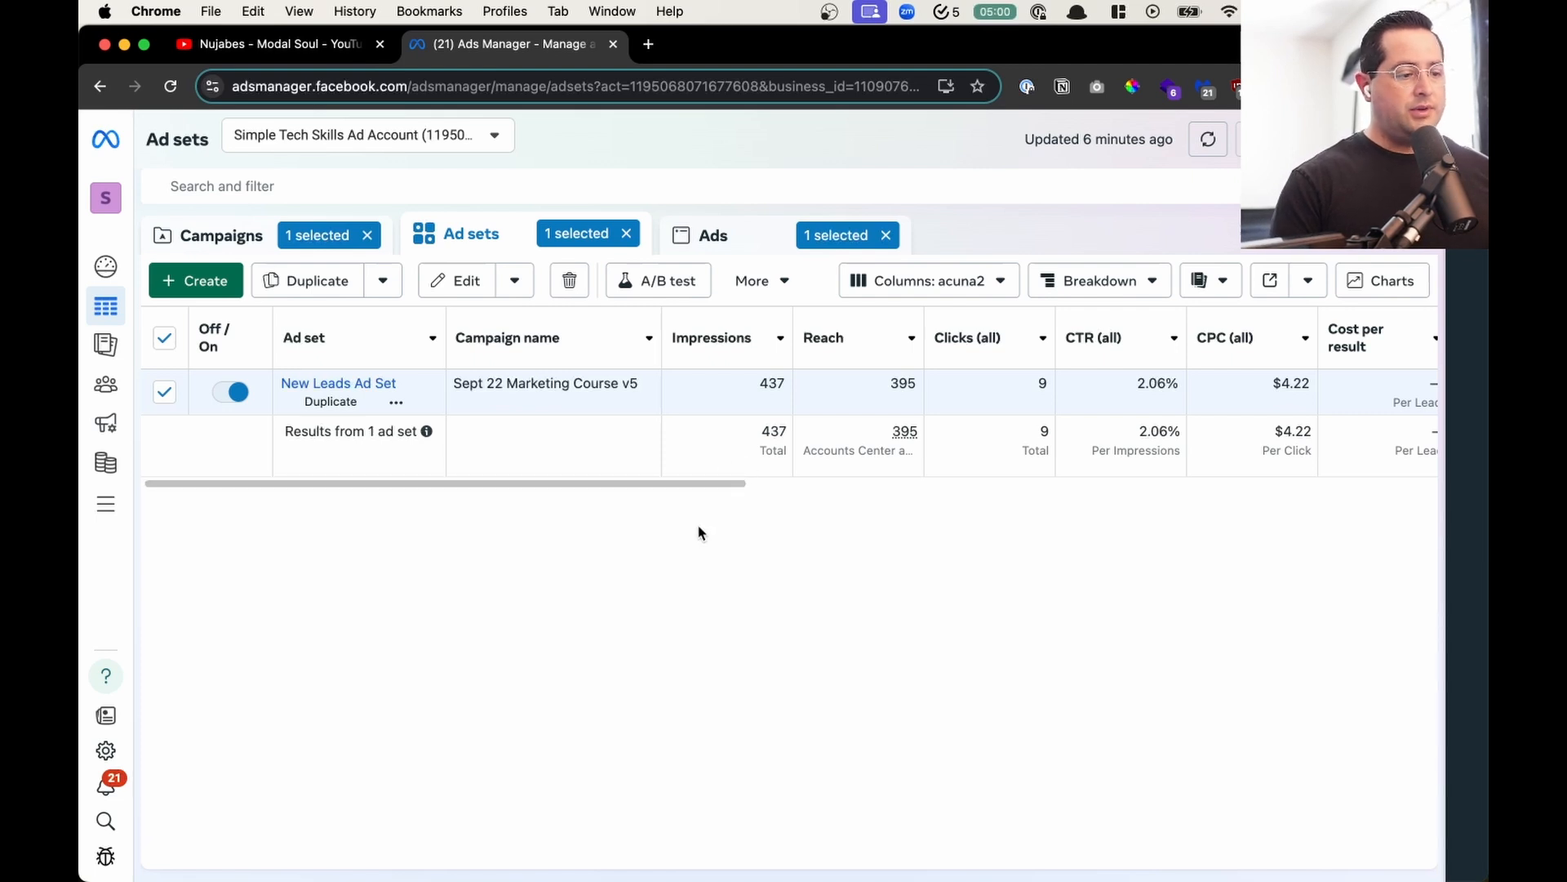
left_click(232, 391)
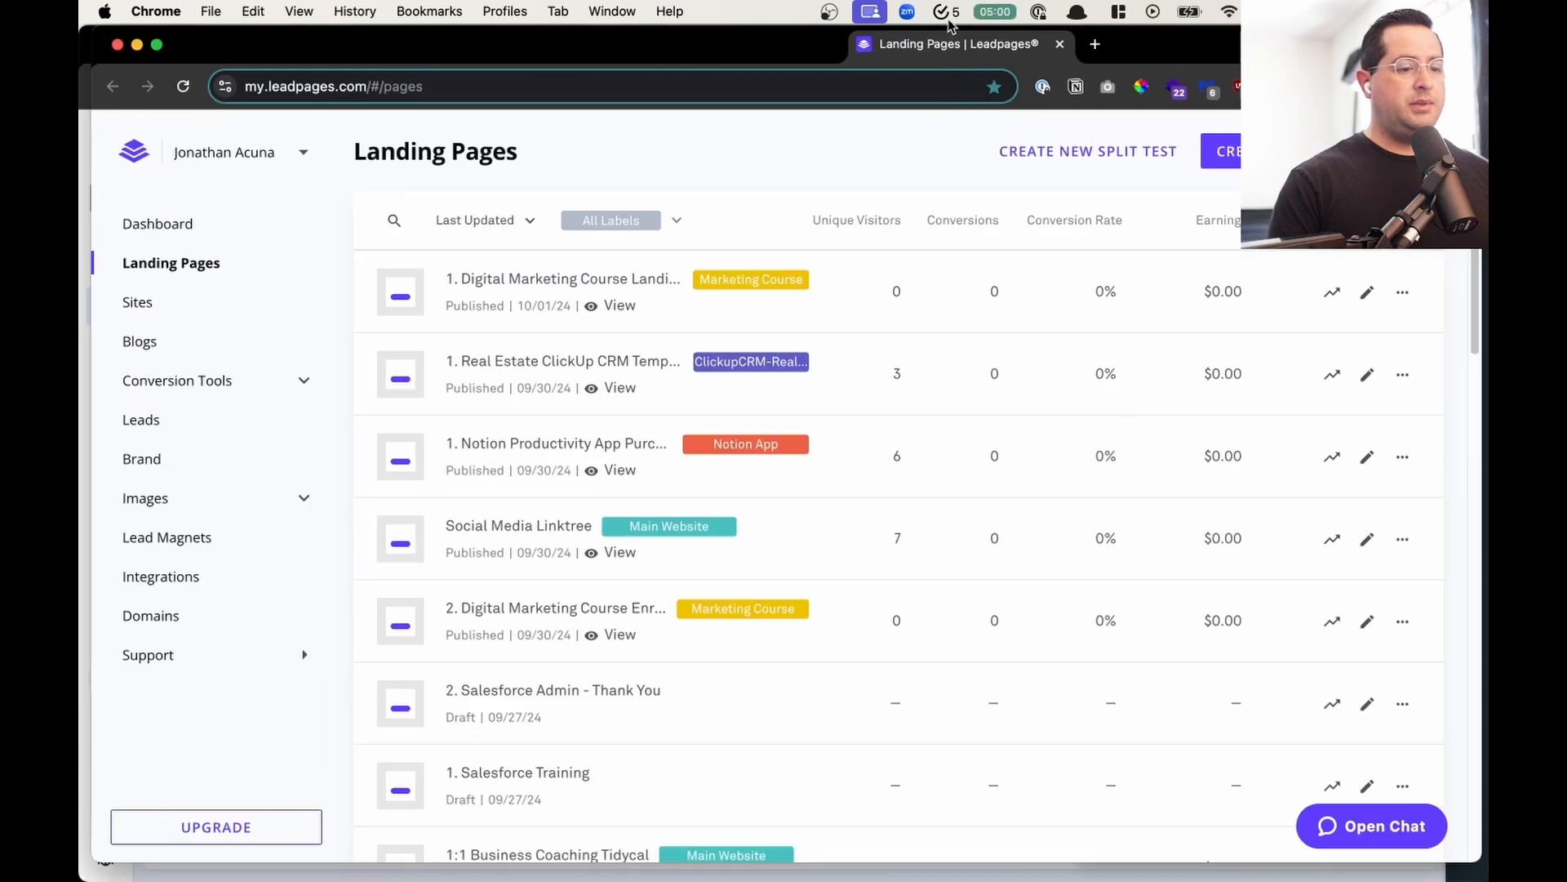
- Open the Leadpages landing pages list in a new tab and filter it by the Marketing Course label
left_click_drag(948, 26, 734, 41)
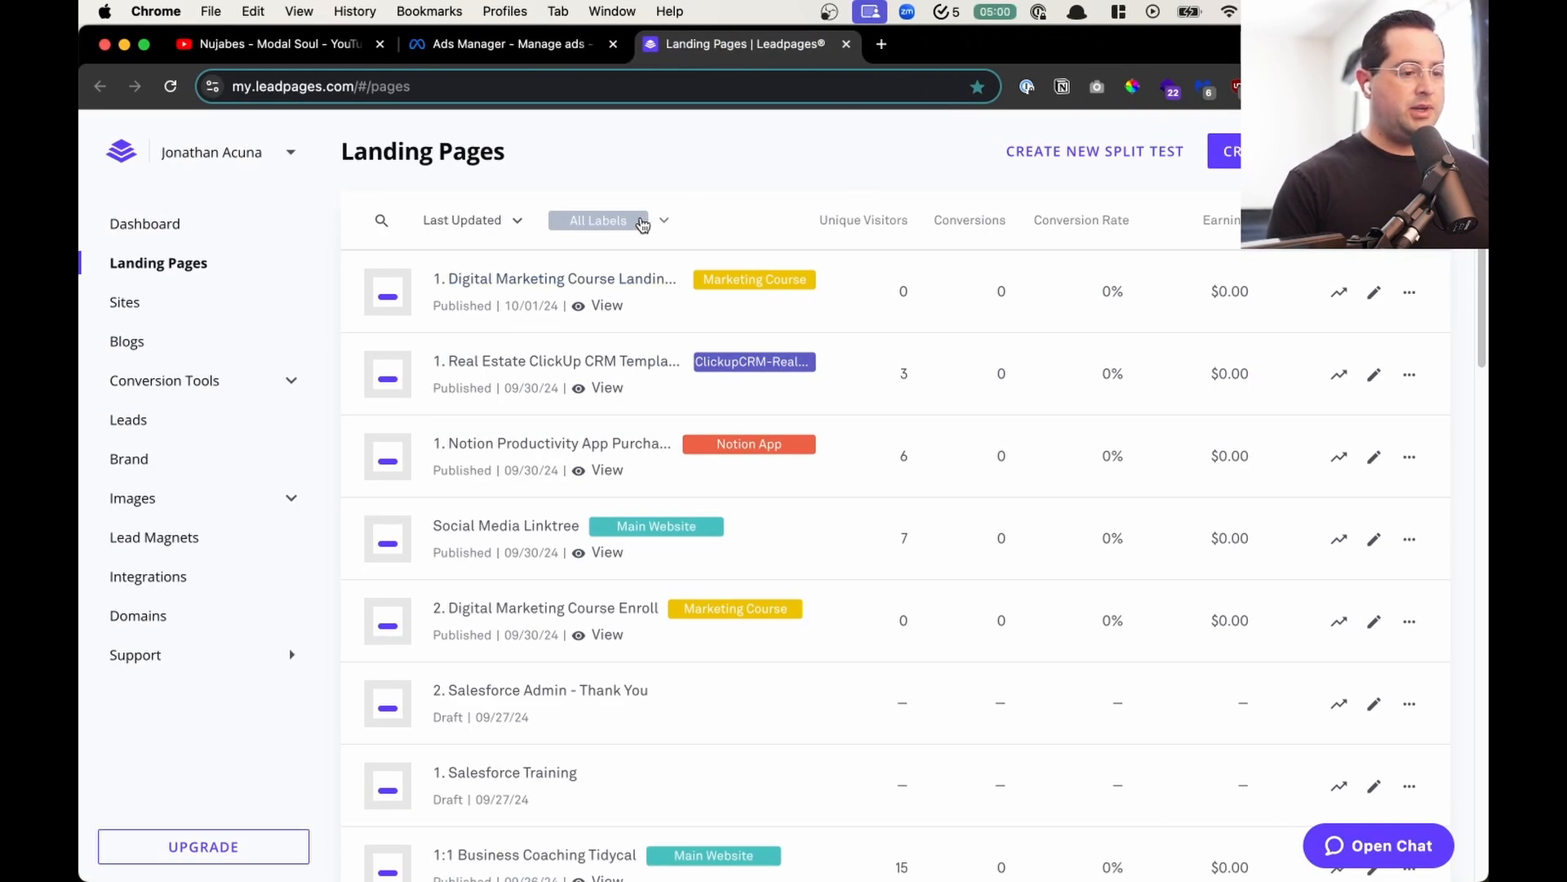
left_click(647, 220)
left_click(658, 327)
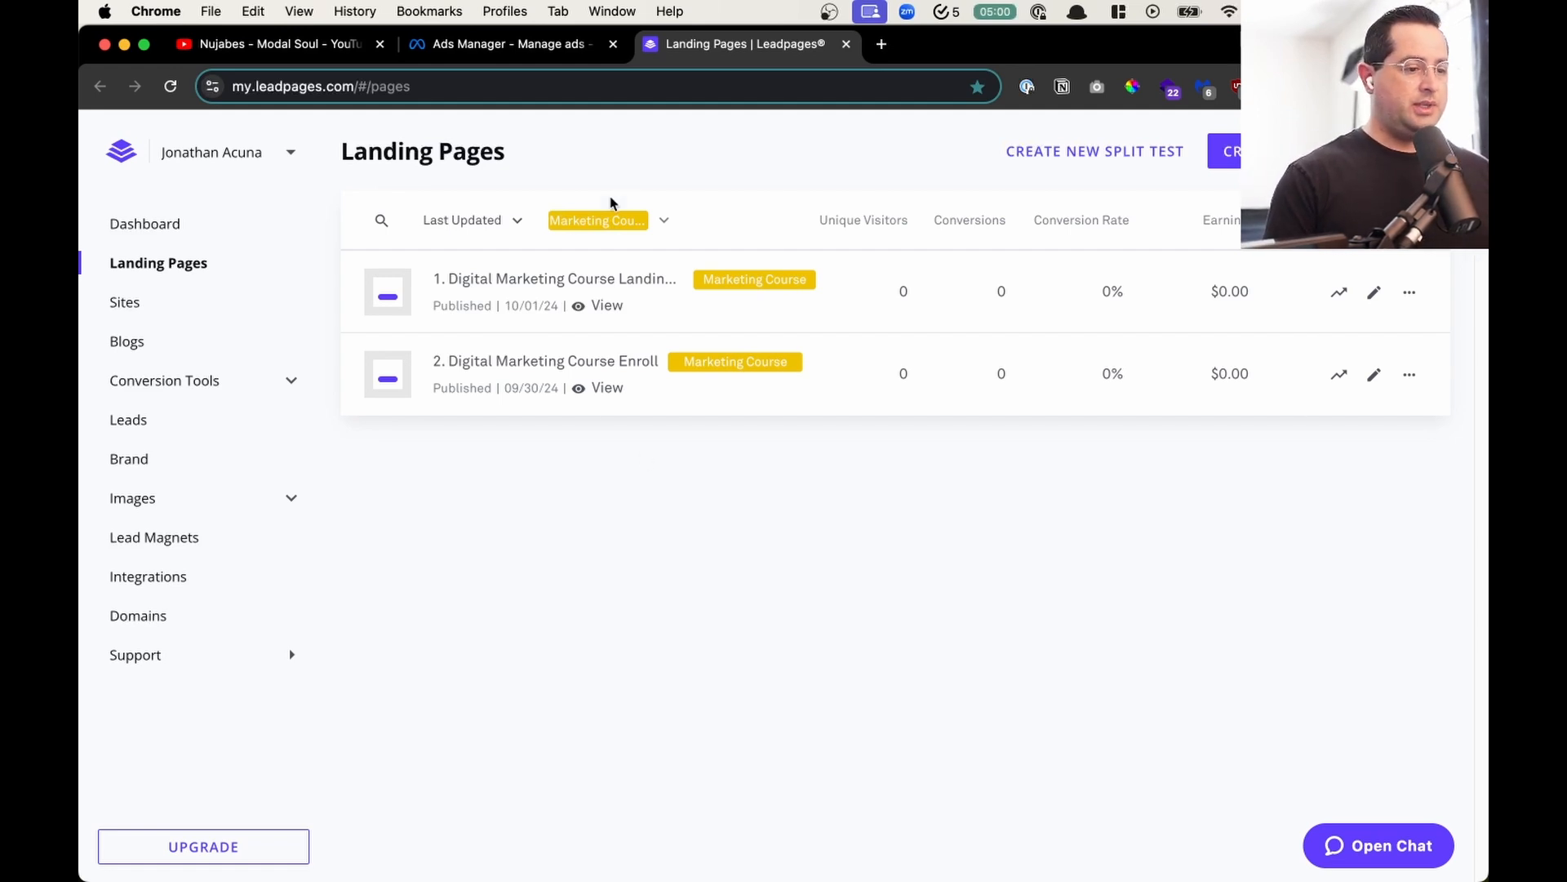
- Reset the label filter to All Labels and open the first Digital Marketing Course landing page in the page builder
left_click(609, 220)
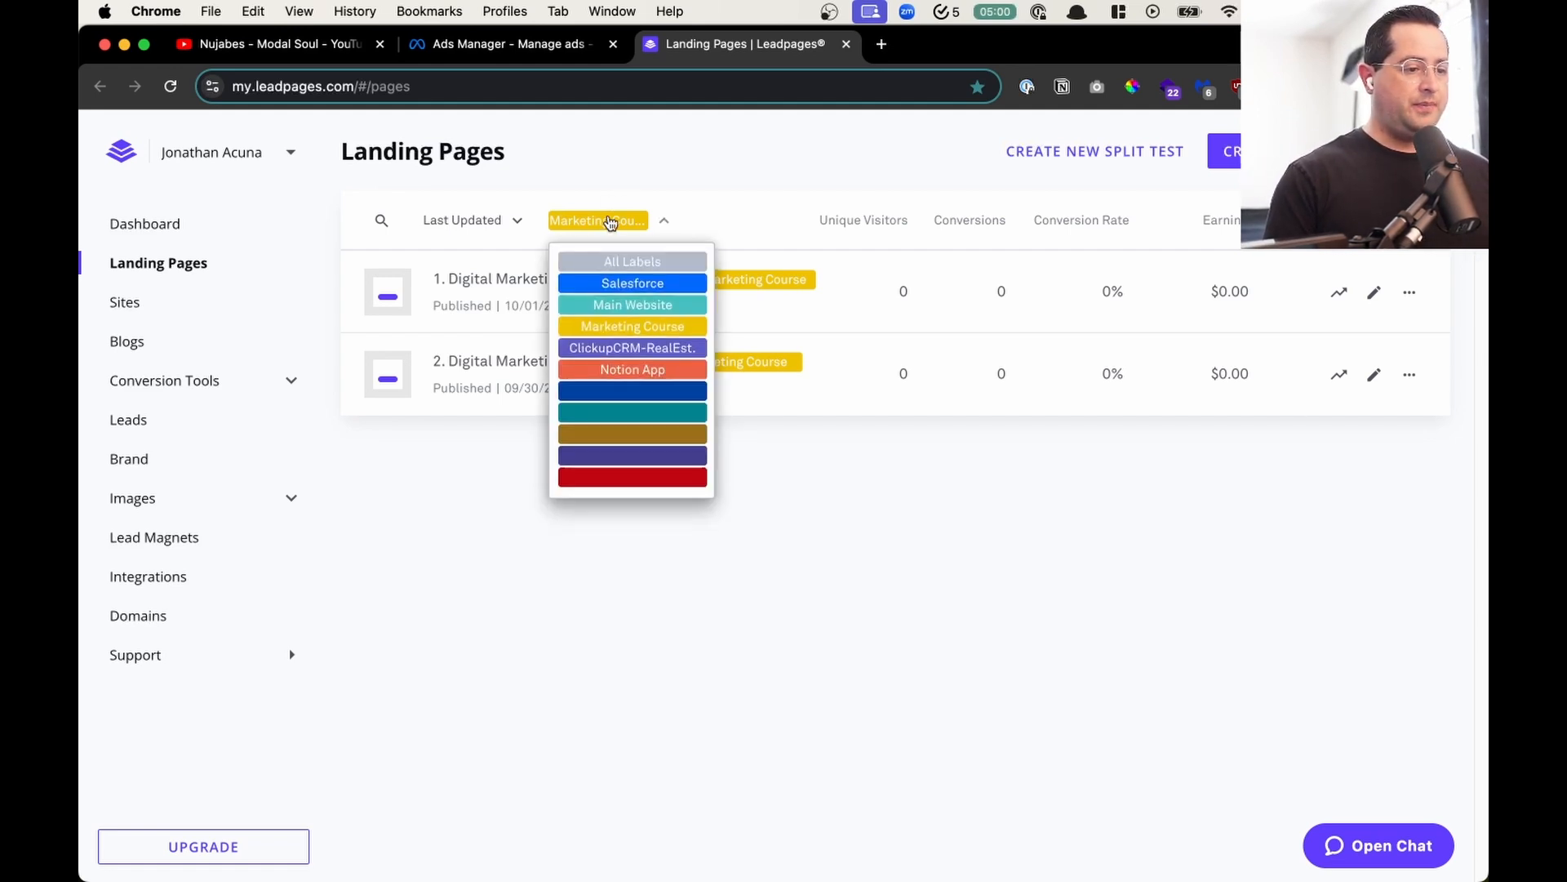
left_click(620, 263)
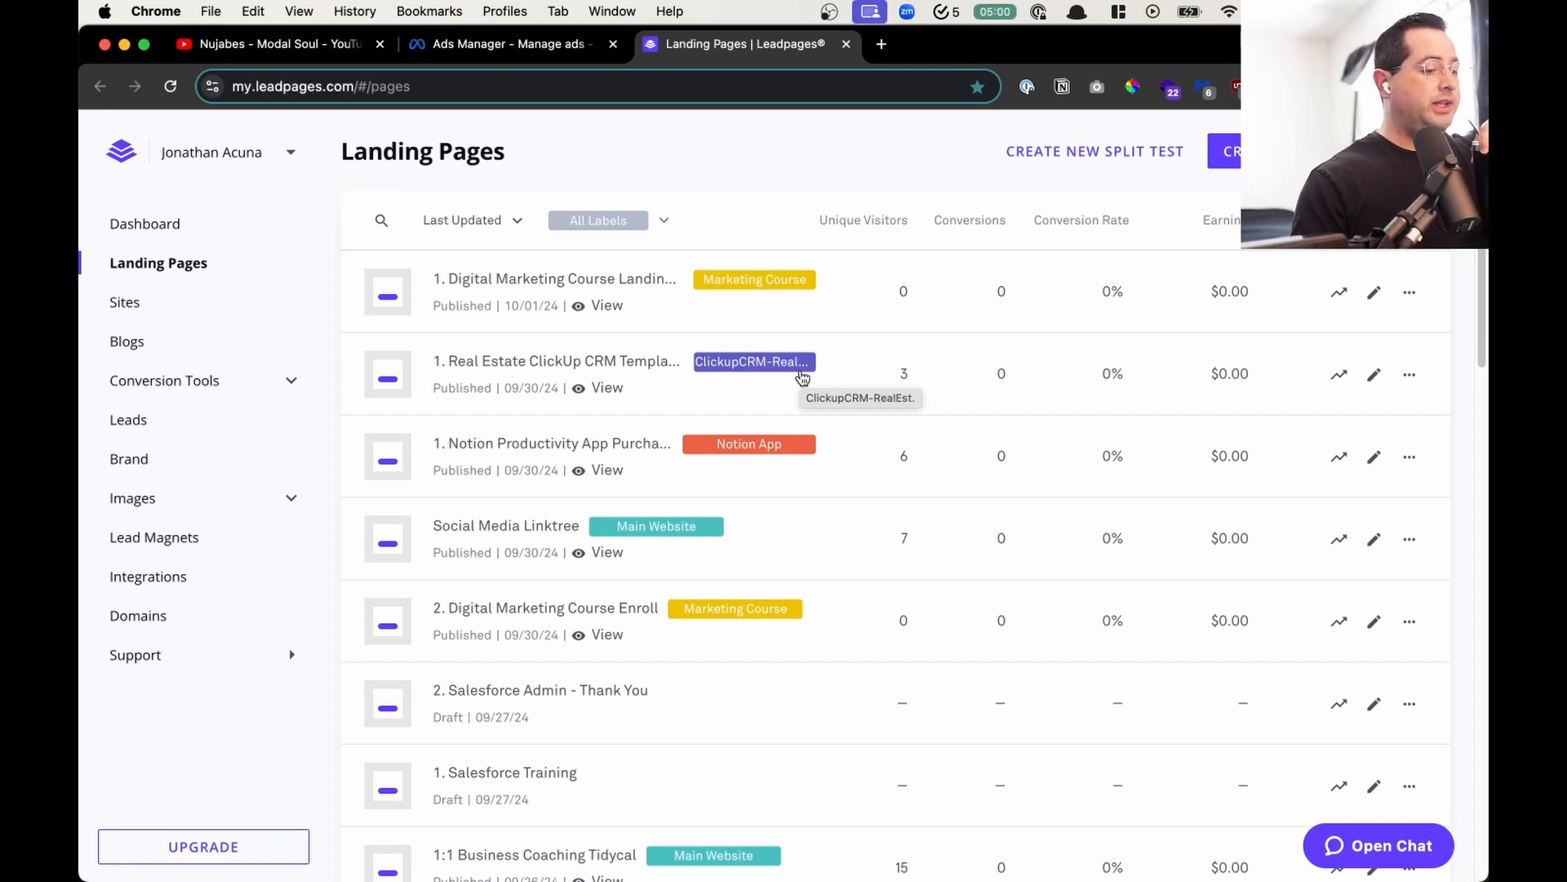
left_click(559, 289)
- Filter the list by Marketing Course, duplicate "2. Digital Marketing Course Enroll" as "0. Marketing Webinar Squeeze" and start building it
left_click(614, 221)
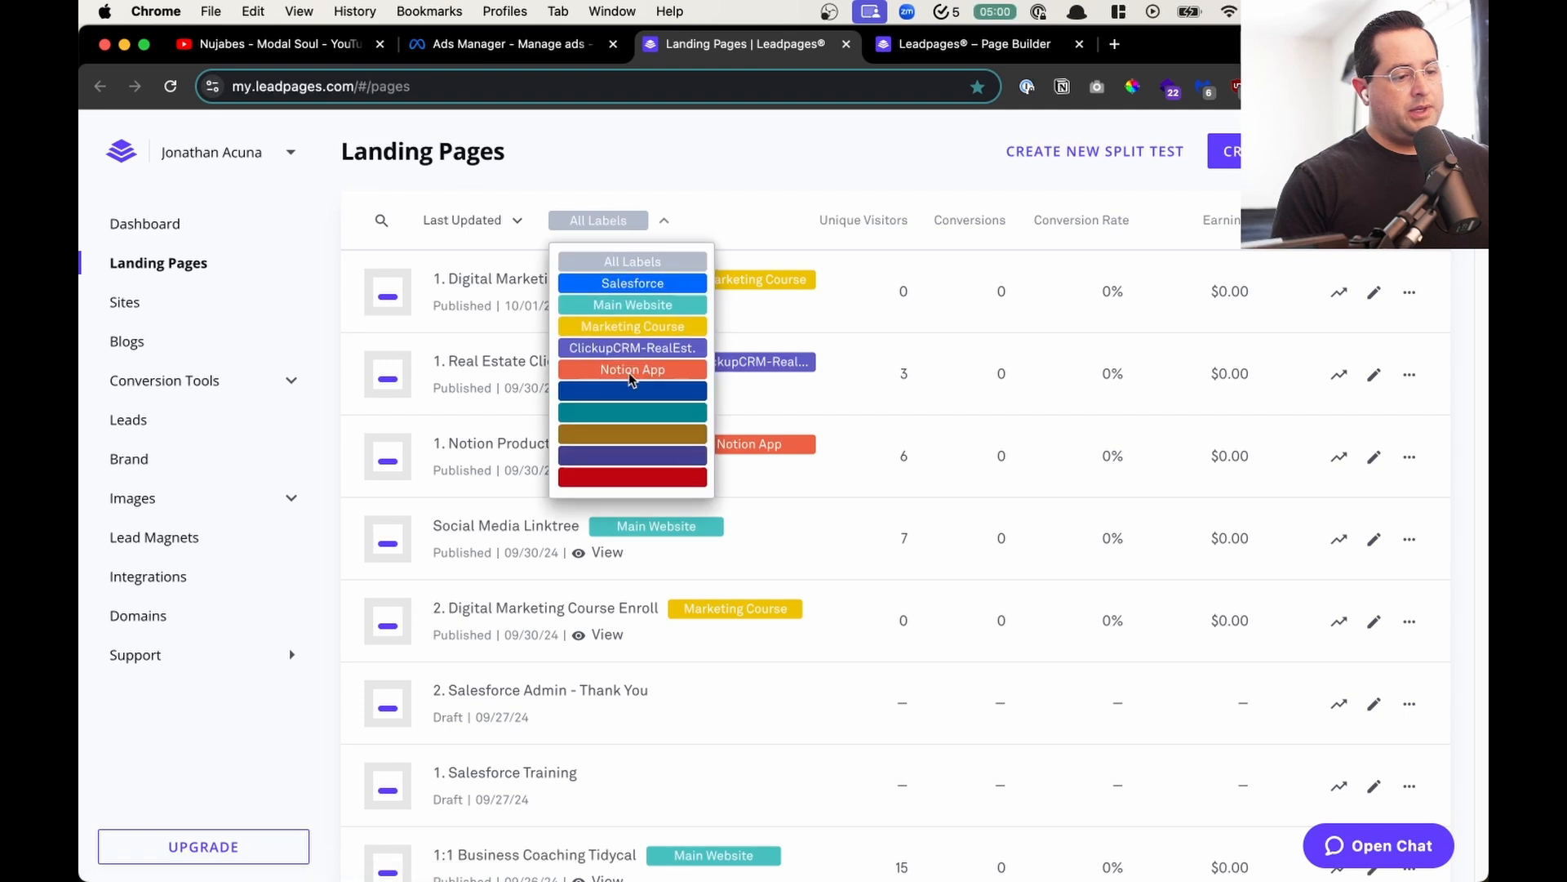
left_click(656, 328)
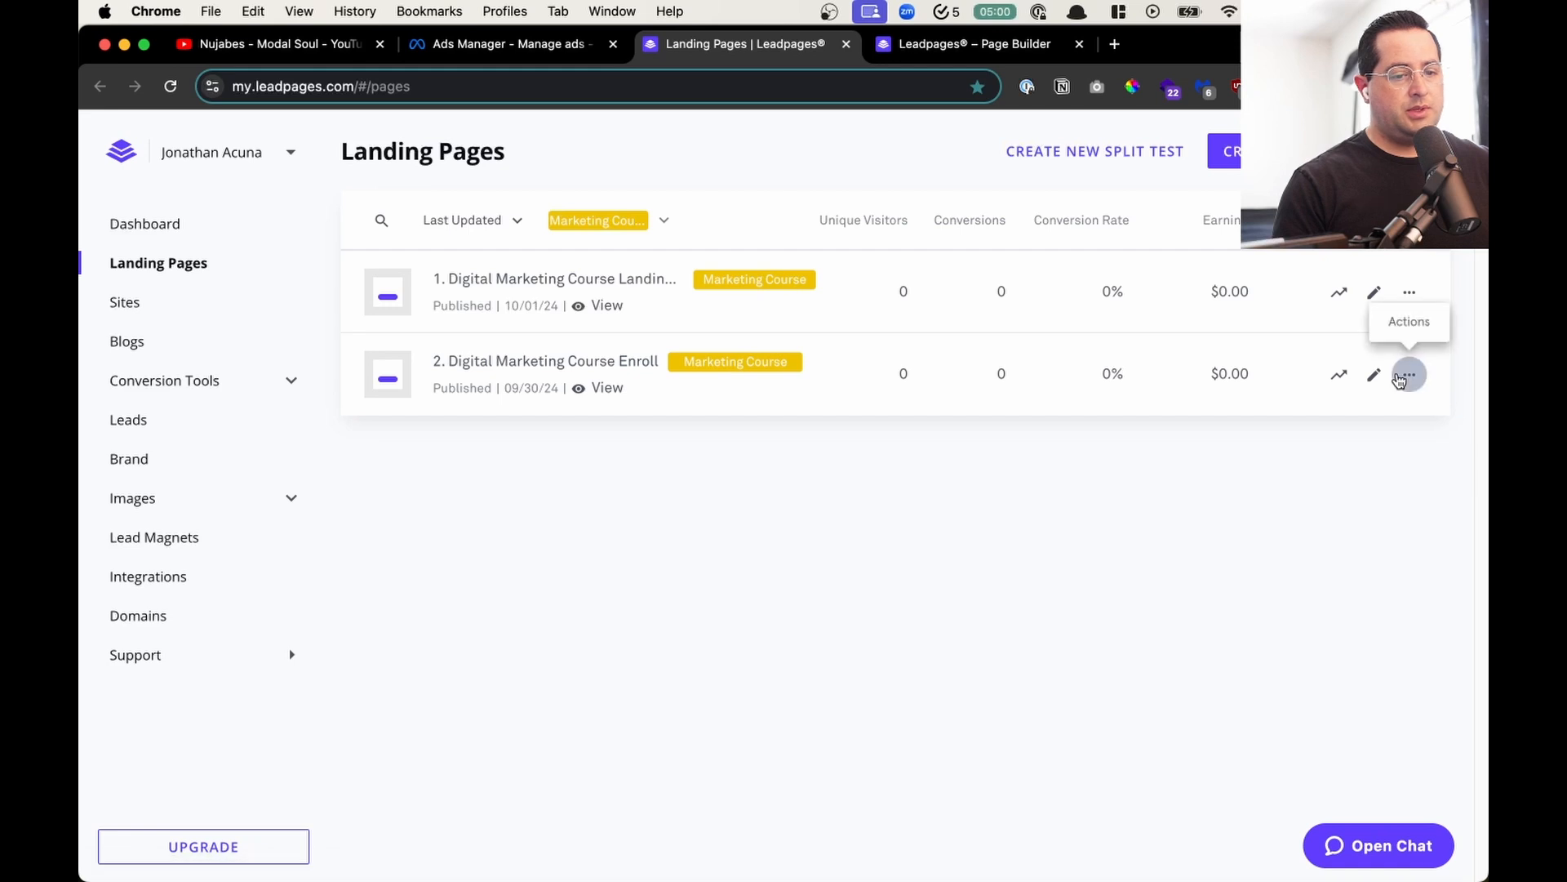
left_click(1400, 380)
left_click(1234, 600)
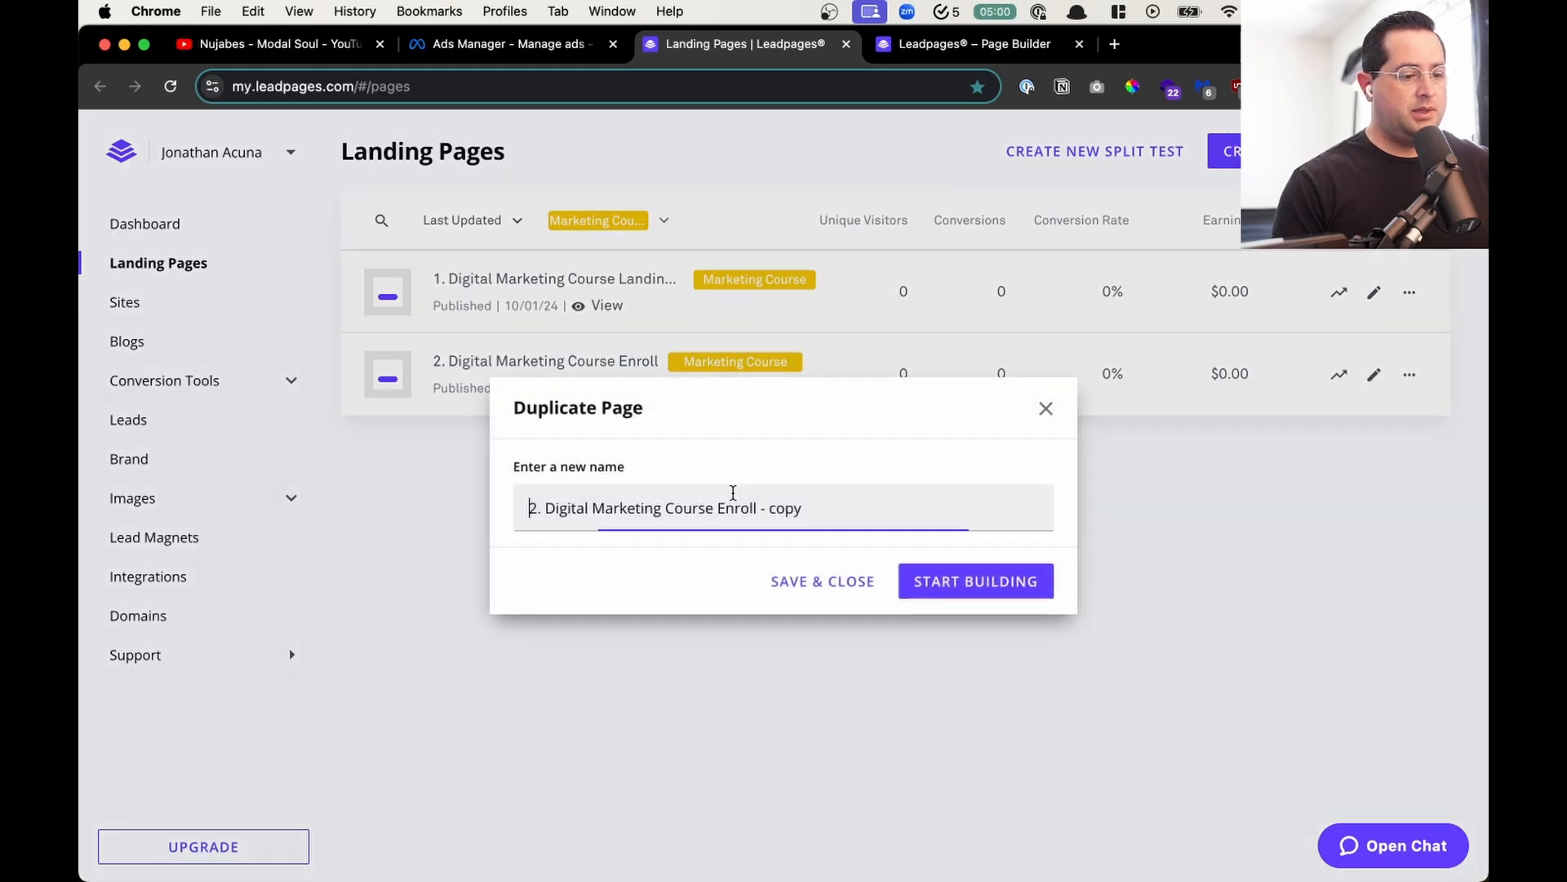
key("super+a")
type("0")
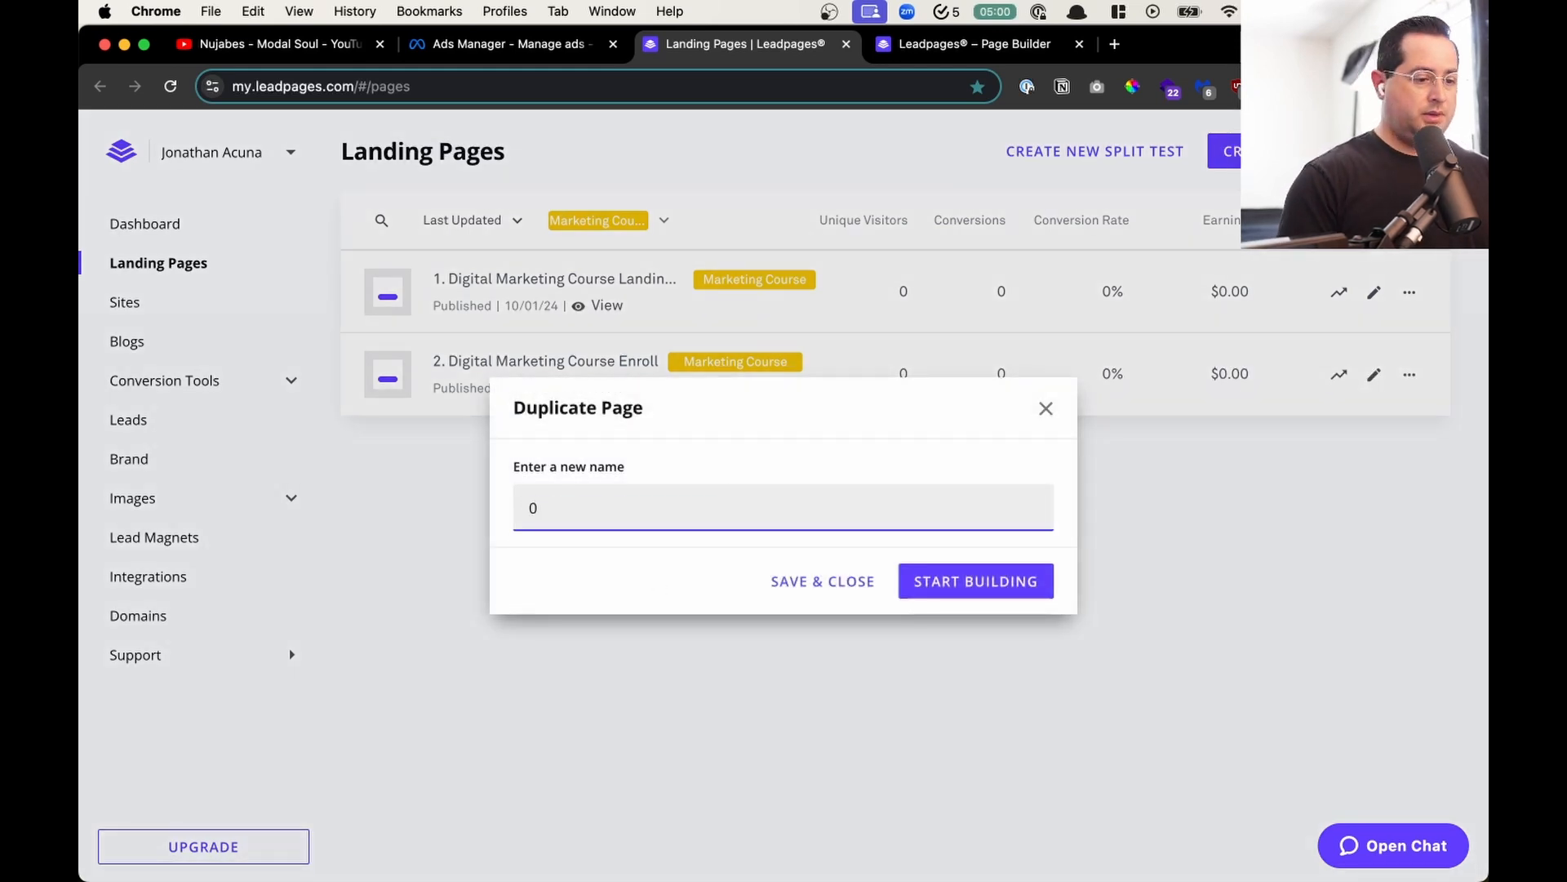
type(". Marketing Webinar Squeeze")
key("Return")
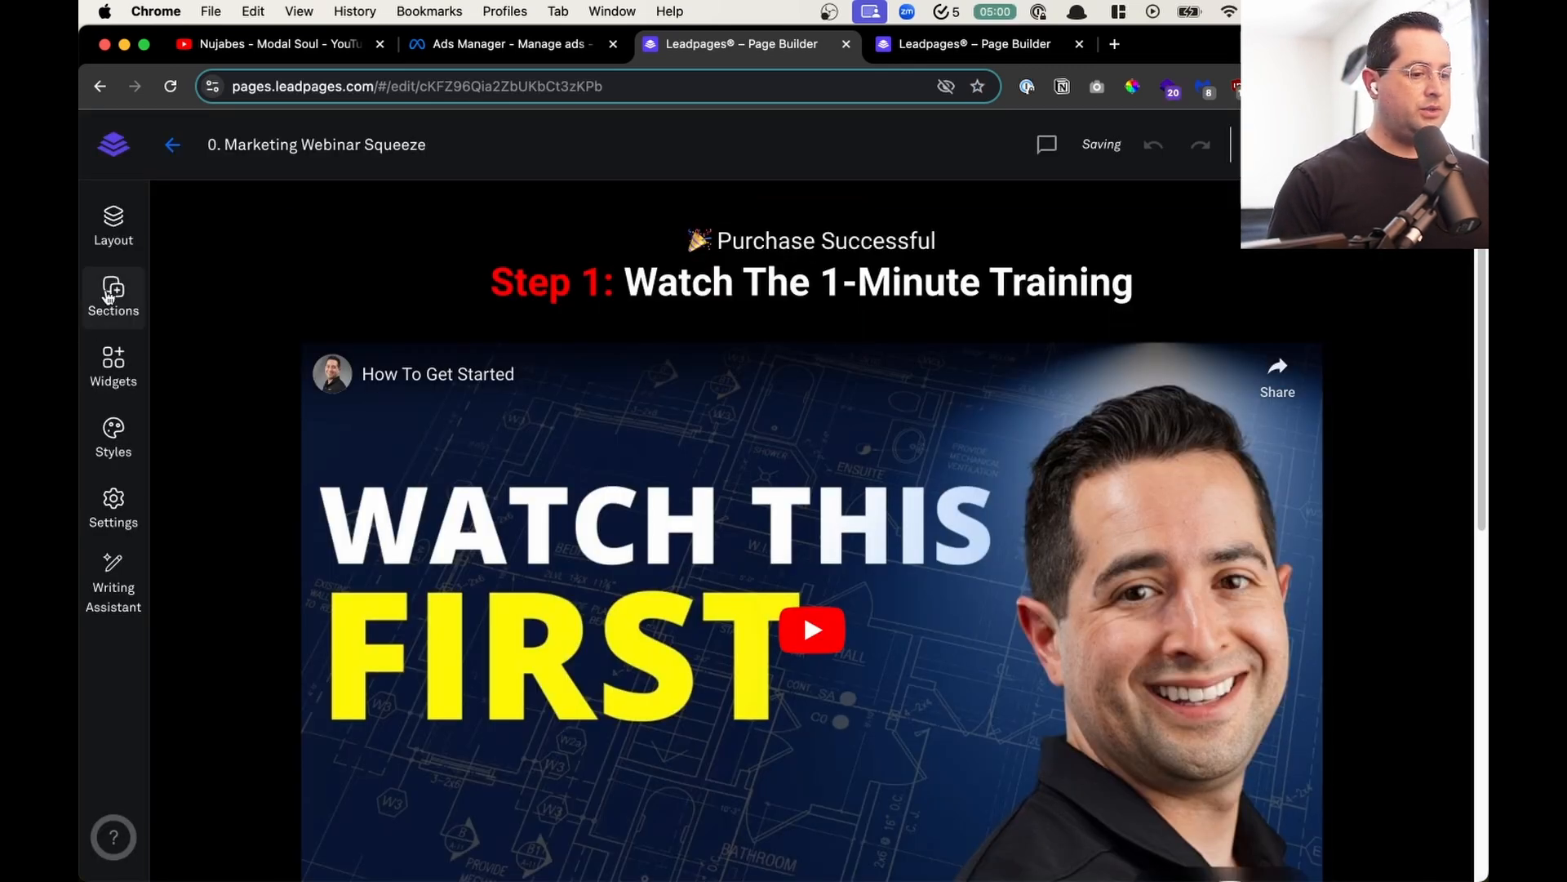
left_click(213, 194)
mouse_move(245, 253)
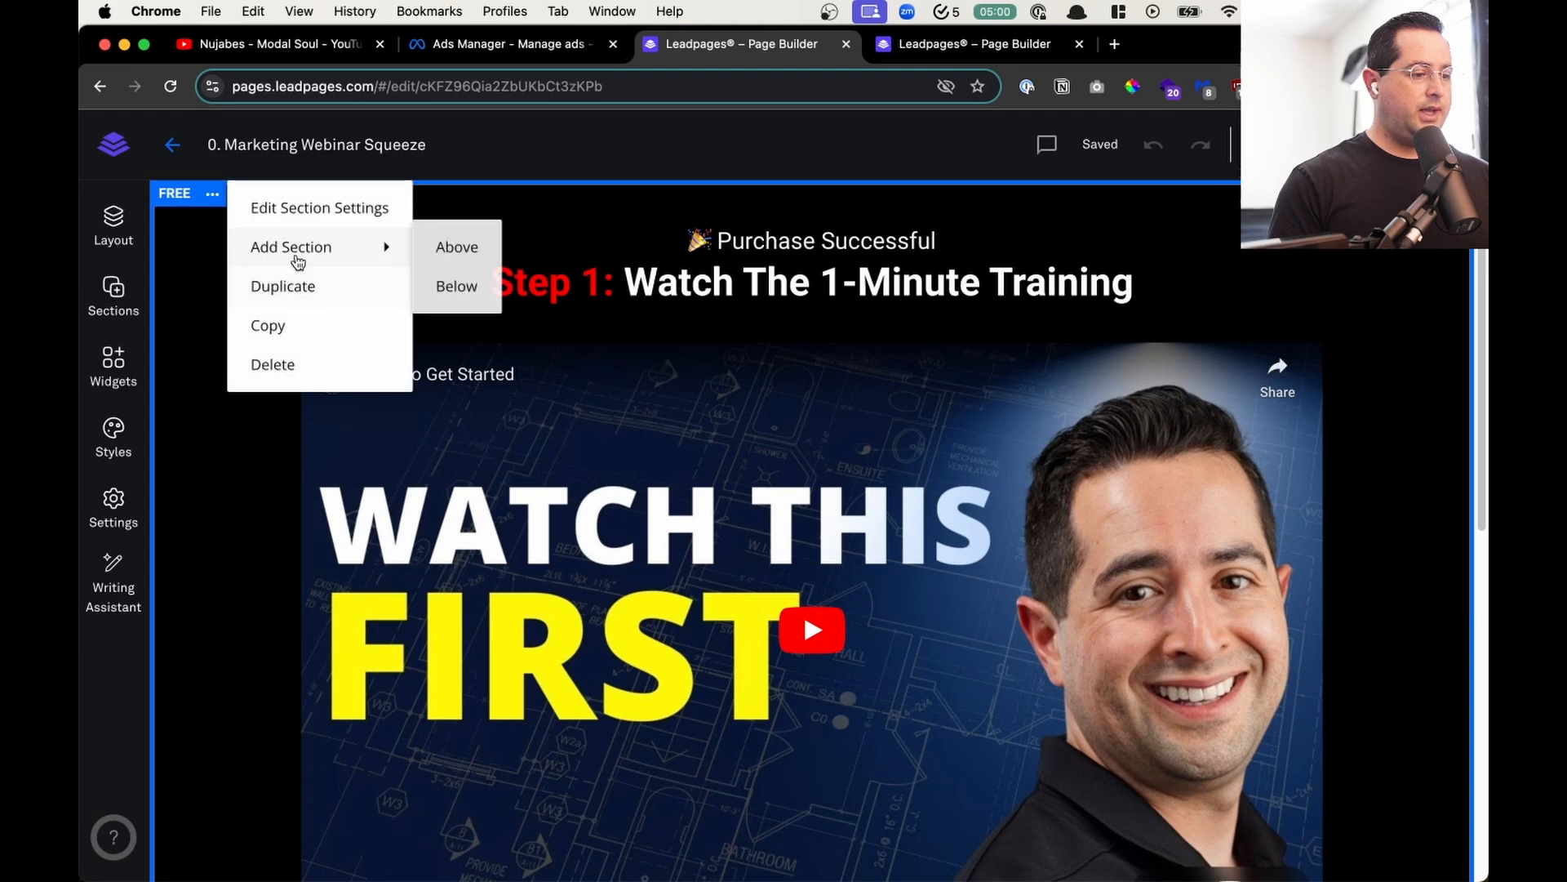
left_click(265, 208)
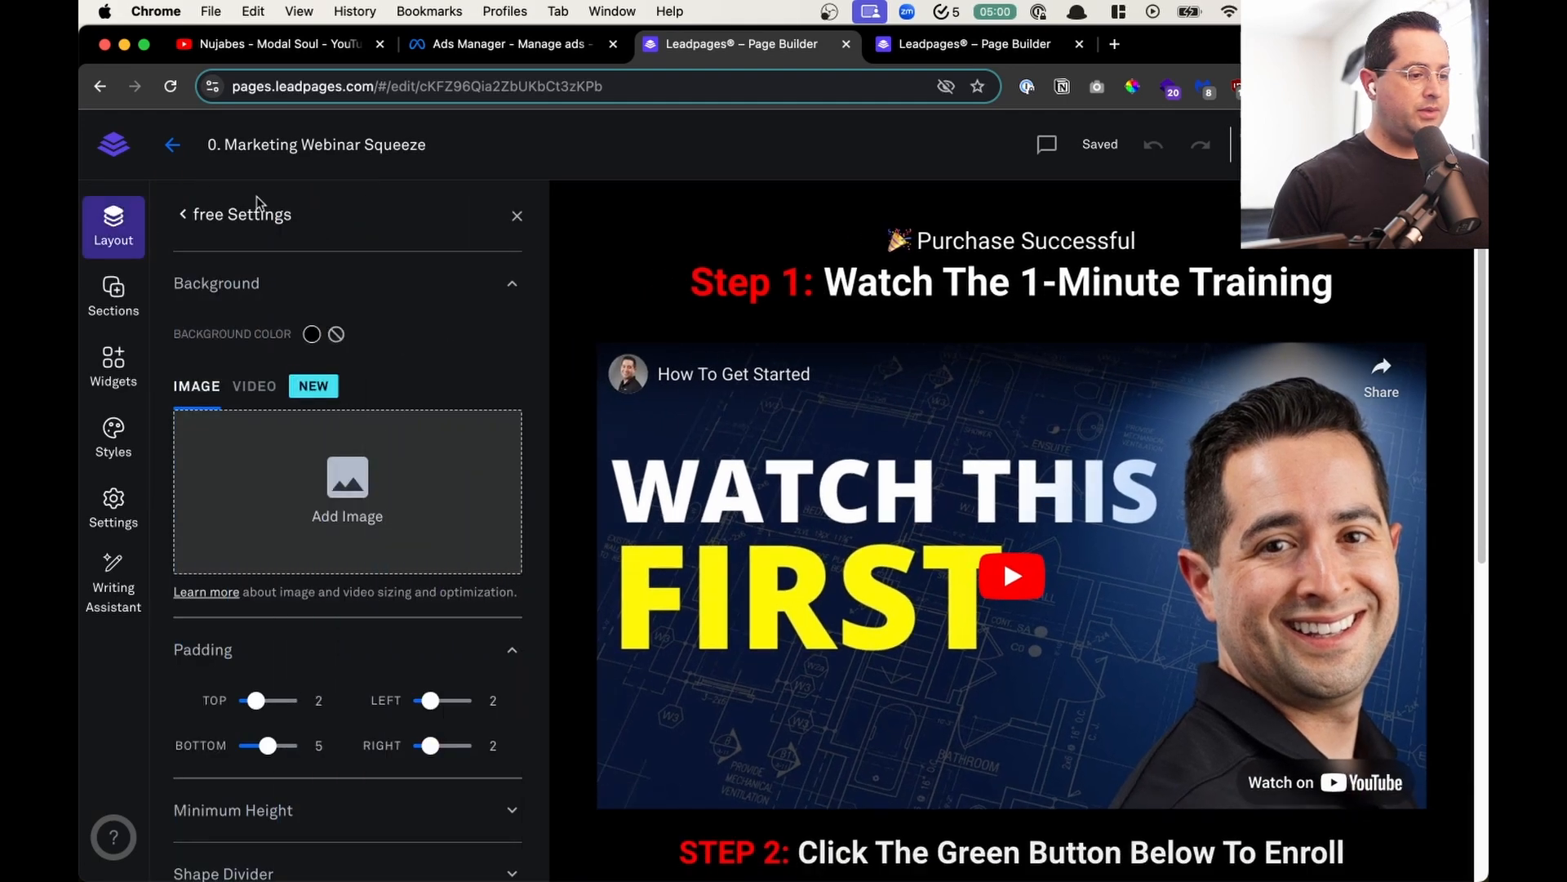
left_click(517, 216)
- Add a new row to the "free" section in the page layout and place it above Row 1
scroll(874, 463, "down", 3)
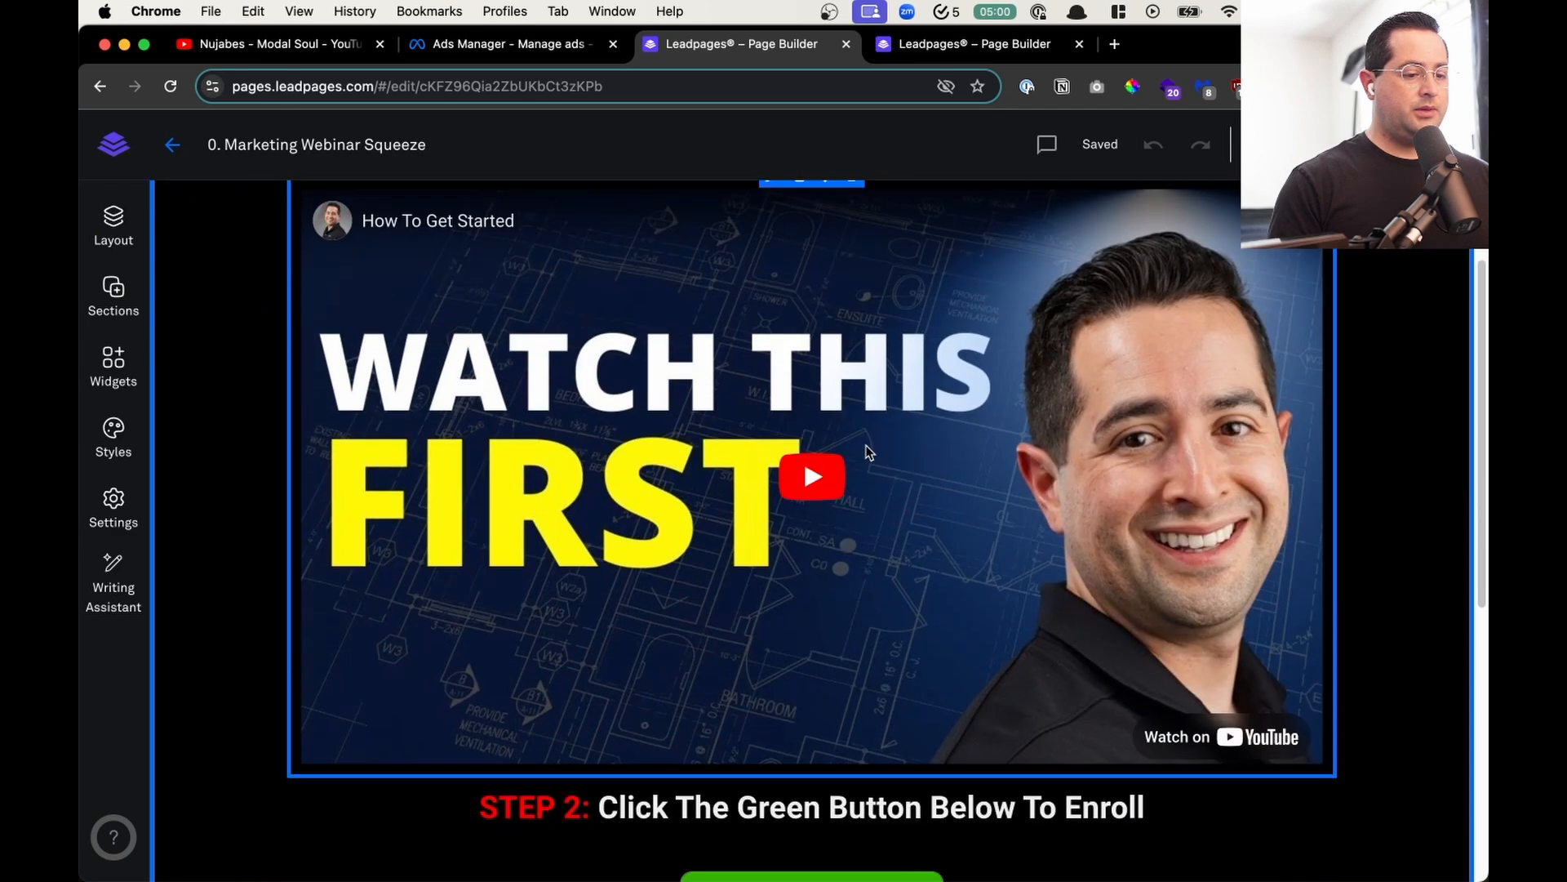
scroll(767, 607, "down", 10)
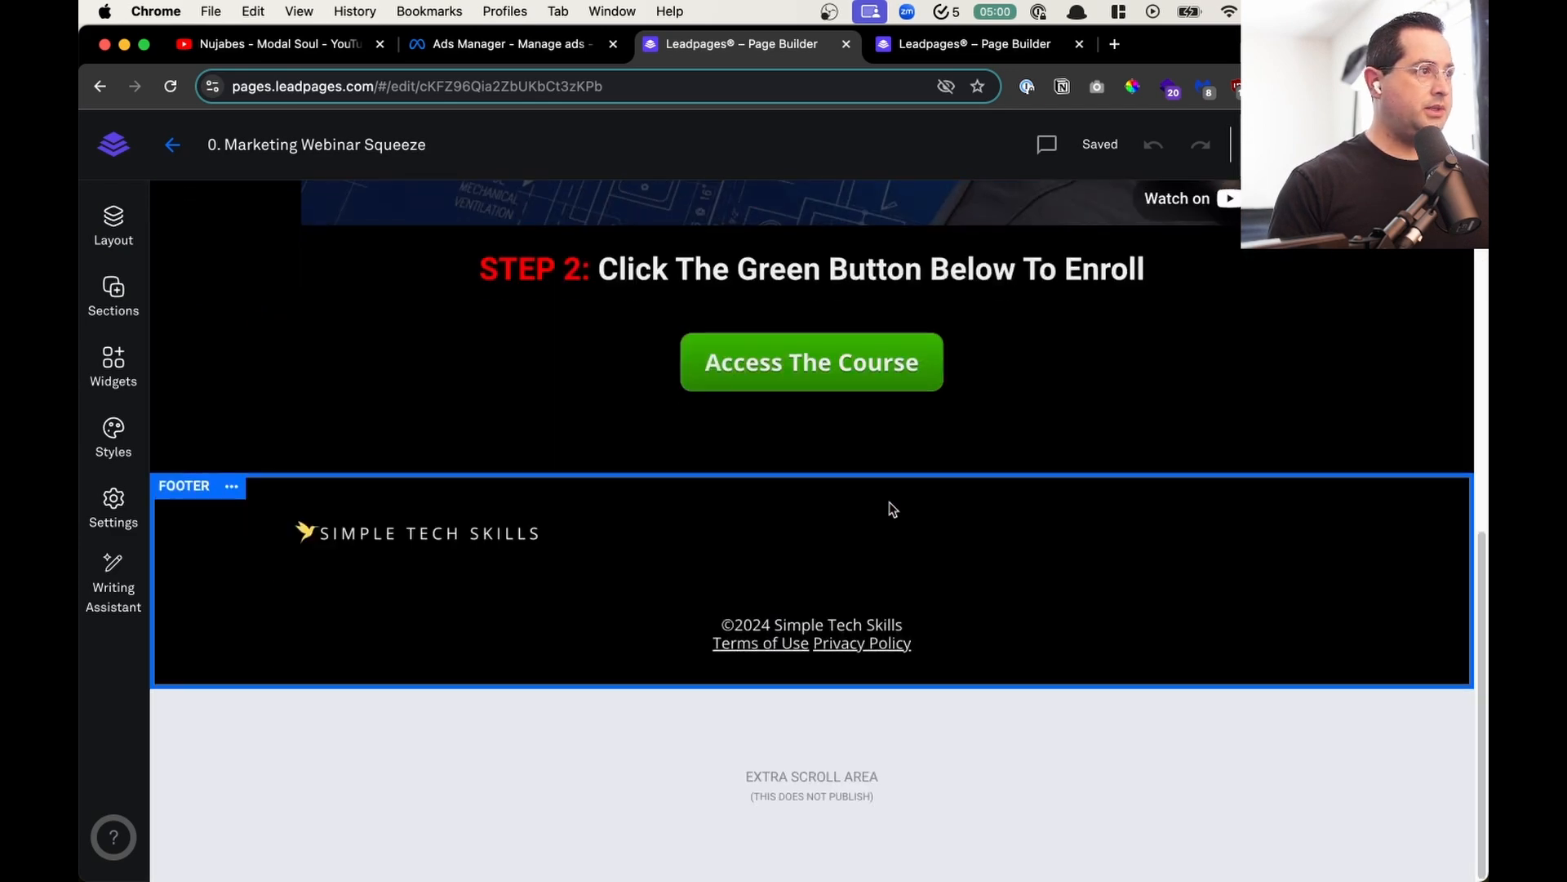
scroll(892, 509, "up", 13)
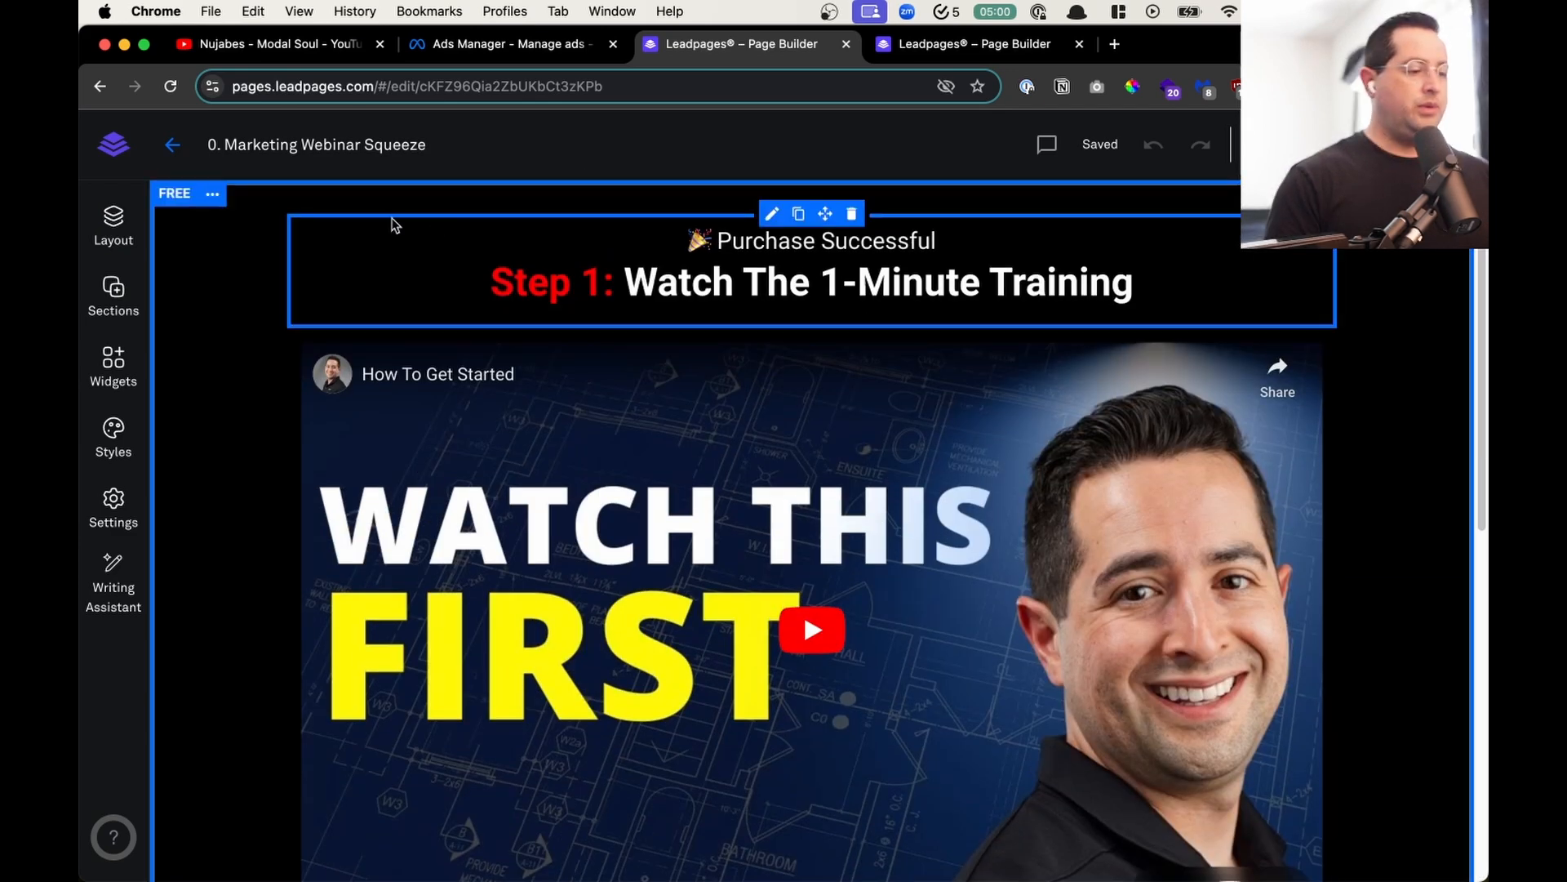
left_click(212, 194)
left_click(236, 208)
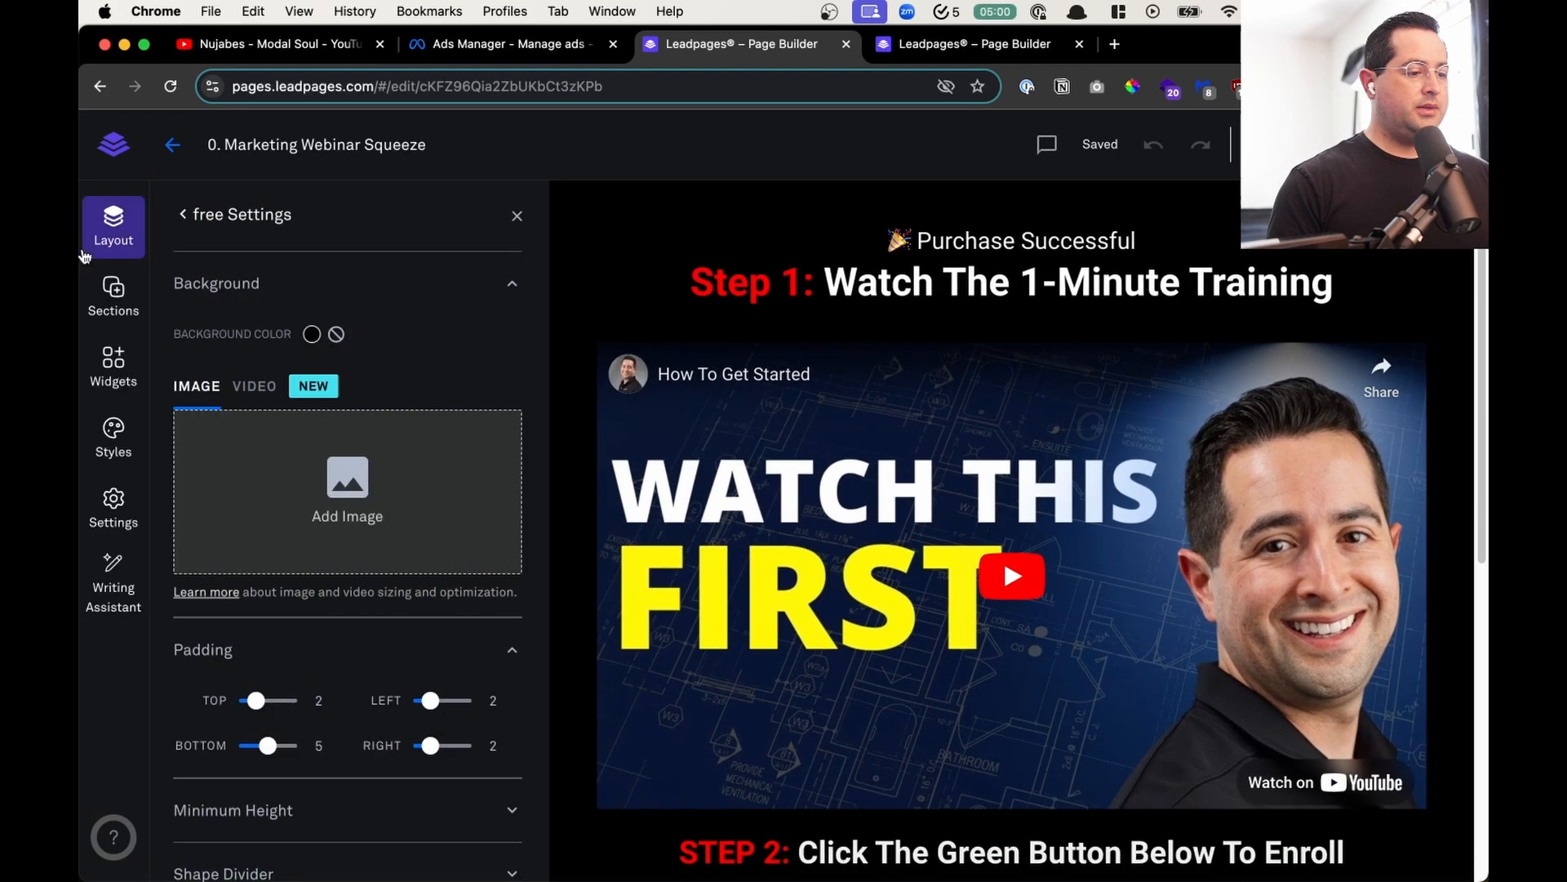
left_click(178, 212)
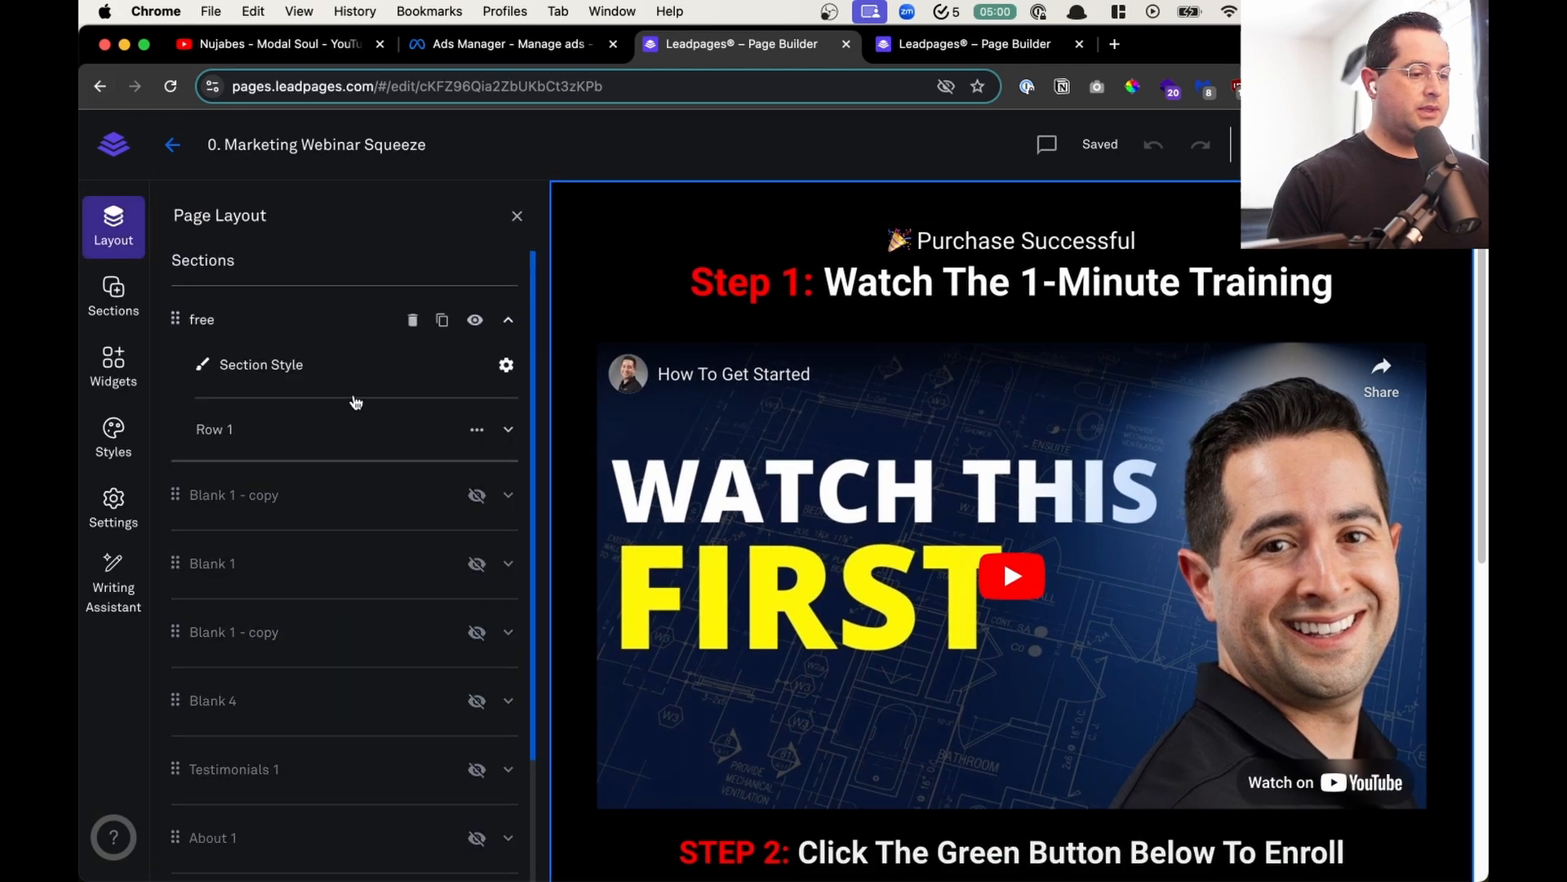
left_click(507, 430)
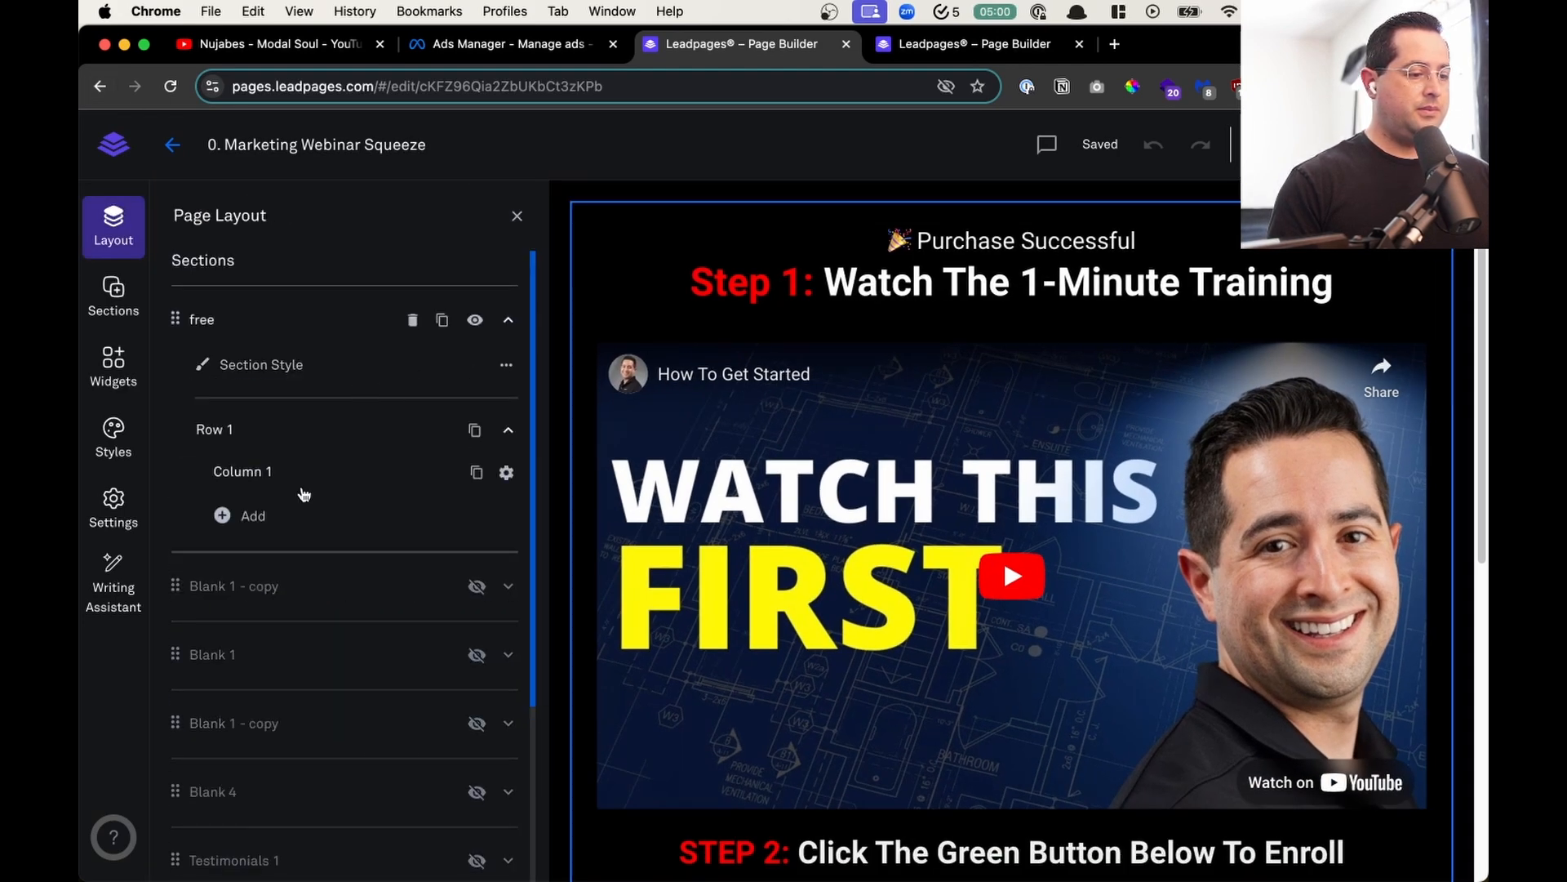
left_click(268, 515)
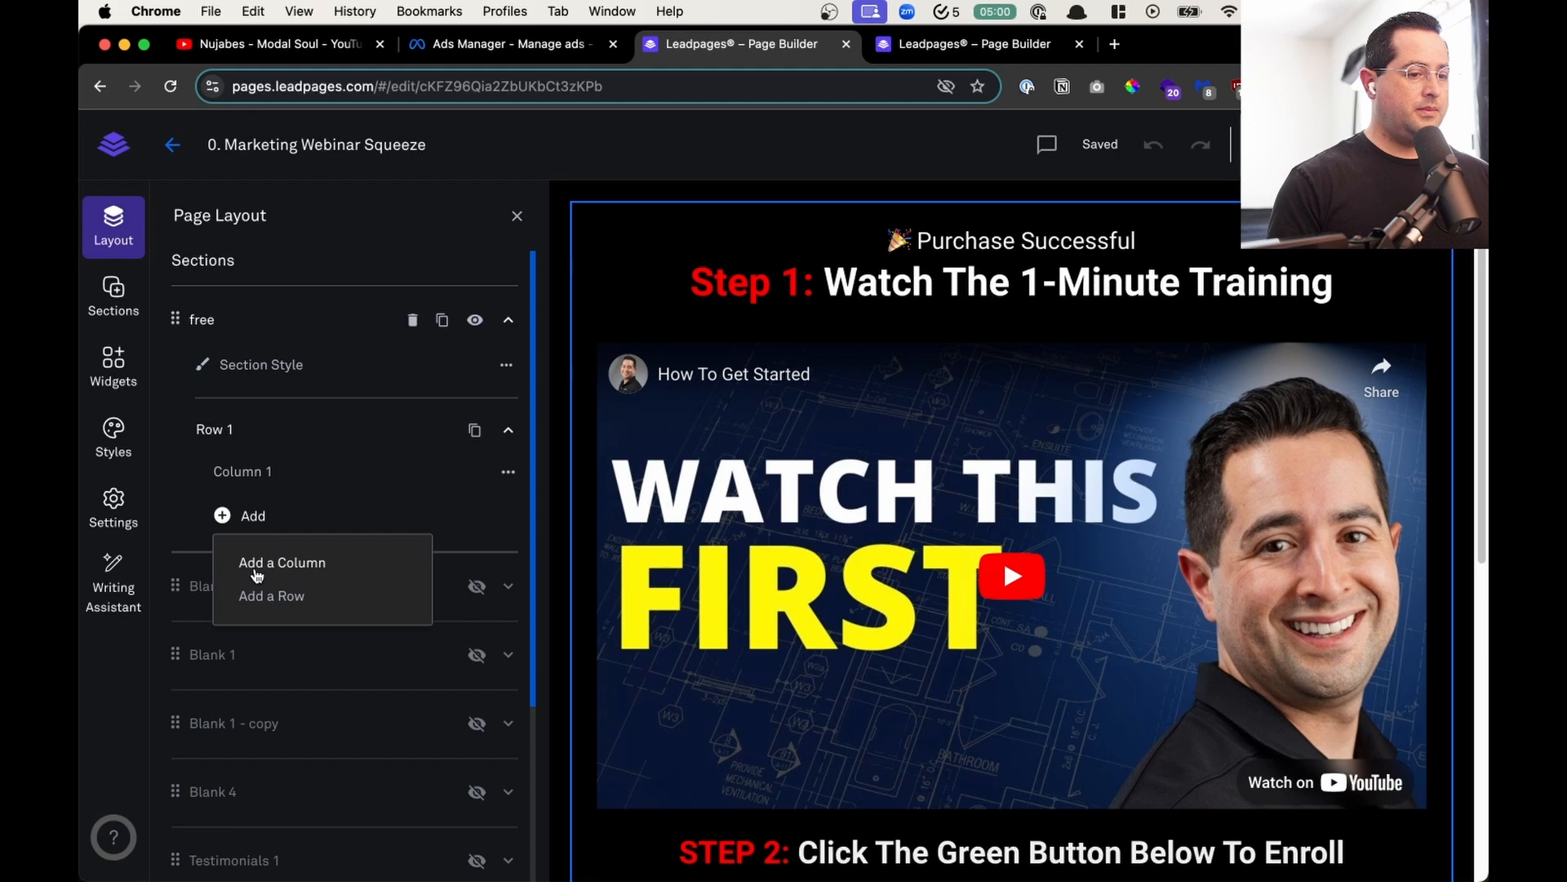
left_click(261, 599)
left_click_drag(197, 571, 209, 457)
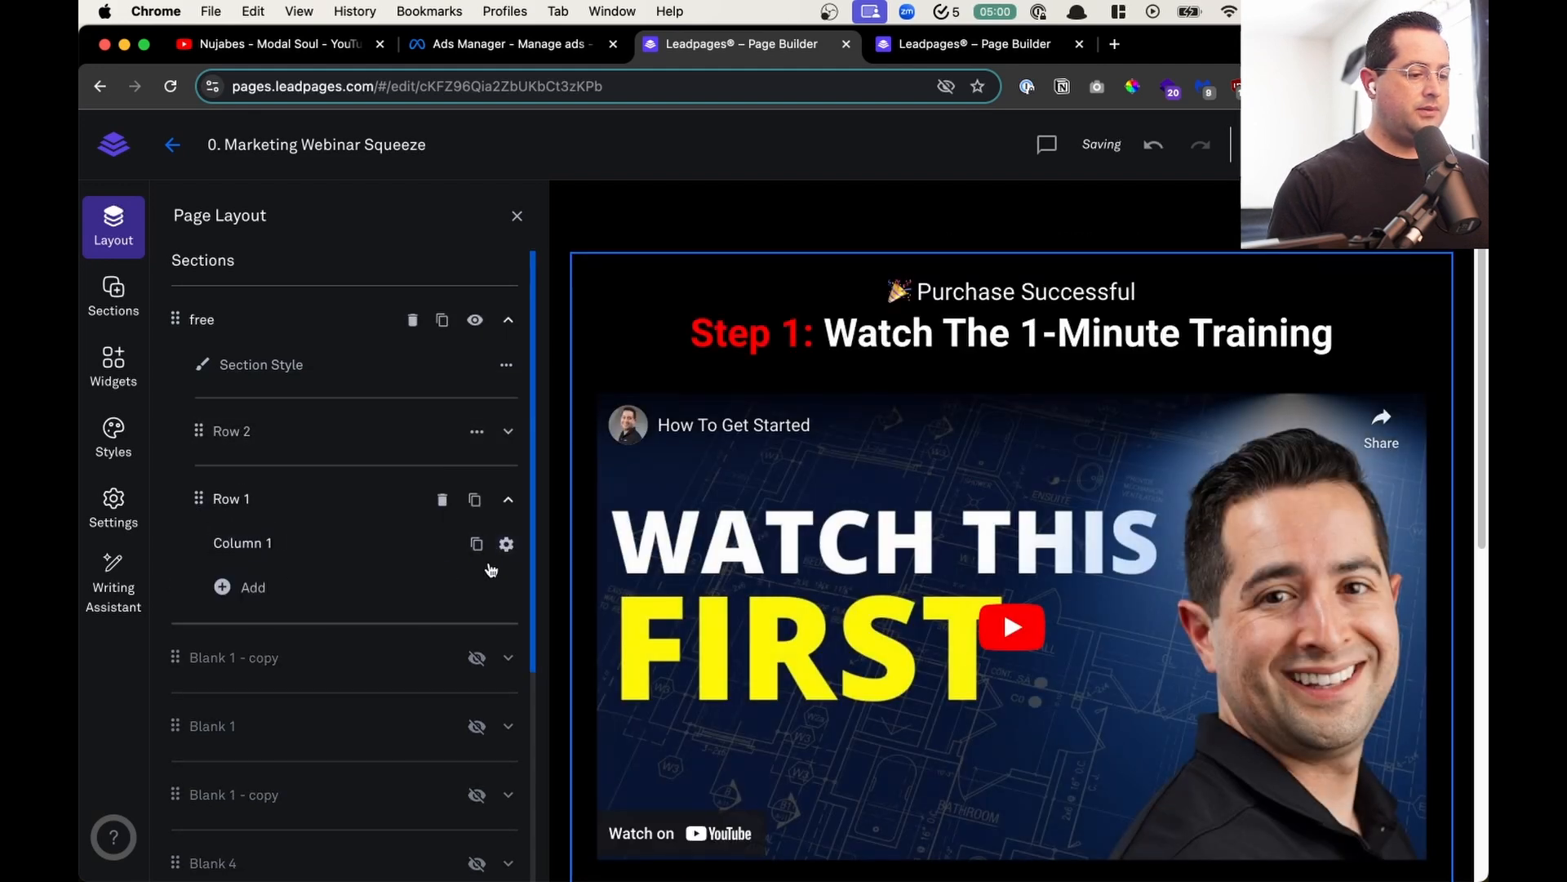
- Add a second column to Row 1 of the "free" section and close the page layout
left_click(245, 587)
left_click(280, 631)
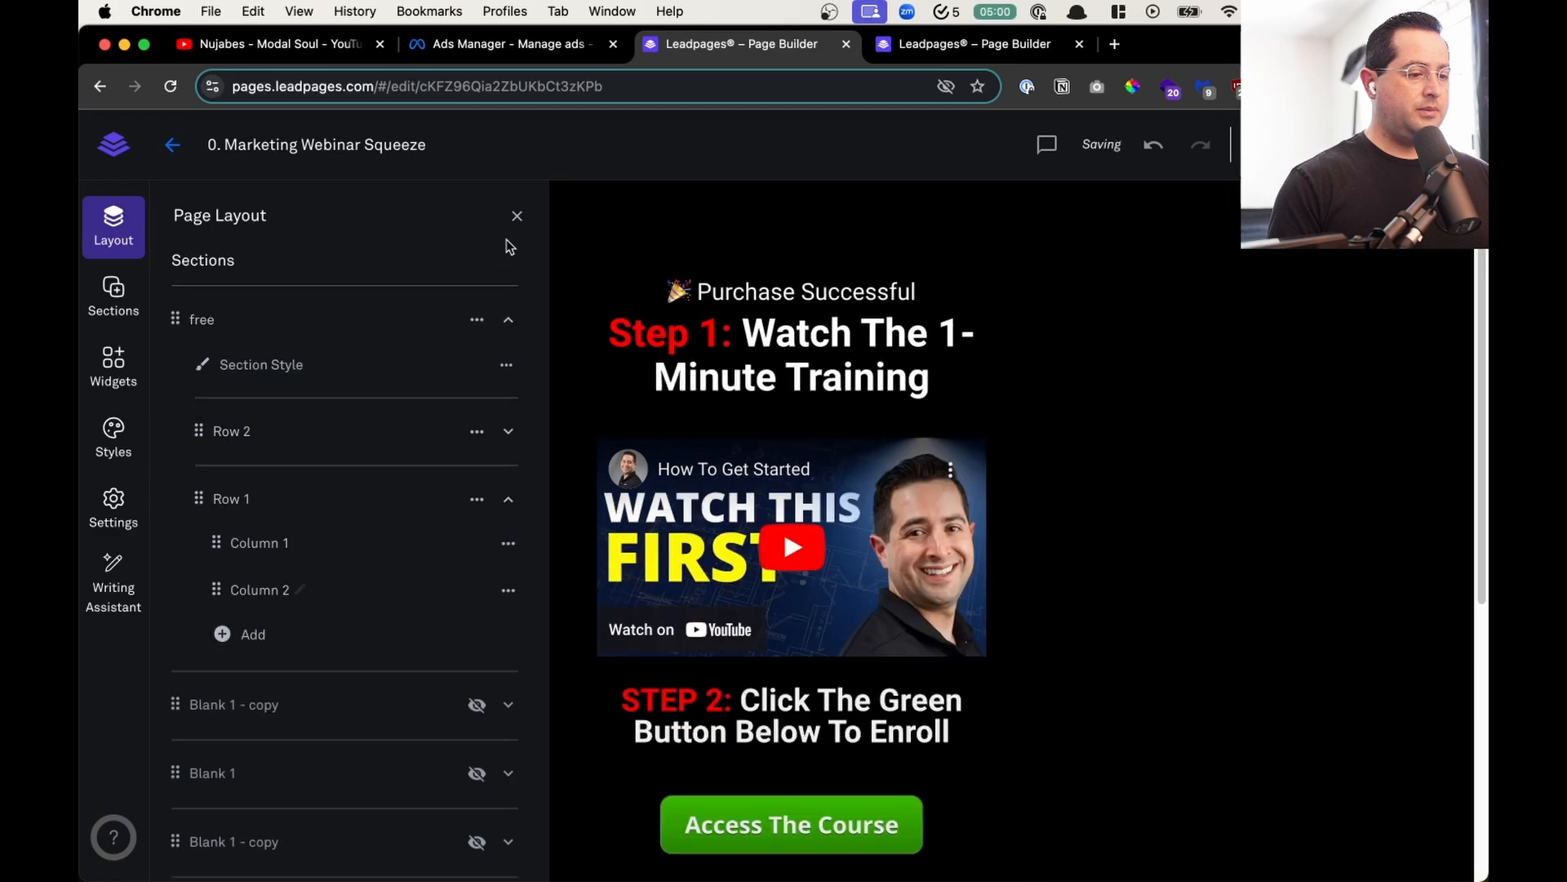
left_click(517, 217)
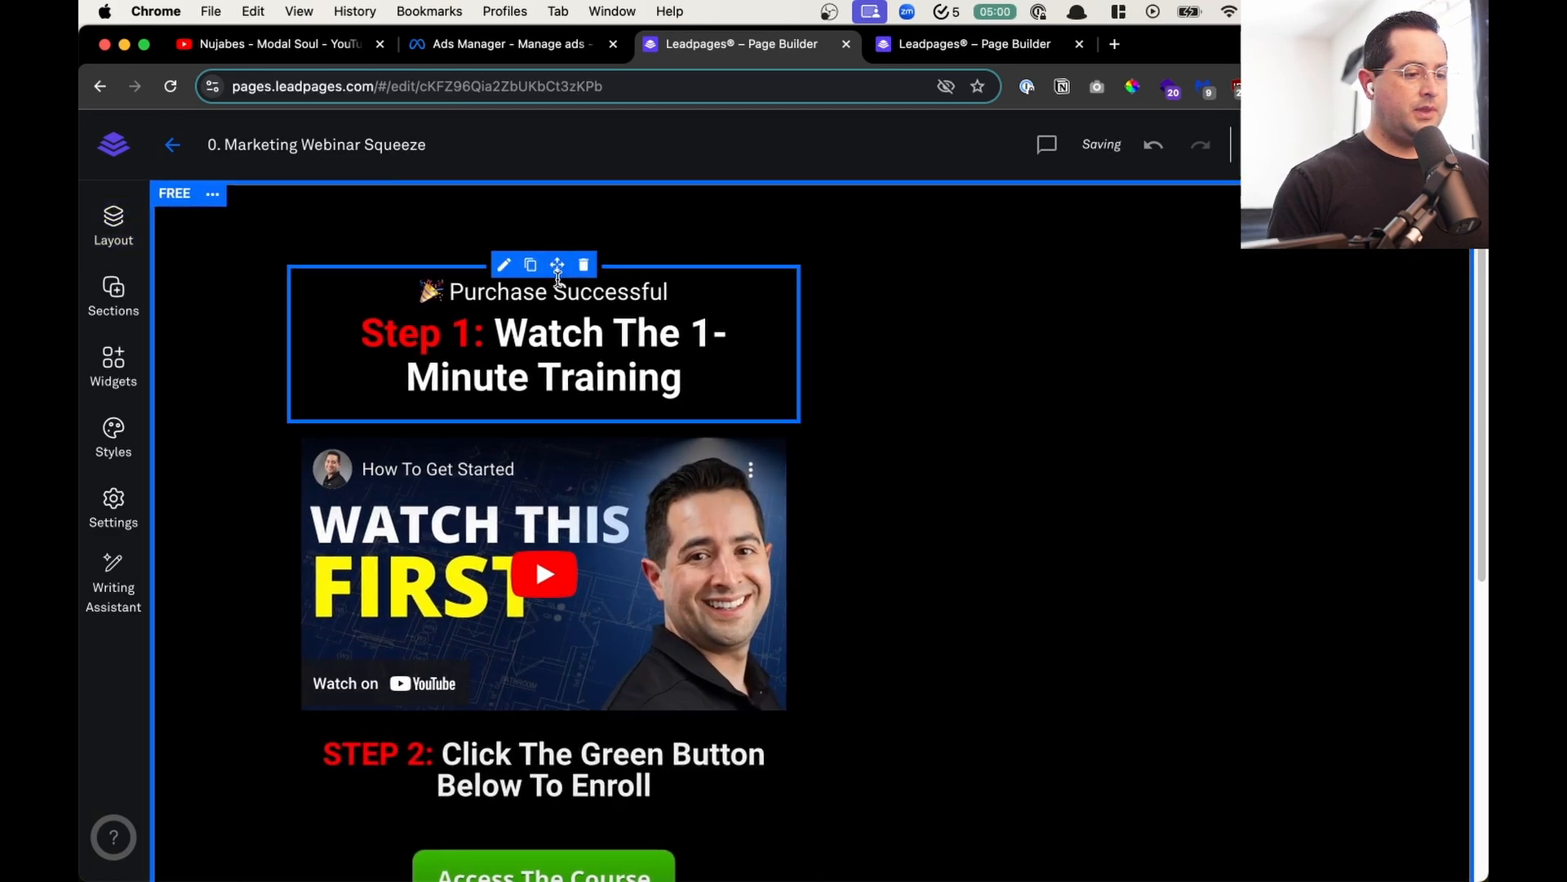
- Move the Step 1 heading into the empty row above, and the Step 2 text and Access The Course button into the empty column beside the video
left_click_drag(557, 265, 825, 232)
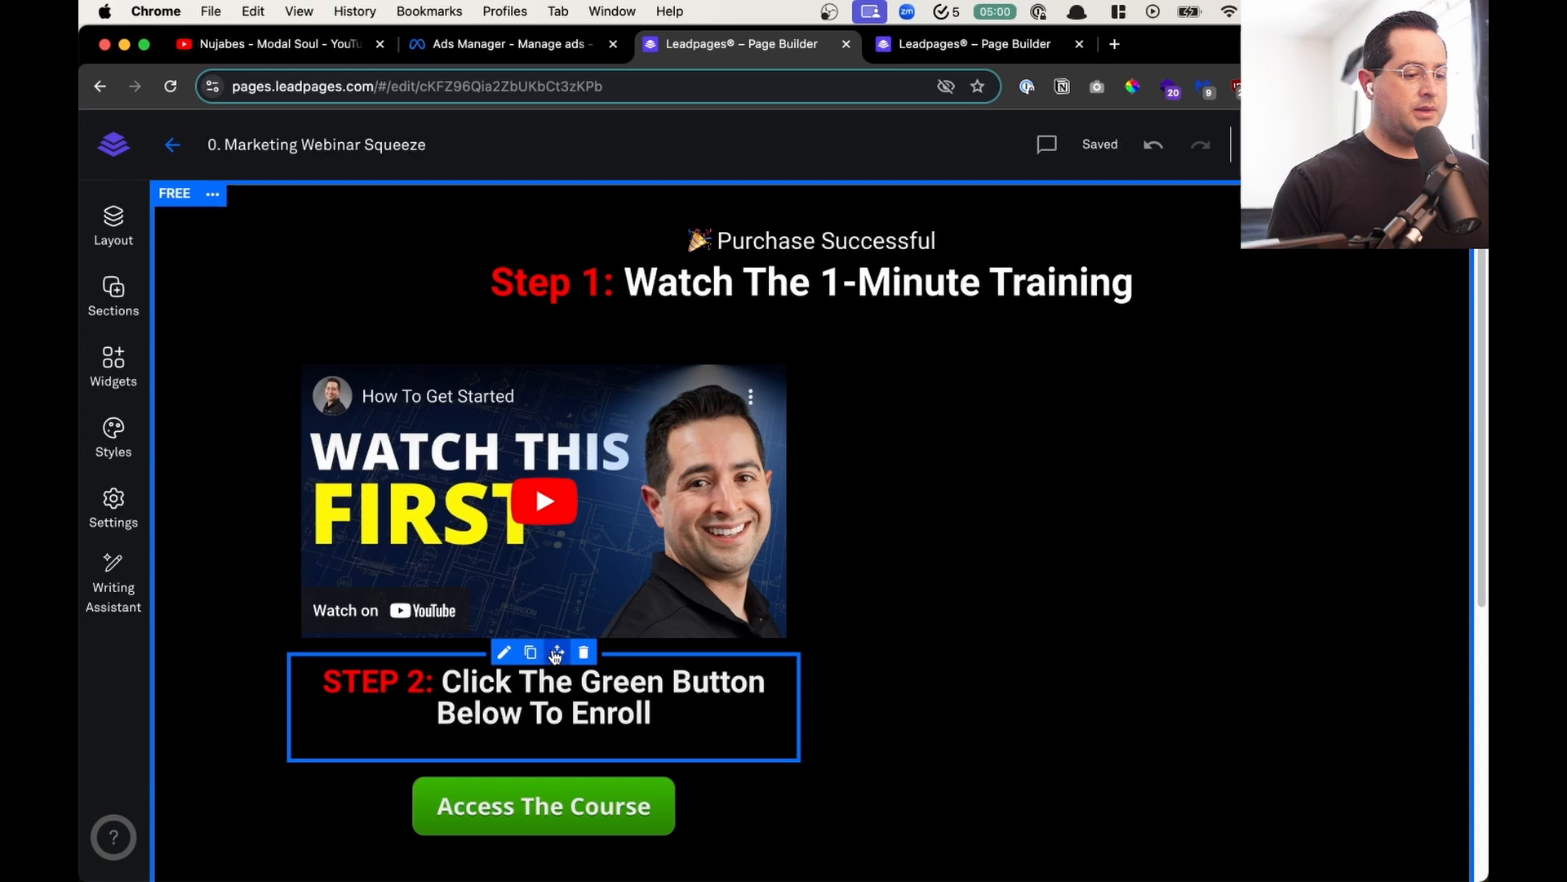
left_click_drag(557, 652, 1043, 495)
left_click_drag(491, 651, 1158, 527)
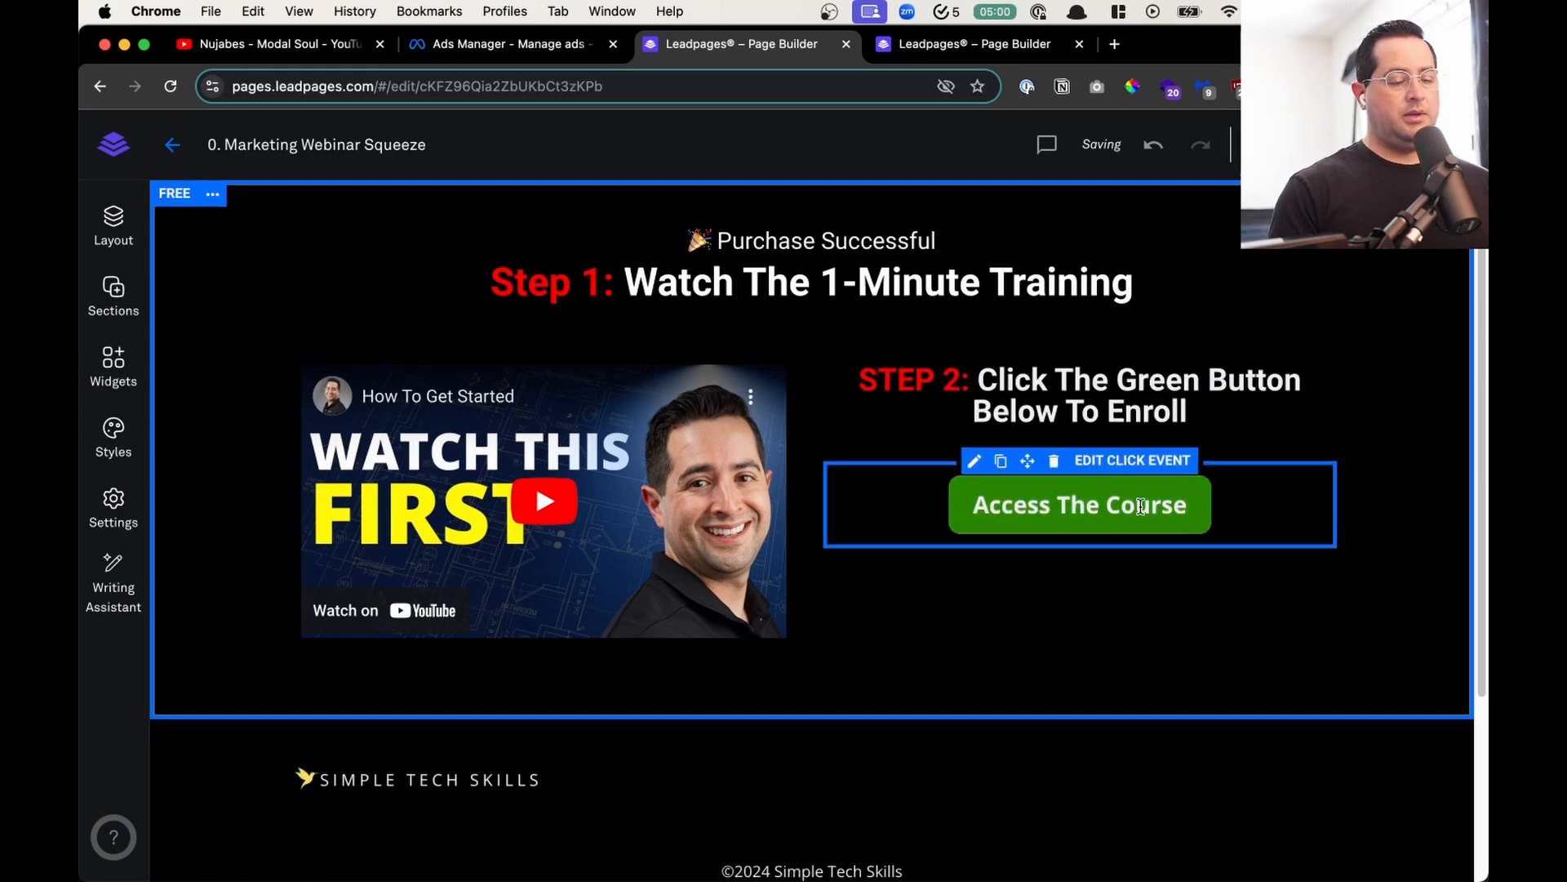
- Replace the top heading with "If you are a Business Owner and want LEADS and CUSTOMERS 💵 from Social Media... You need to Watch this BRAND NEW Masterclass!"
left_click(817, 301)
left_click(228, 586)
scroll(292, 596, "down", 3)
scroll(292, 596, "up", 3)
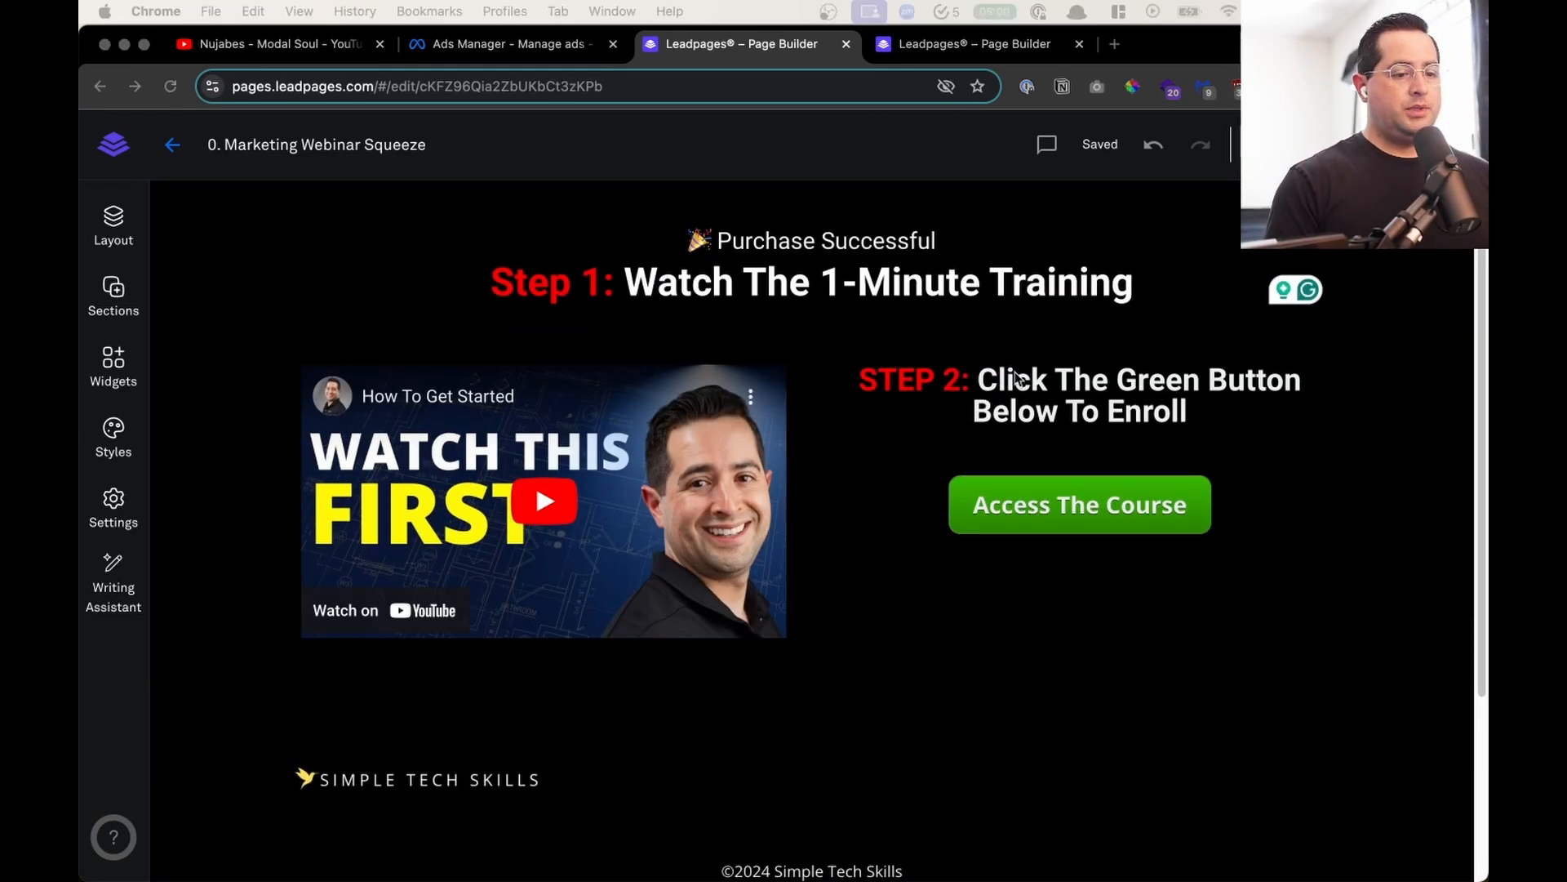
left_click(1172, 282)
key("super+v")
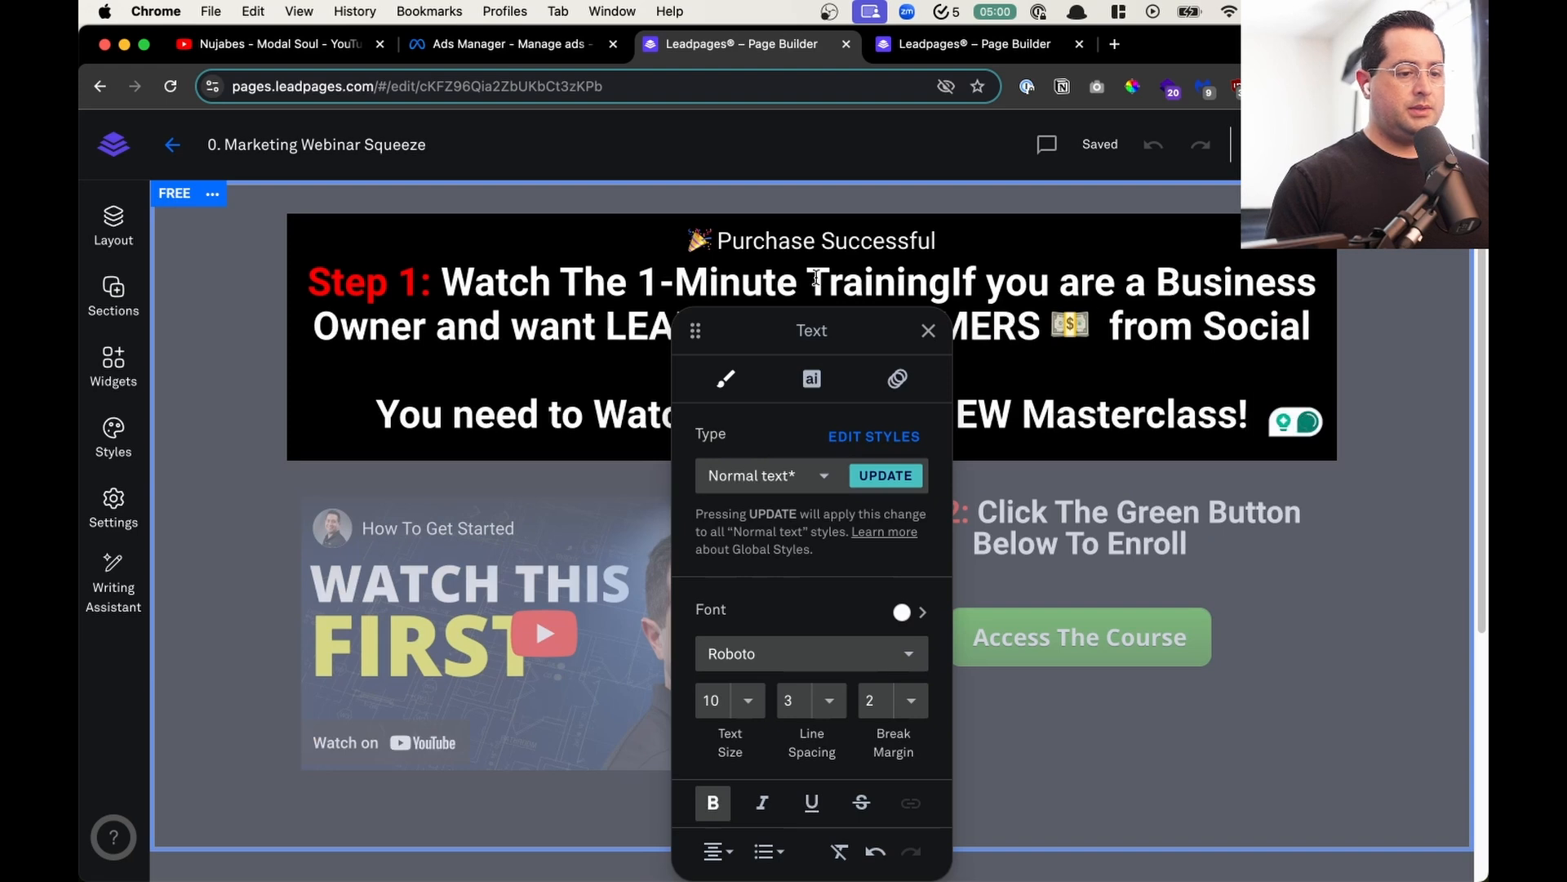
left_click_drag(951, 281, 646, 252)
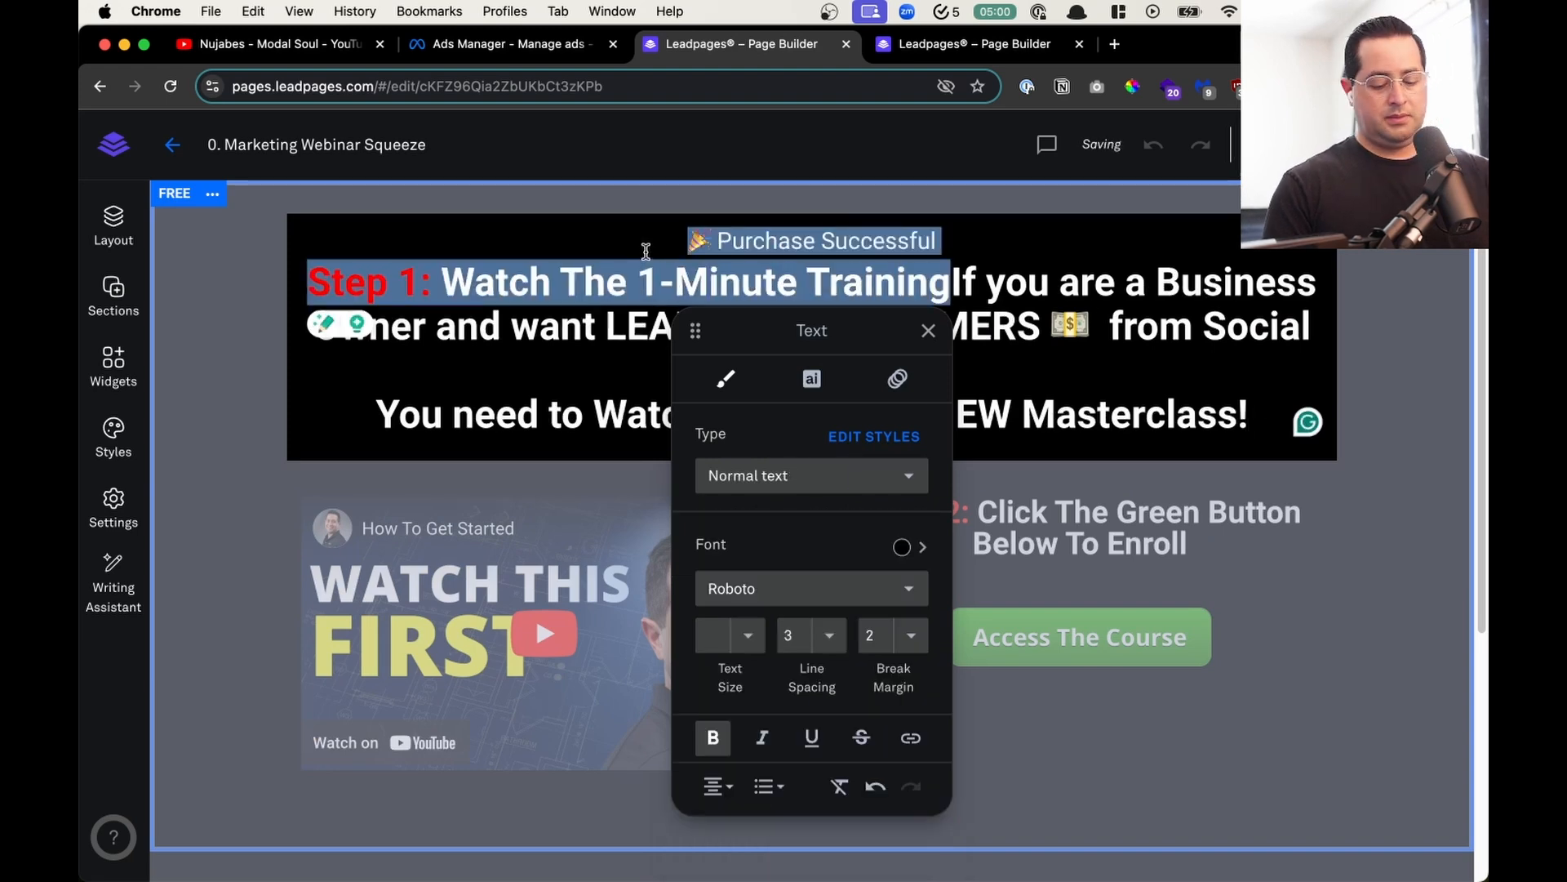
key("BackSpace")
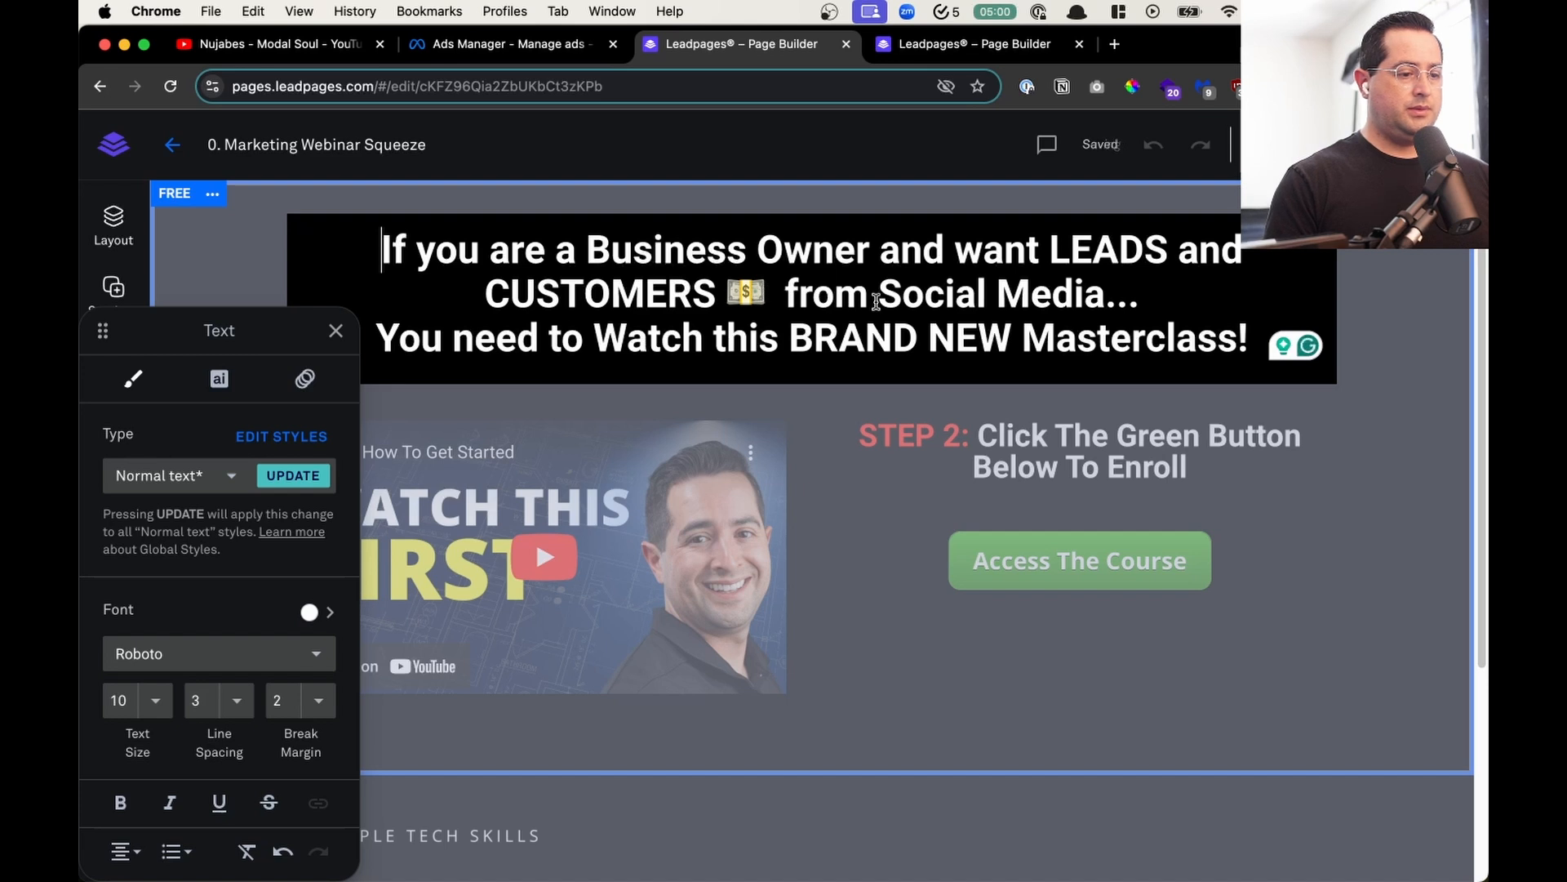
- Set the text size of the heading line "You need to Watch this BRAND NEW Masterclass!" to 9
left_click_drag(1249, 334, 358, 352)
left_click(156, 700)
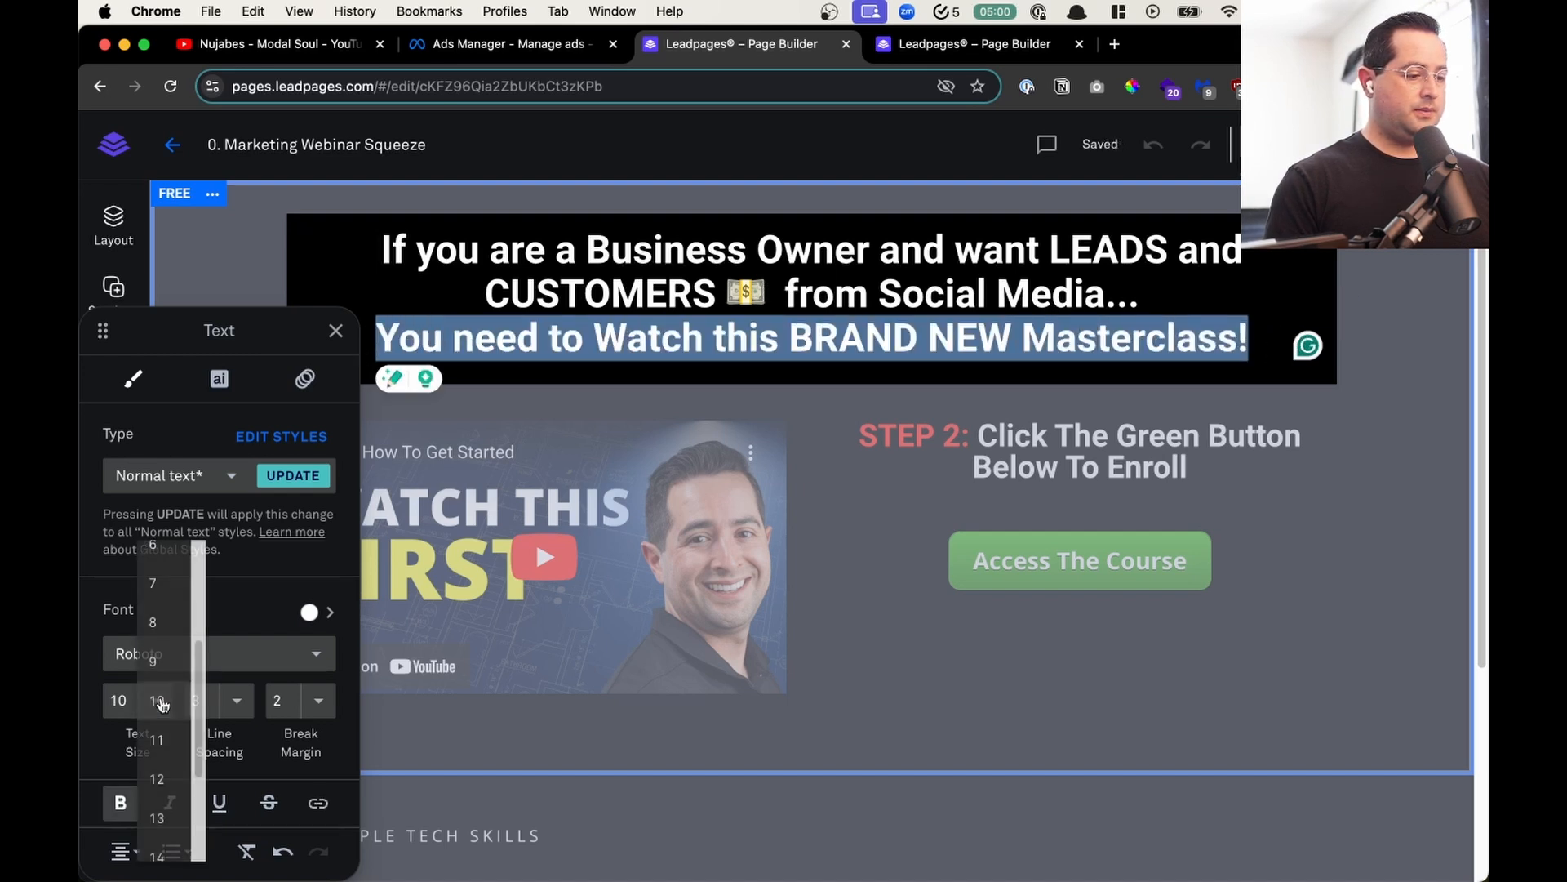
left_click(175, 600)
left_click(151, 700)
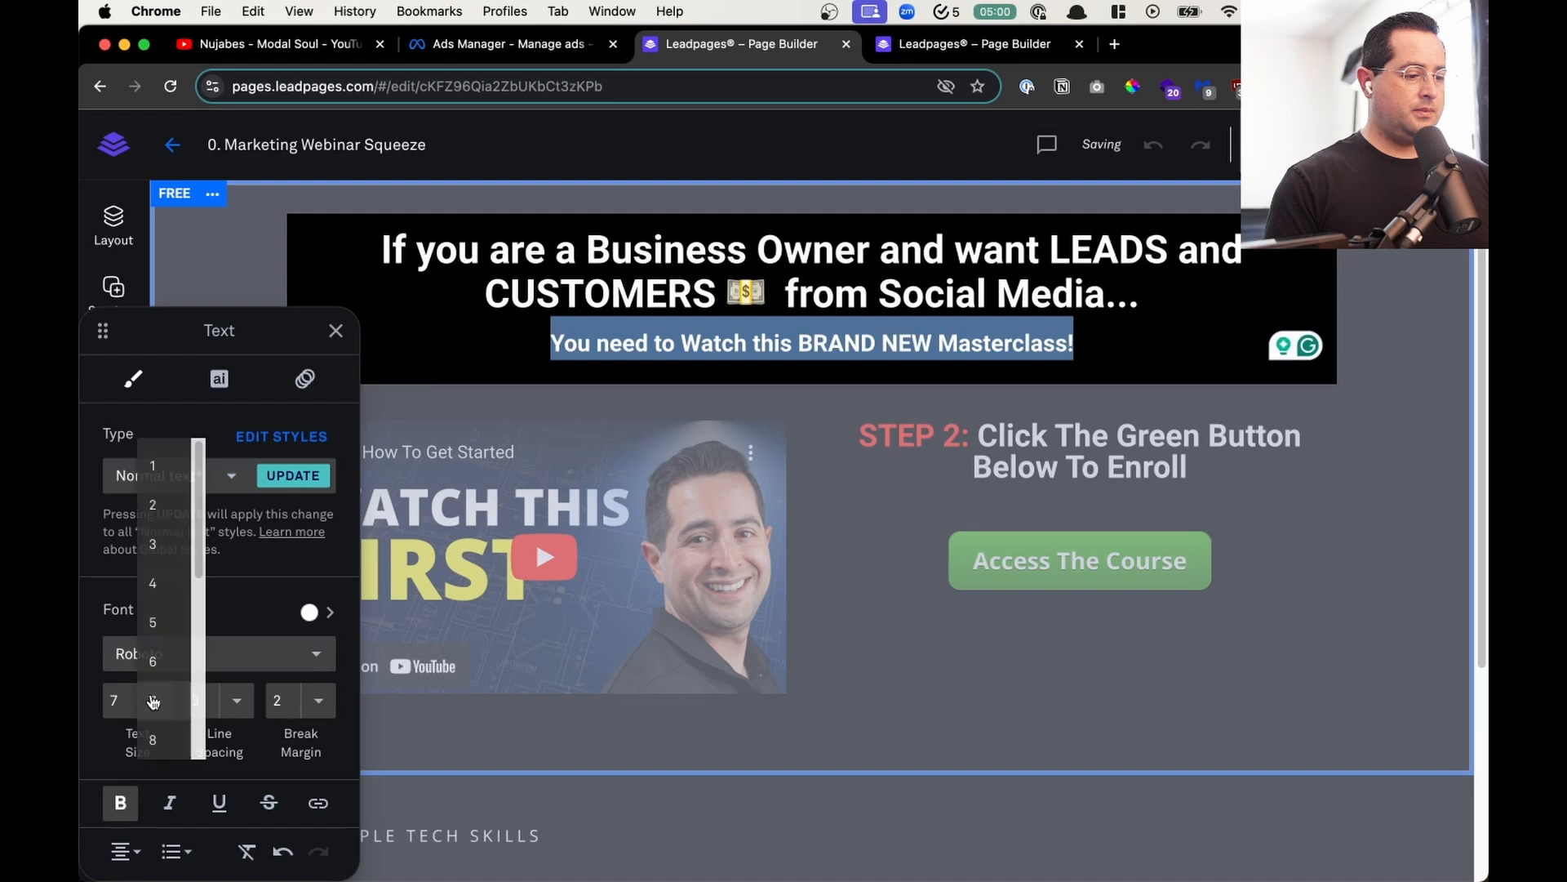
scroll(165, 645, "down", 2)
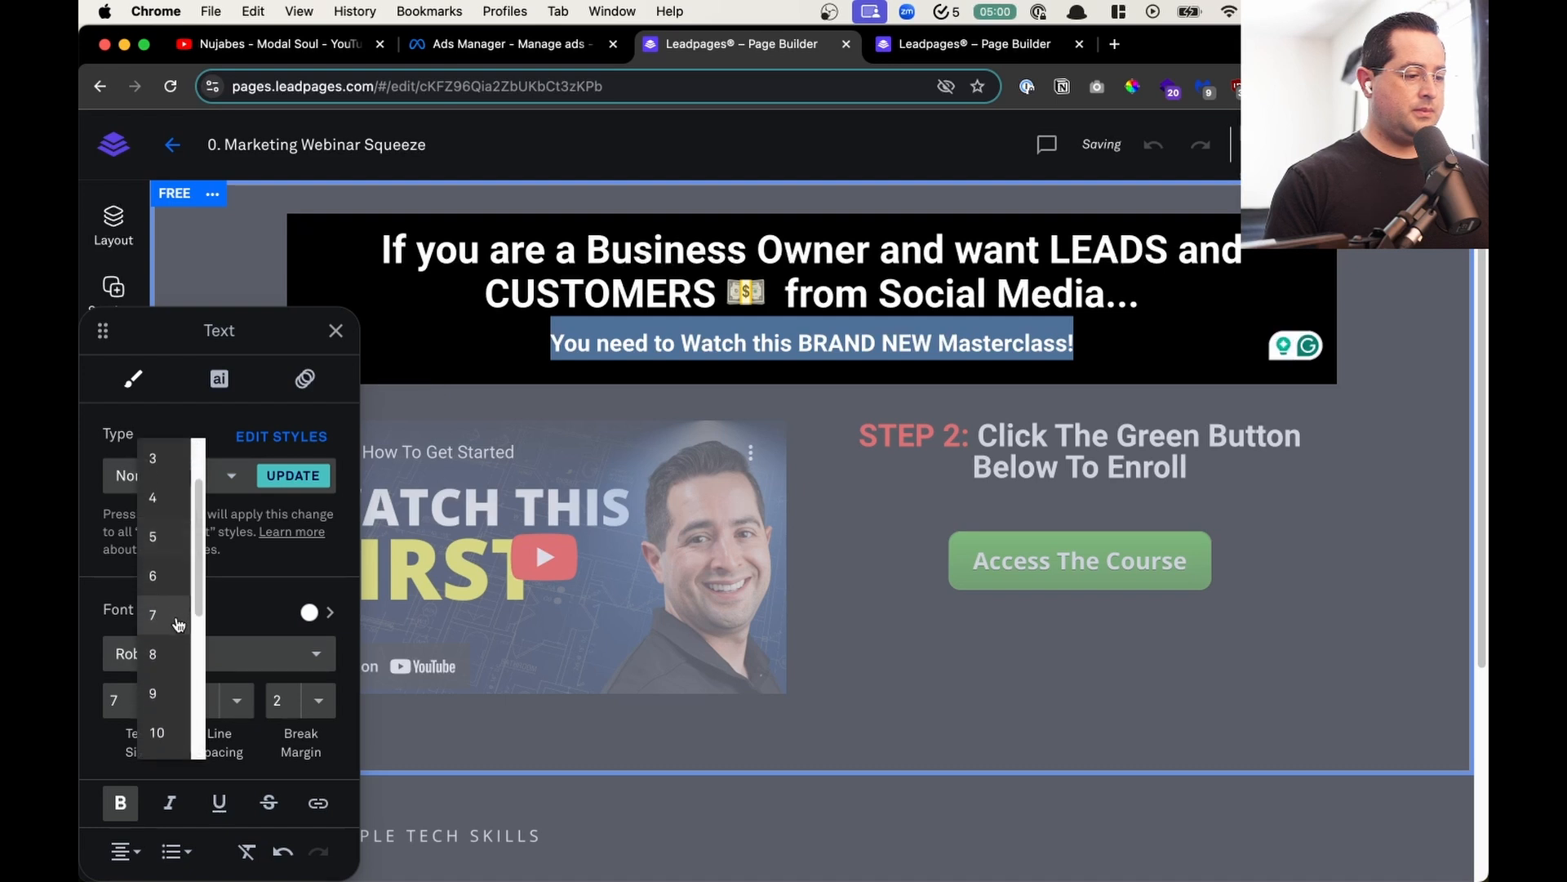
left_click(167, 687)
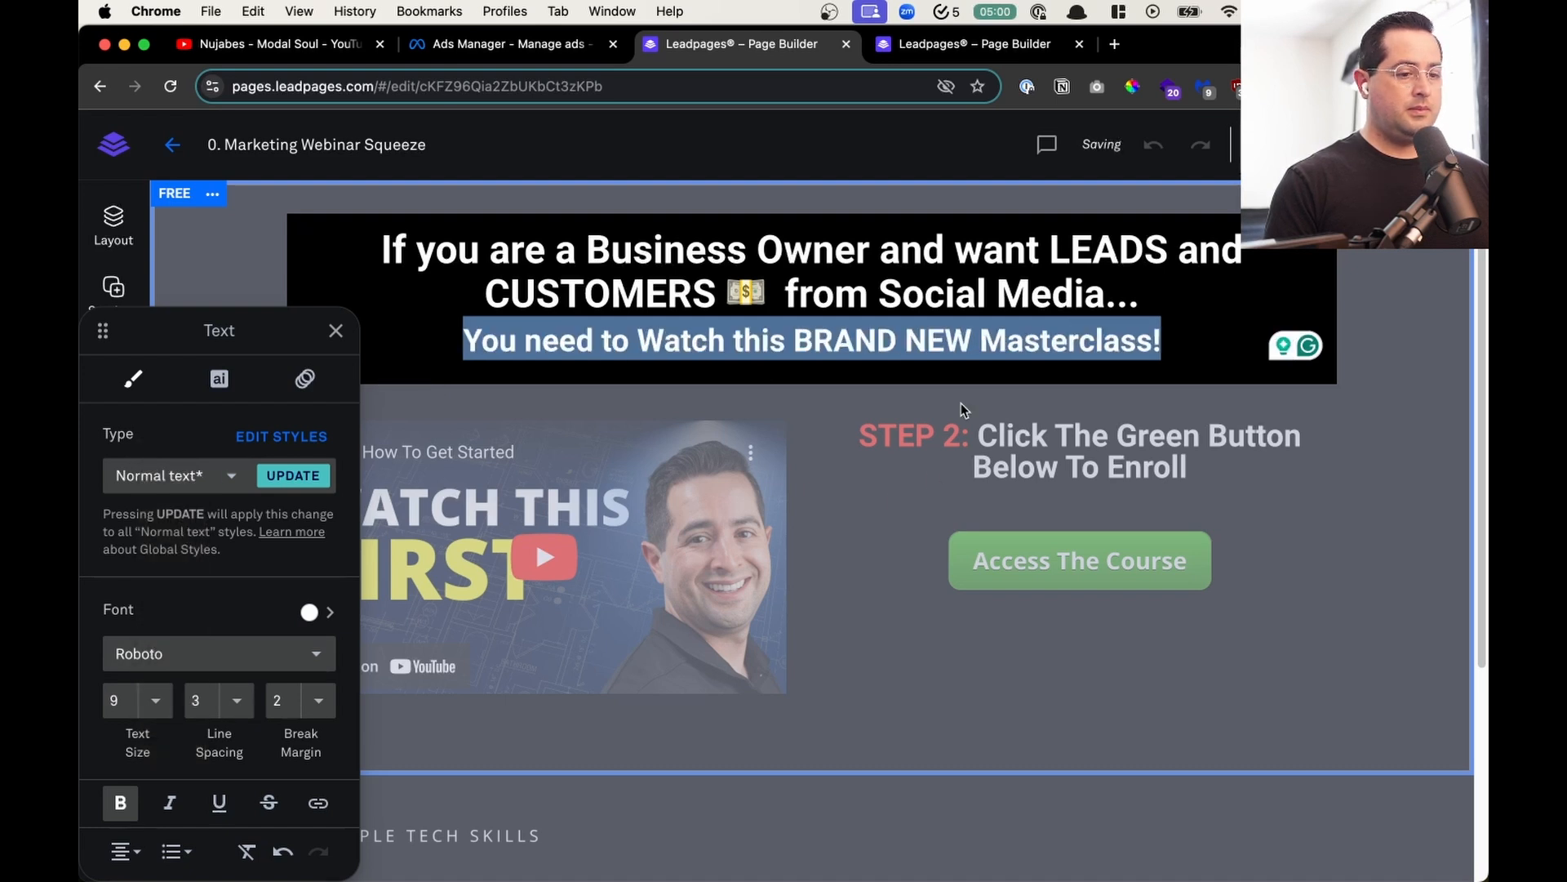
- Color the heading's "You need to Watch this BRAND NEW Masterclass!" line with the custom red FF0000
left_click(308, 612)
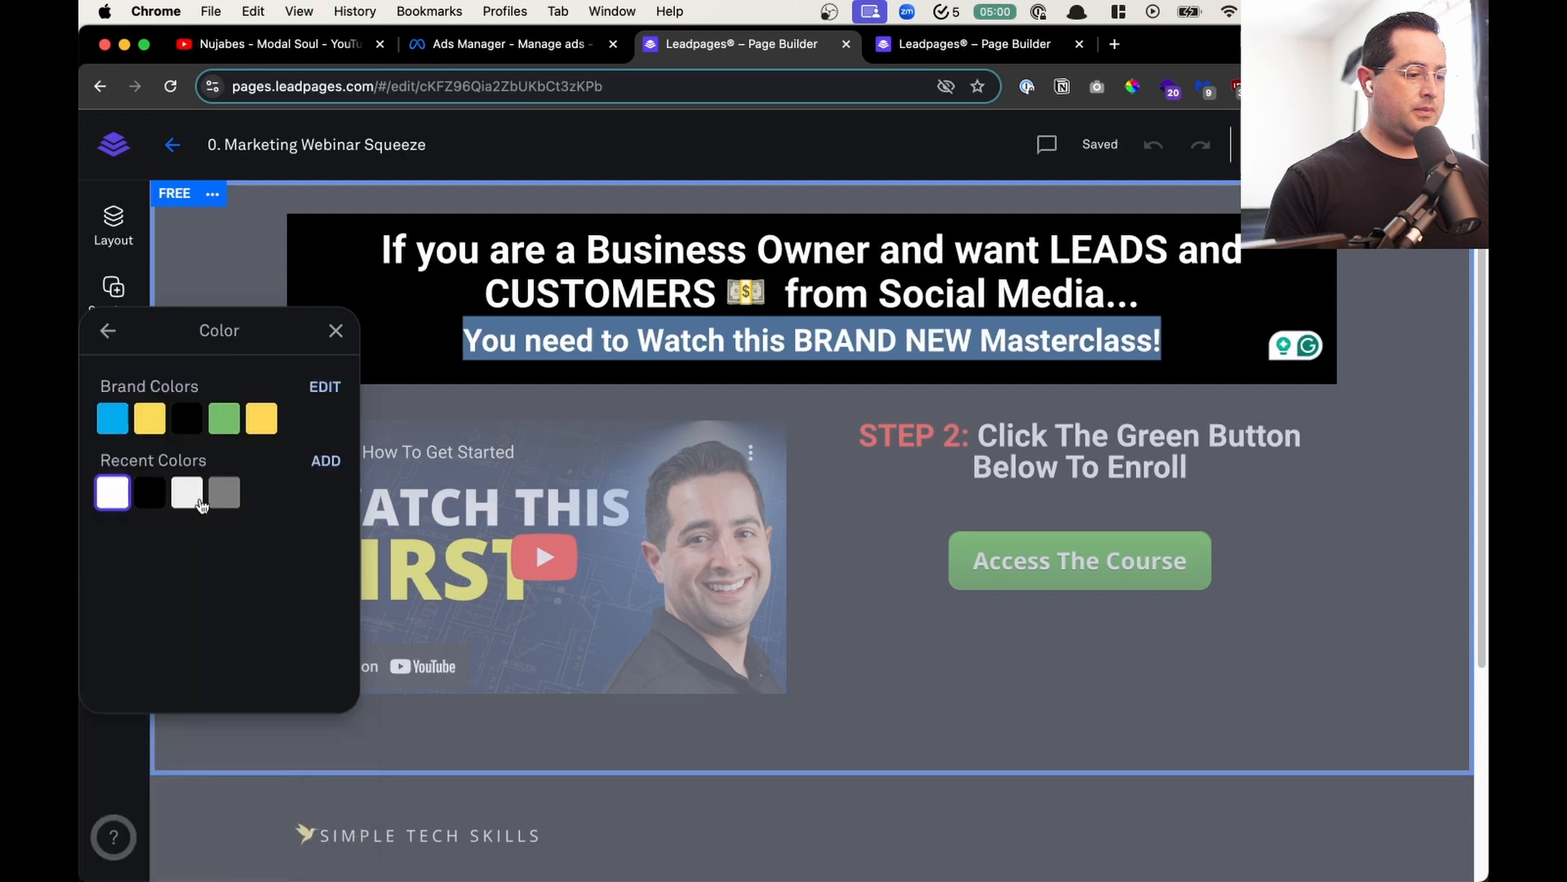
left_click(325, 459)
left_click_drag(227, 493, 366, 392)
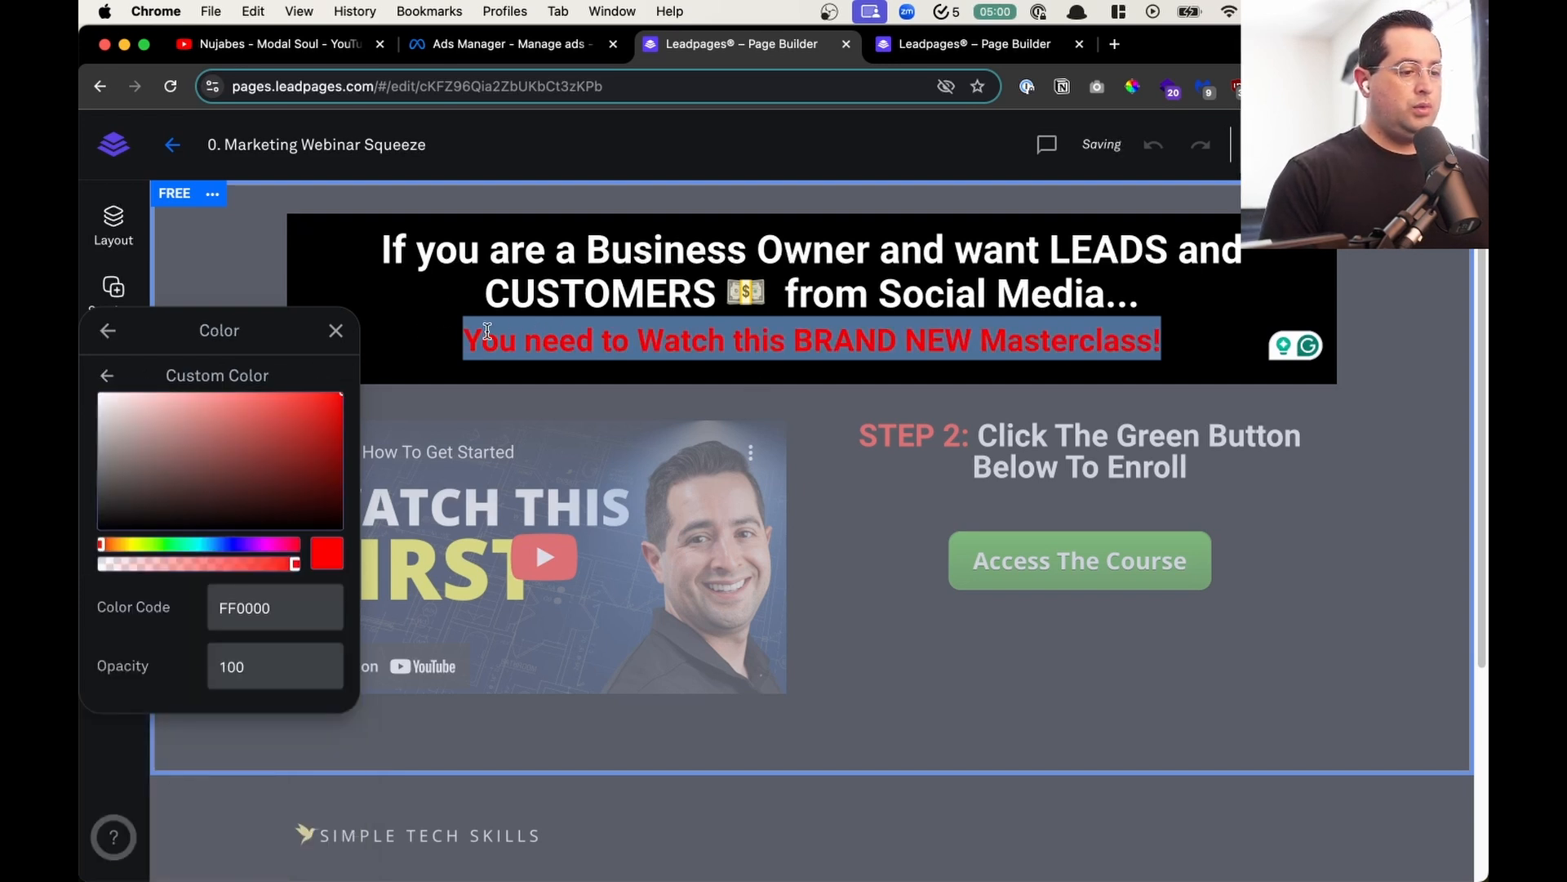
- Set the background color of the section holding the heading and video to white, FFFFFF
left_click(434, 309)
left_click(219, 193)
left_click(273, 207)
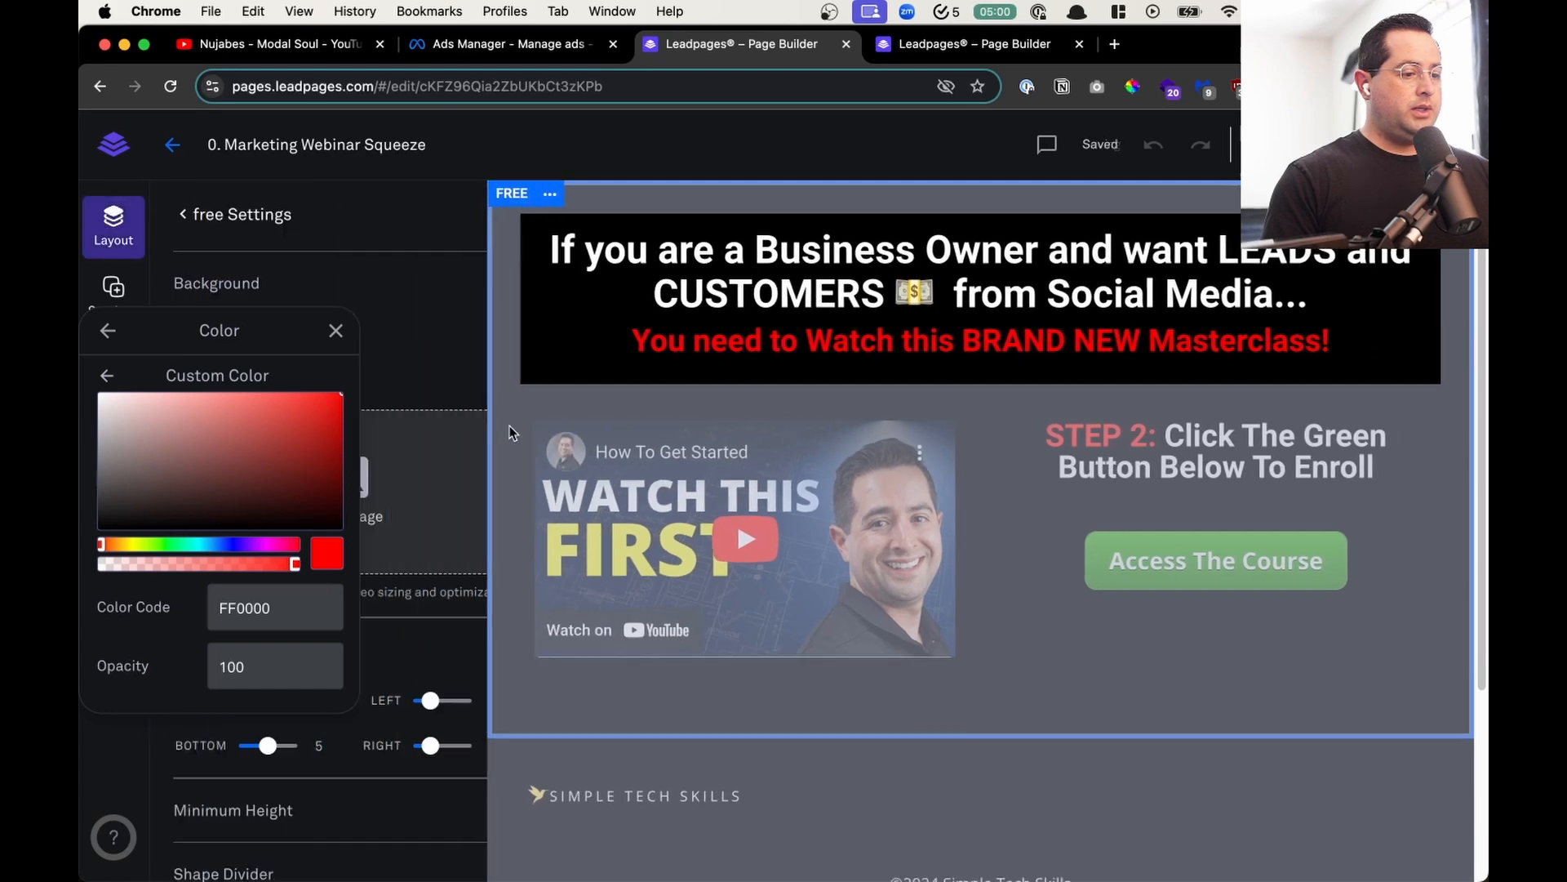
left_click(336, 329)
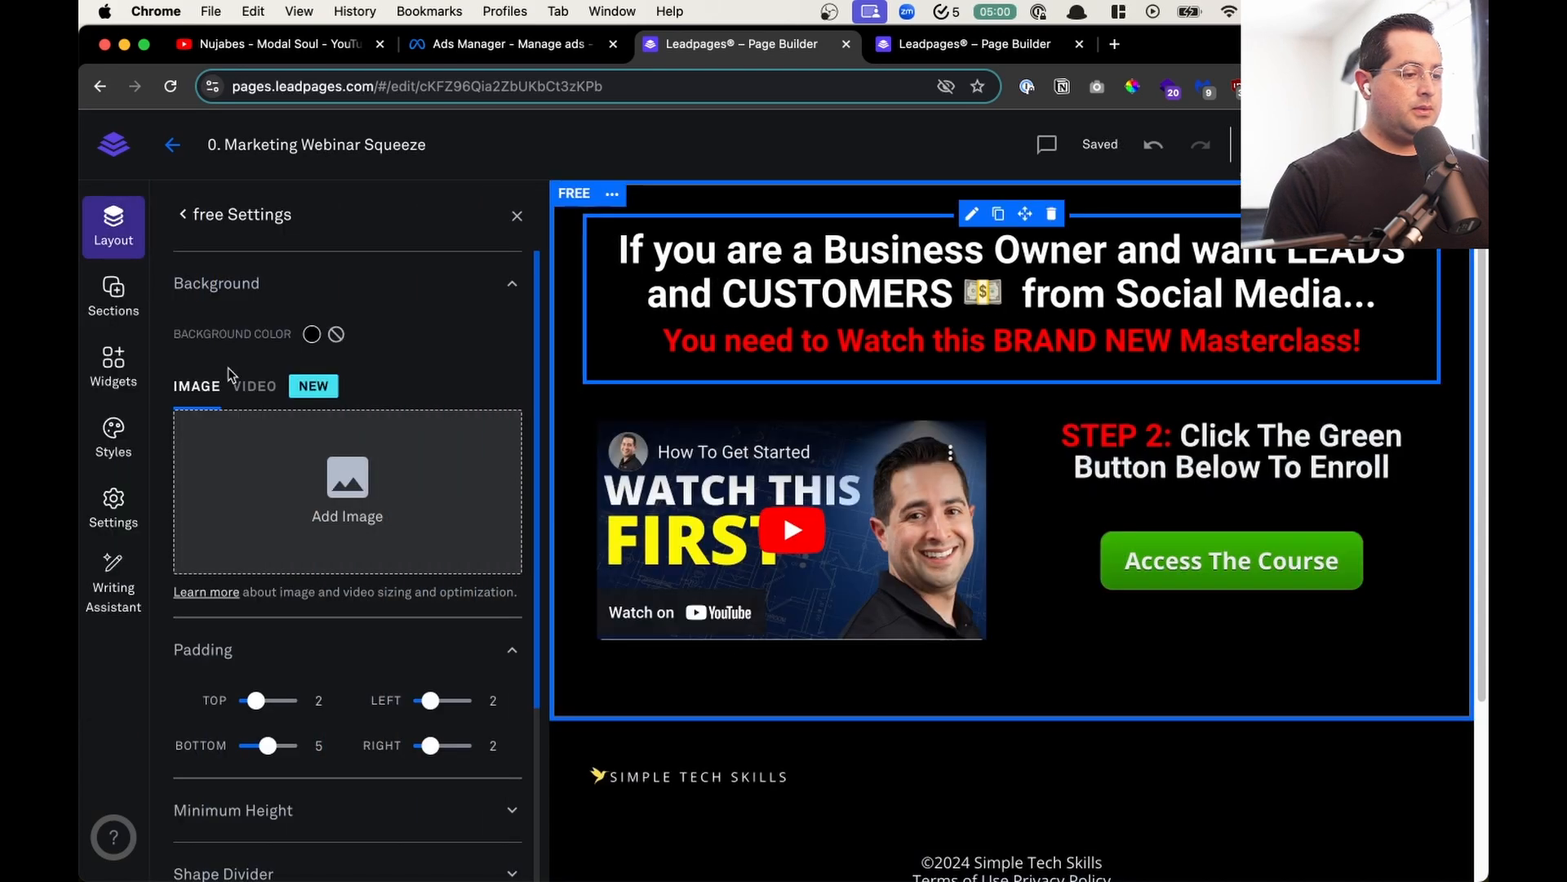
left_click(311, 334)
left_click(208, 510)
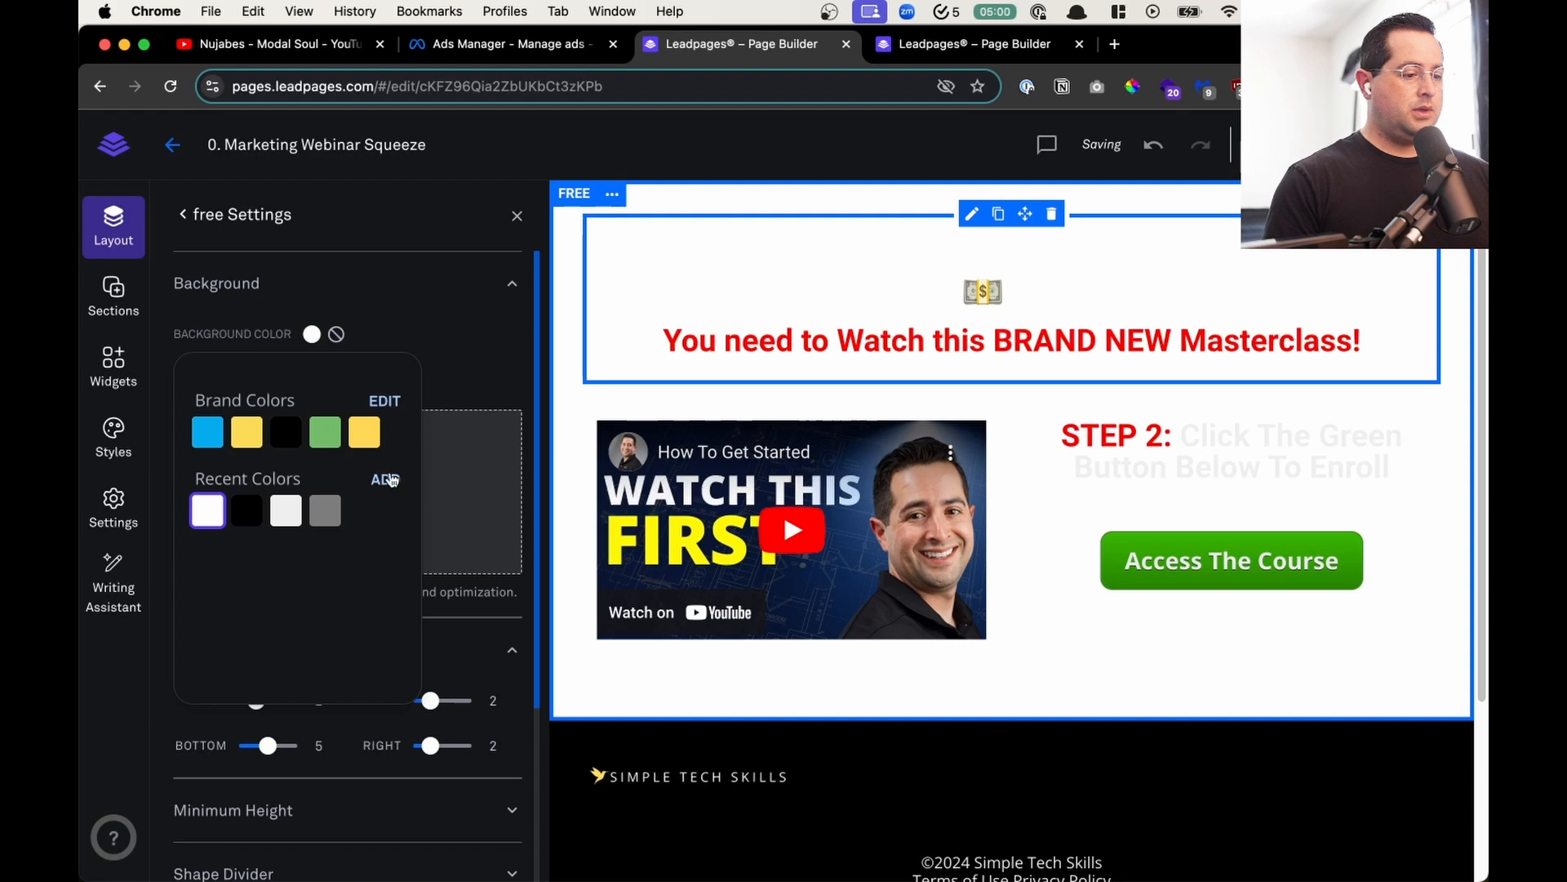
left_click(384, 479)
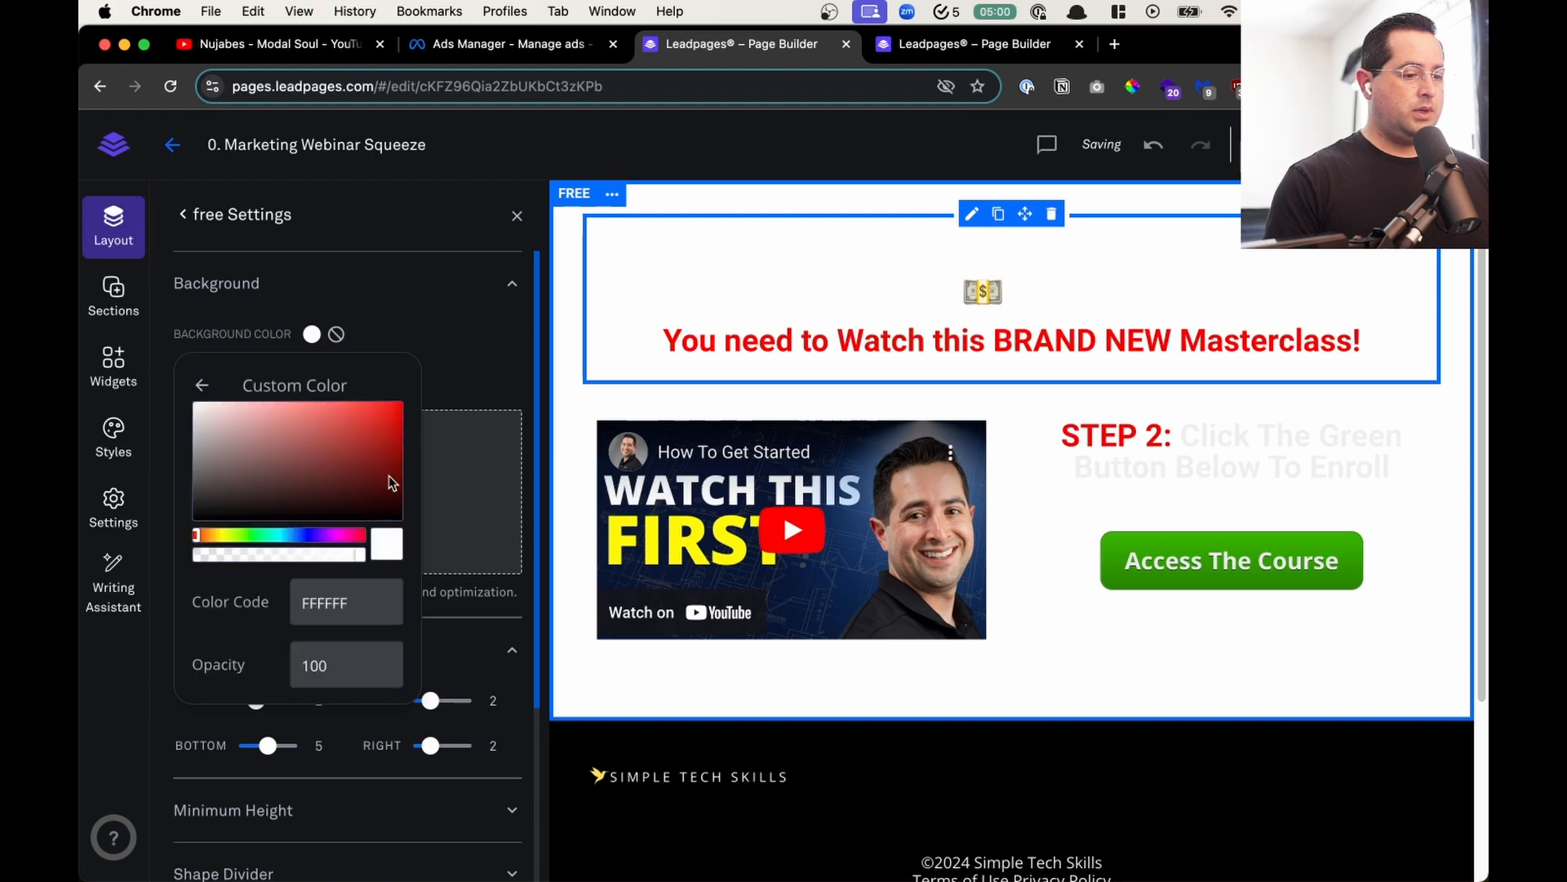
left_click(517, 215)
- Color the heading text "If you are a Business Owner and want LEADS and CUSTOMERS 💵 from Social Media..." black
double_click(825, 291)
left_click(830, 291)
left_click_drag(1200, 297, 369, 244)
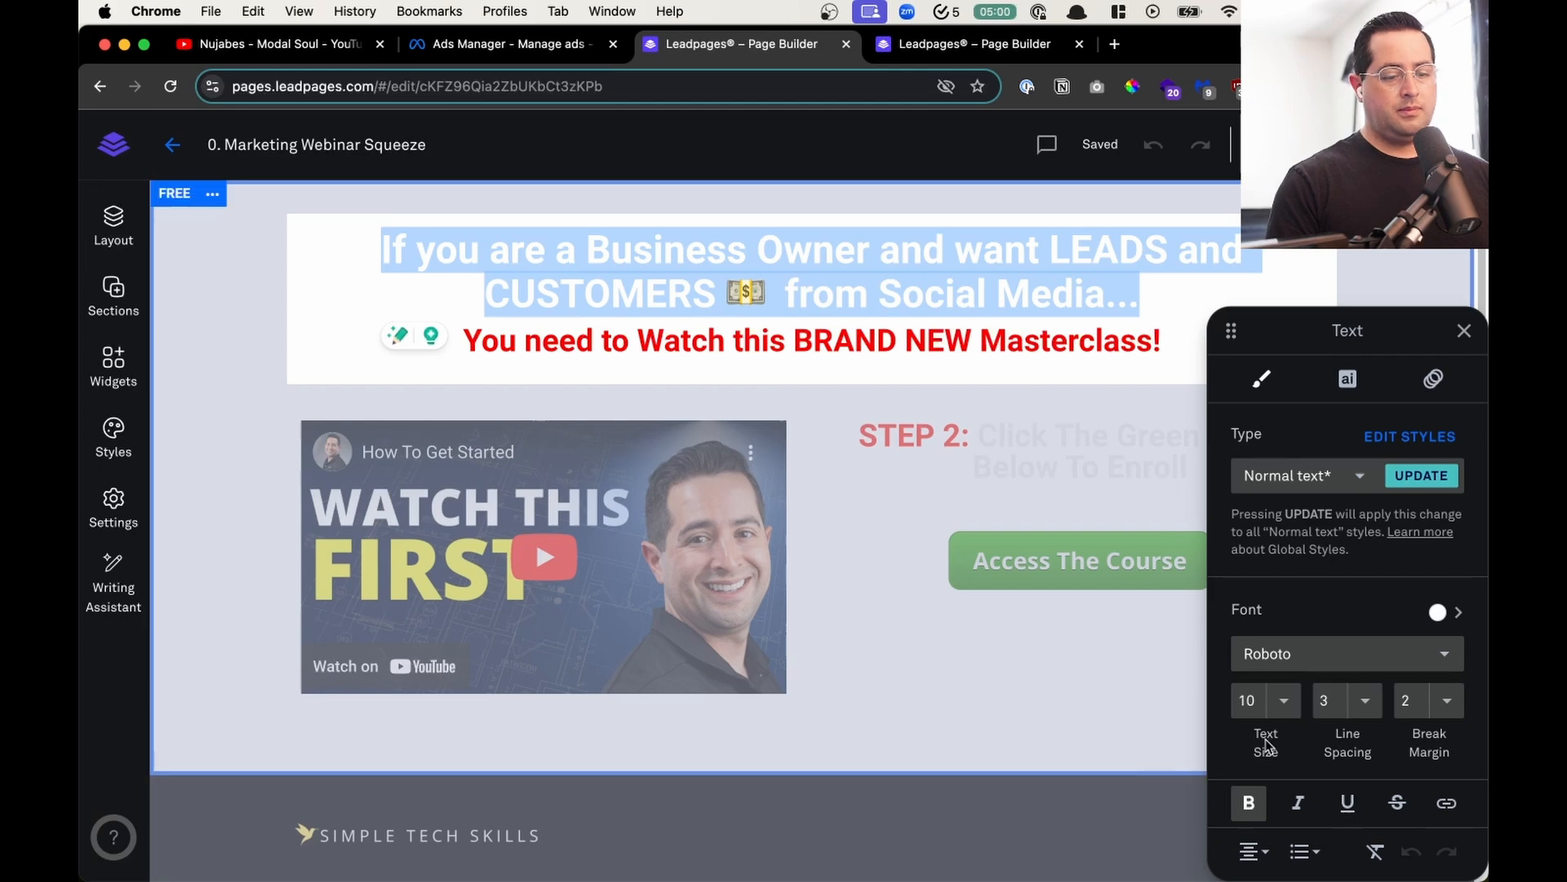
left_click(1438, 612)
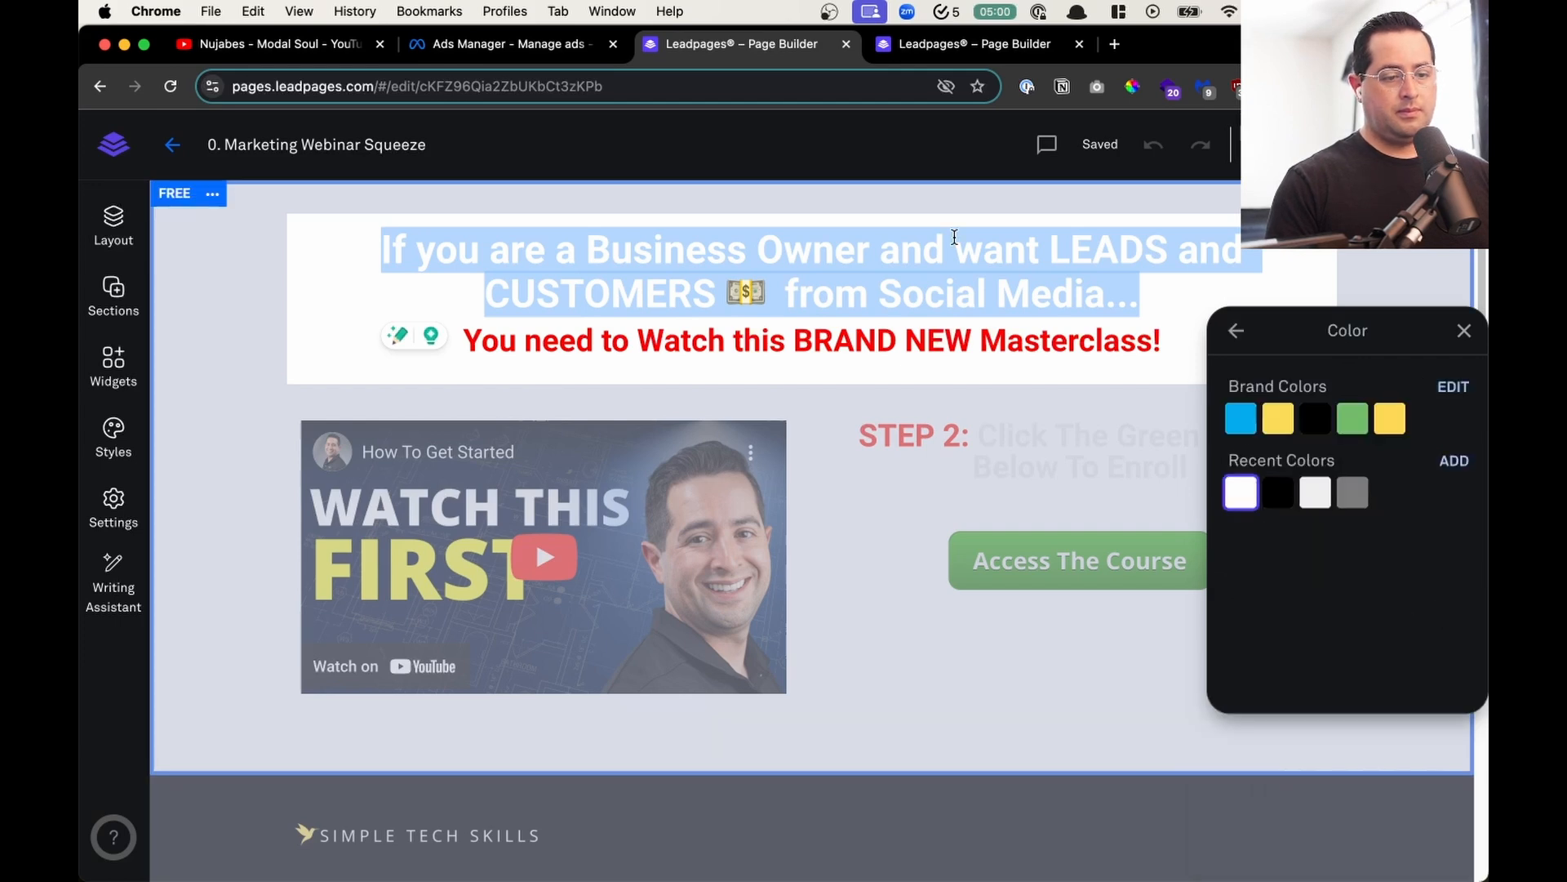
left_click(1278, 492)
left_click(274, 341)
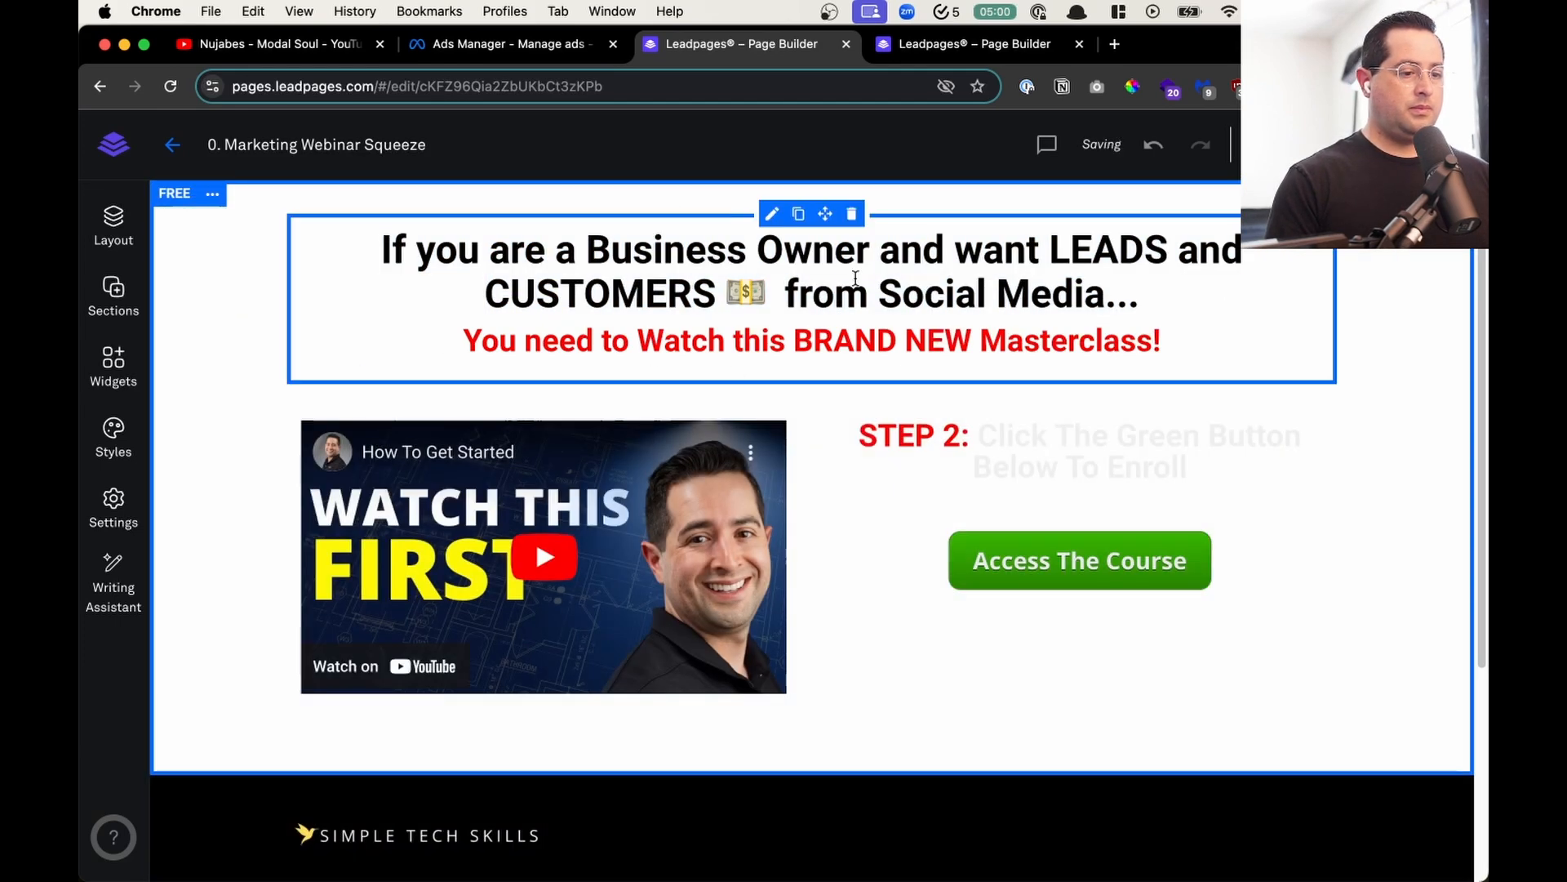
- Set the line spacing of the heading's black text to 4 and finish editing the heading
left_click(1178, 300)
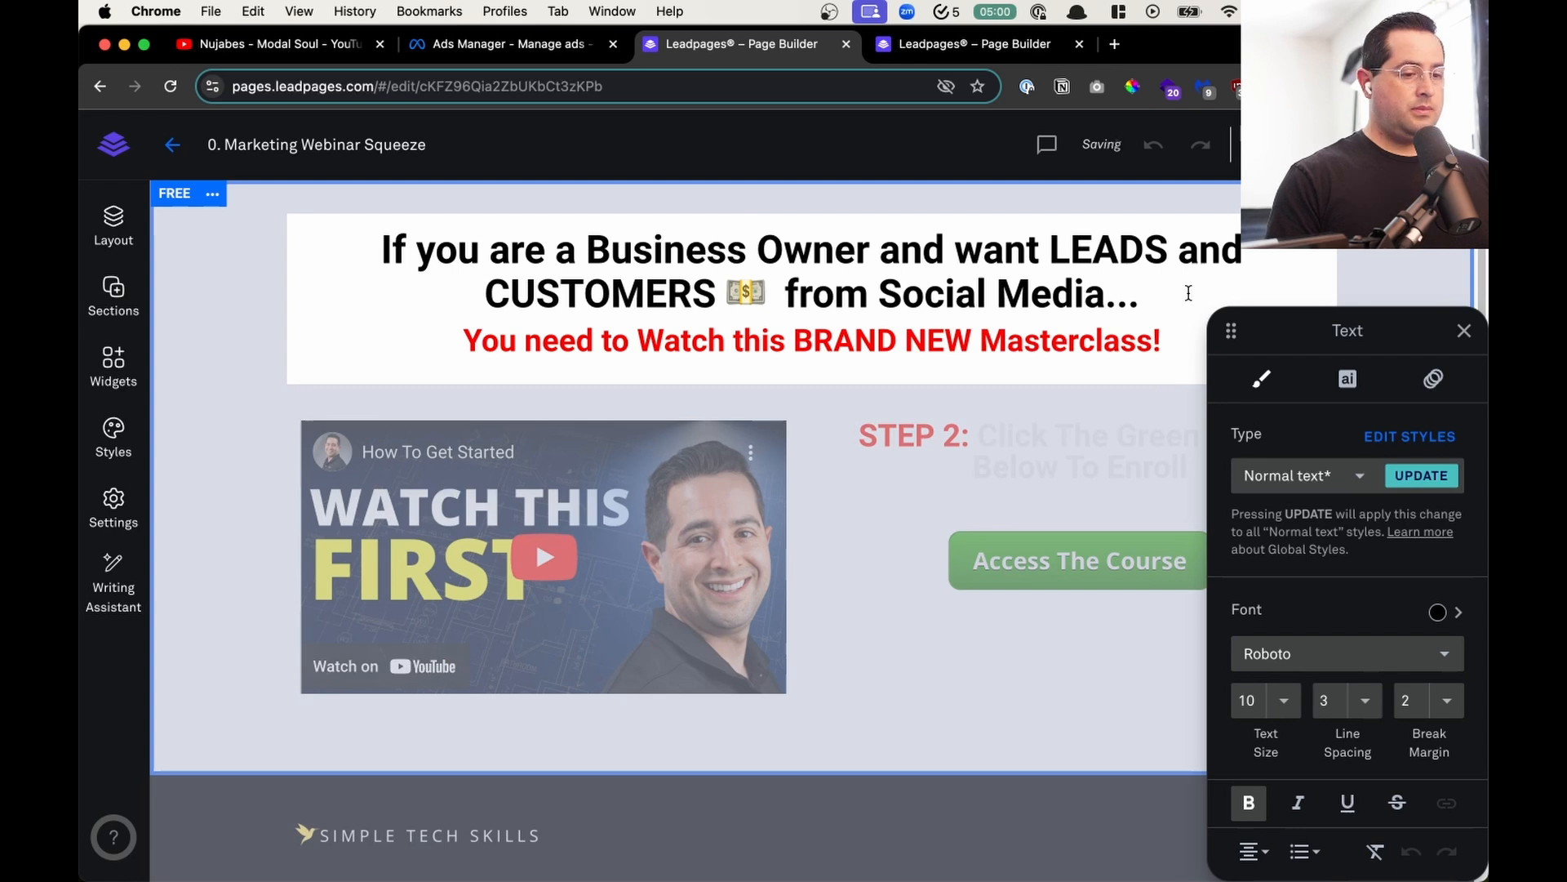
left_click_drag(1168, 298, 381, 249)
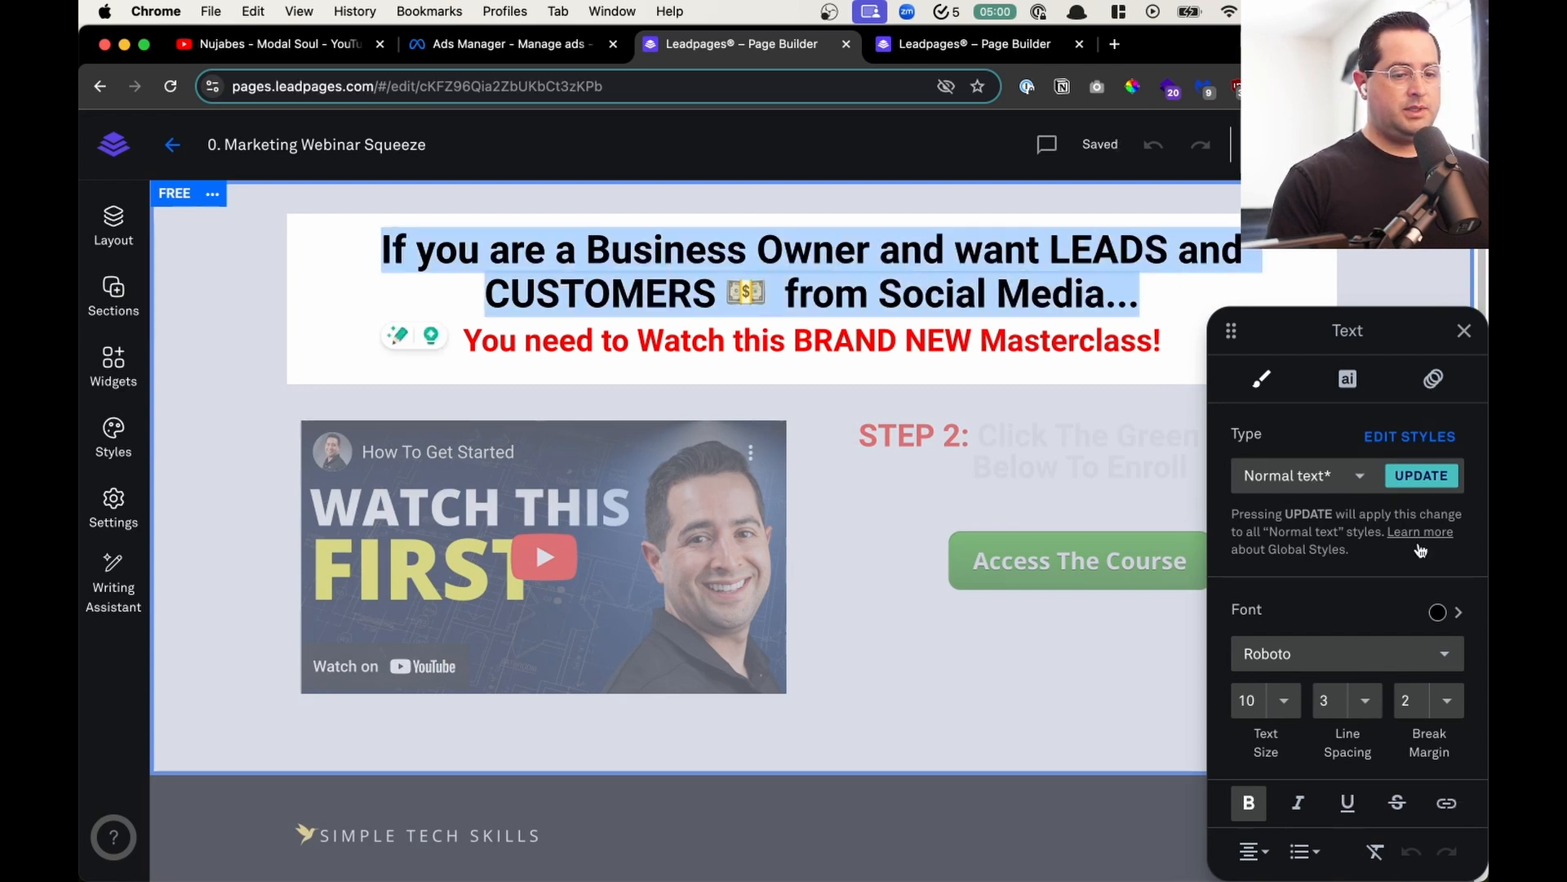
left_click(1365, 700)
left_click(1388, 690)
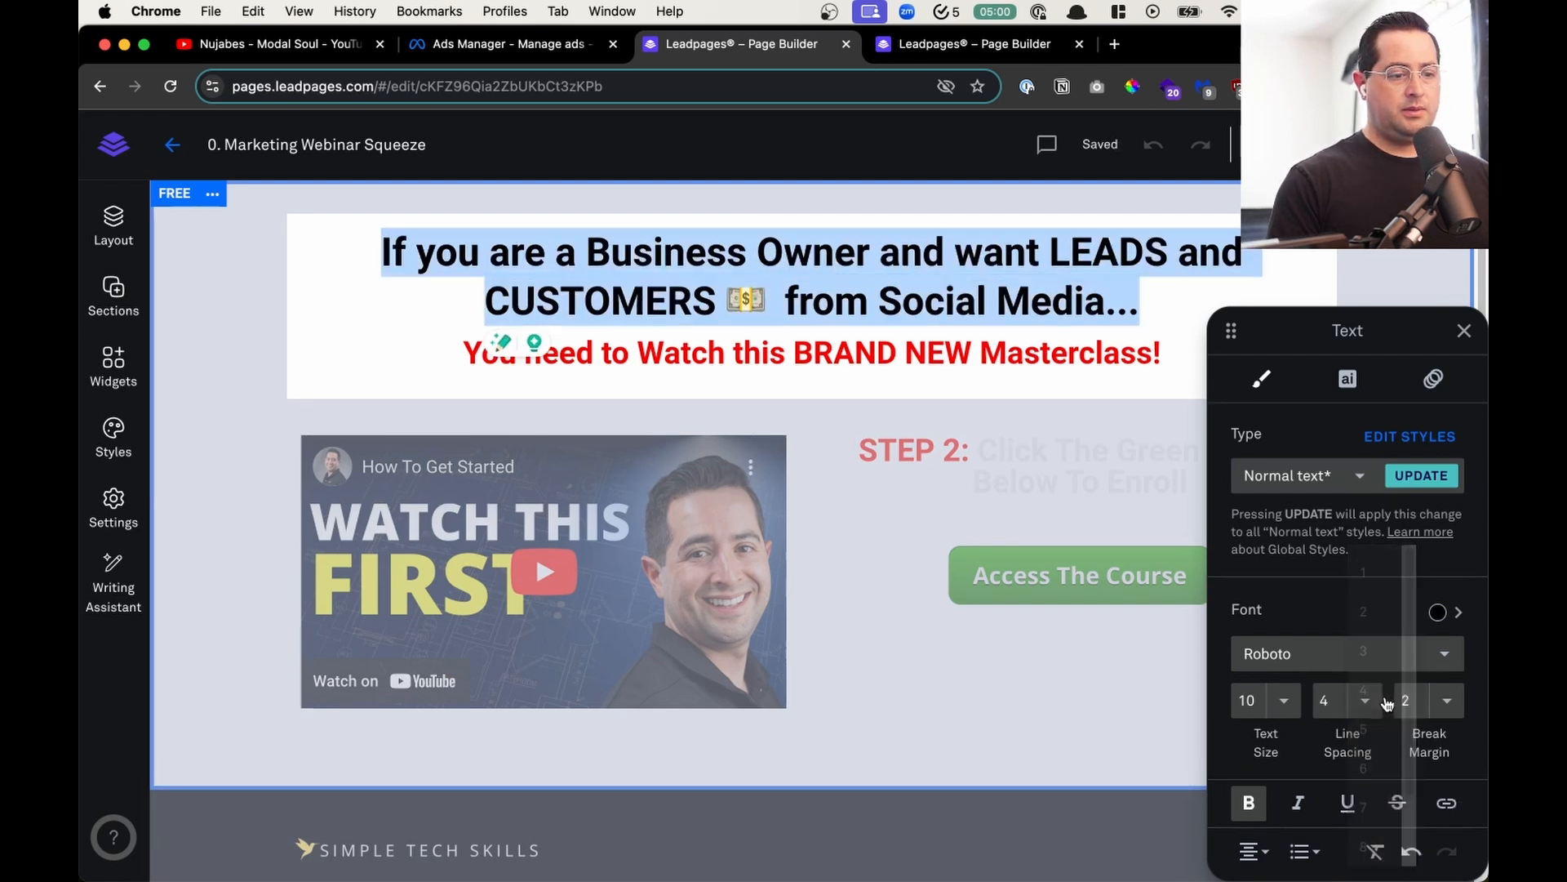
left_click(1007, 351)
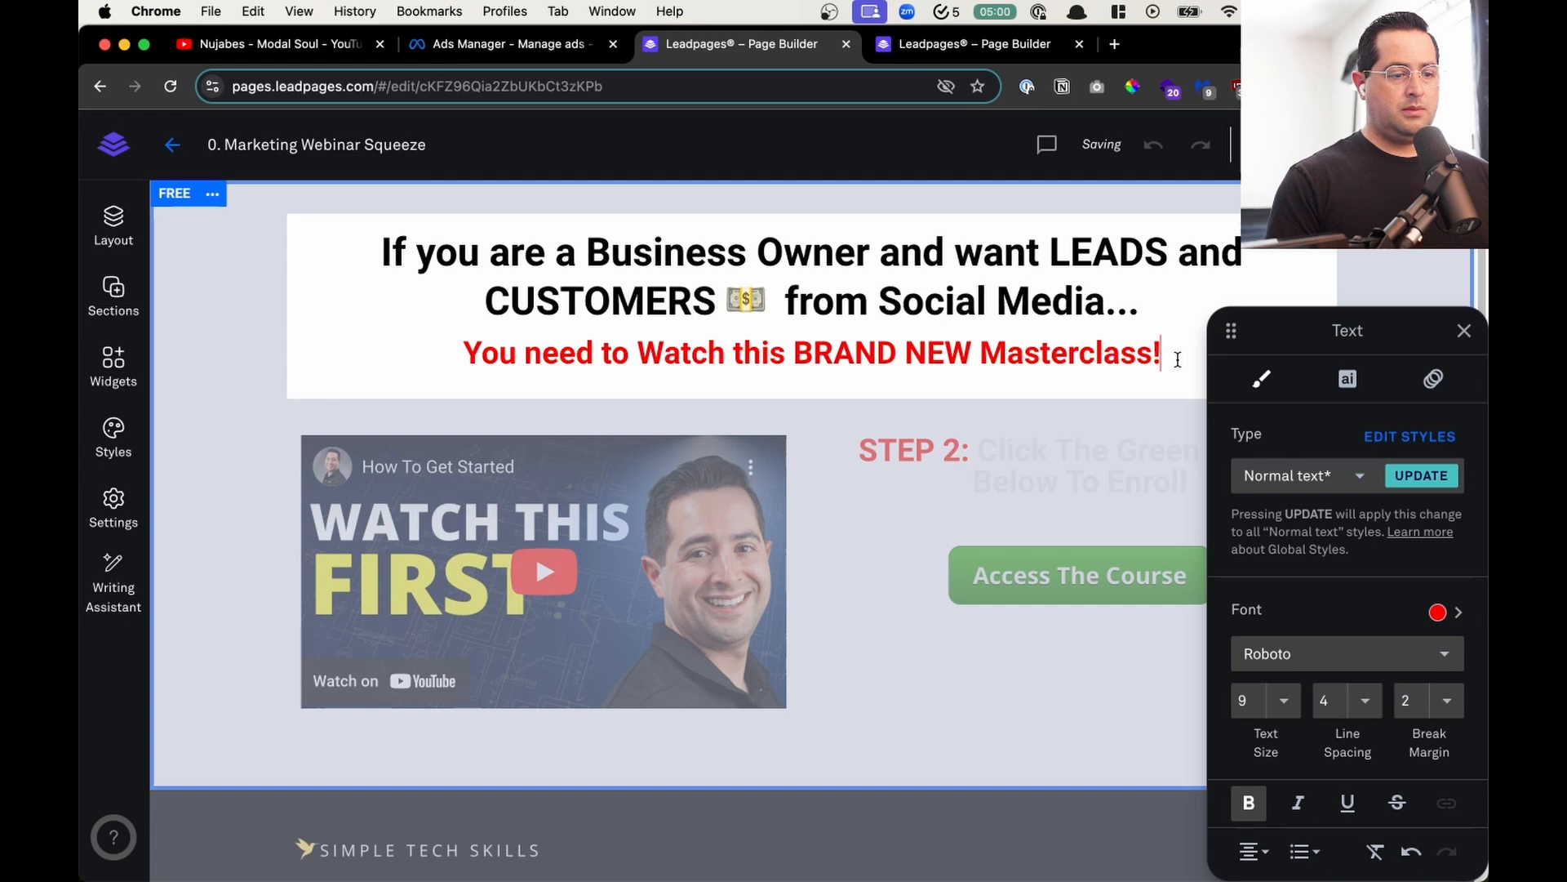
left_click(287, 414)
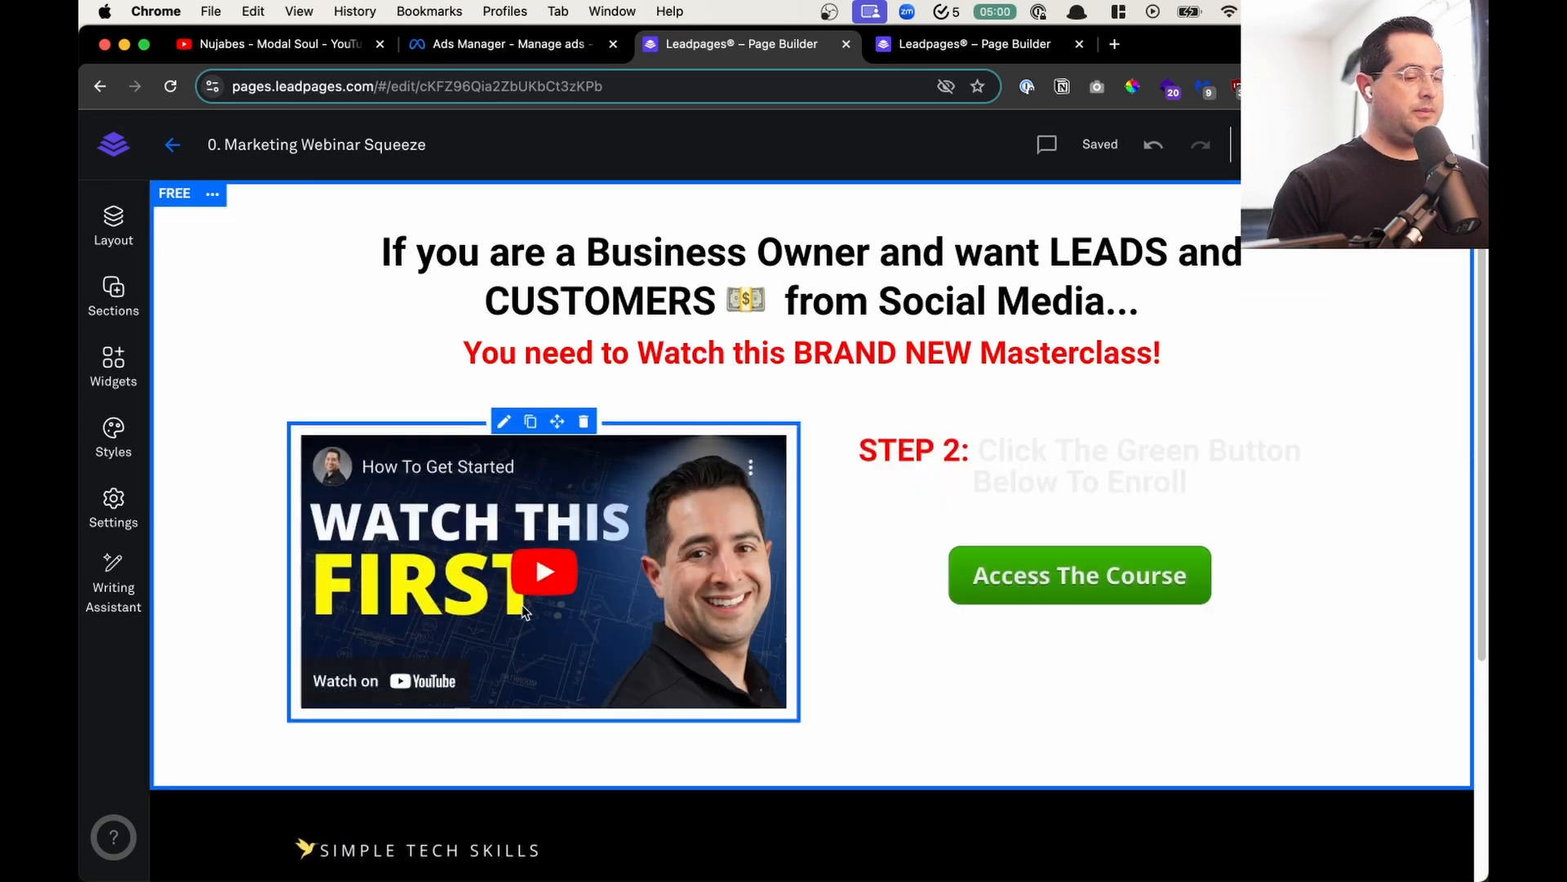
key("alt+space")
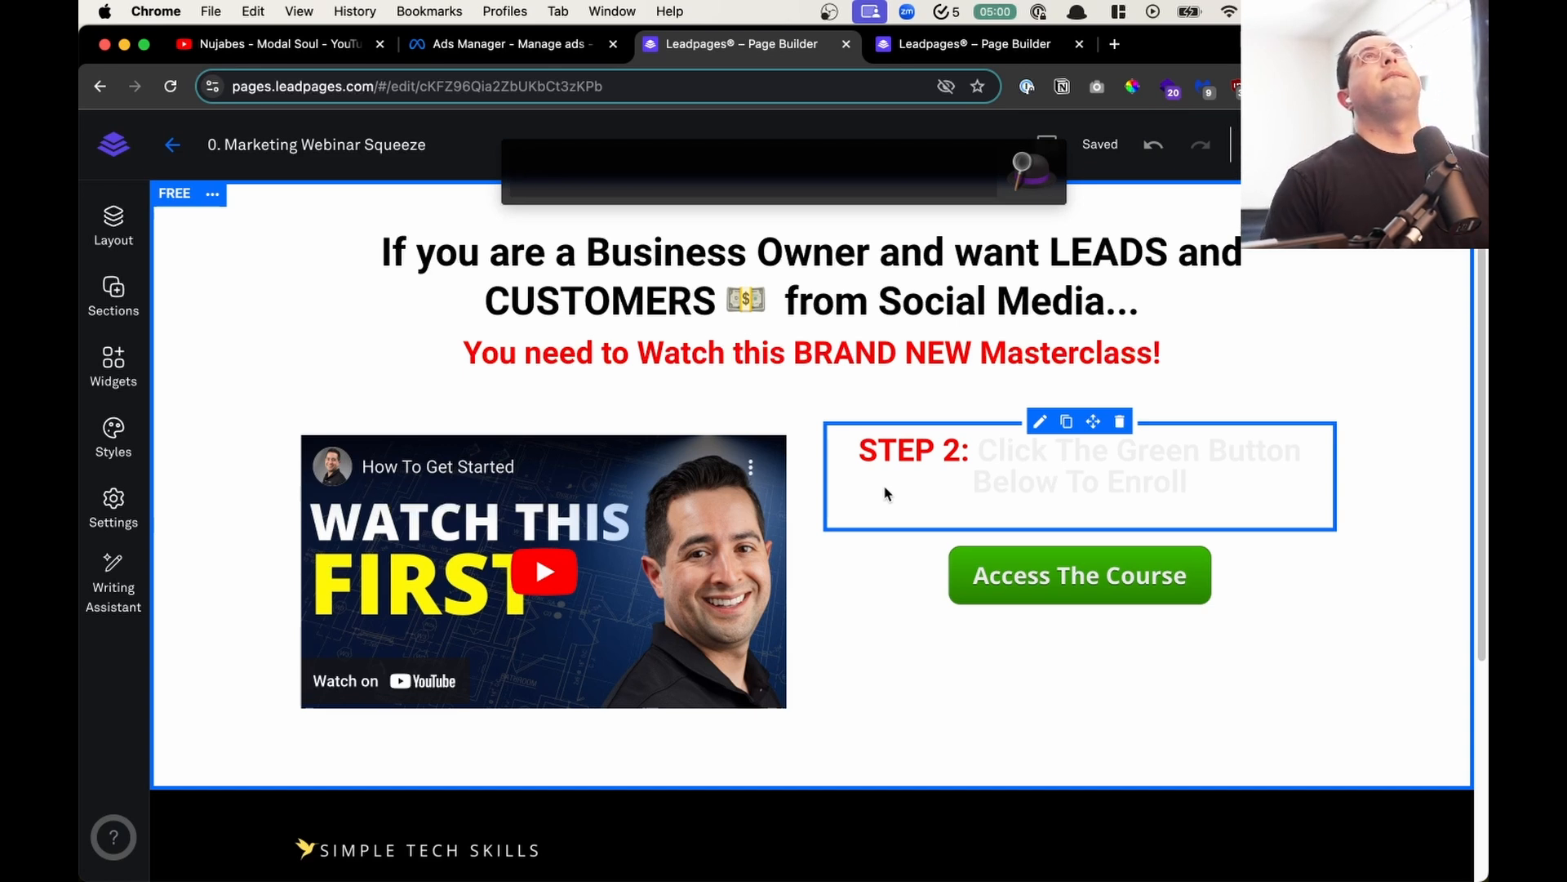
key("Escape")
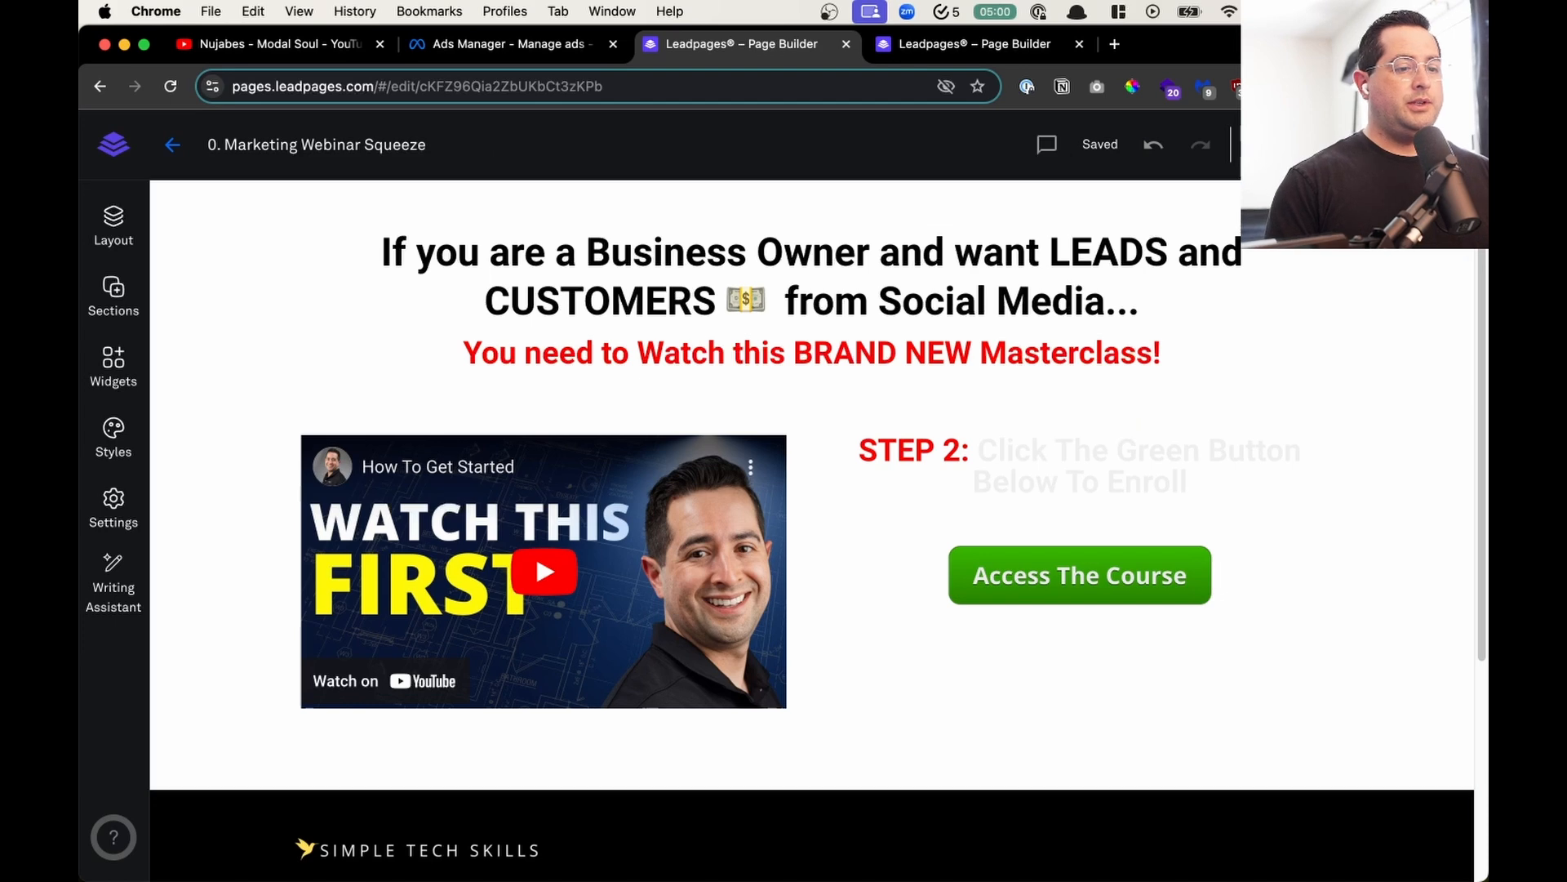
- Examine the "What You'll Learn" list on the 1. Marketing Course Lead Magnet page and close that page
left_click(963, 44)
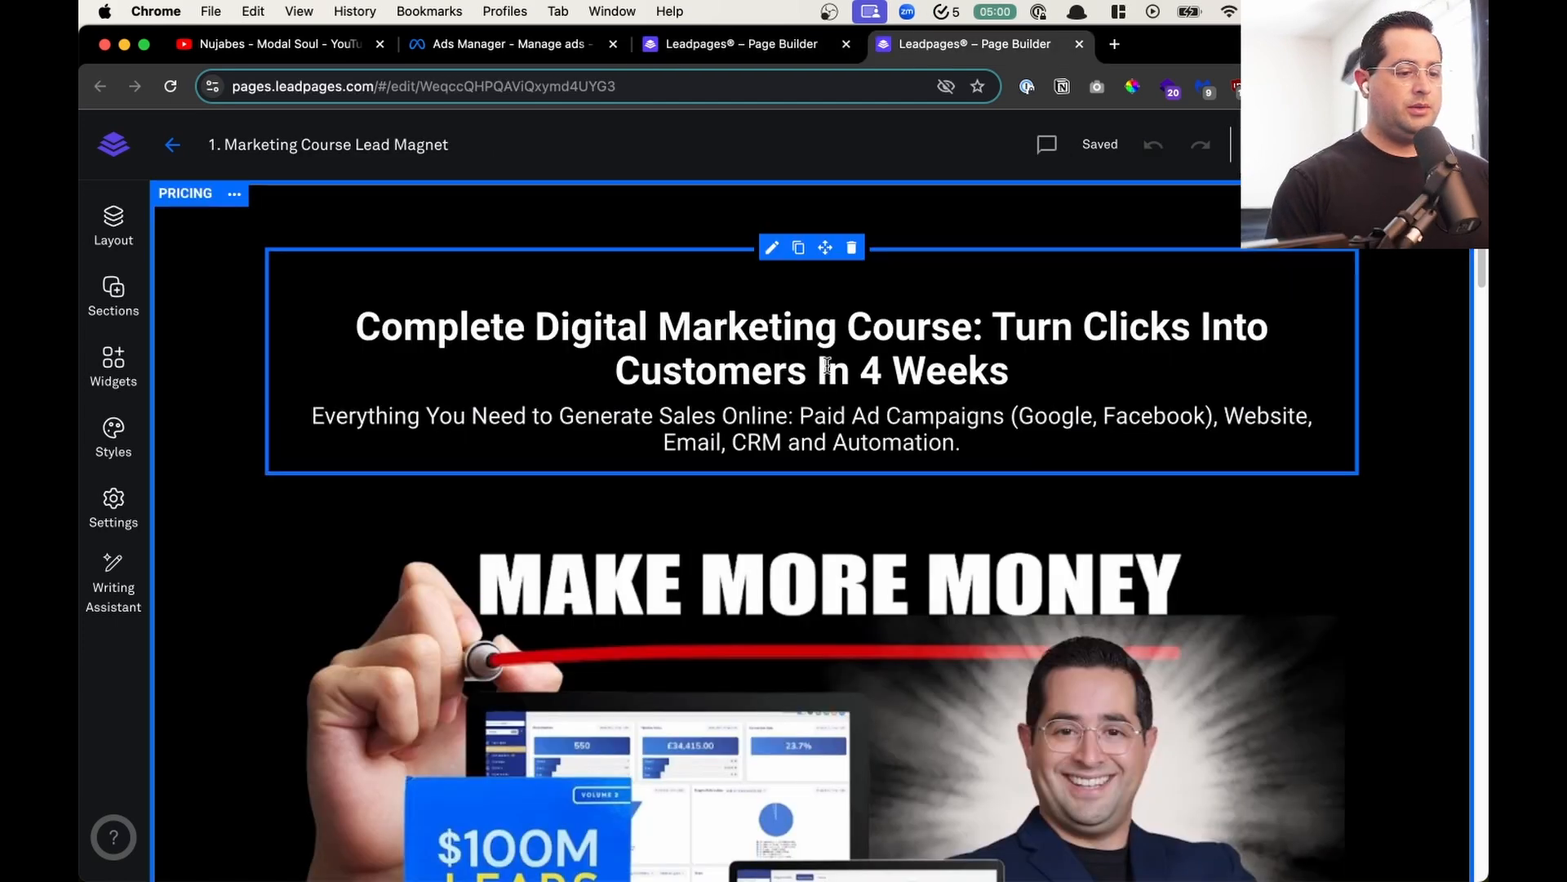
scroll(773, 363, "down", 10)
left_click(878, 531)
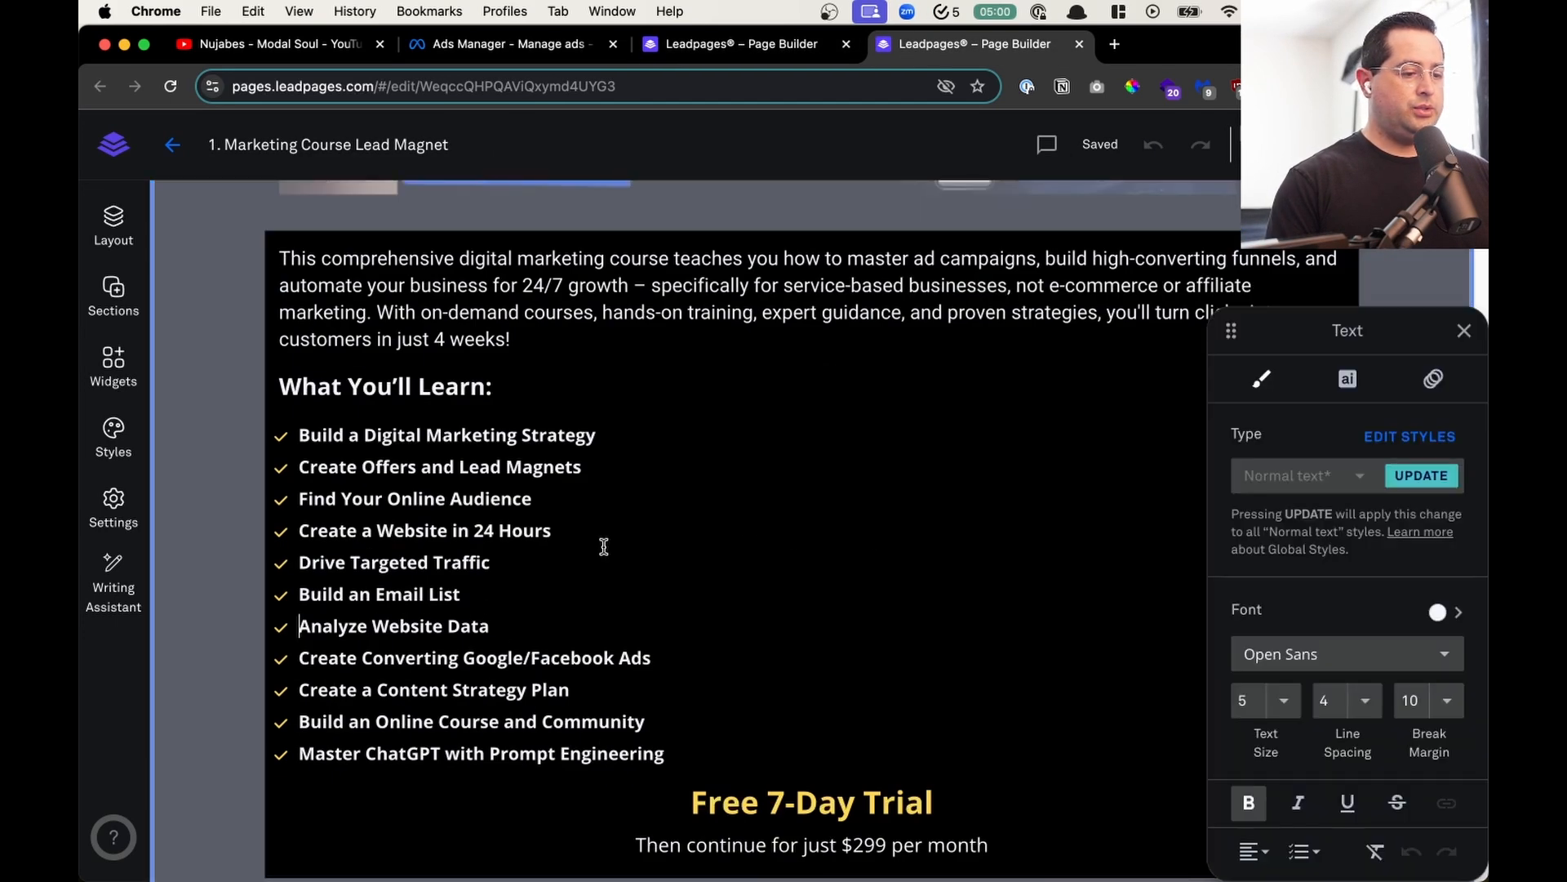
scroll(728, 583, "down", 10)
scroll(726, 581, "up", 20)
left_click(693, 351)
key("super+w")
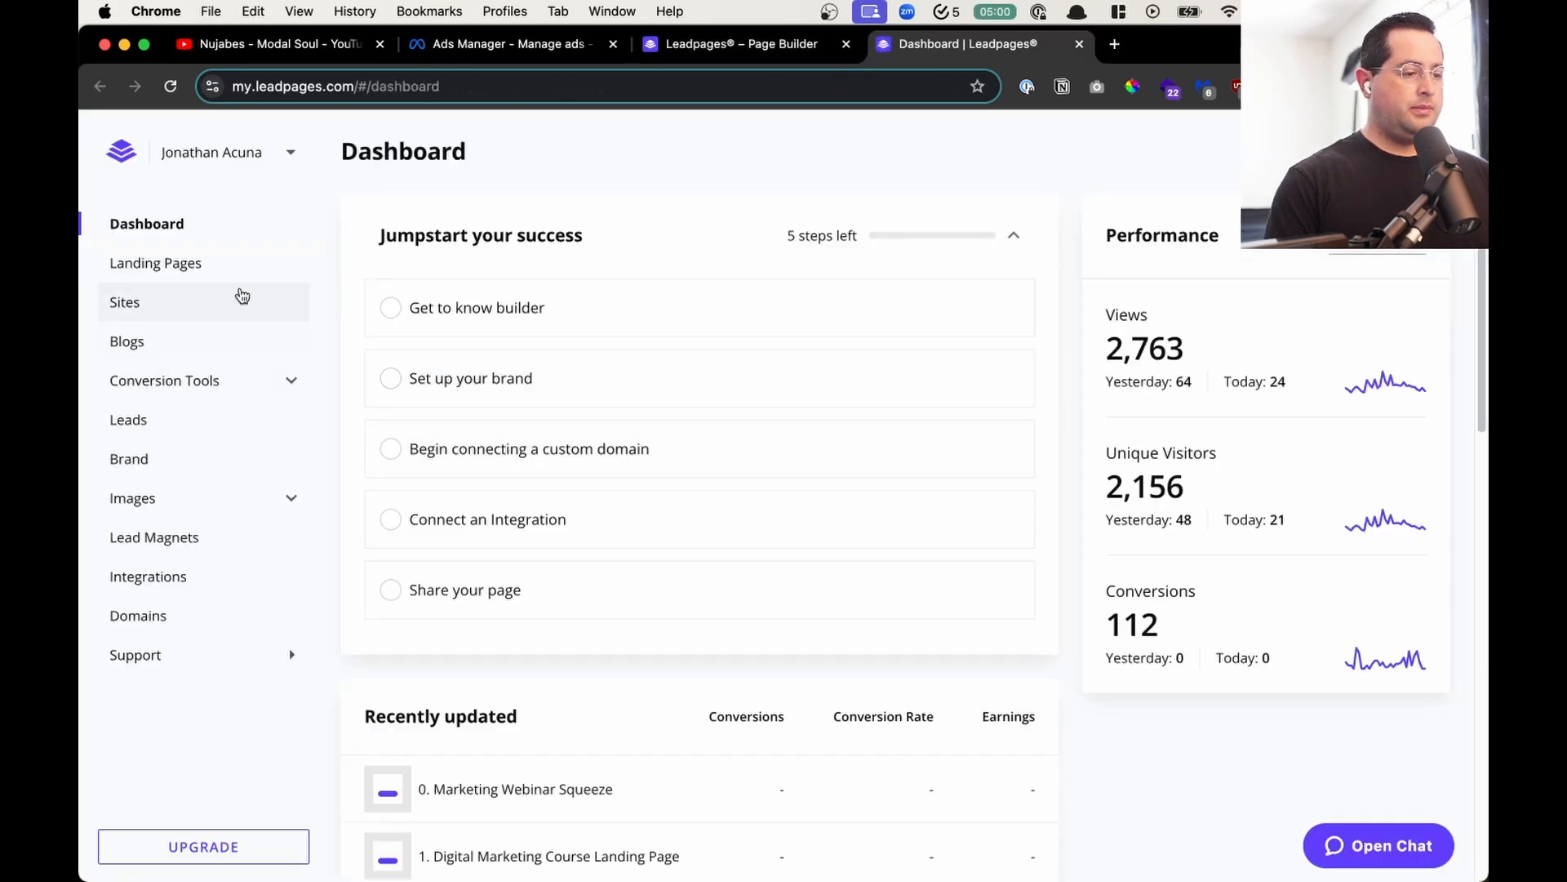
- Open the 1. Digital Marketing Course Landing Page and select the checkmarked benefits list in its offer section for copying
left_click(239, 270)
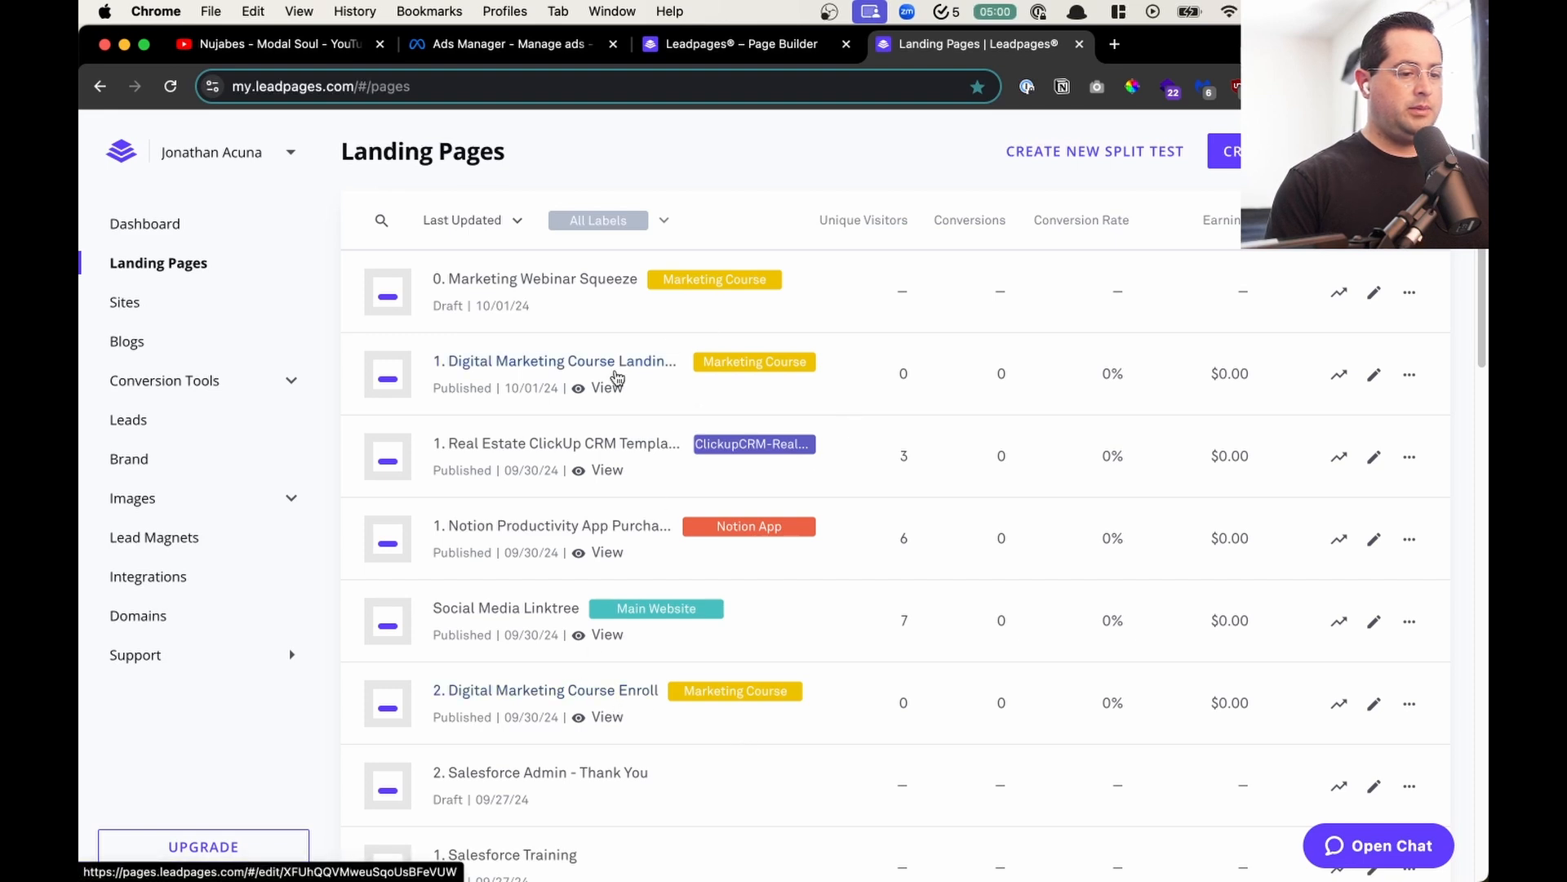
left_click(617, 375)
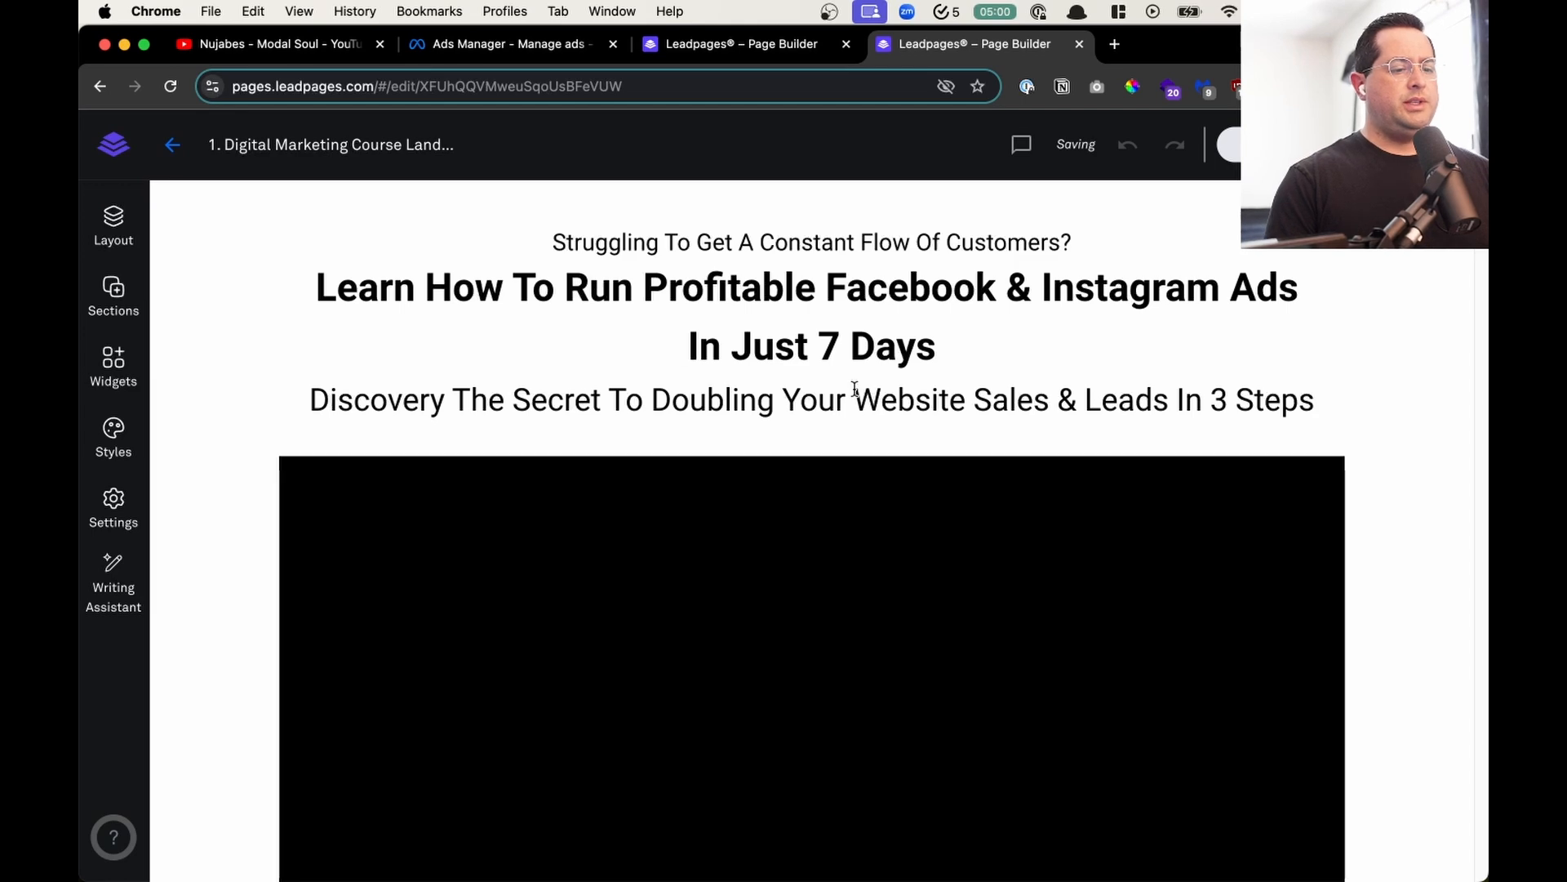
scroll(854, 395, "down", 15)
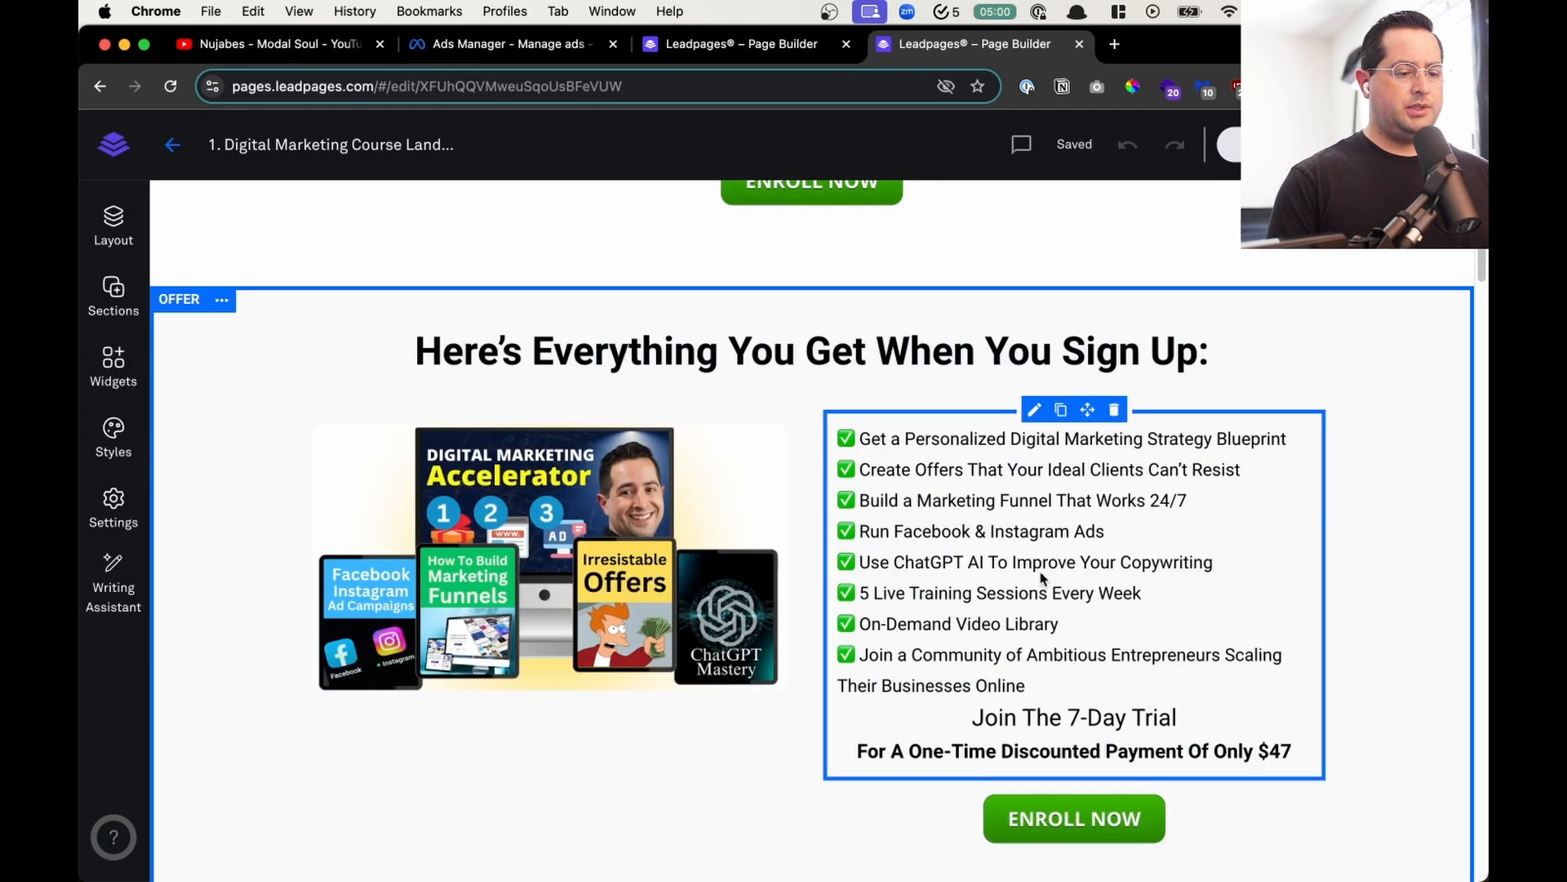
left_click(1042, 573)
left_click_drag(1036, 690, 730, 441)
key("super+c")
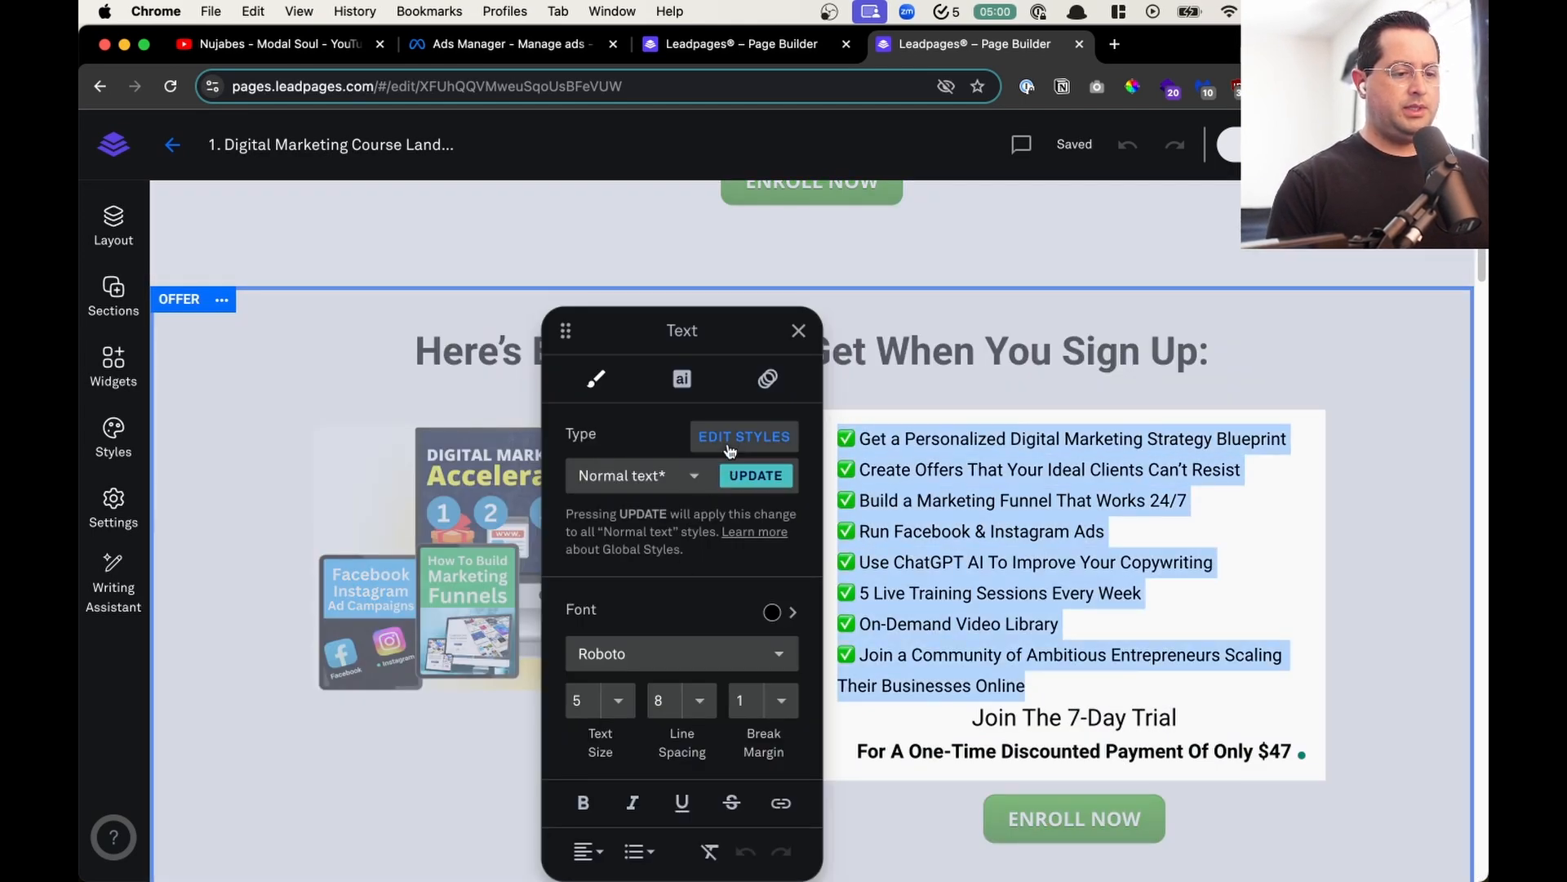
- Switch to ChatGPT and open the existing Marketing Course chat
key("super+space")
type("chat")
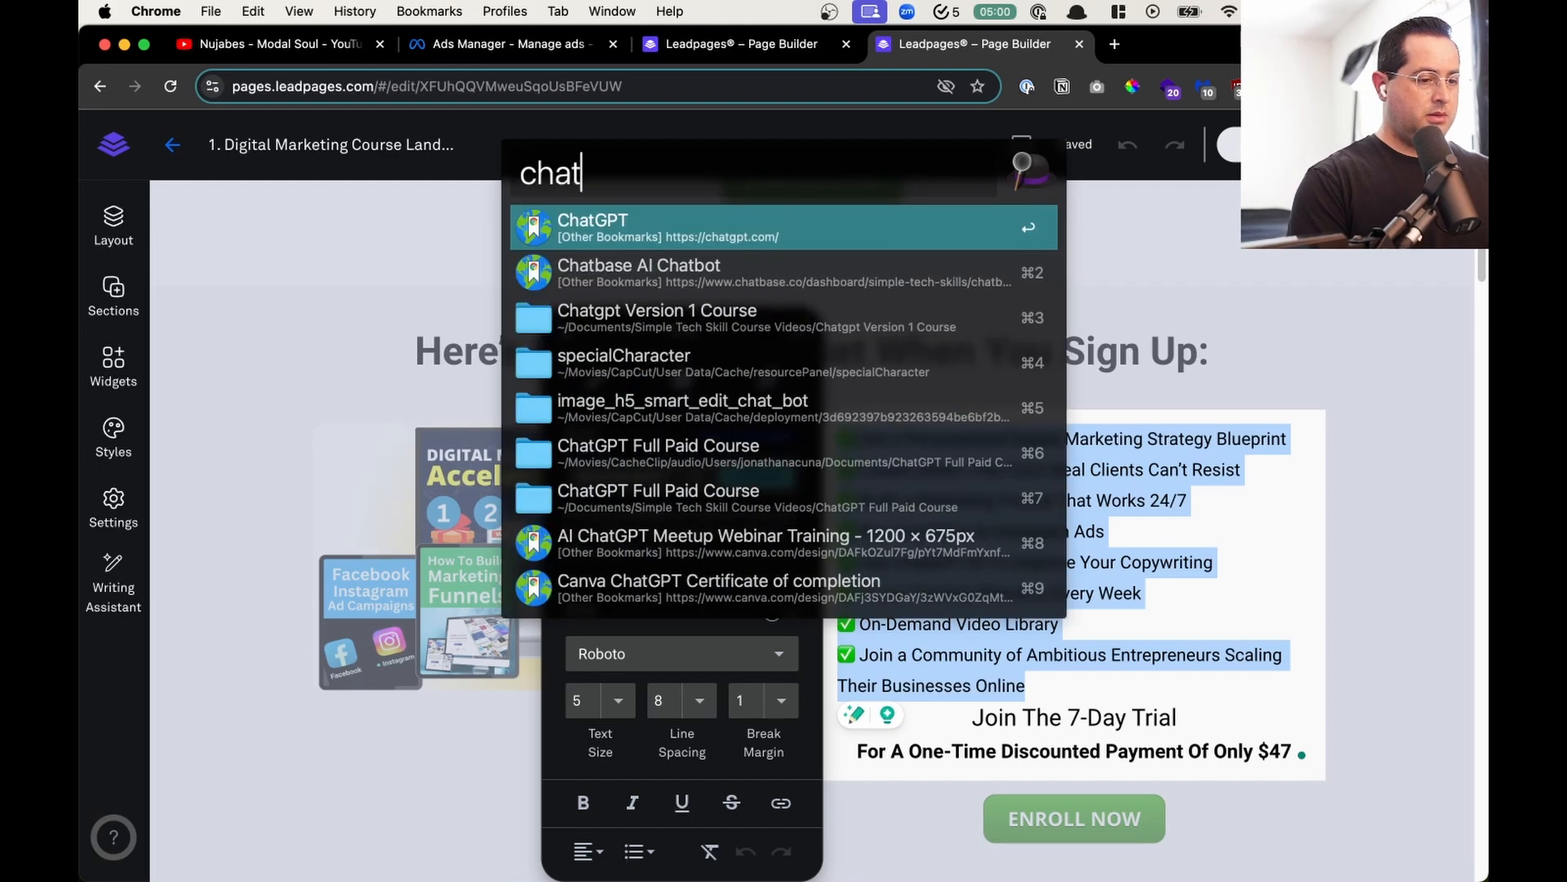
key("Return")
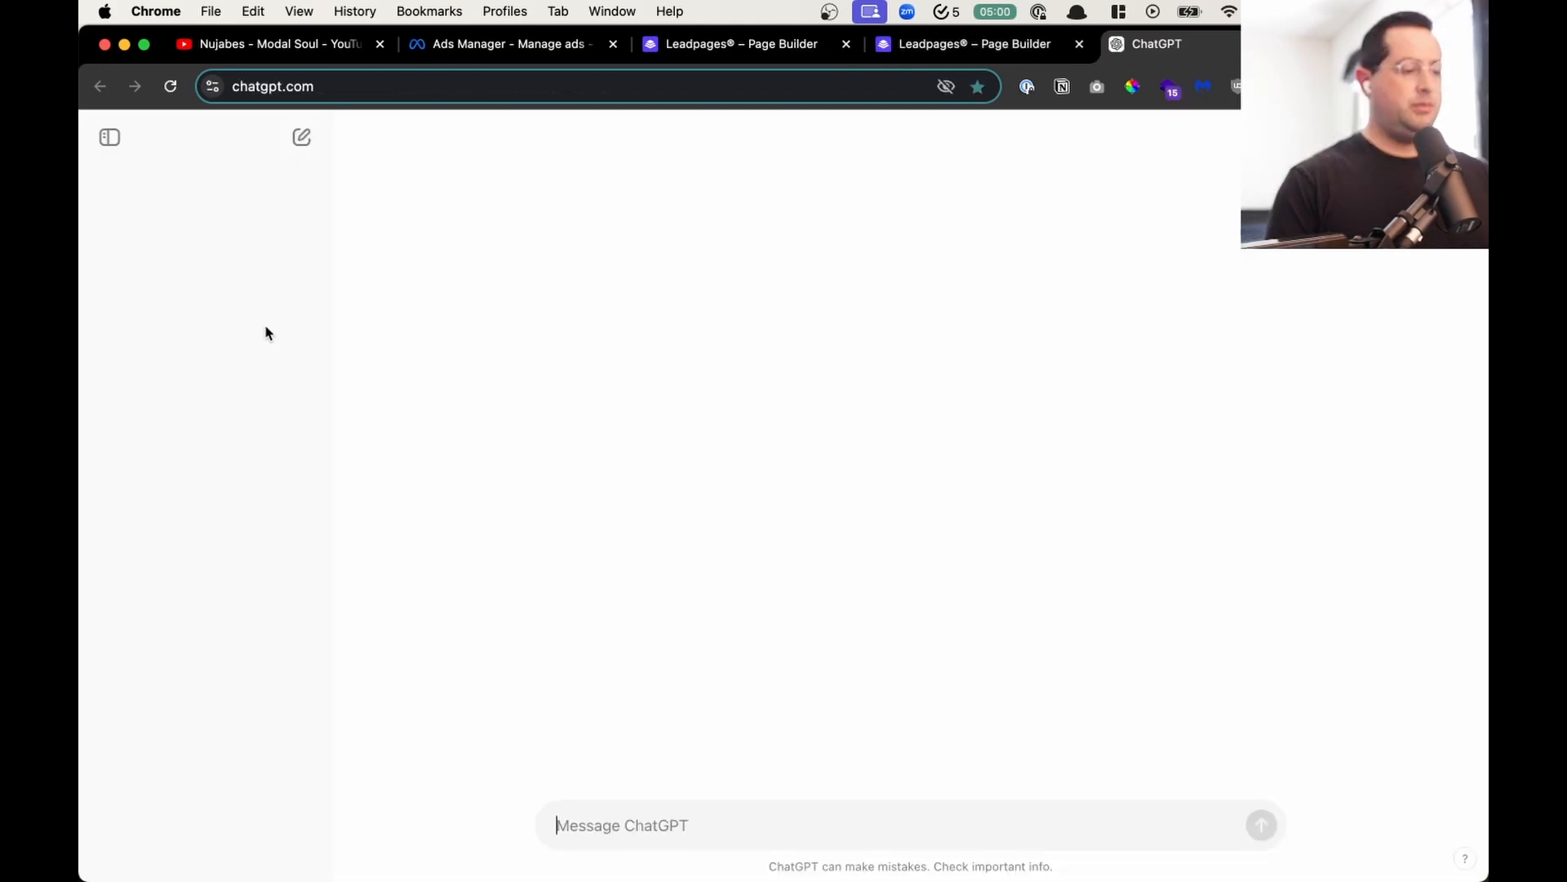
left_click(217, 372)
scroll(204, 710, "down", 10)
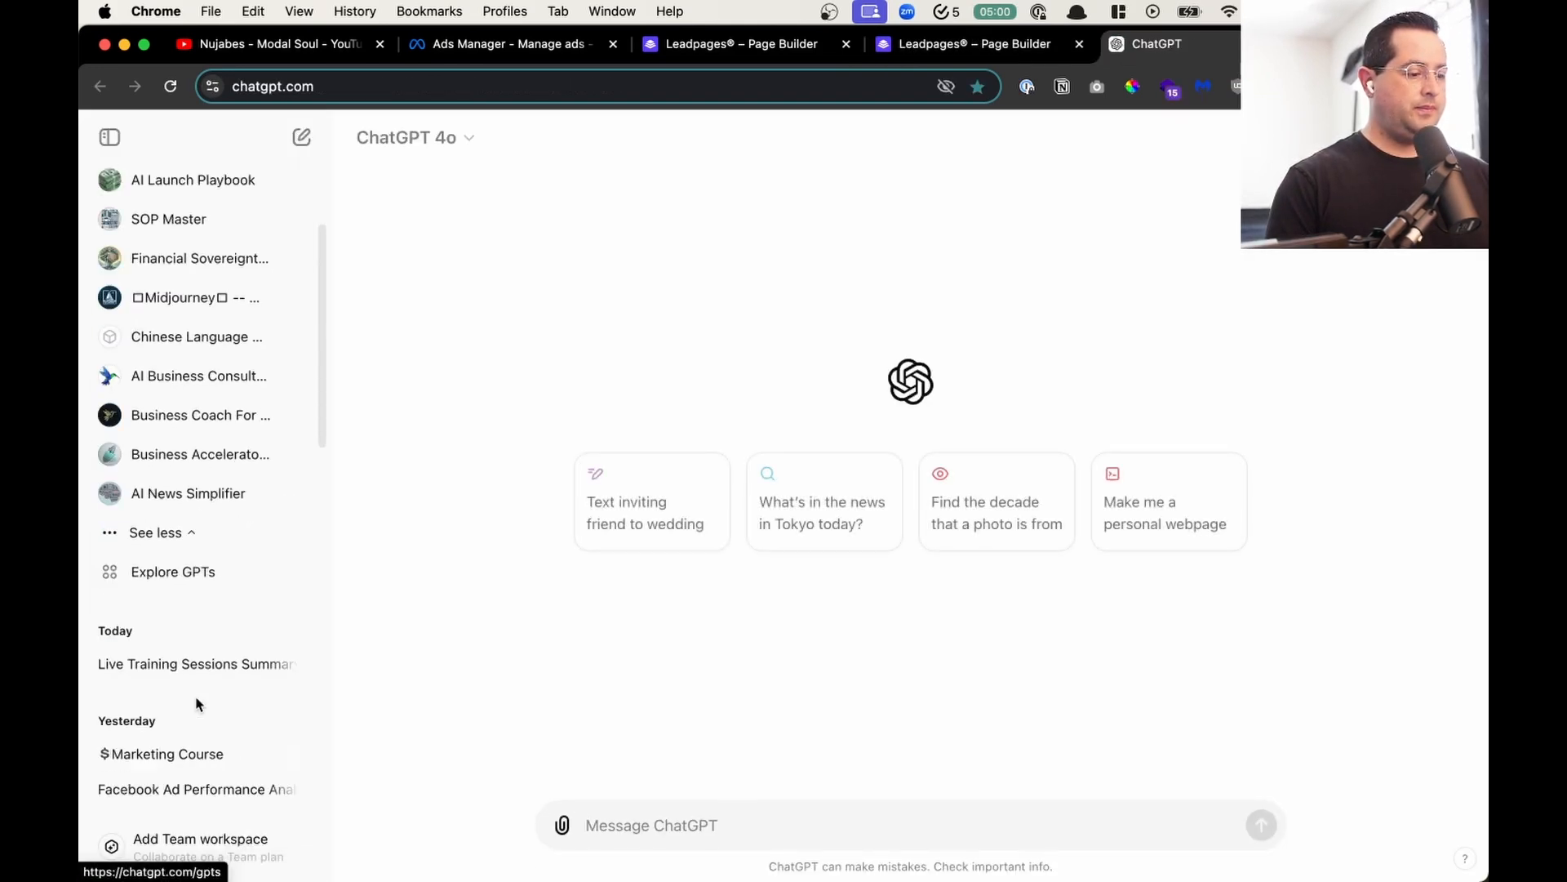
scroll(203, 382, "up", 2)
left_click(196, 351)
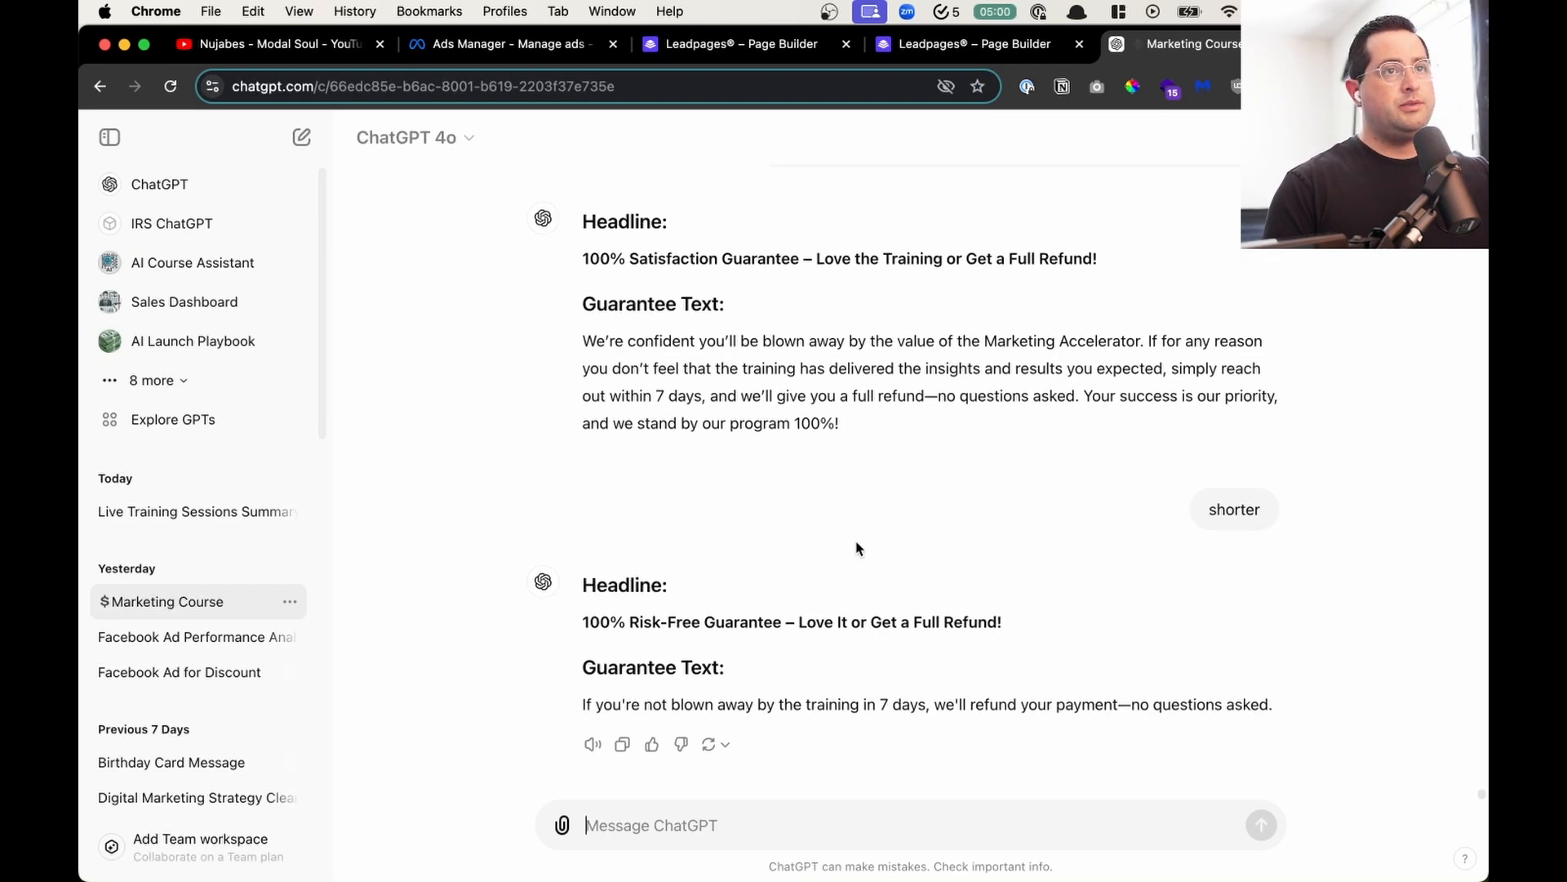
- Ask ChatGPT for the top 5 things attendees will learn in the free masterclass, based on the copied benefits list, and review the answer
left_click(823, 827)
type("creating")
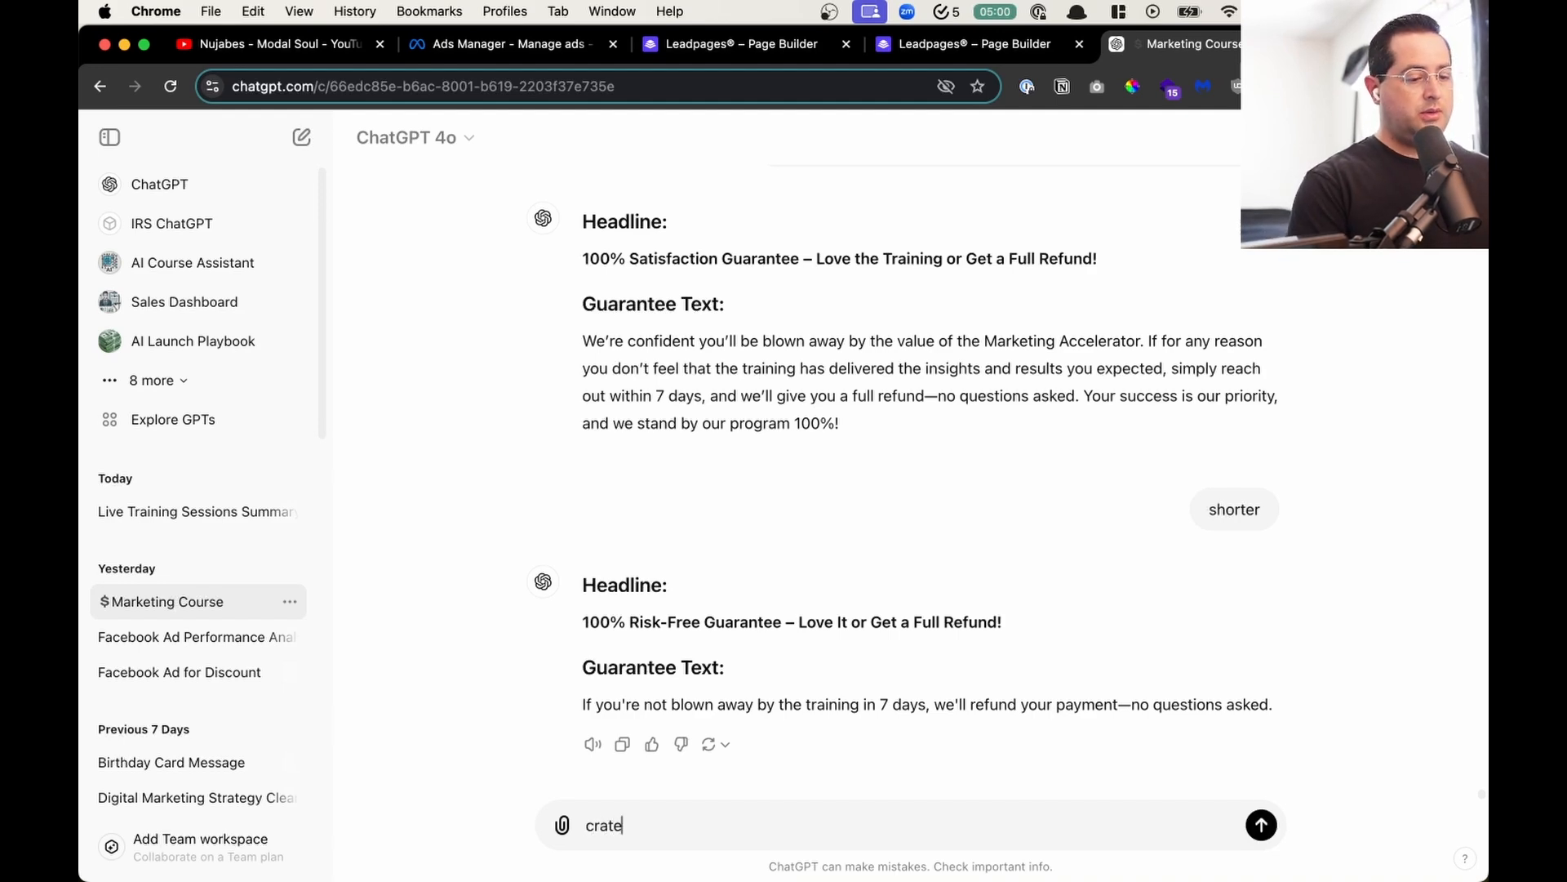
key("super+a")
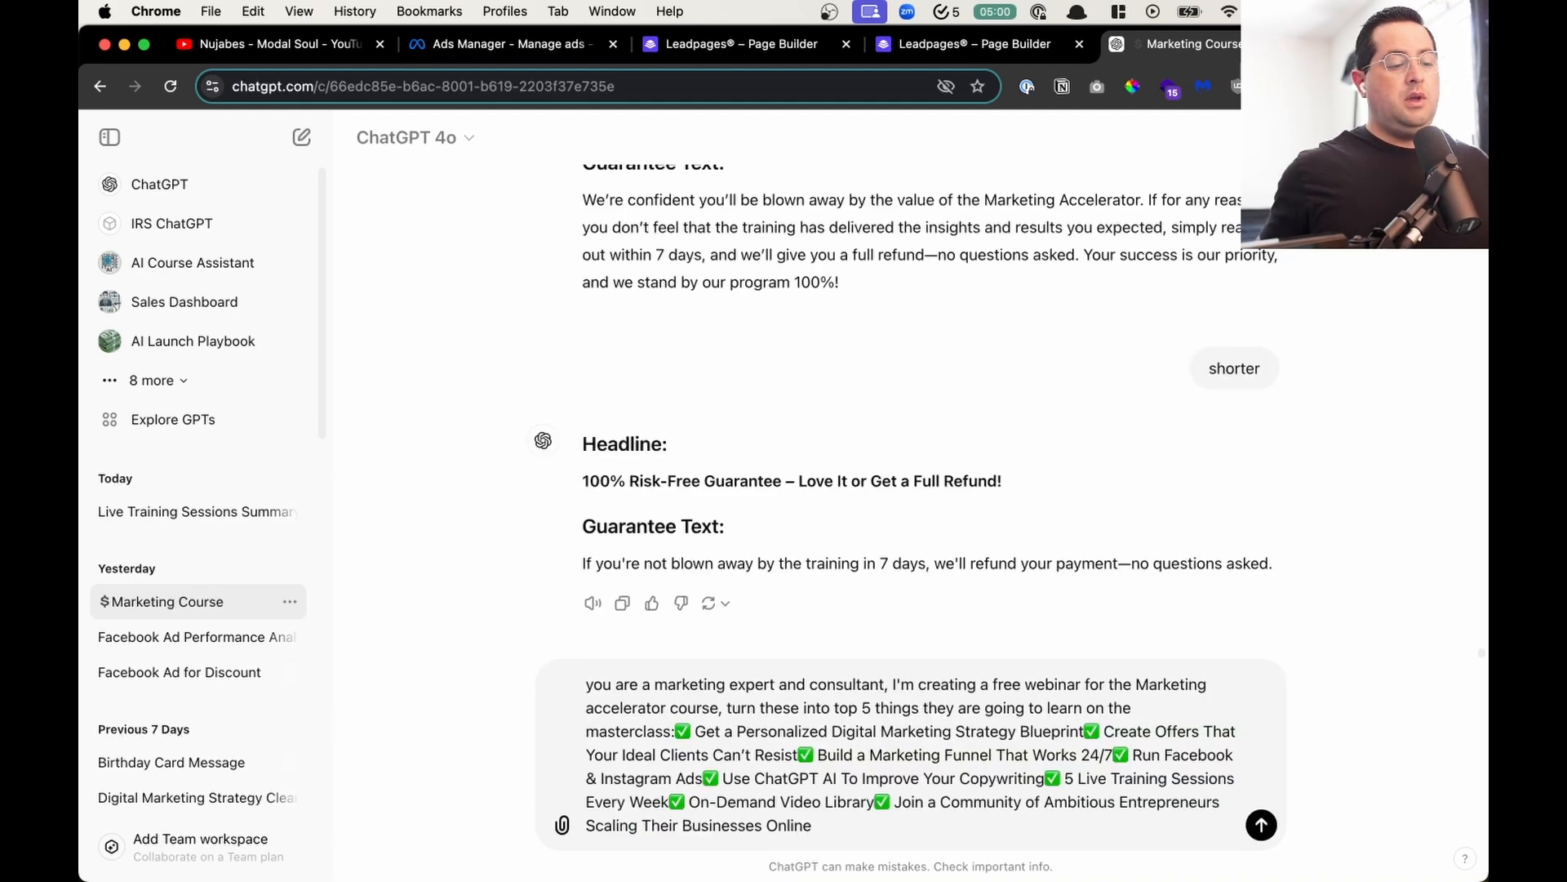
key("Return")
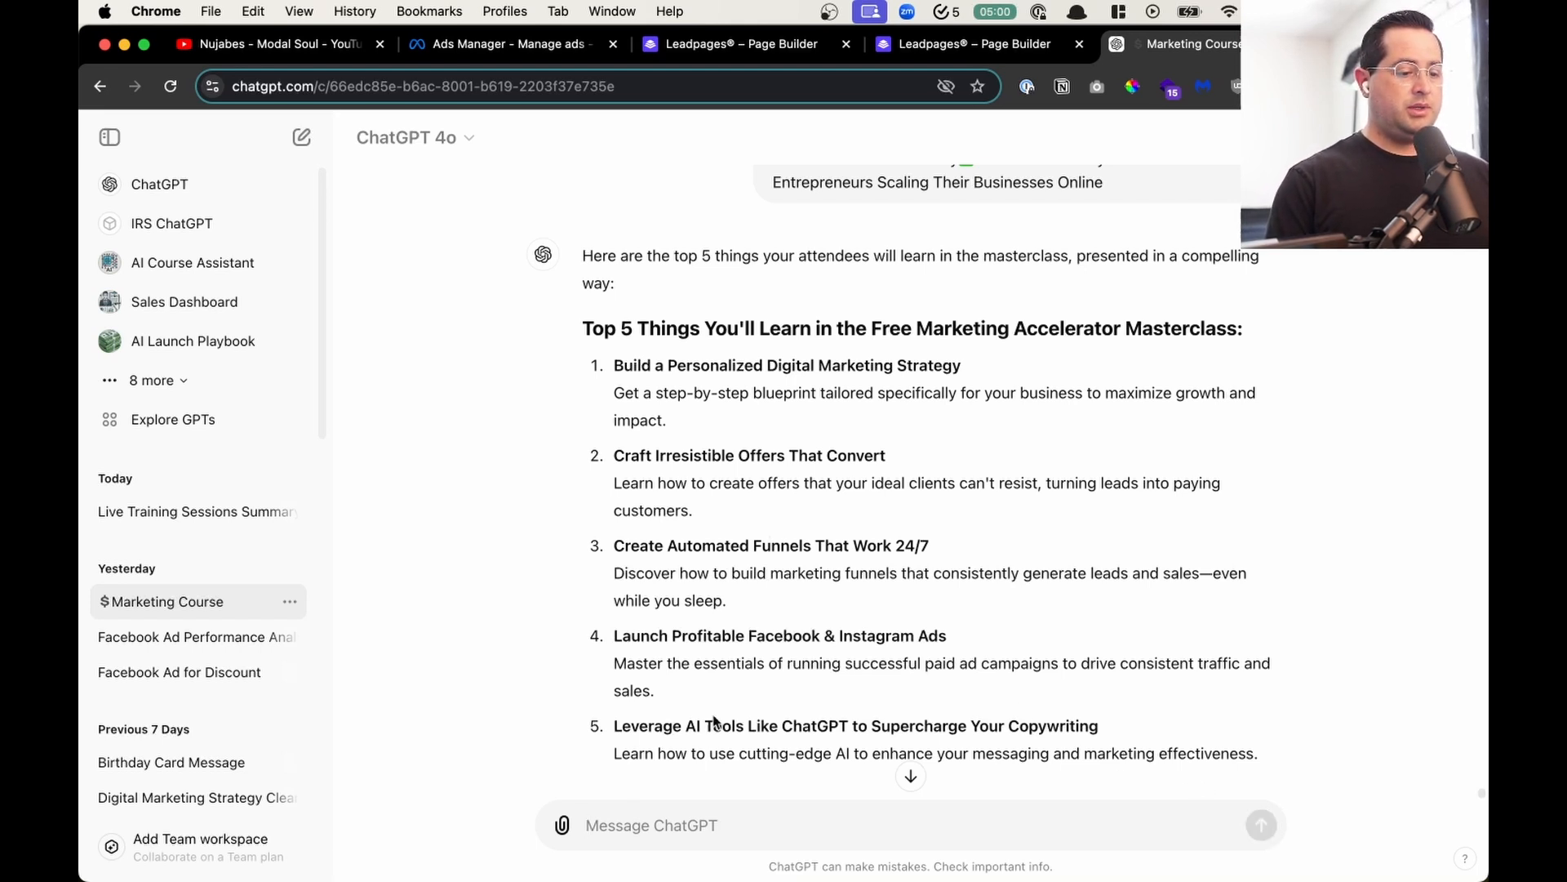
scroll(788, 385, "up", 1)
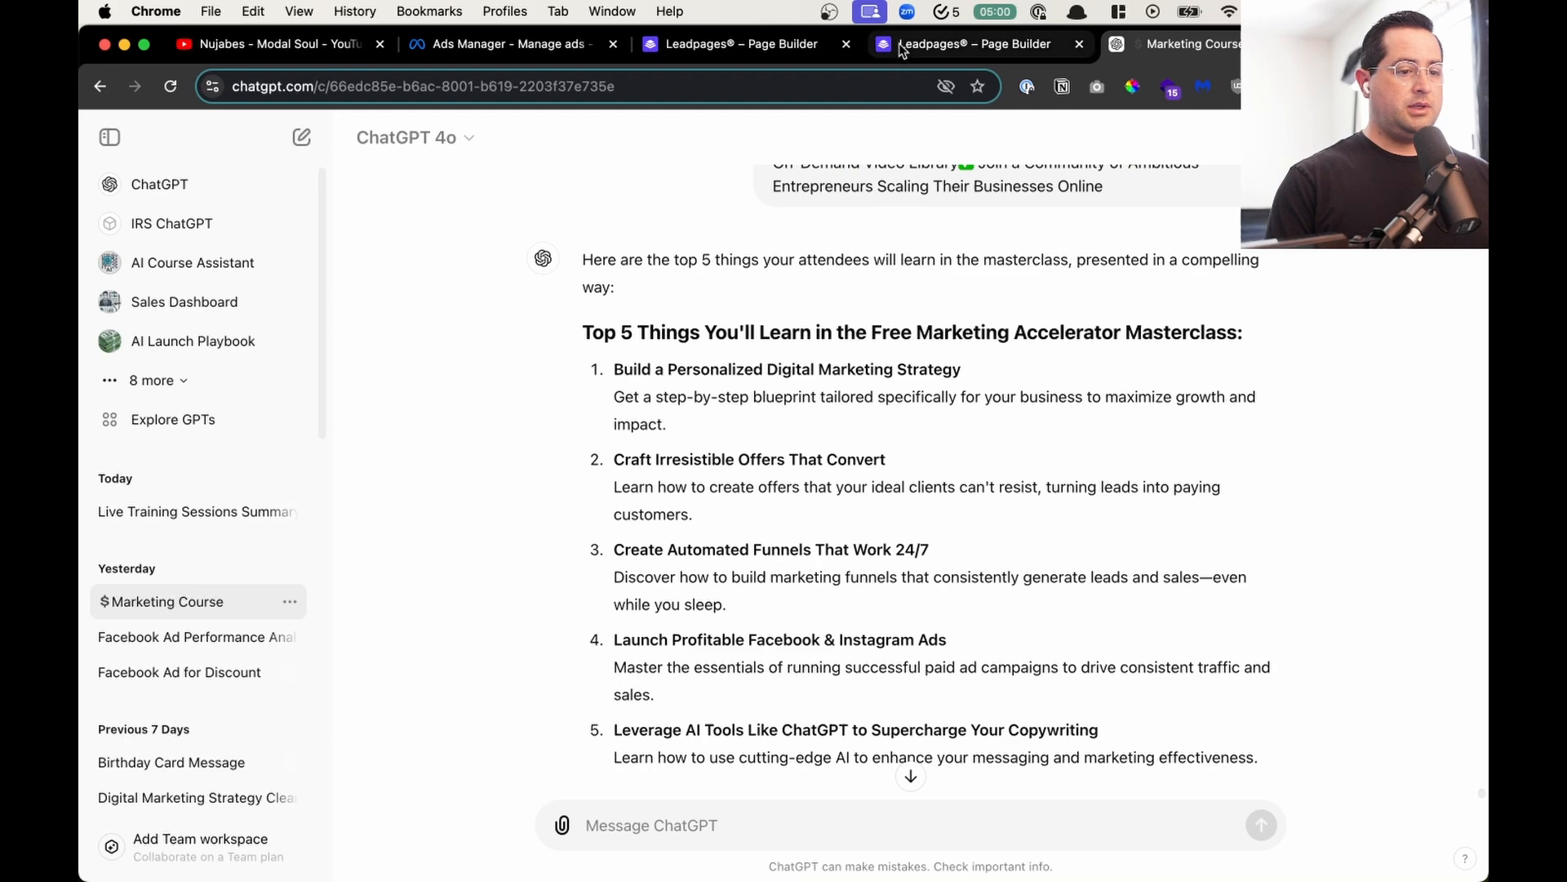
- Replace the Step 2 text on the webinar squeeze page with the checkmarked benefits list copied from the Digital Marketing Course landing page
left_click(977, 45)
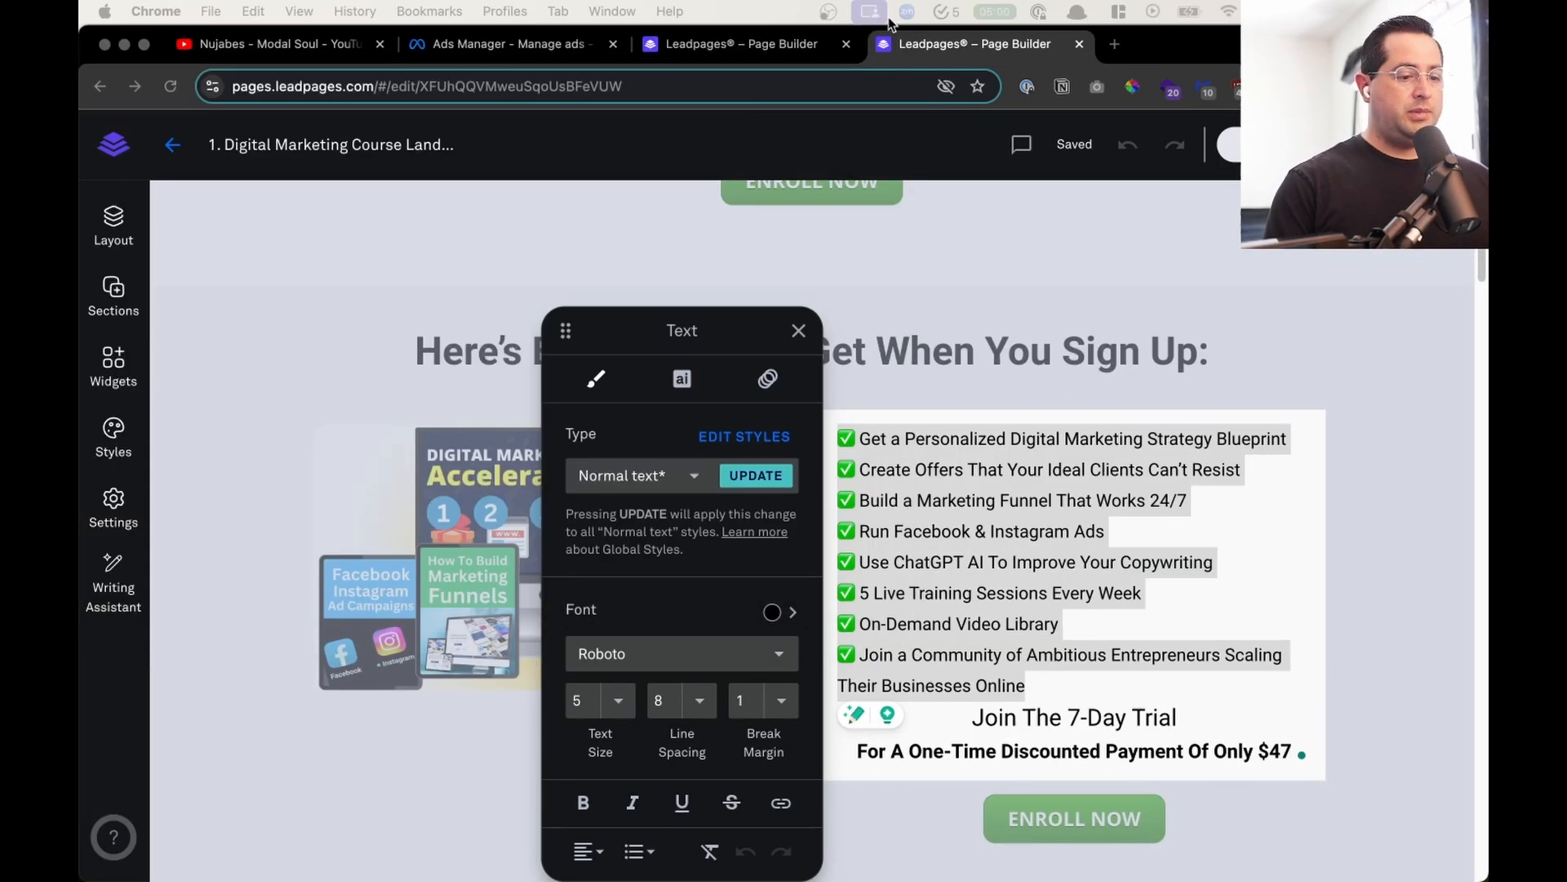
left_click(1038, 528)
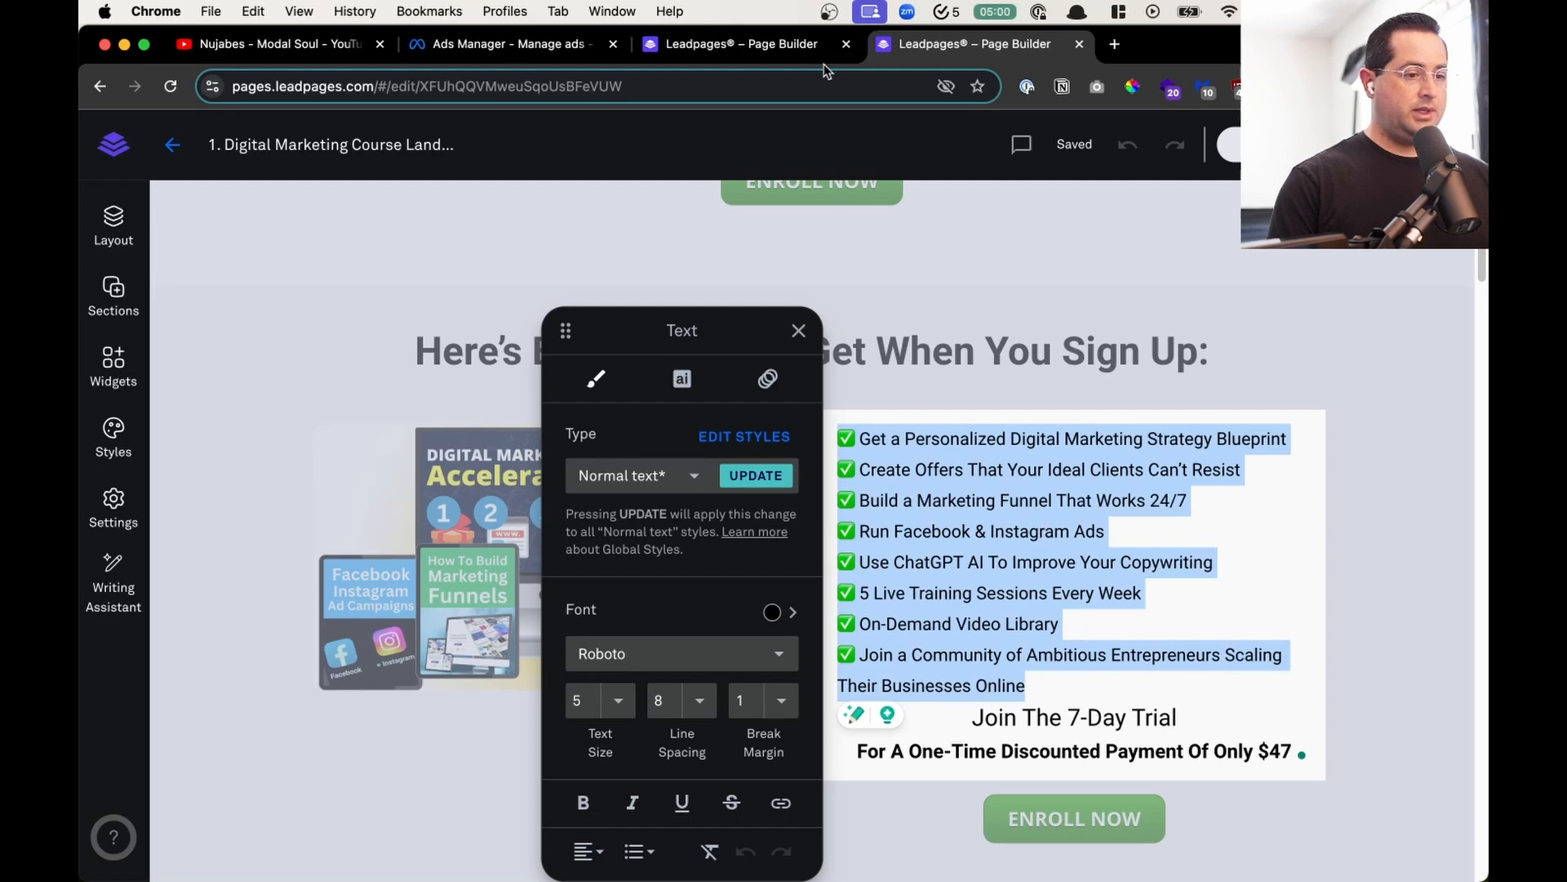
left_click(762, 46)
left_click(974, 465)
key("super+a")
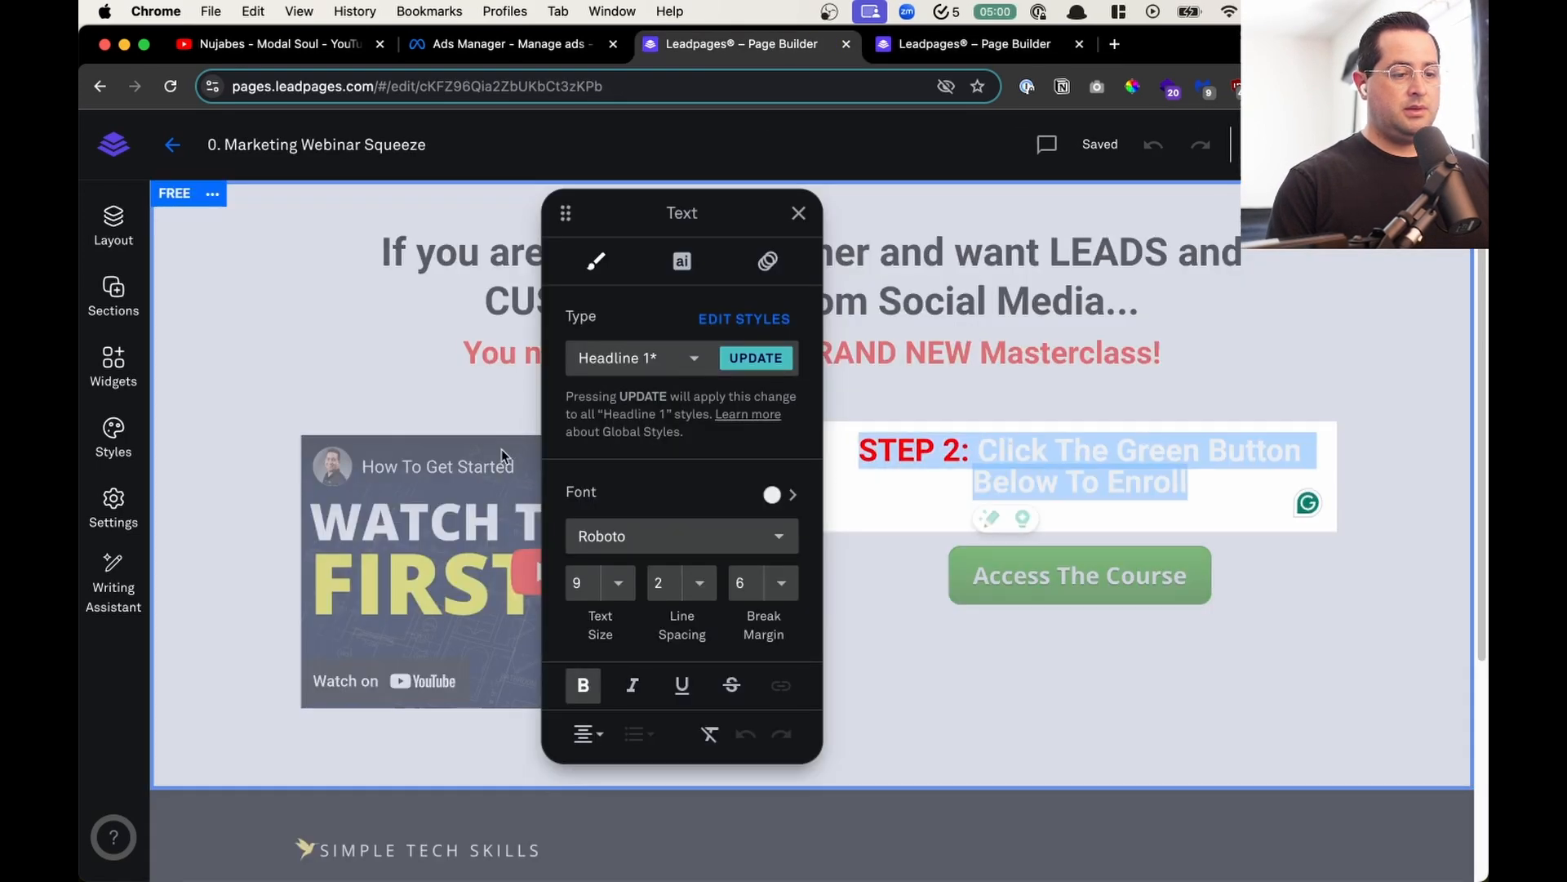
key("ctrl+Tab")
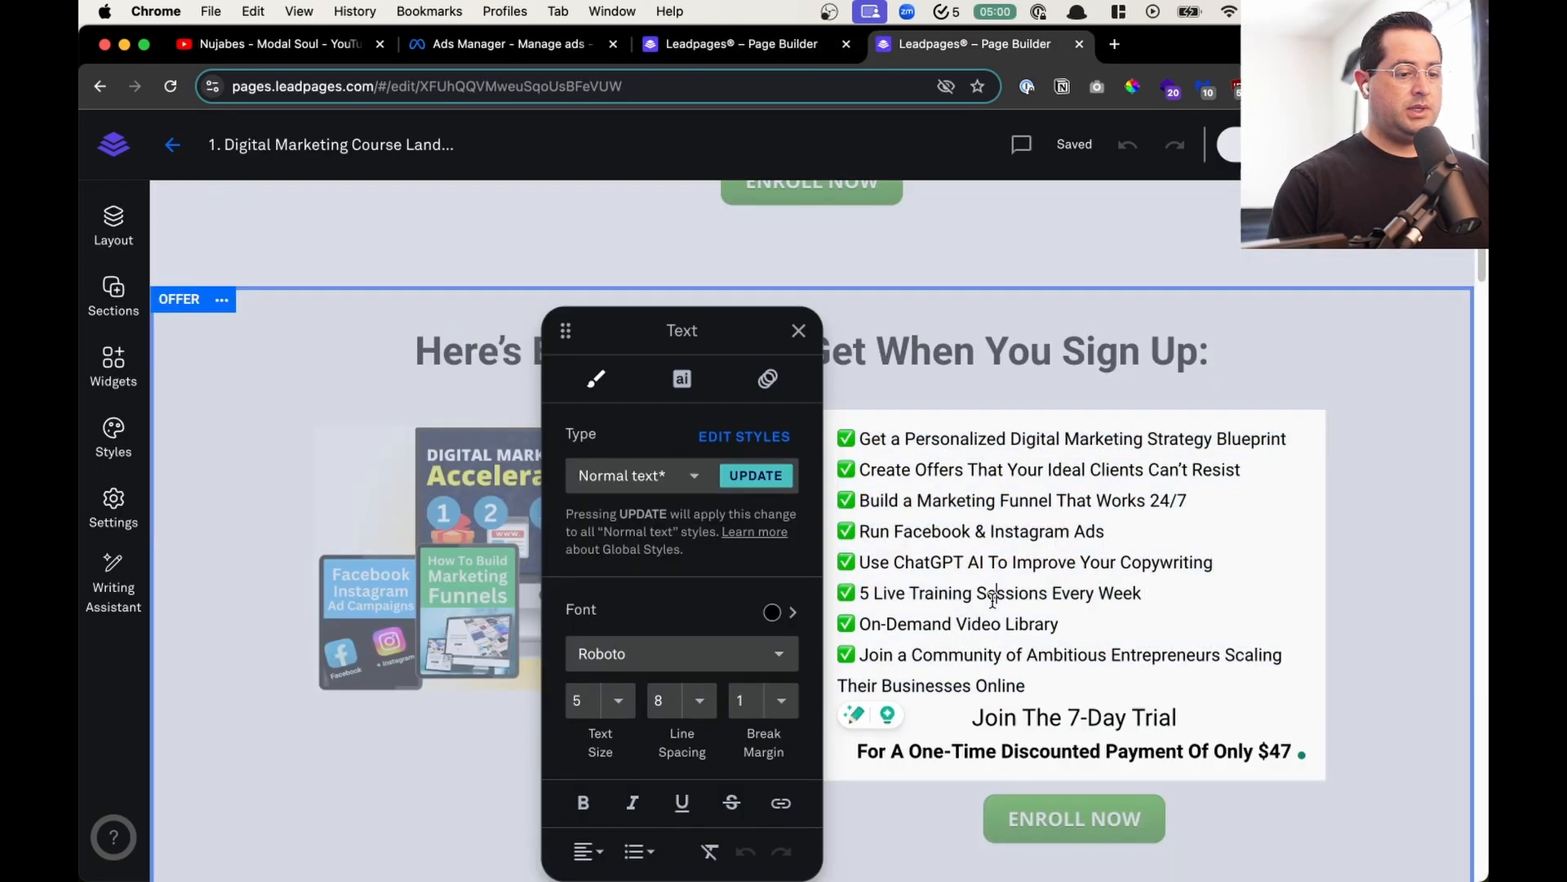
left_click(766, 46)
type("✅ Get a Personalized Digital Marketing Strategy Blueprint✅ Create Offers That Your Ideal Clients Can't Resist✅ Build a Marketing Funnel That Works 24/7✅ Run Facebook & Instagram Ads✅ Use ChatGPT AI To Improve Your Copywriting✅ 5 Live Training Sessions Every Week✅ On-Demand Video Library✅ Join a Community of Ambitious Entrepreneurs Scaling Their Businesses Online")
key("super+z")
key("BackSpace")
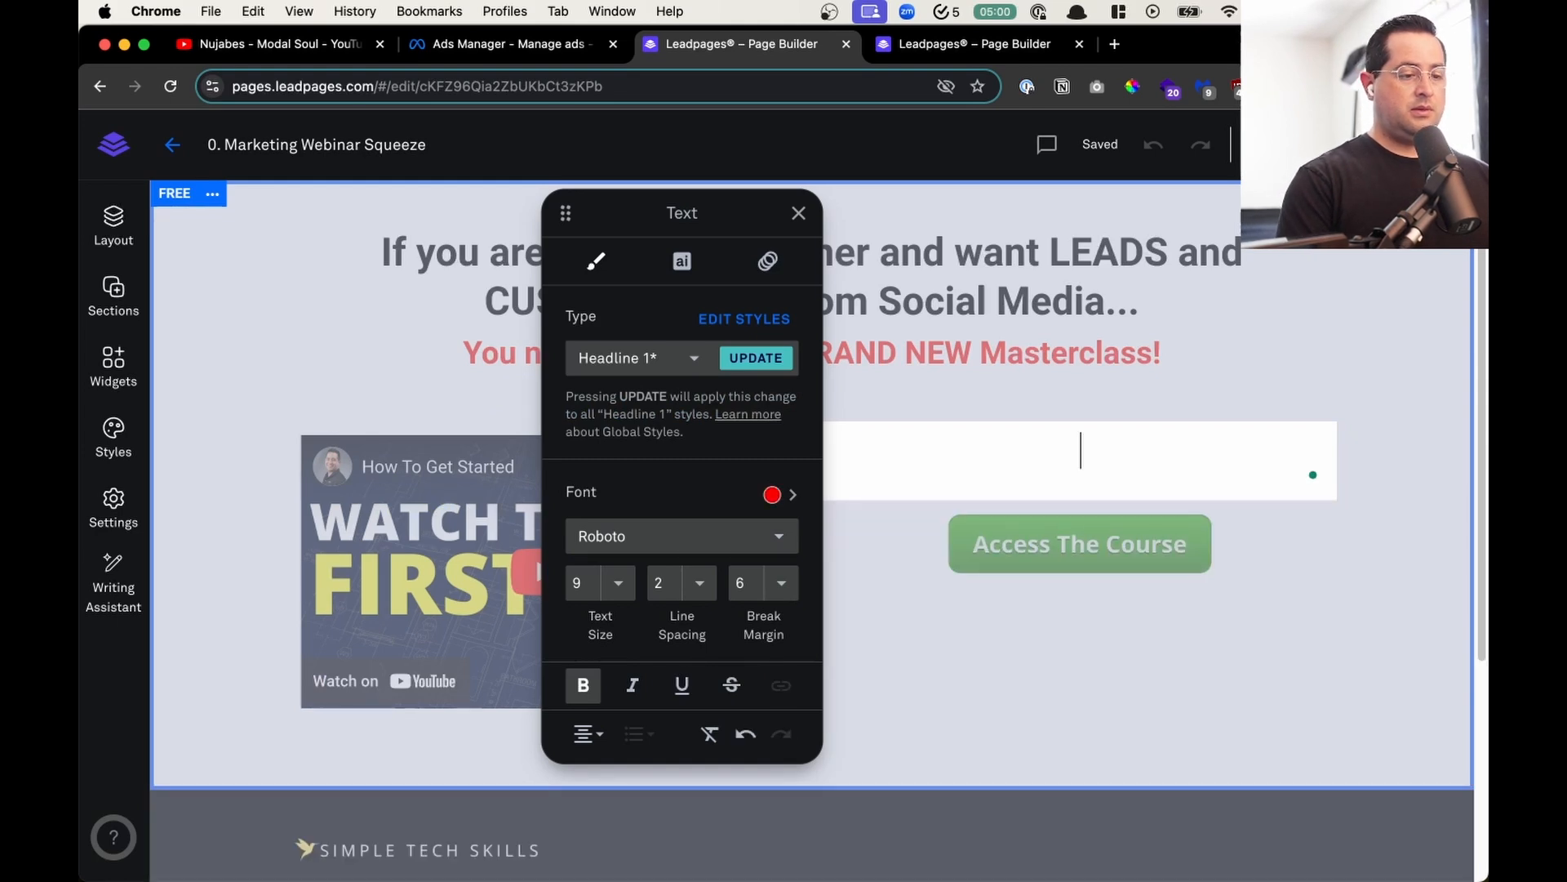
key("super+v")
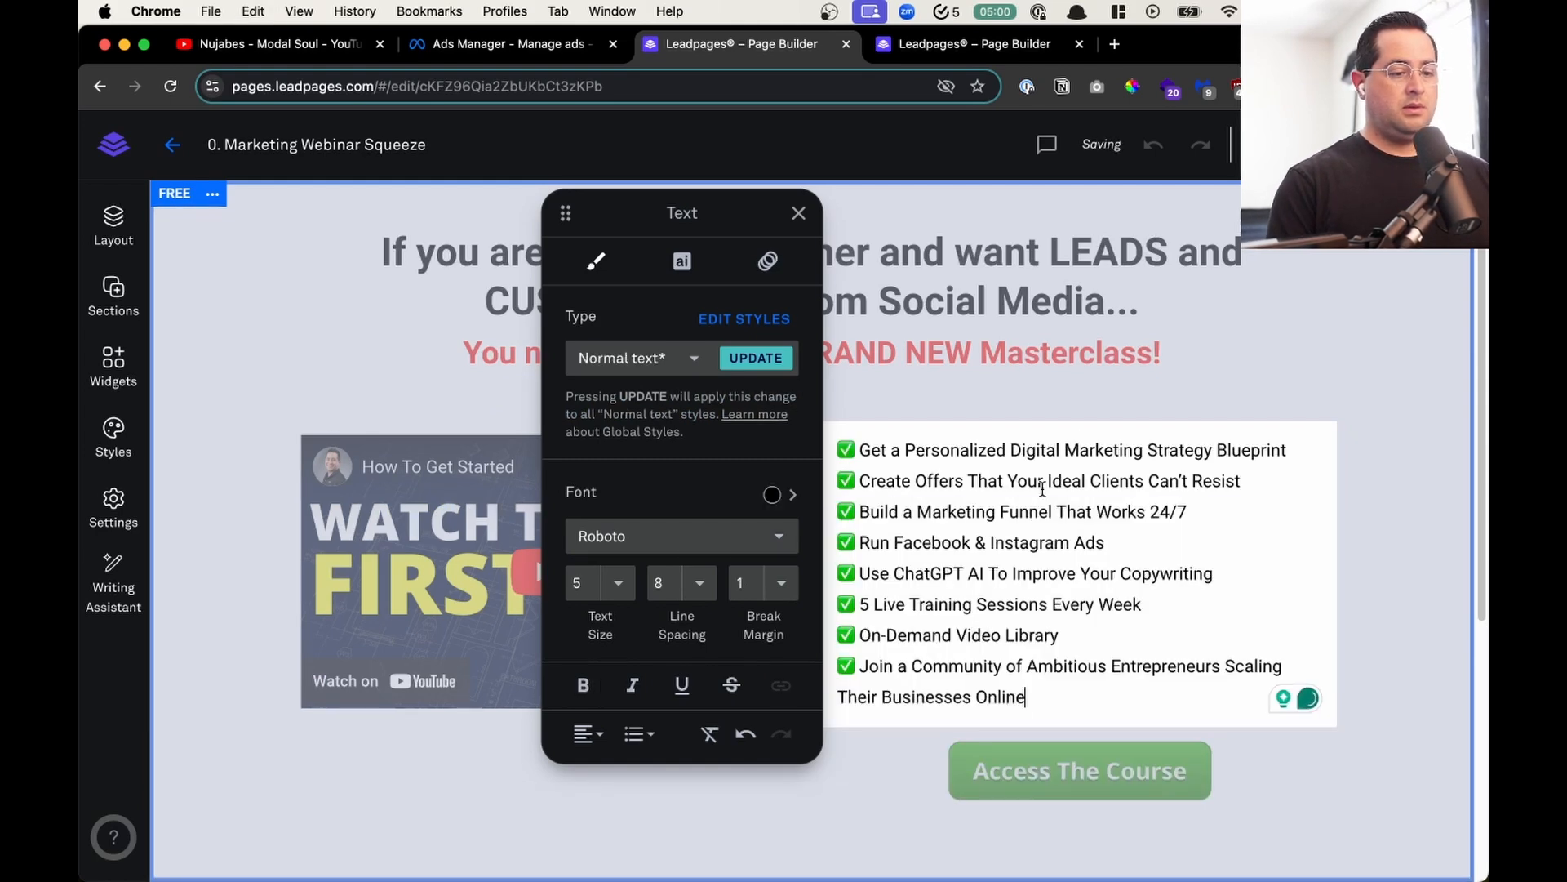
- Add the line "What You'll Learn" above the checkmarked benefits list beside the video
key("Return")
type("What You'll Learn:")
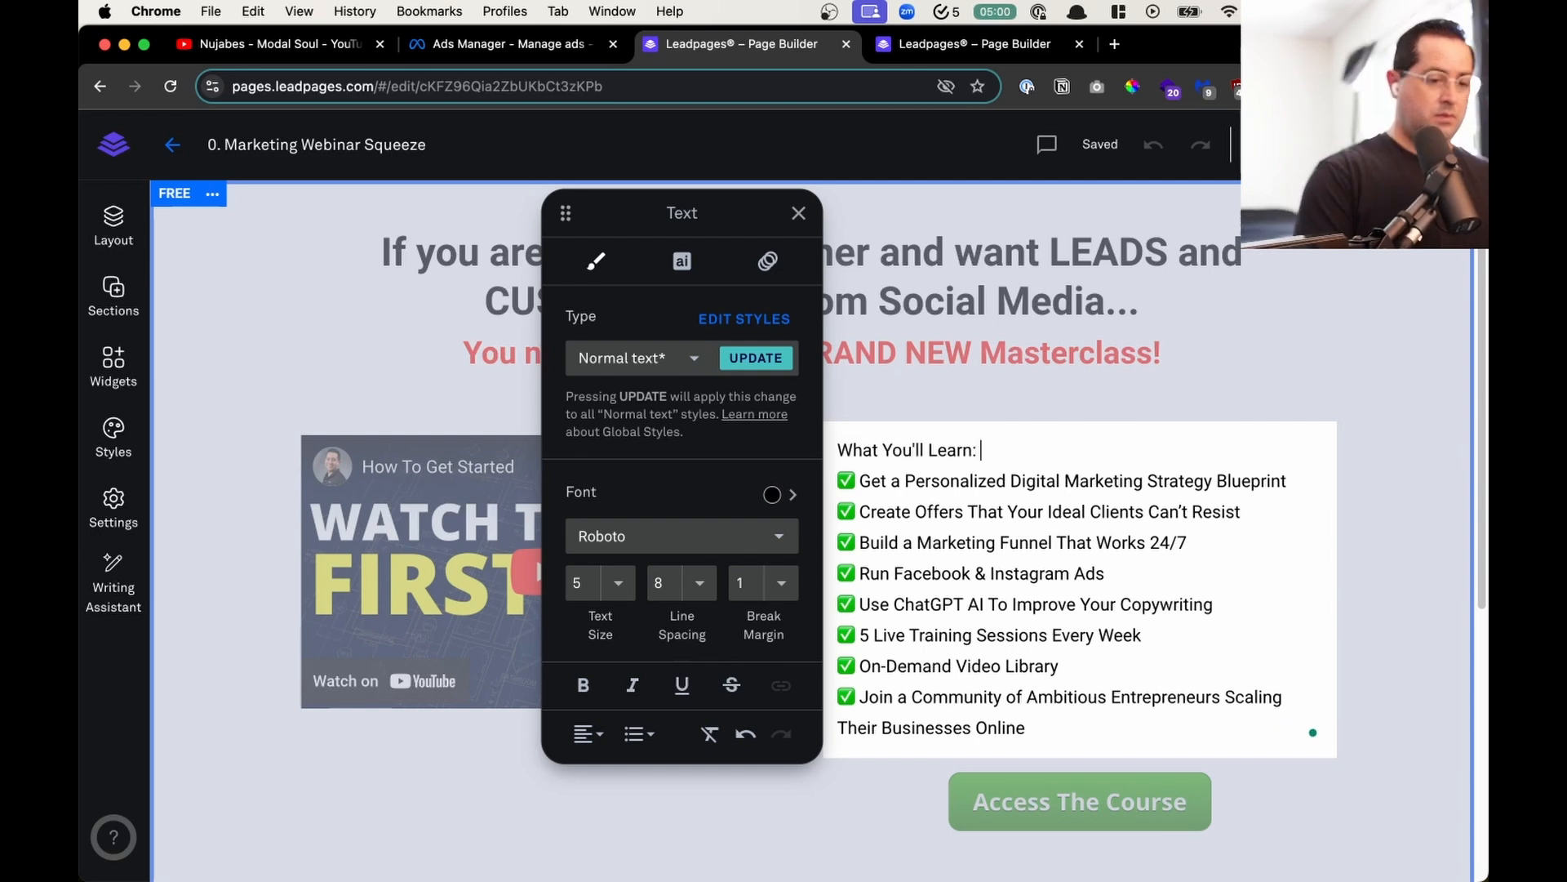
- Format the "What You'll Learn:" line above the benefits list as bold text with size 7
key("super+shift+Left")
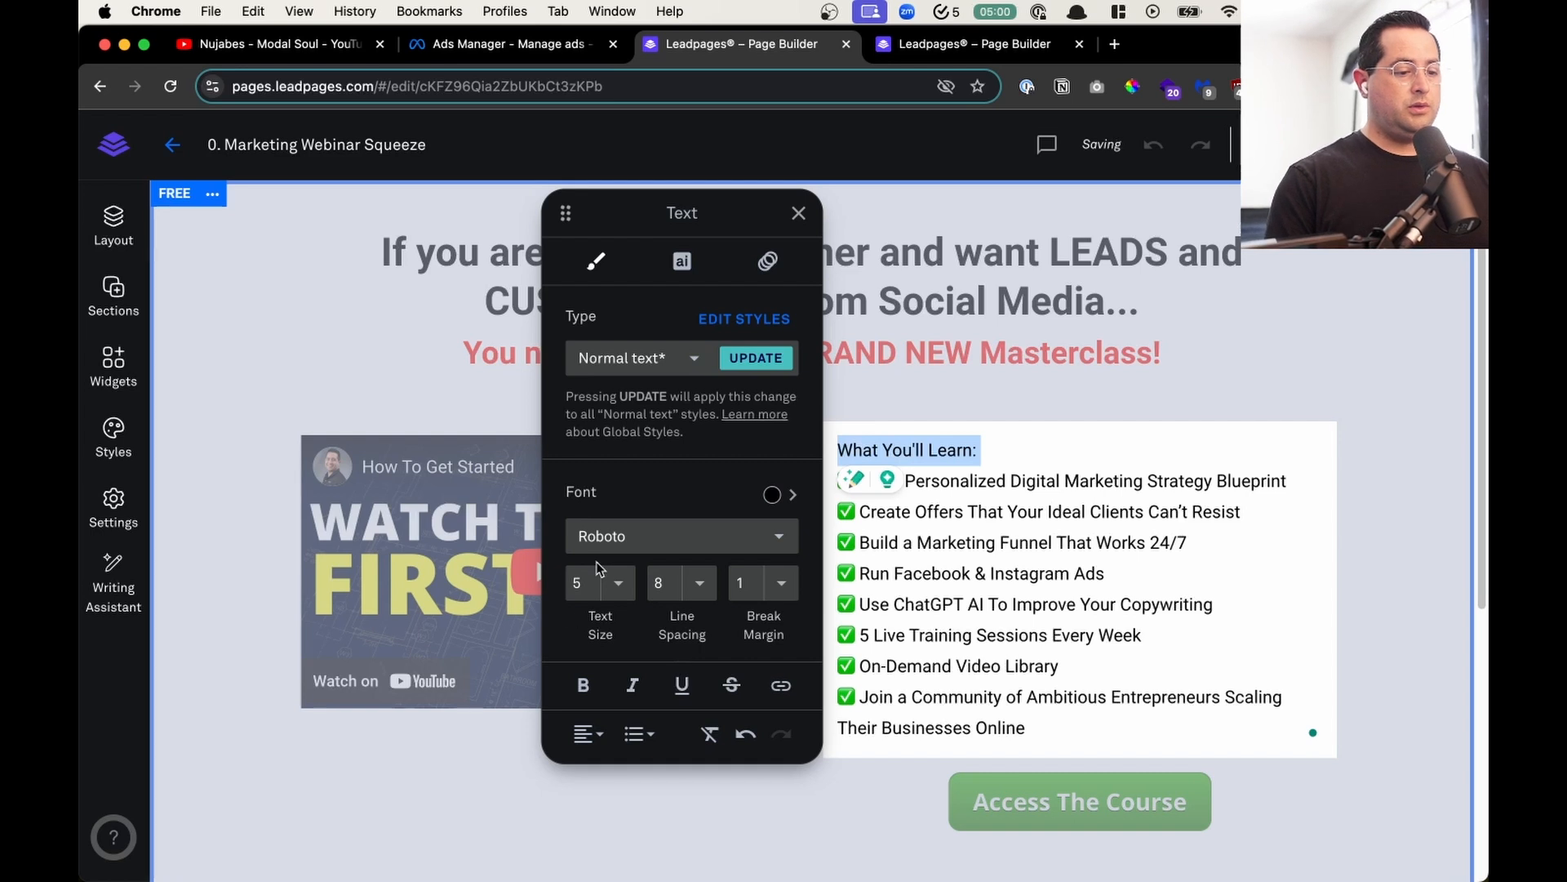
left_click(604, 580)
left_click(614, 656)
key("super+b")
left_click(1251, 491)
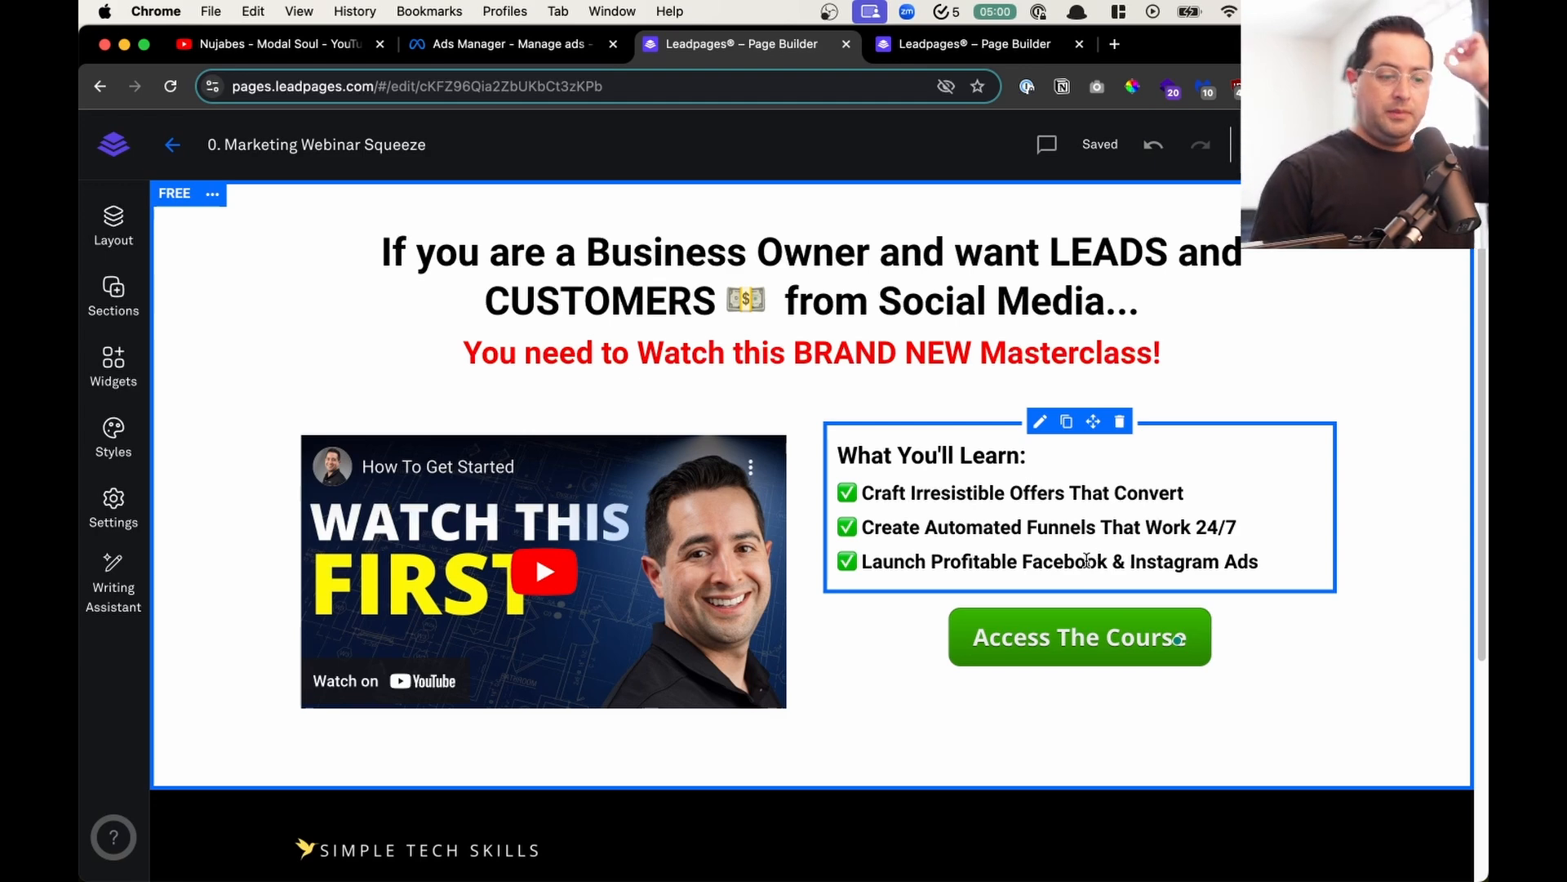
- Change the heading above the benefits list to "What You'll Learn in 20 Minutes:"
left_click(1022, 456)
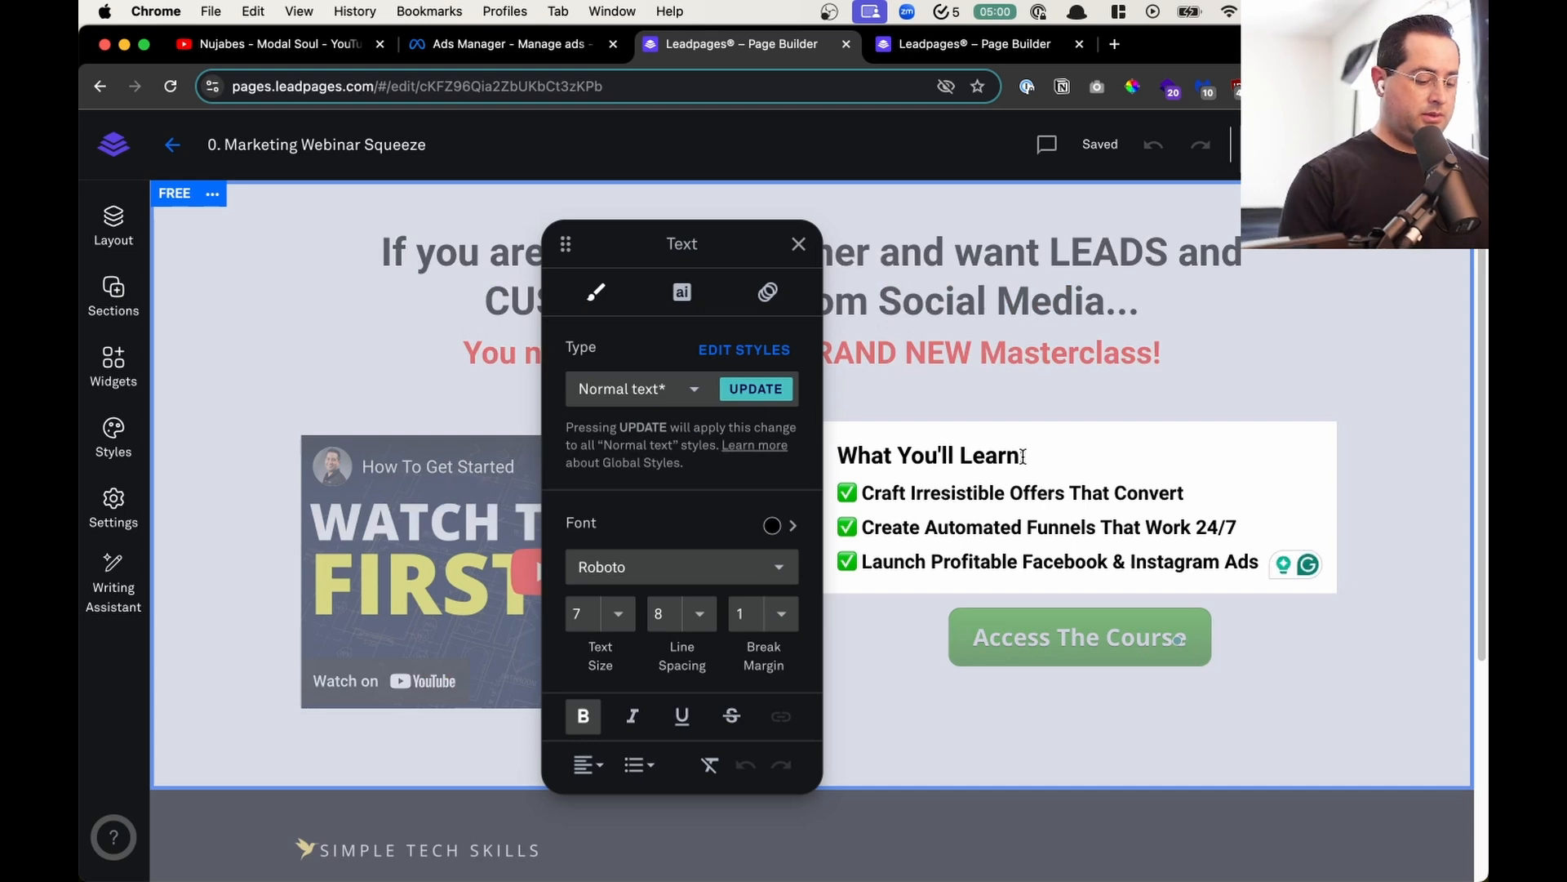
key("BackSpace")
key("BackSpace")
type("in 20")
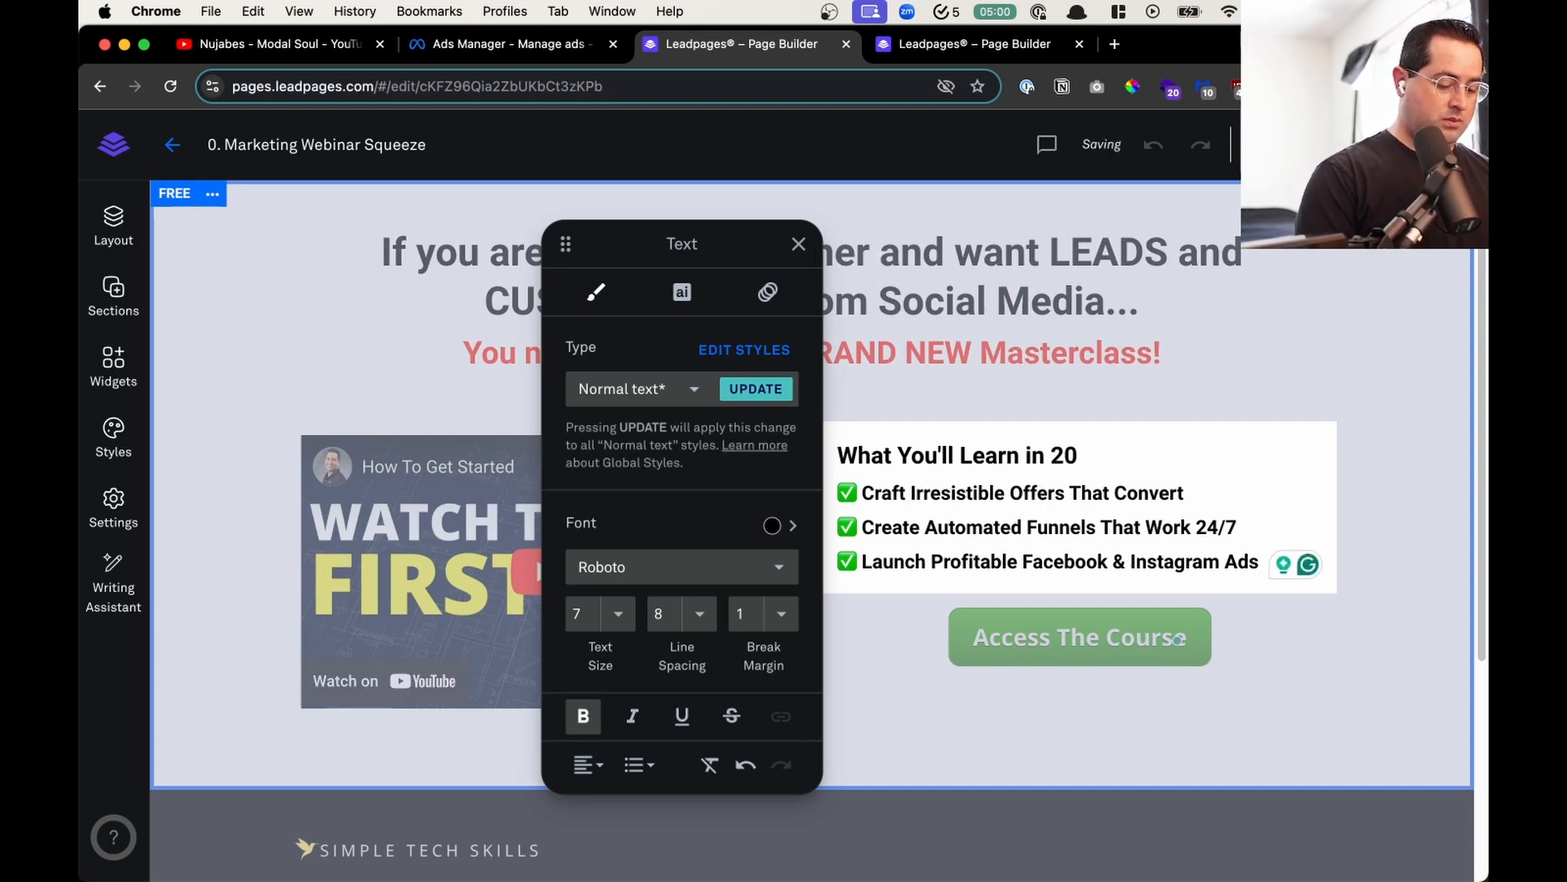
type(" m")
key("BackSpace")
type("Minutes:")
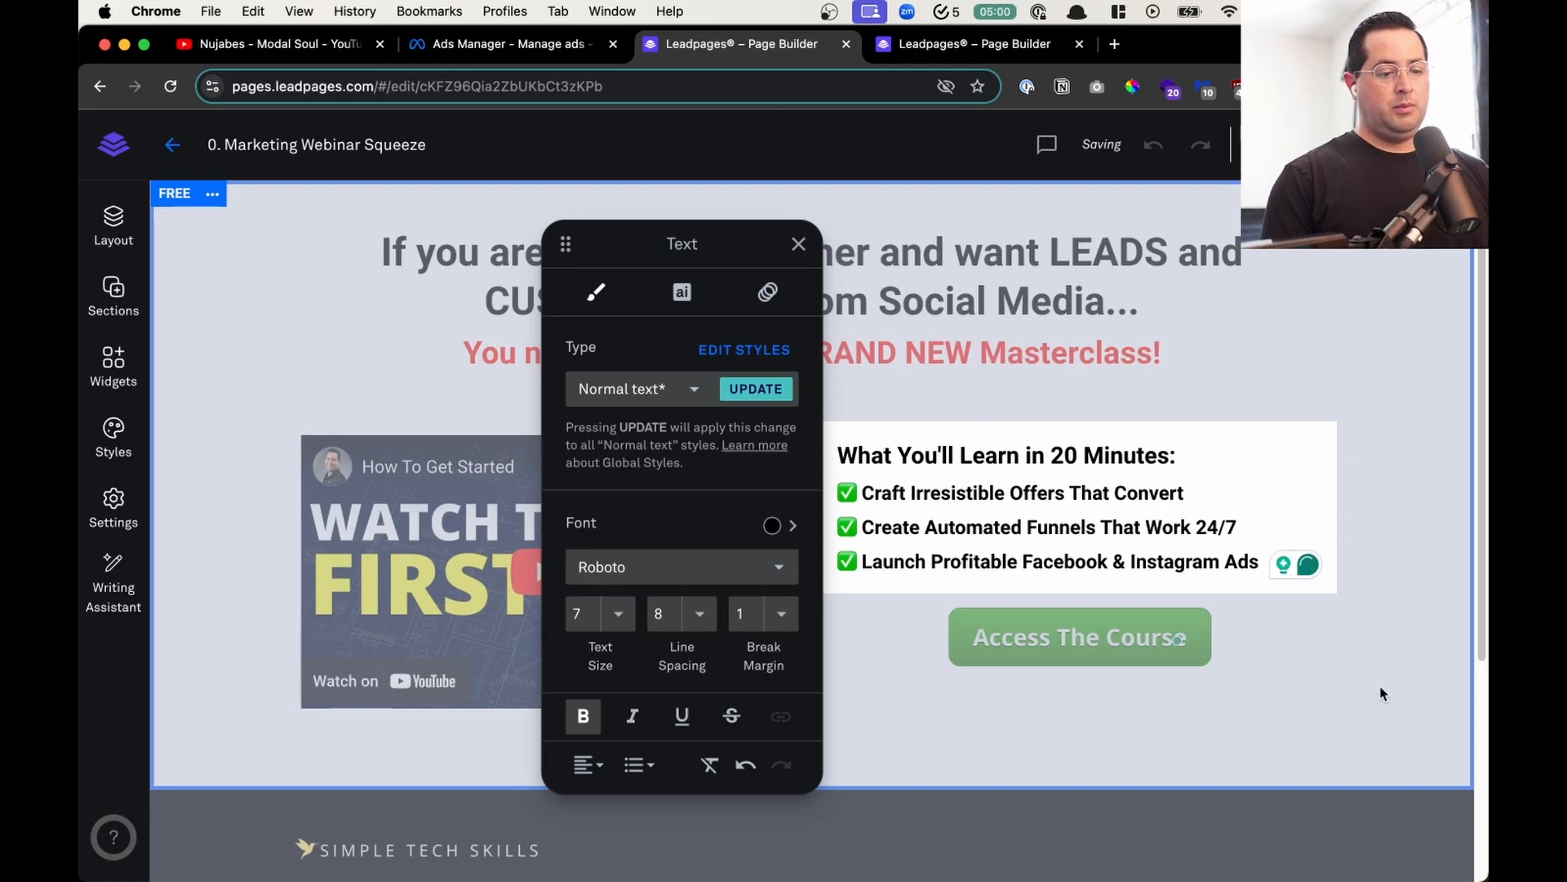
left_click(900, 630)
- Add a form widget below the benefits list and delete the "Access The Course" button
scroll(1095, 553, "down", 5)
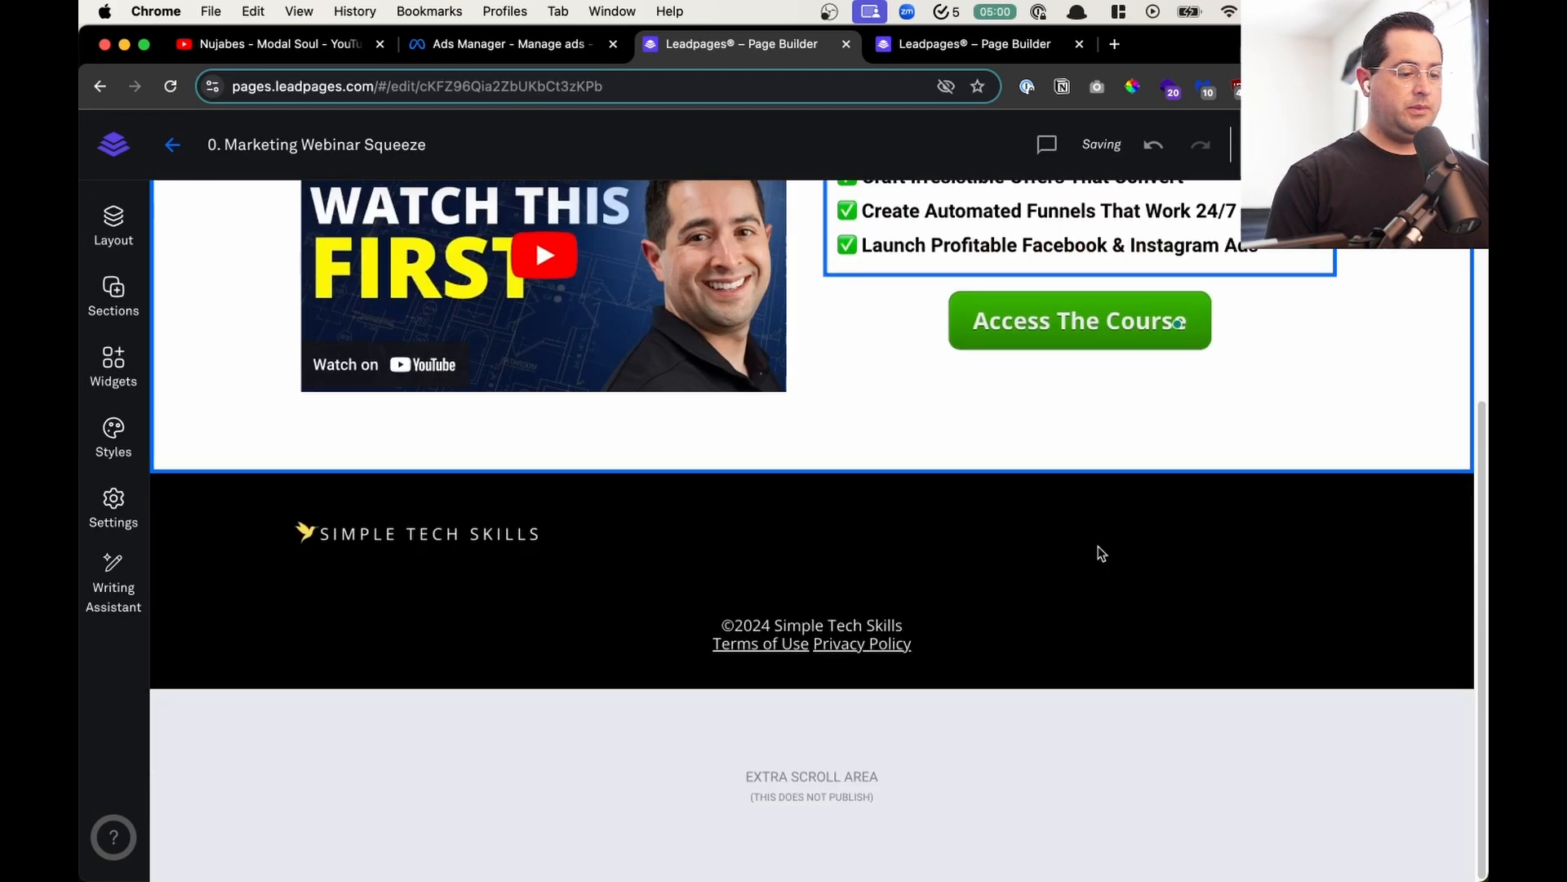
scroll(1096, 552, "up", 5)
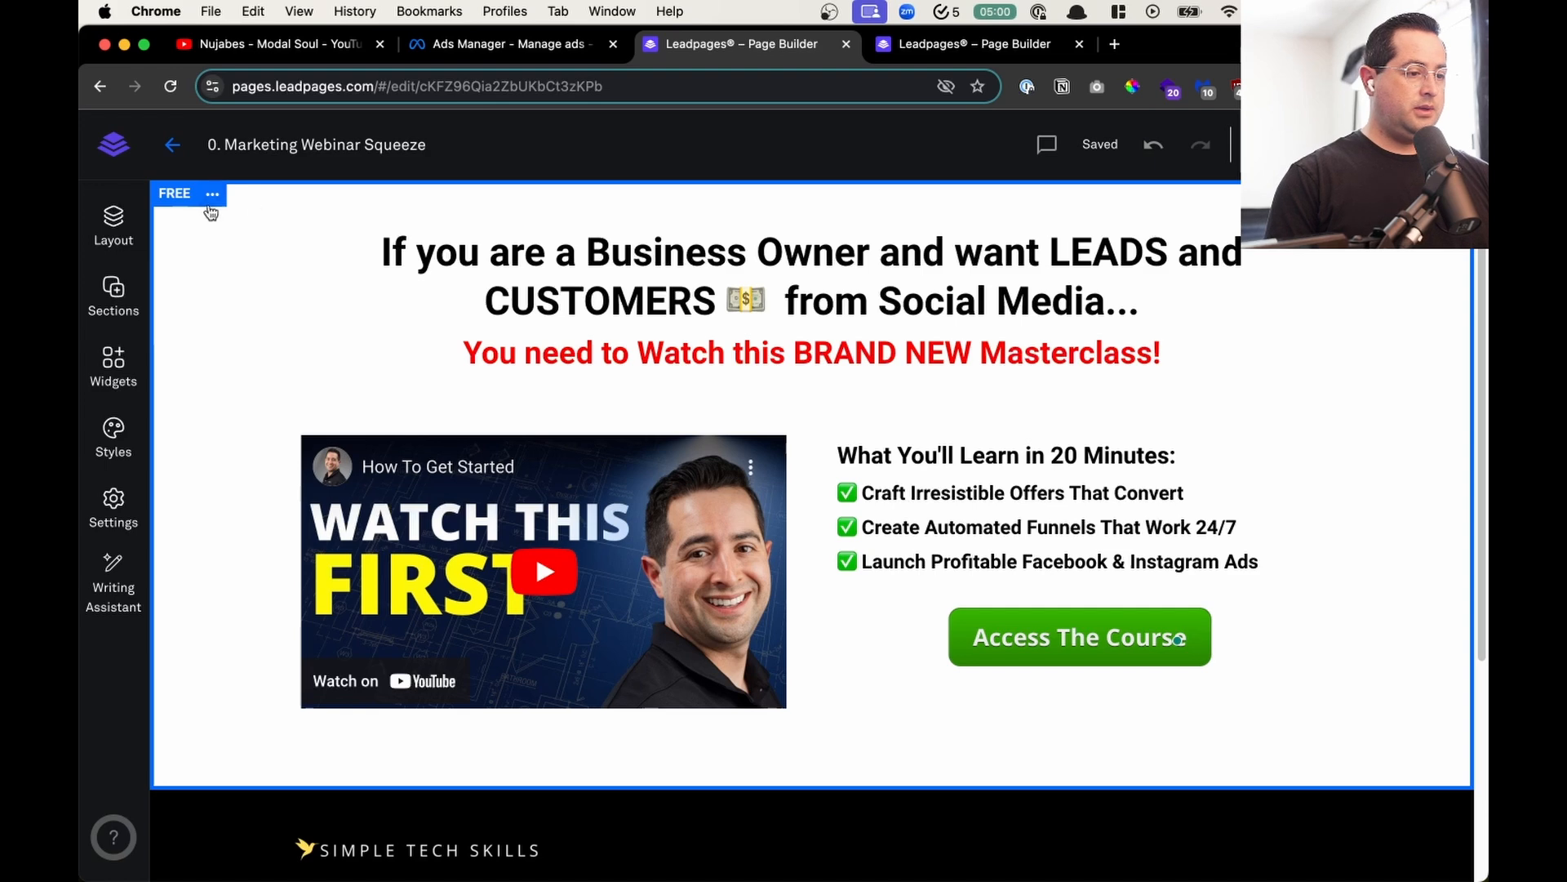
left_click(113, 365)
left_click_drag(233, 469, 1190, 624)
left_click(1155, 782)
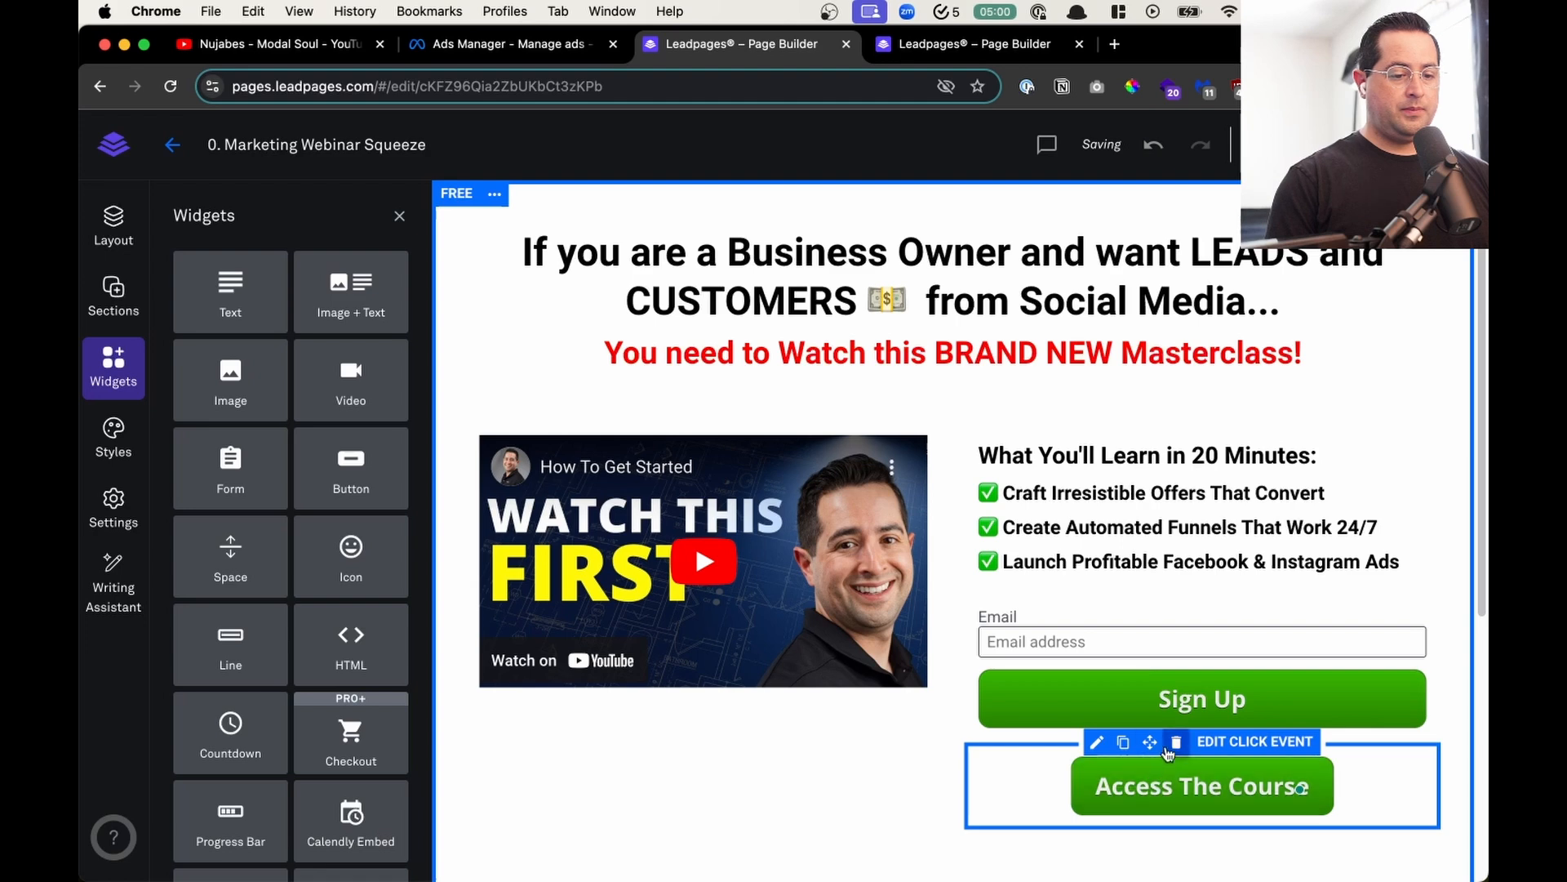
left_click(1171, 748)
left_click(399, 215)
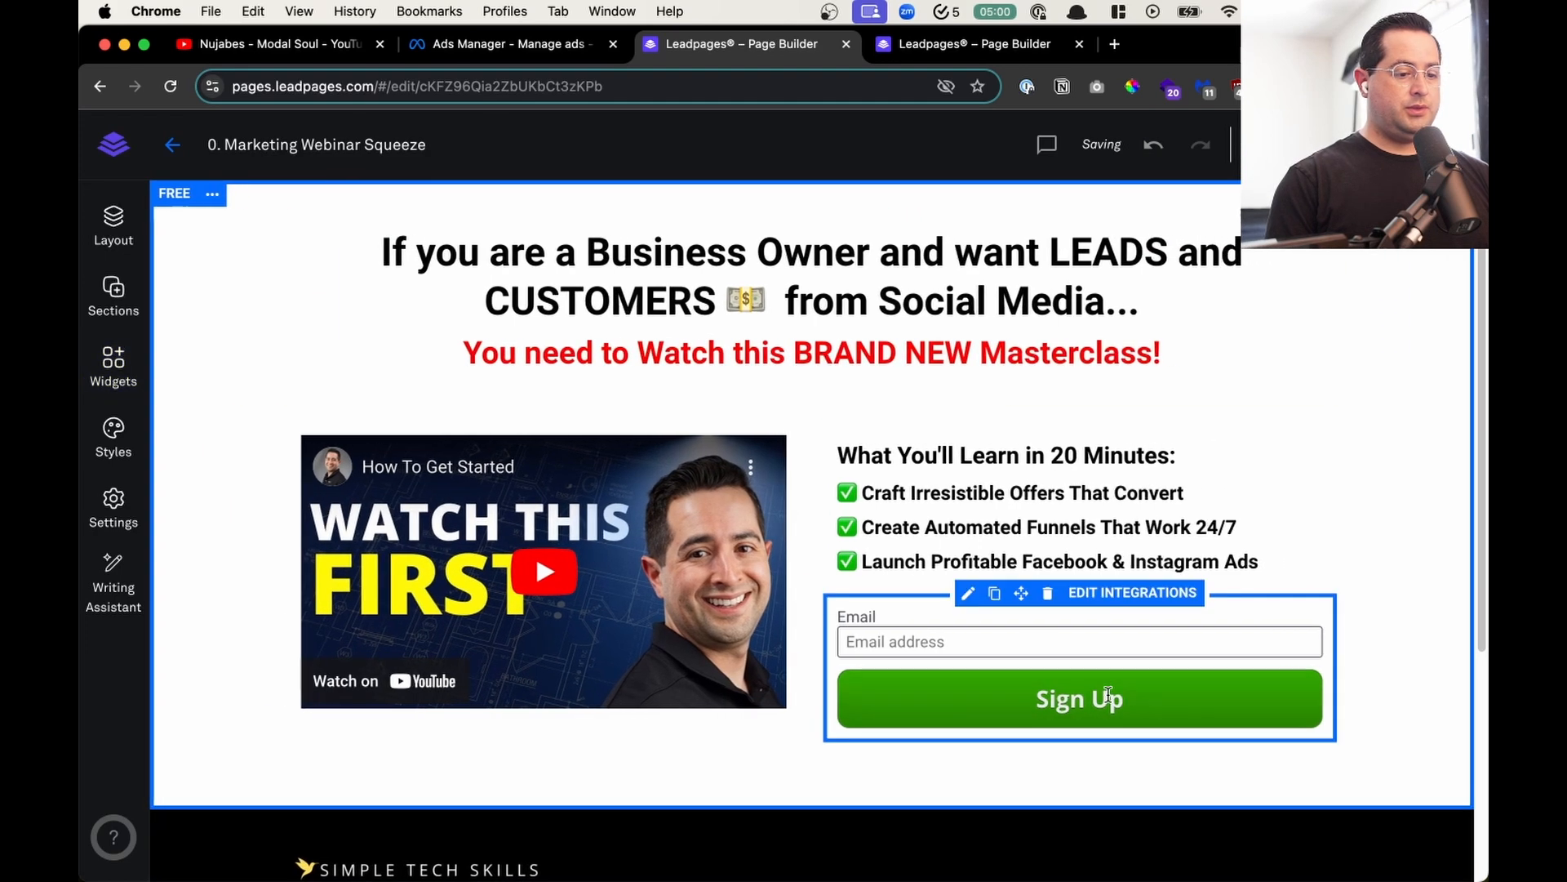
- Place the form's labels inside its fields and open the form's integration settings
left_click(967, 593)
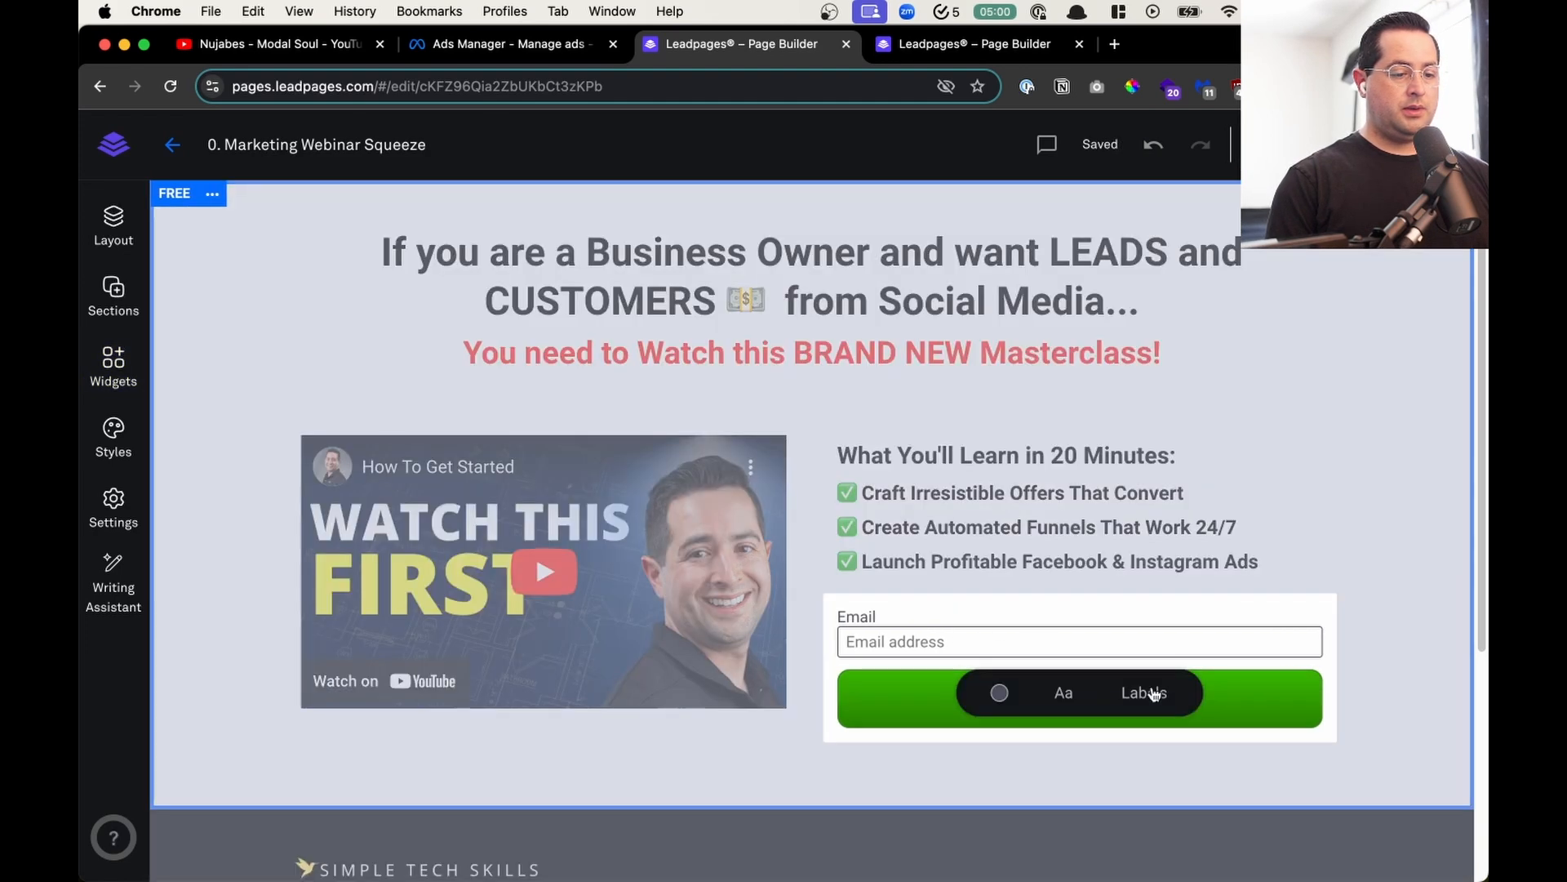
left_click(1143, 692)
left_click(1078, 763)
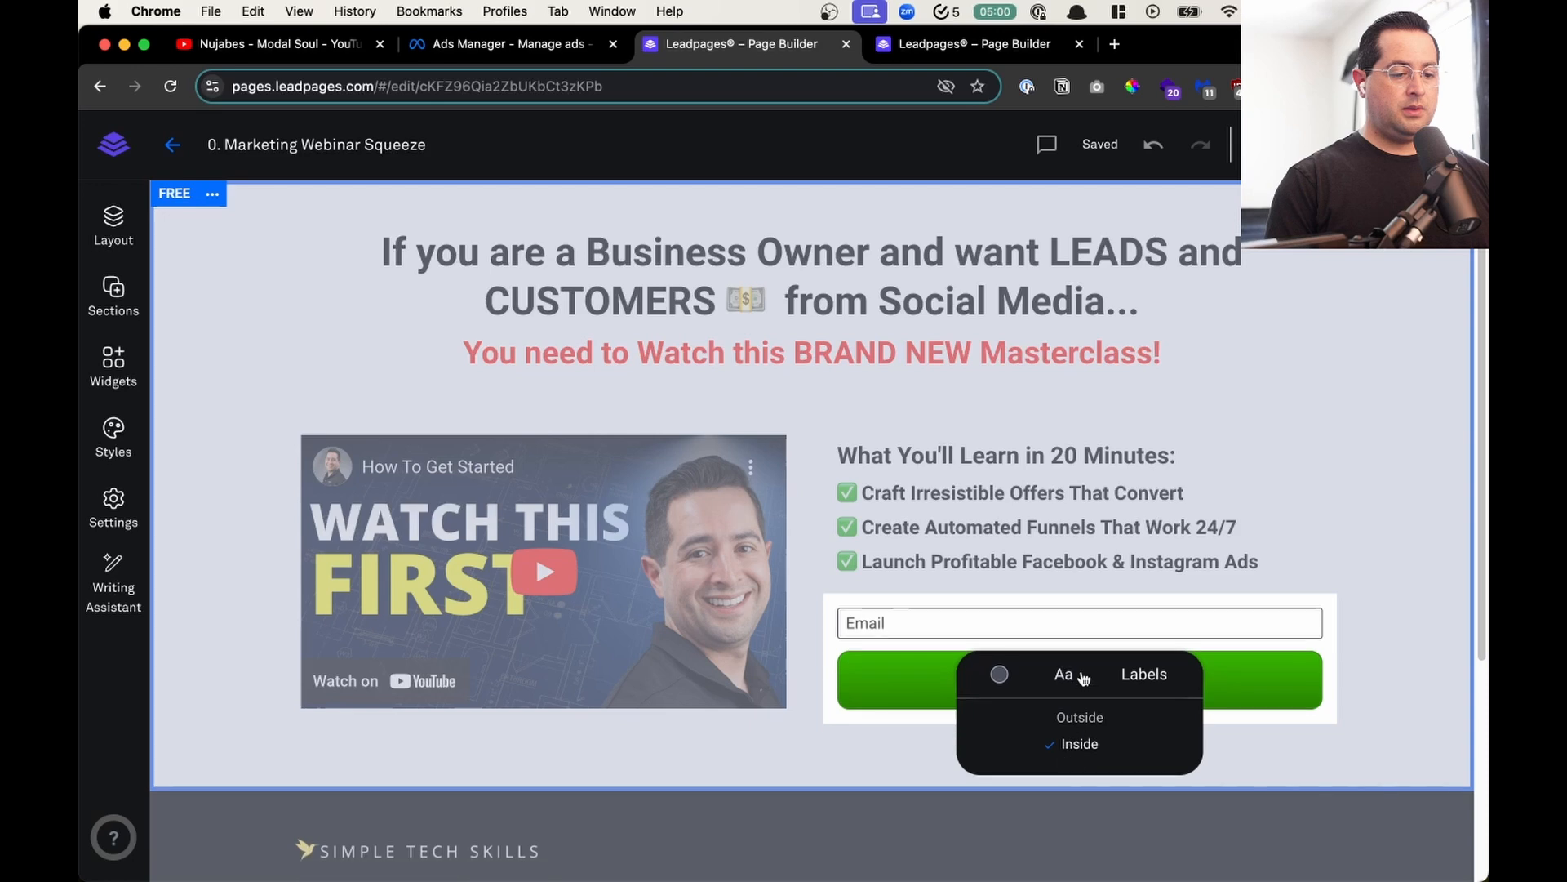
left_click(1086, 584)
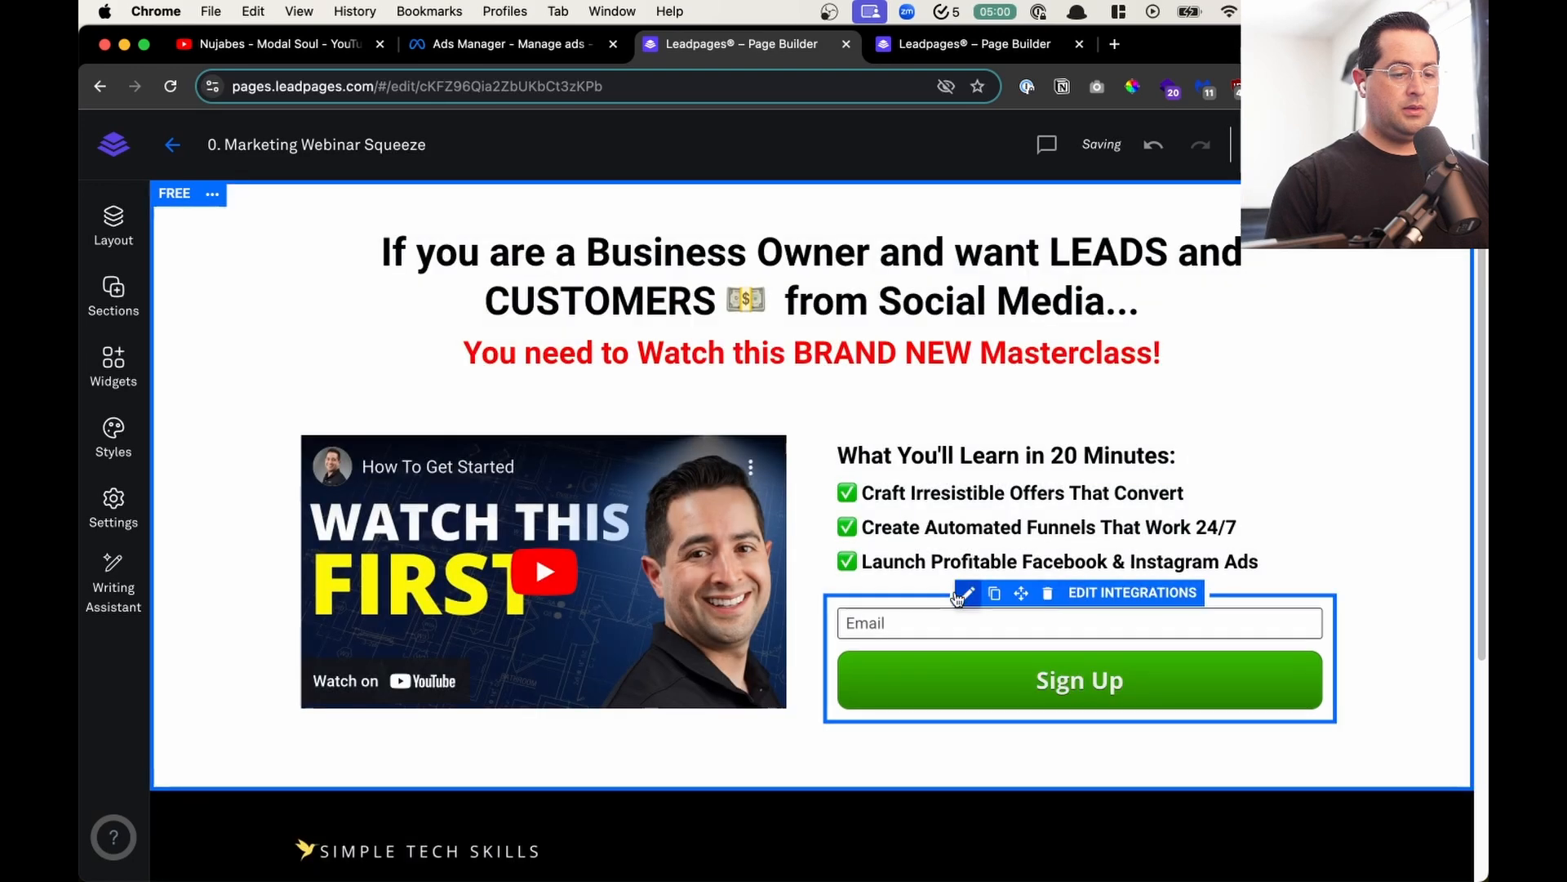
left_click(1133, 593)
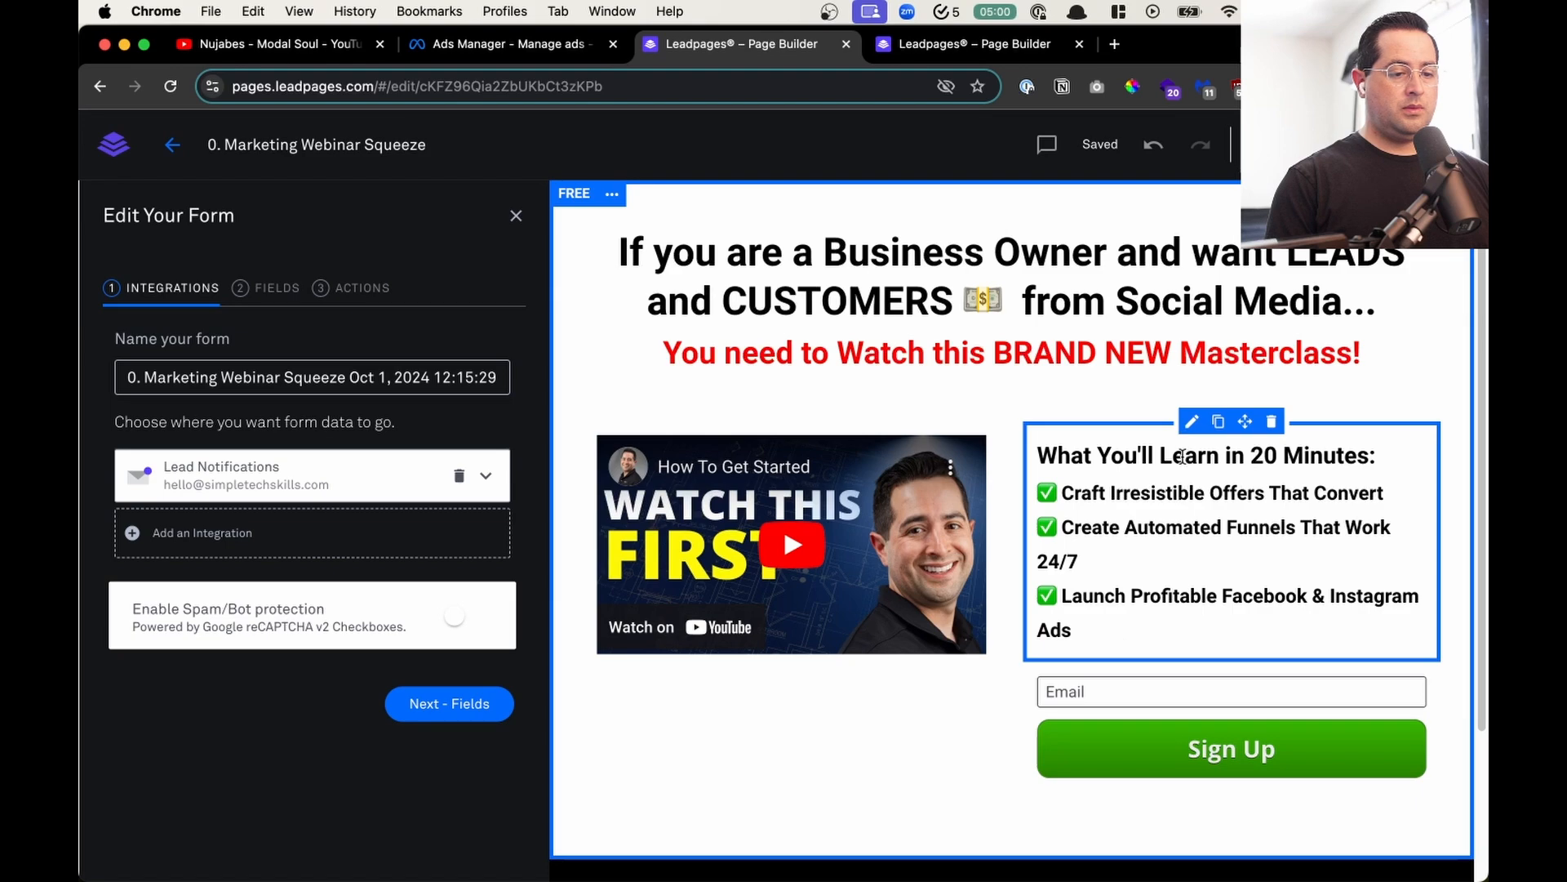
- Add the centered bold line "Enter your info 👇 to watch the training. I'll also email 📧 you the link 🔗" below the benefits list after a blank line
left_click(1087, 626)
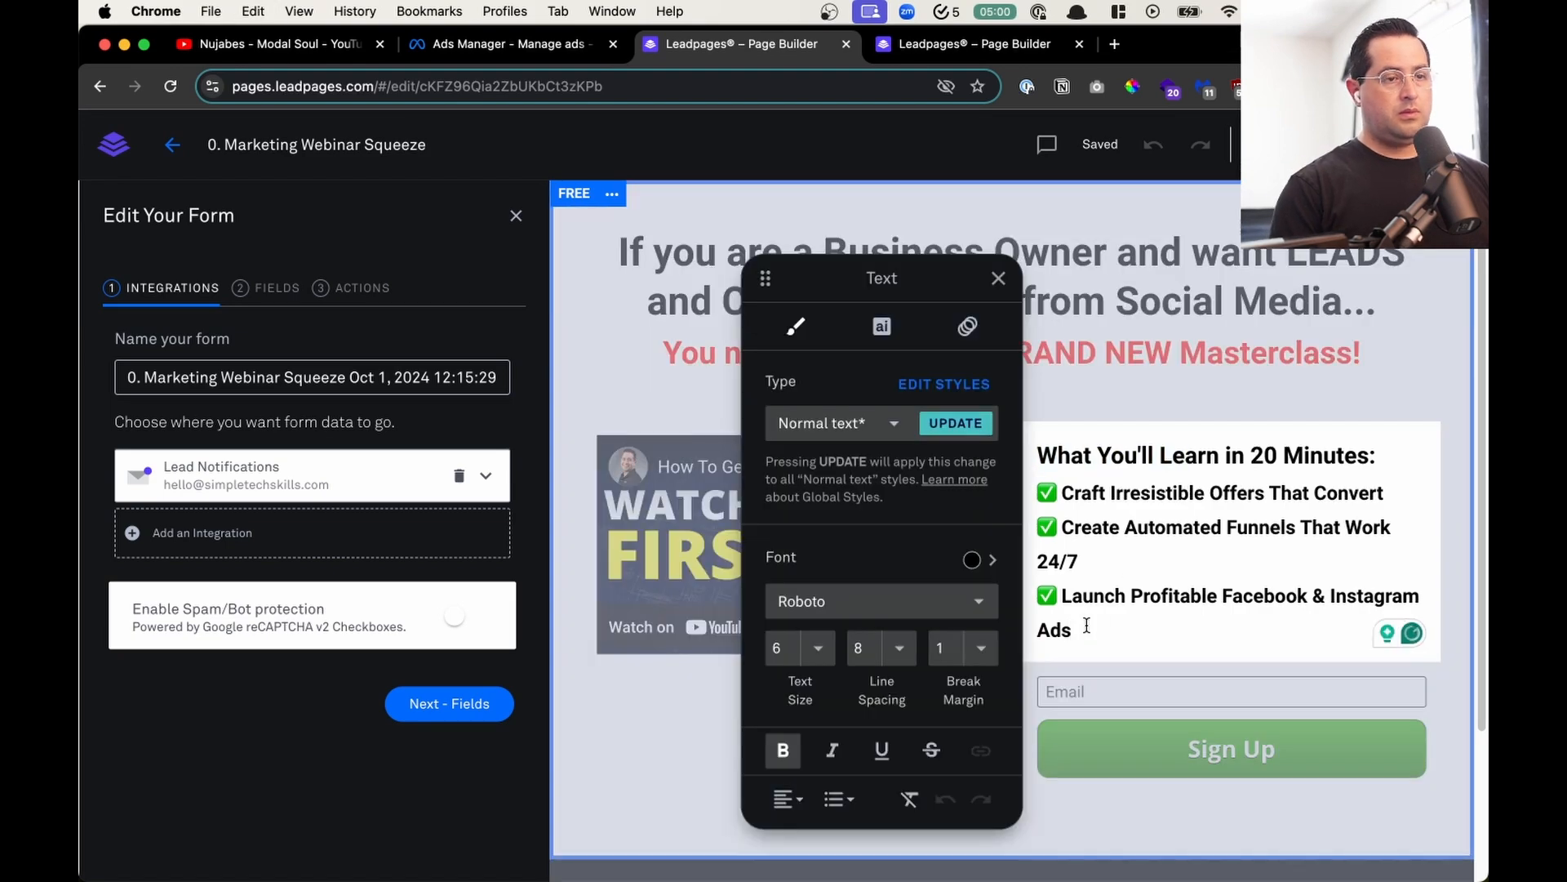
key("ctrl+Up")
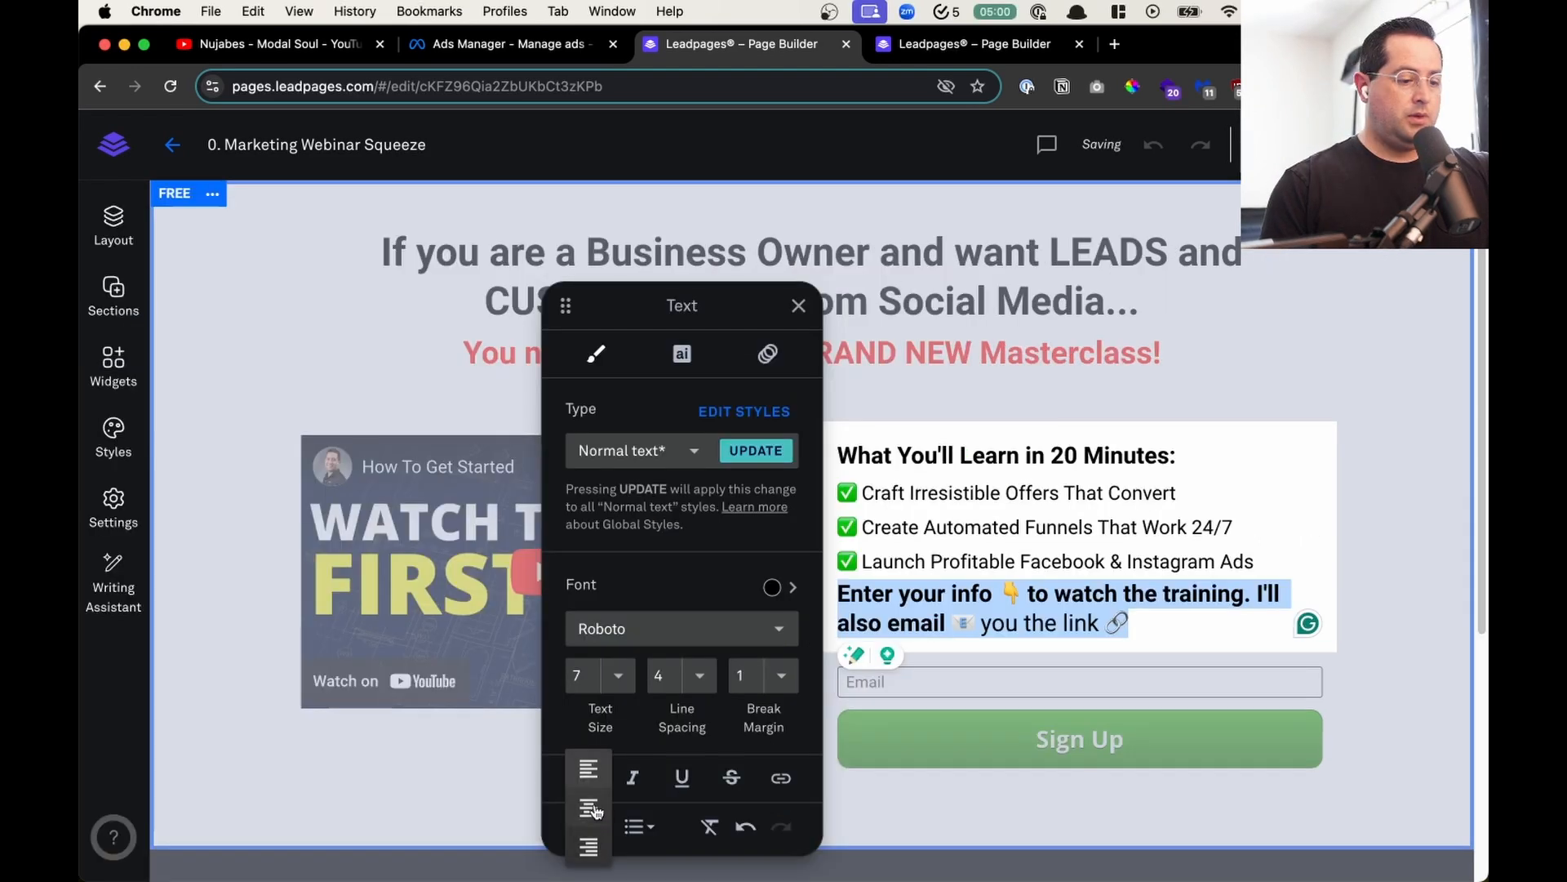
left_click(591, 810)
left_click(1290, 574)
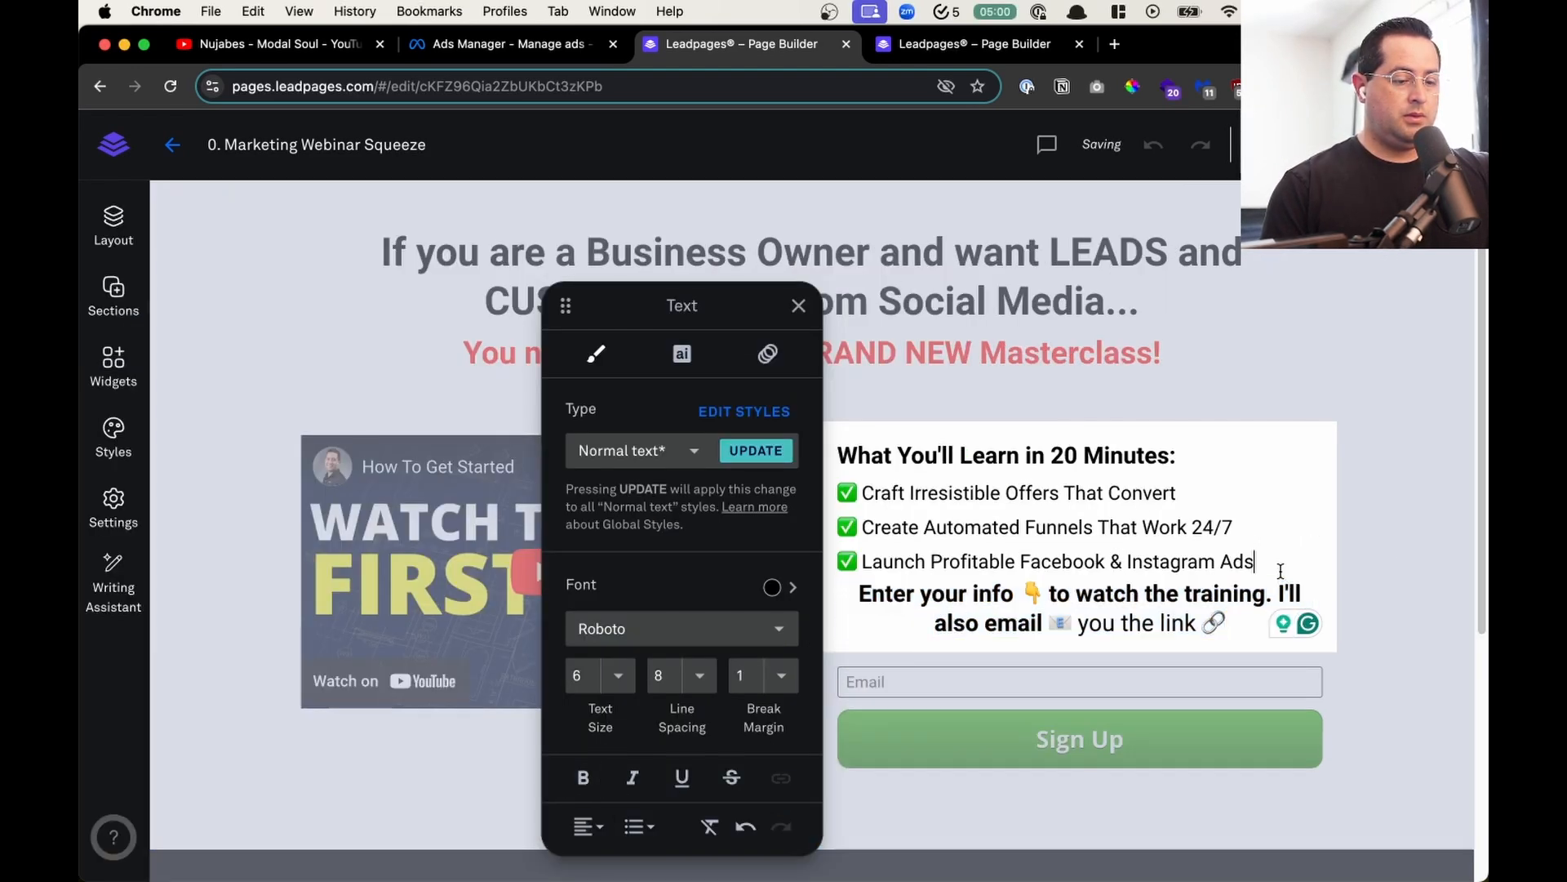
key("Return")
left_click(1311, 402)
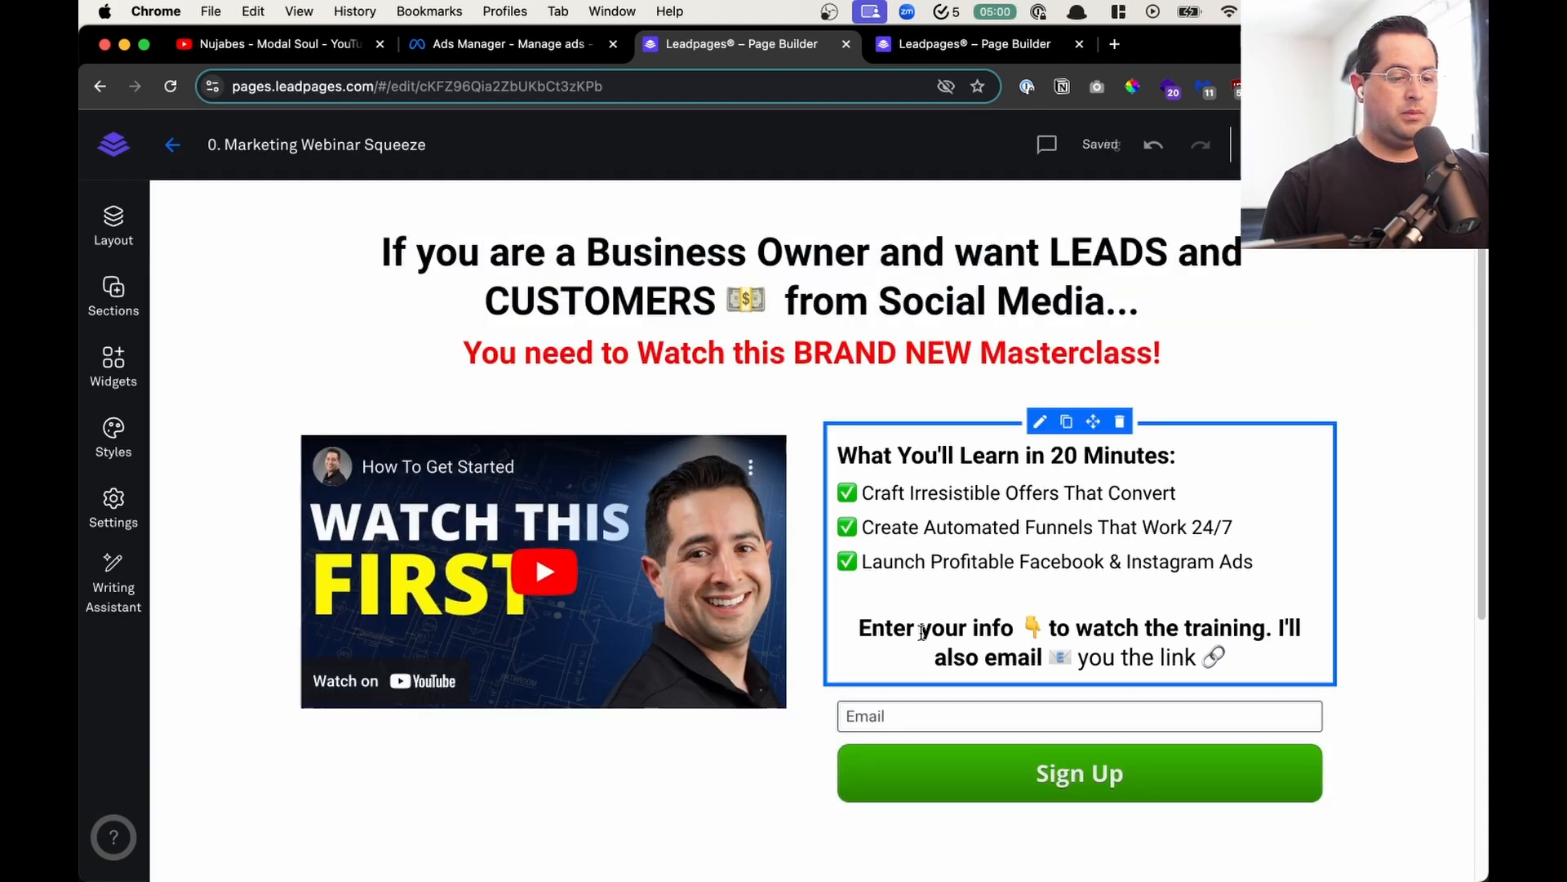
left_click_drag(1229, 658, 858, 628)
left_click(583, 763)
left_click(582, 764)
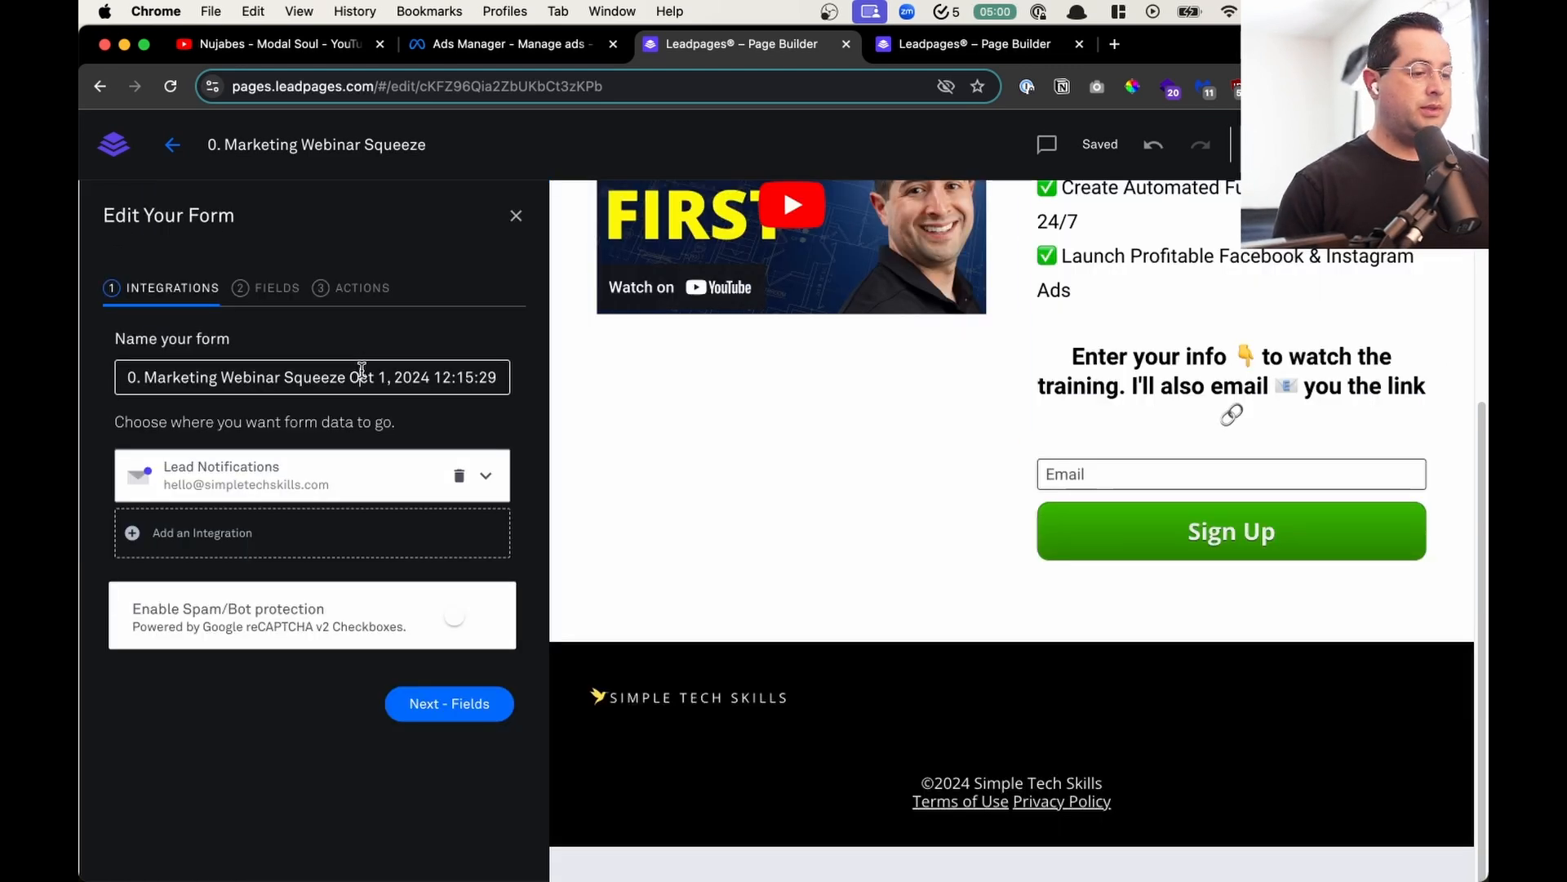
- Rename the sign-up form as "Marketing Course Webinar v3"
triple_click(362, 370)
type("M")
key("BackSpace")
type("T")
key("BackSpace")
type("Marke")
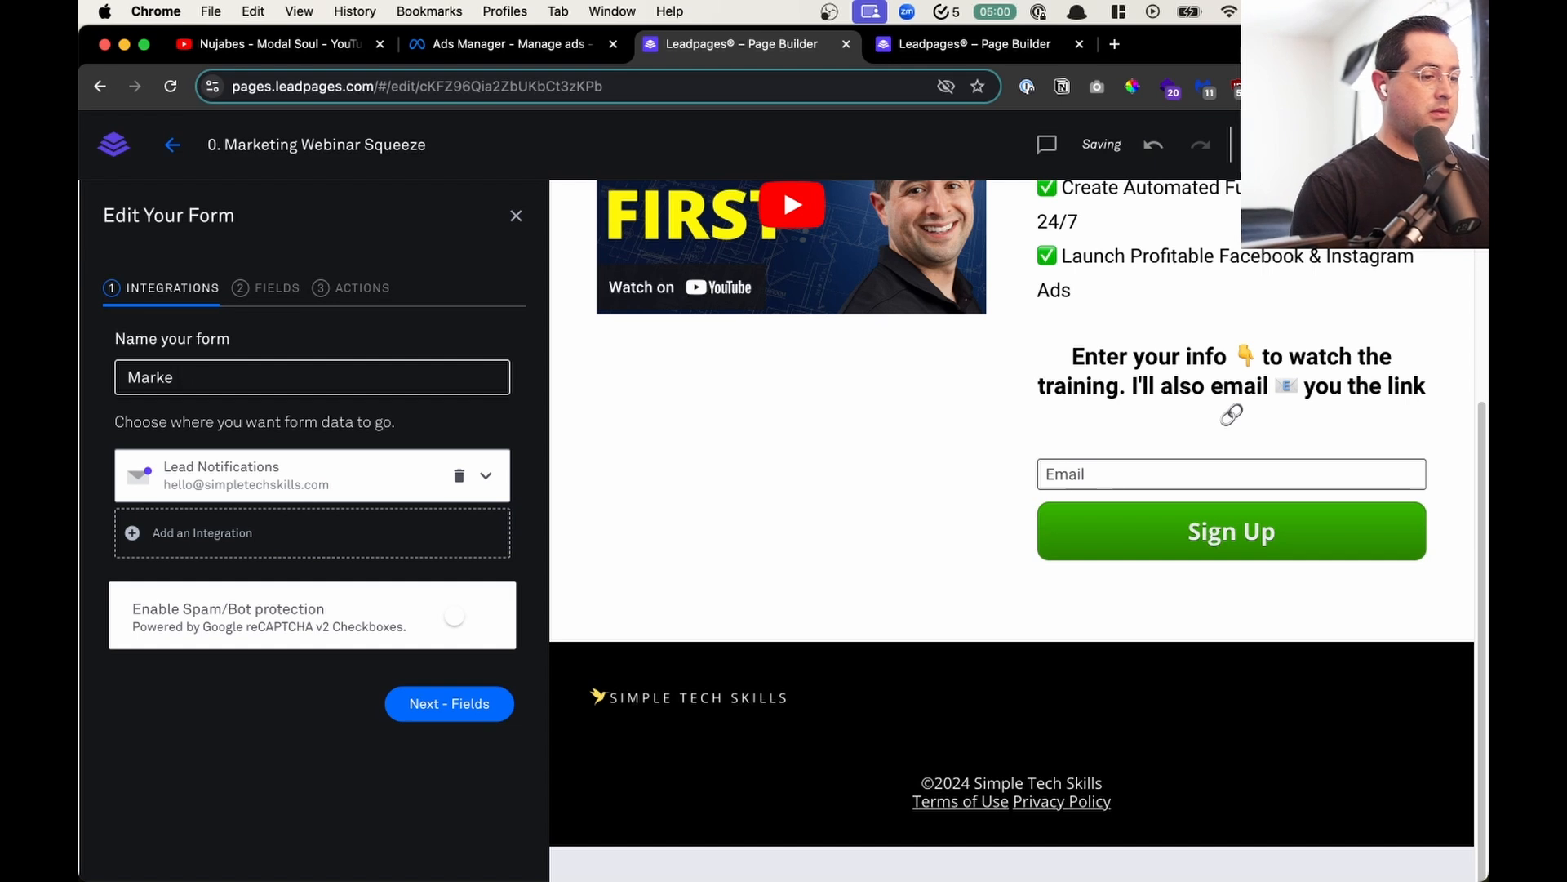
type("ting Course WEbina")
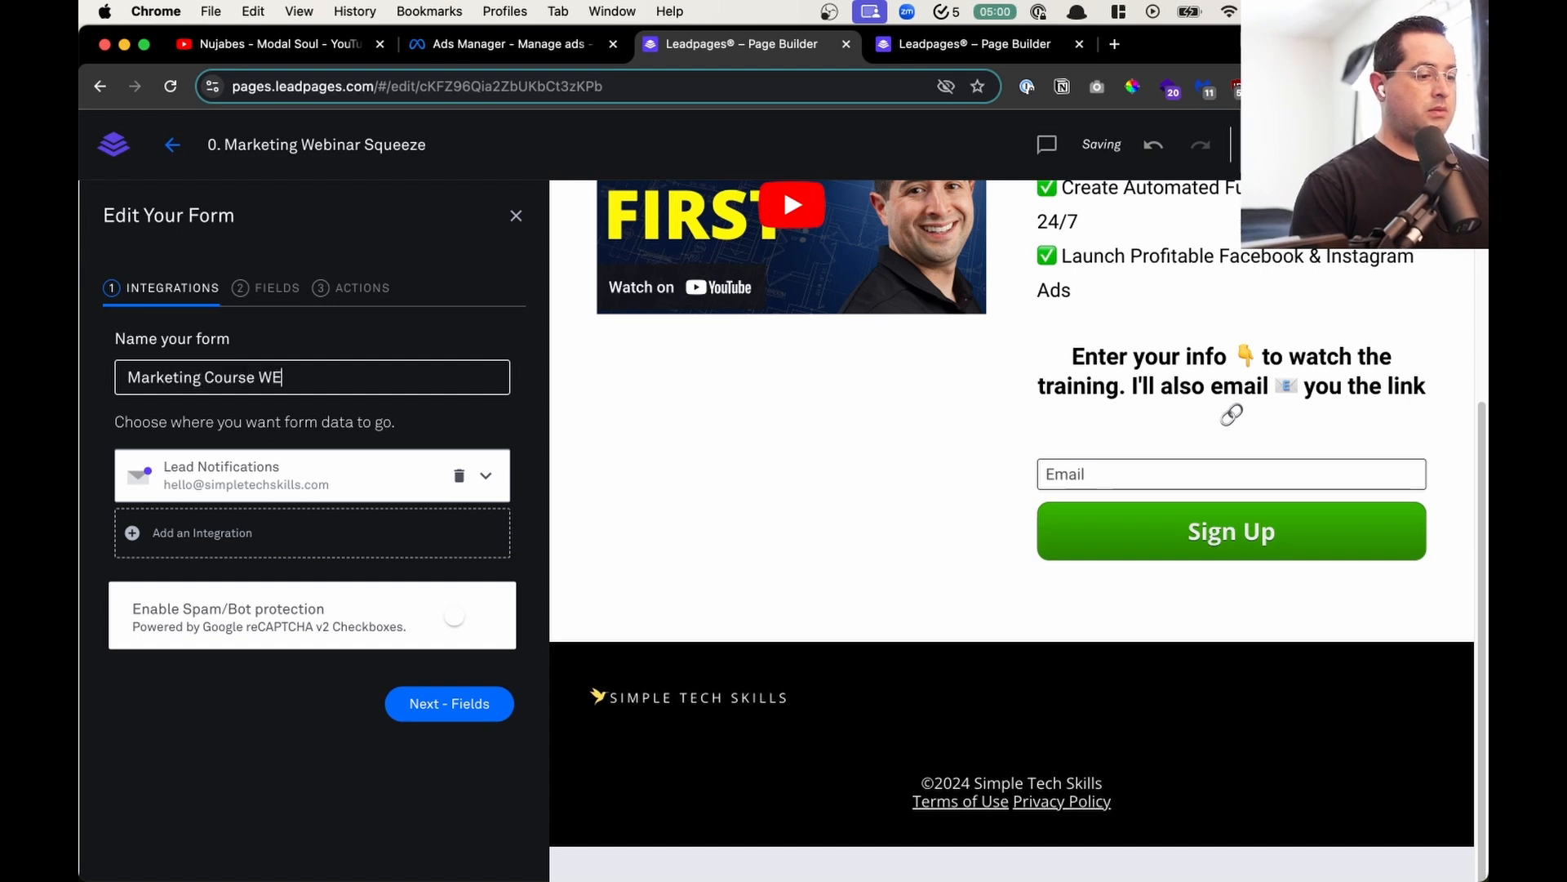
key("BackSpace")
type("ebinar v3")
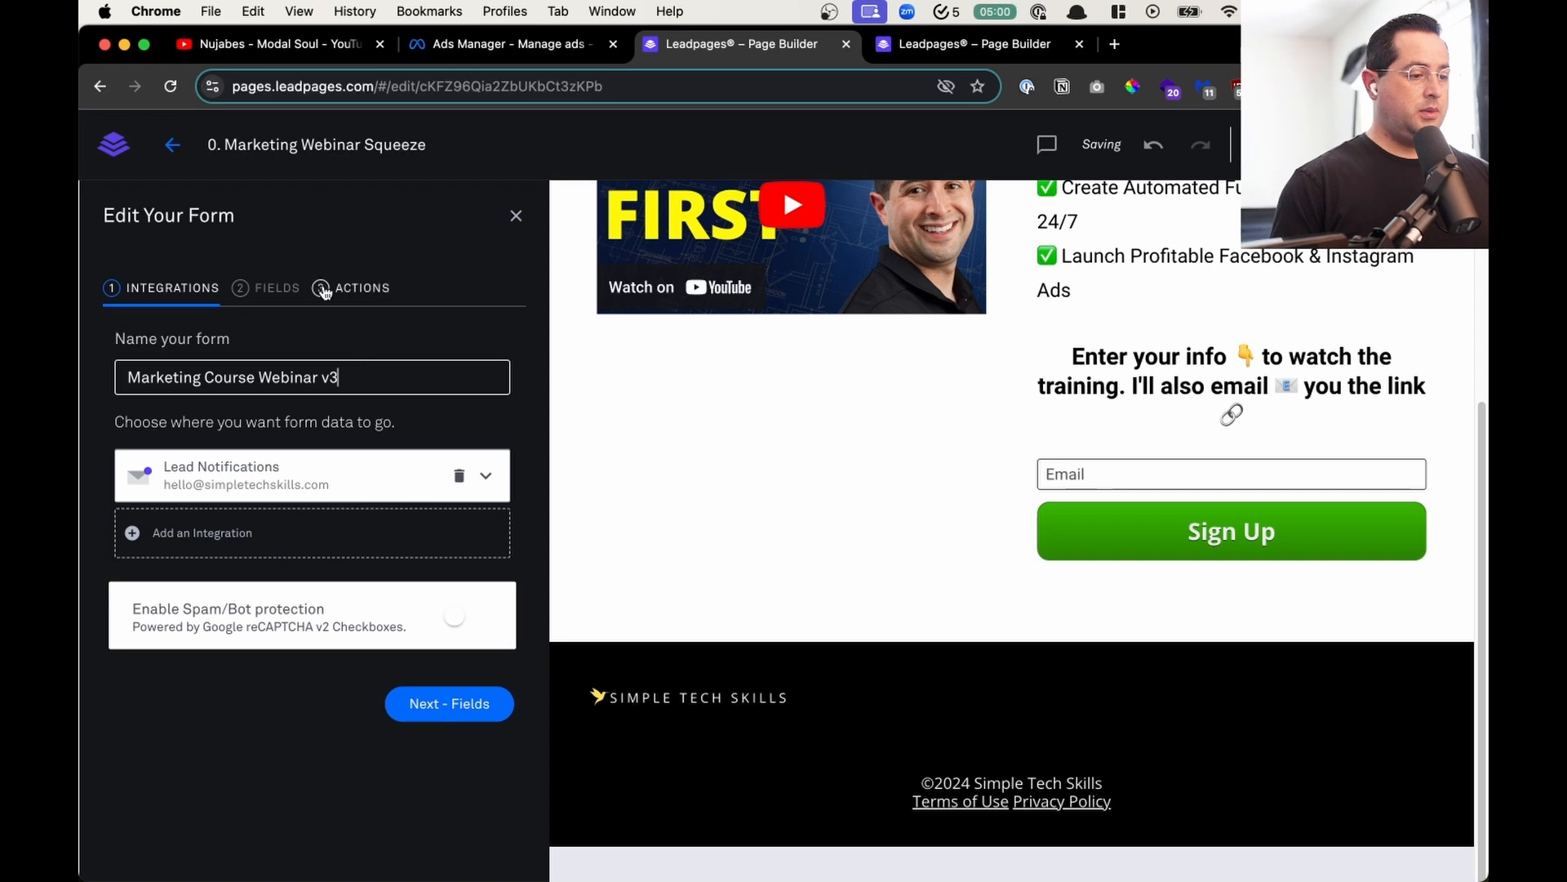
- Add a required Phone Number field to the form with the country code selection turned off
left_click(263, 288)
left_click(311, 458)
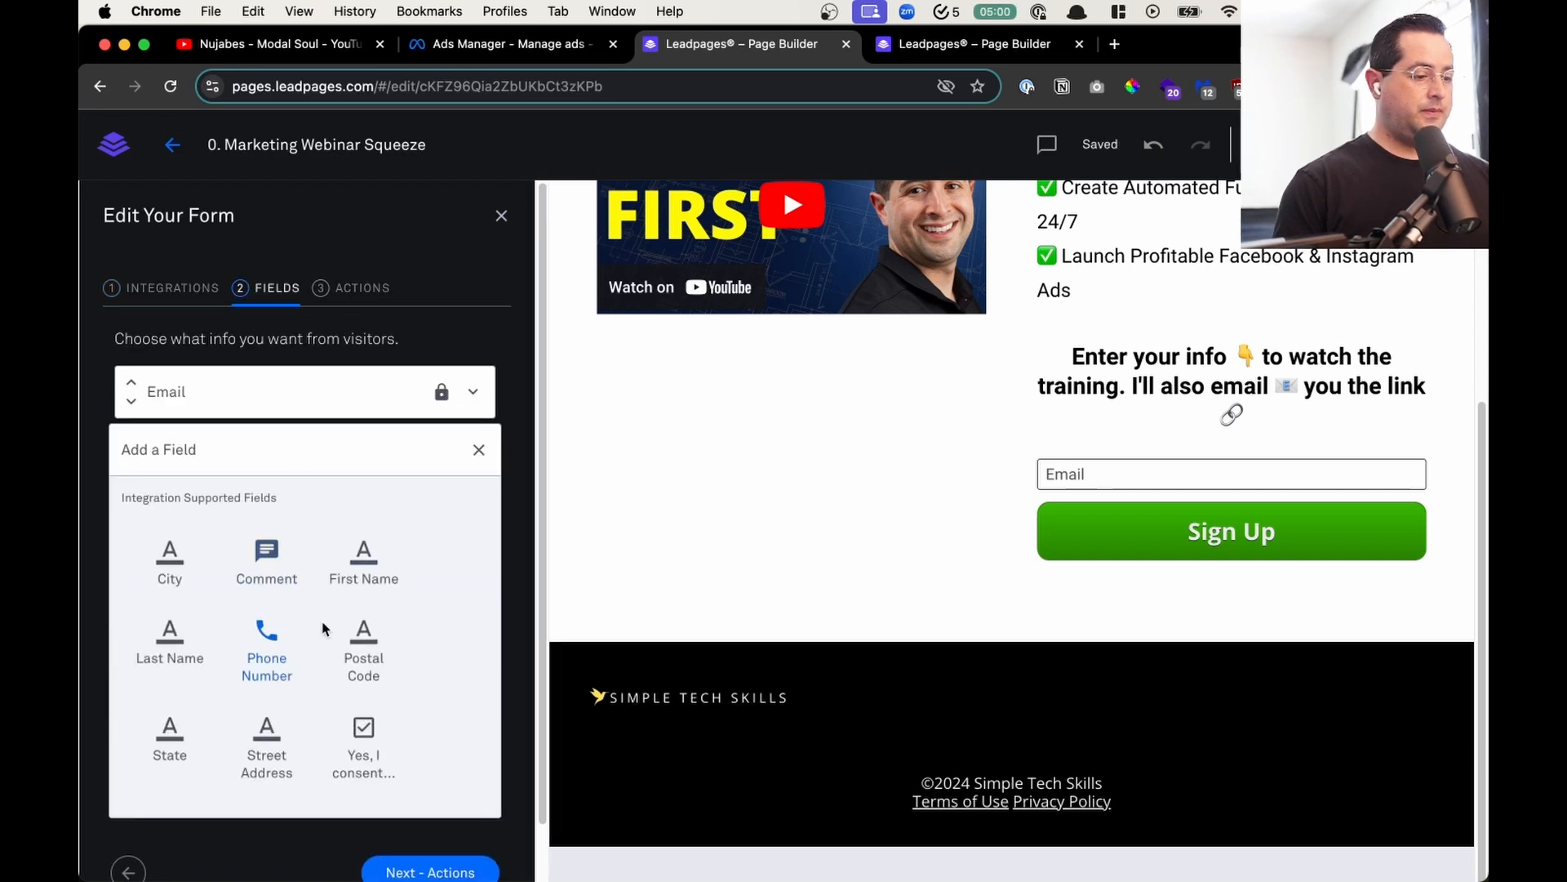
left_click(270, 645)
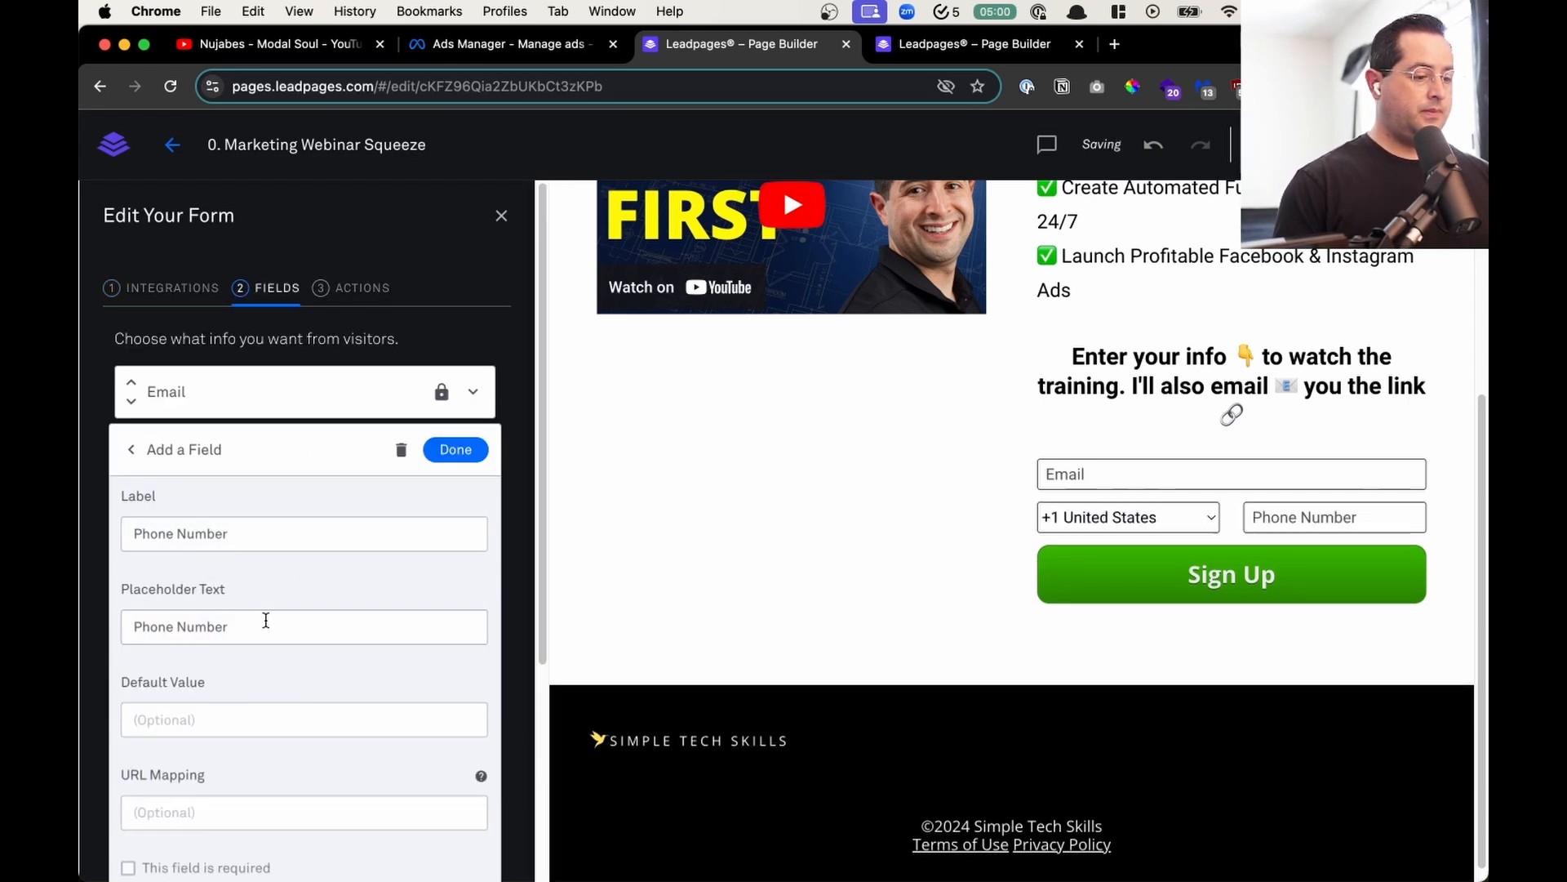
scroll(258, 584, "down", 5)
left_click(247, 563)
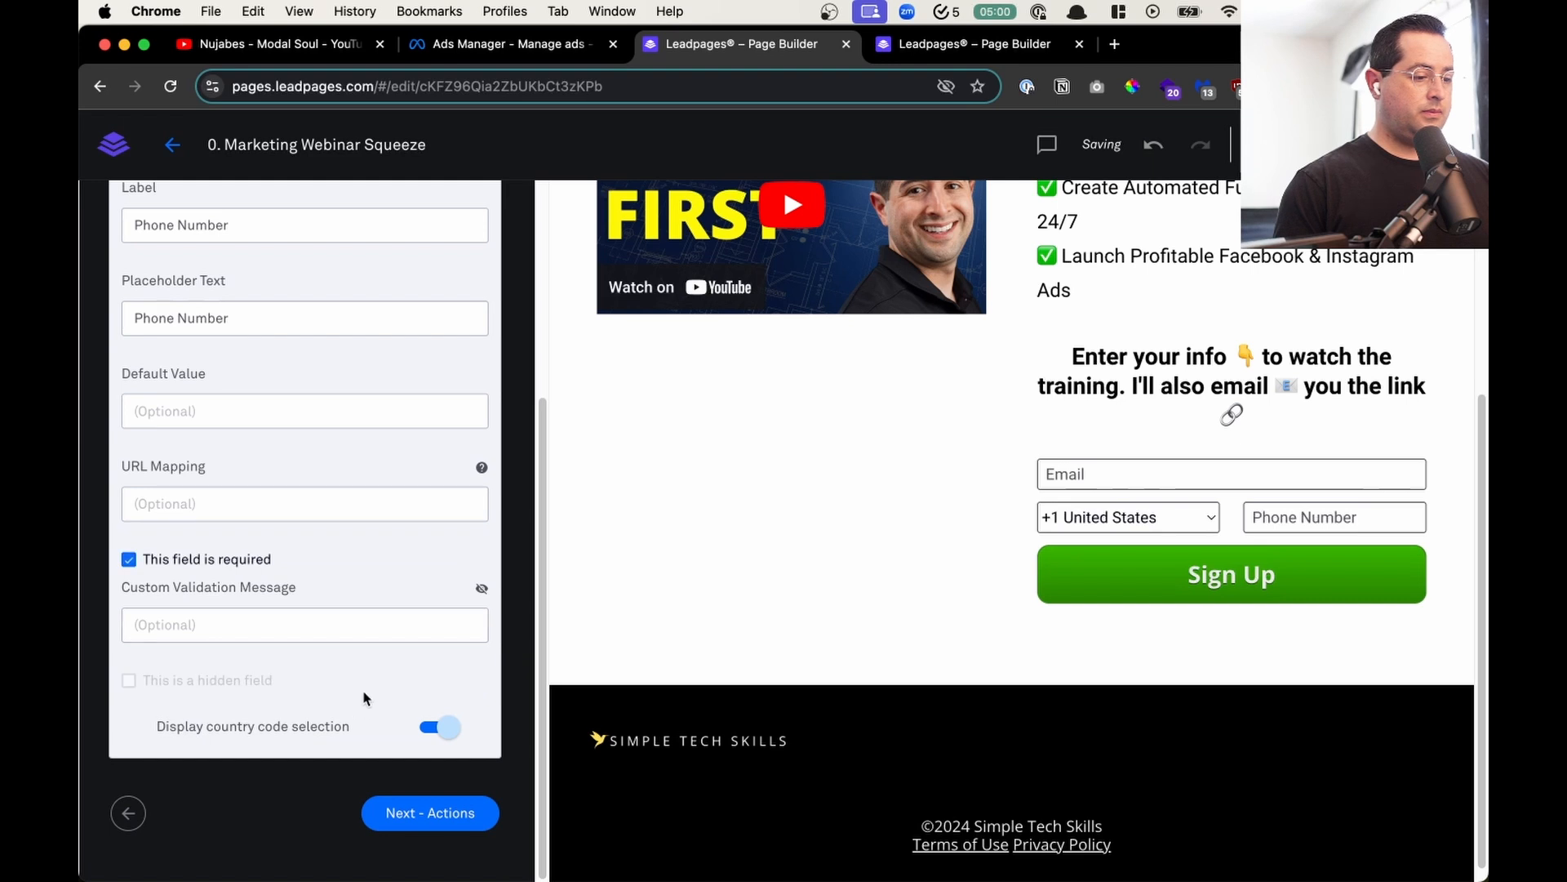
left_click(436, 725)
scroll(294, 665, "up", 5)
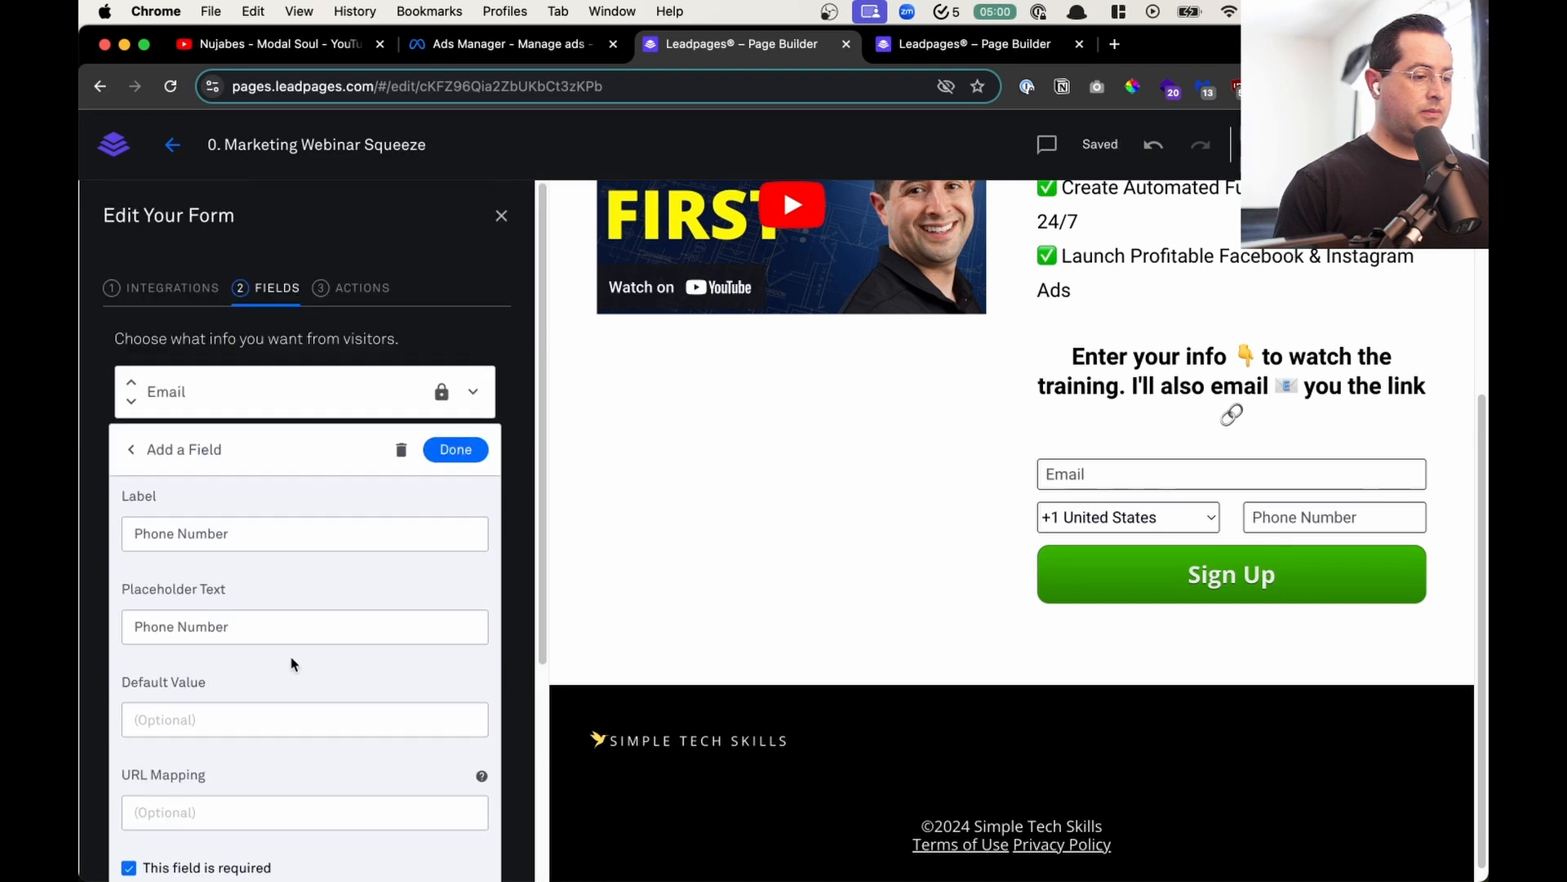
left_click(452, 448)
- Add a required First Name field to the form
left_click(196, 501)
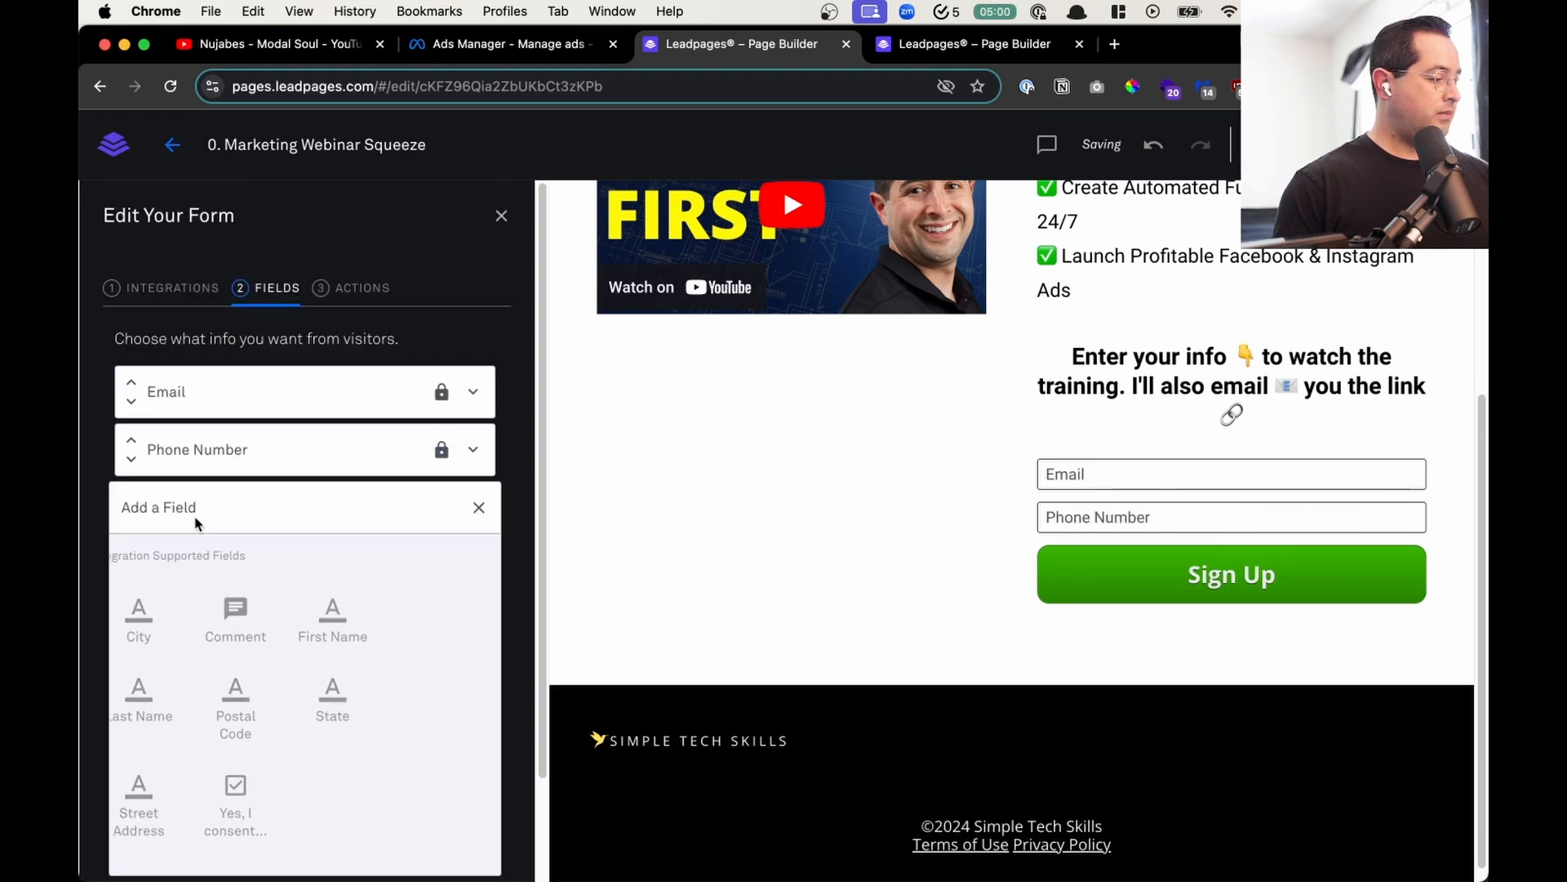
left_click(377, 612)
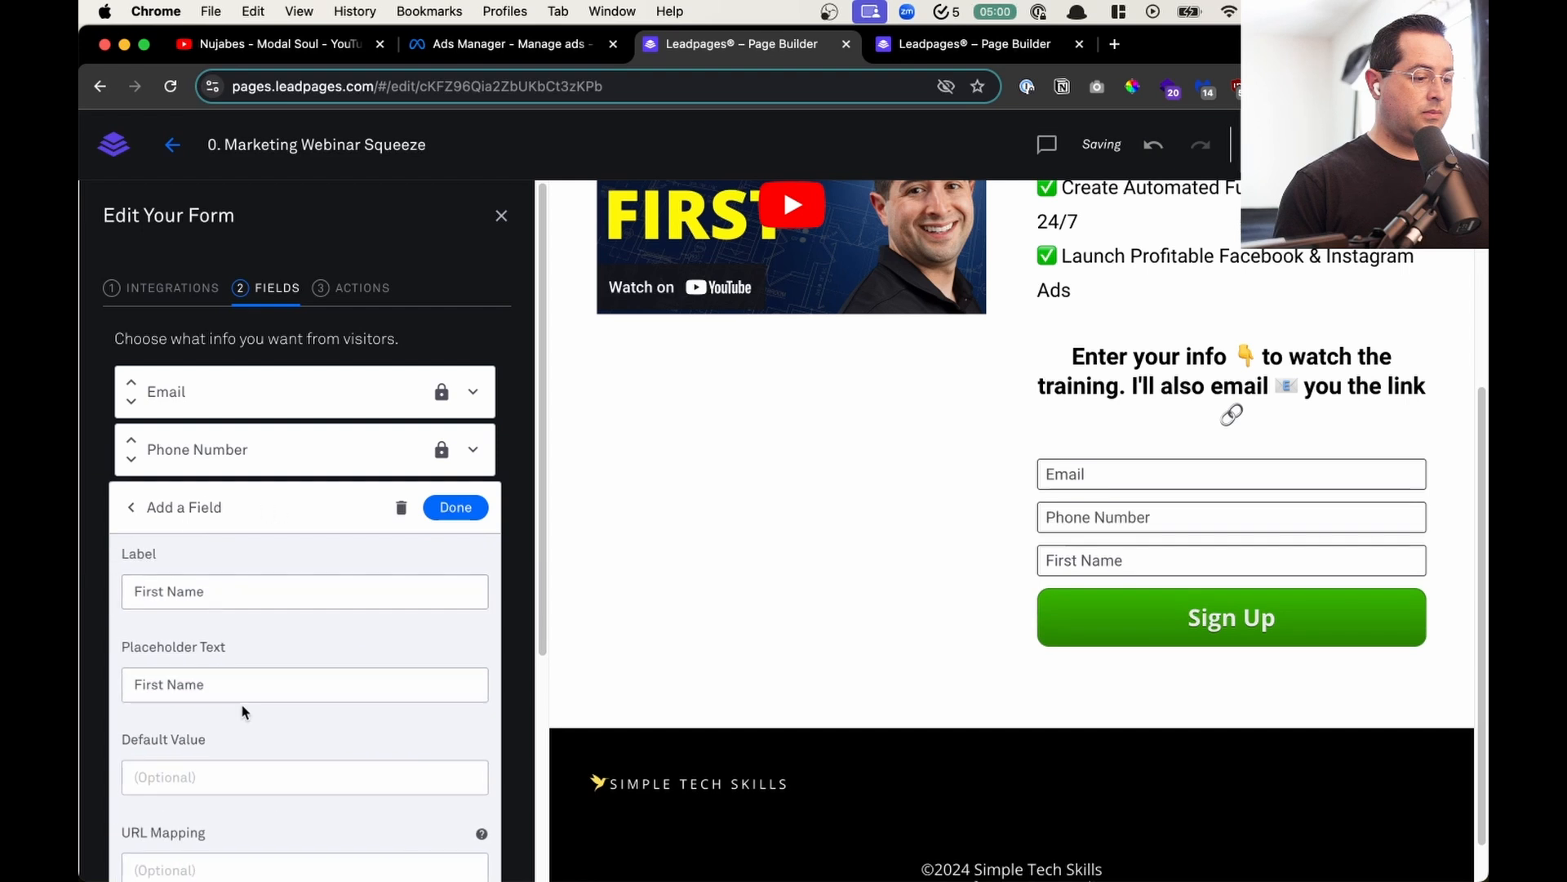
scroll(239, 702, "down", 5)
left_click(175, 600)
scroll(390, 529, "up", 5)
left_click(455, 505)
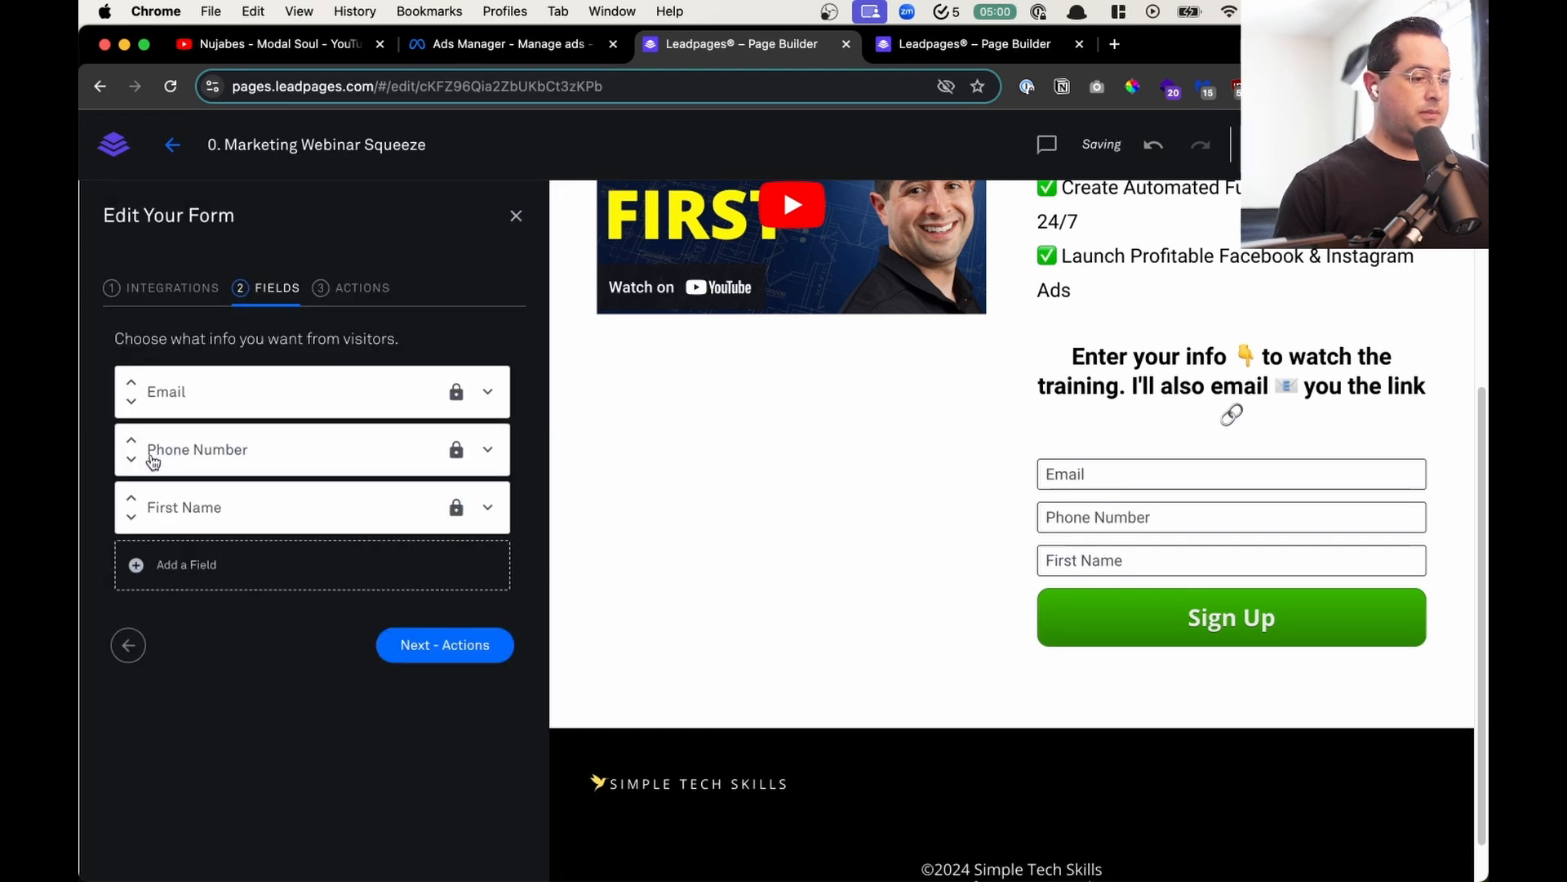
- Move First Name to the top of the form fields, above Email and Phone Number, and save the form settings
left_click(131, 498)
left_click(131, 440)
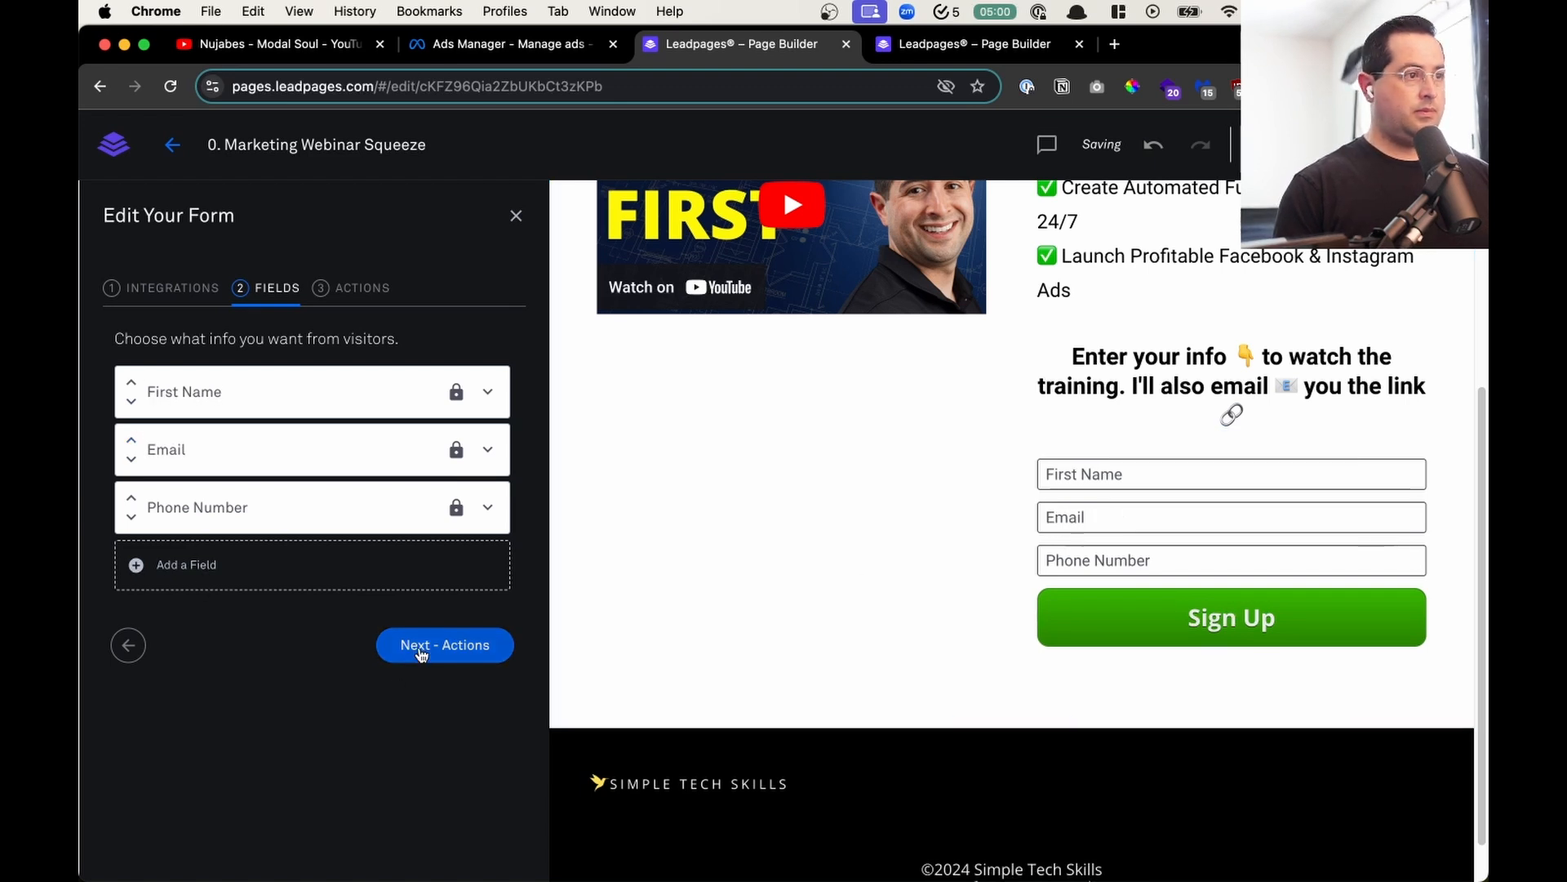
left_click(421, 651)
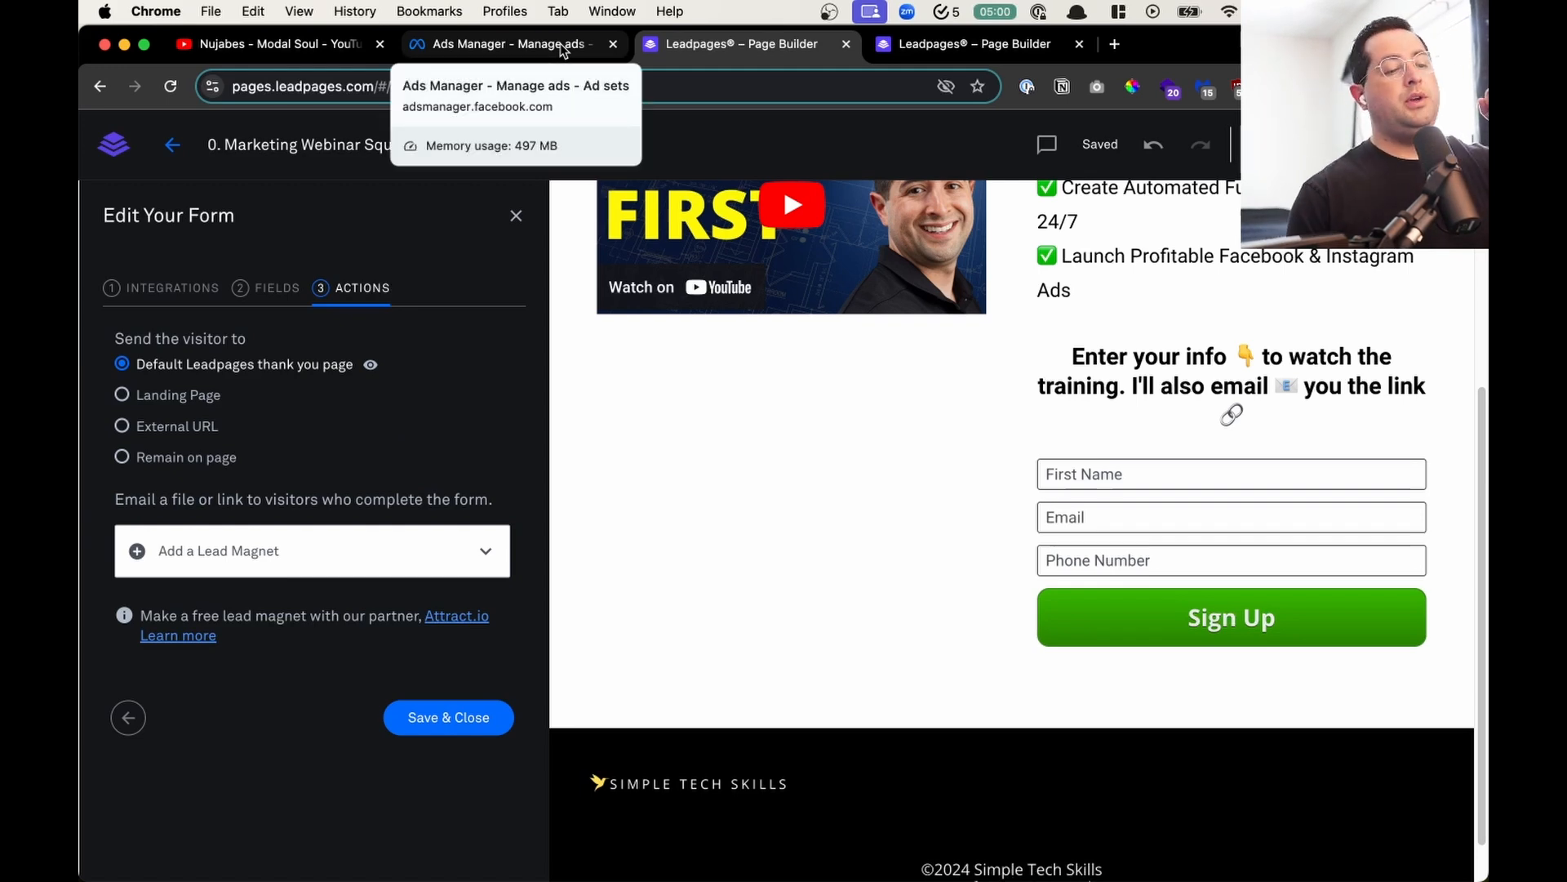
left_click(449, 715)
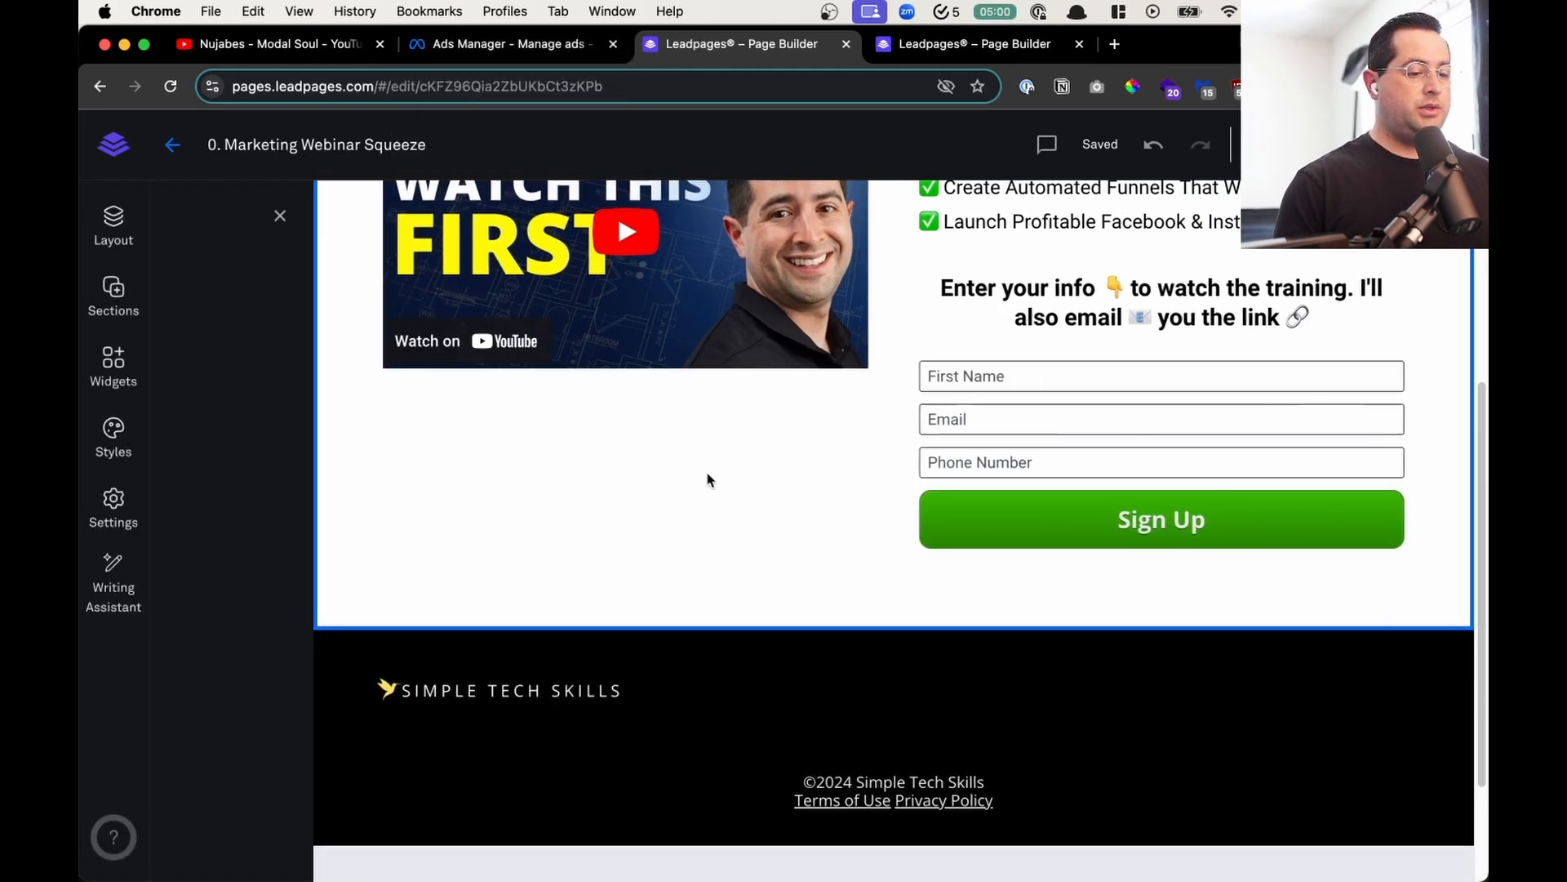
- Publish the webinar squeeze page with the slug marketing-masterclass and dismiss the publishing confirmation
left_click(980, 45)
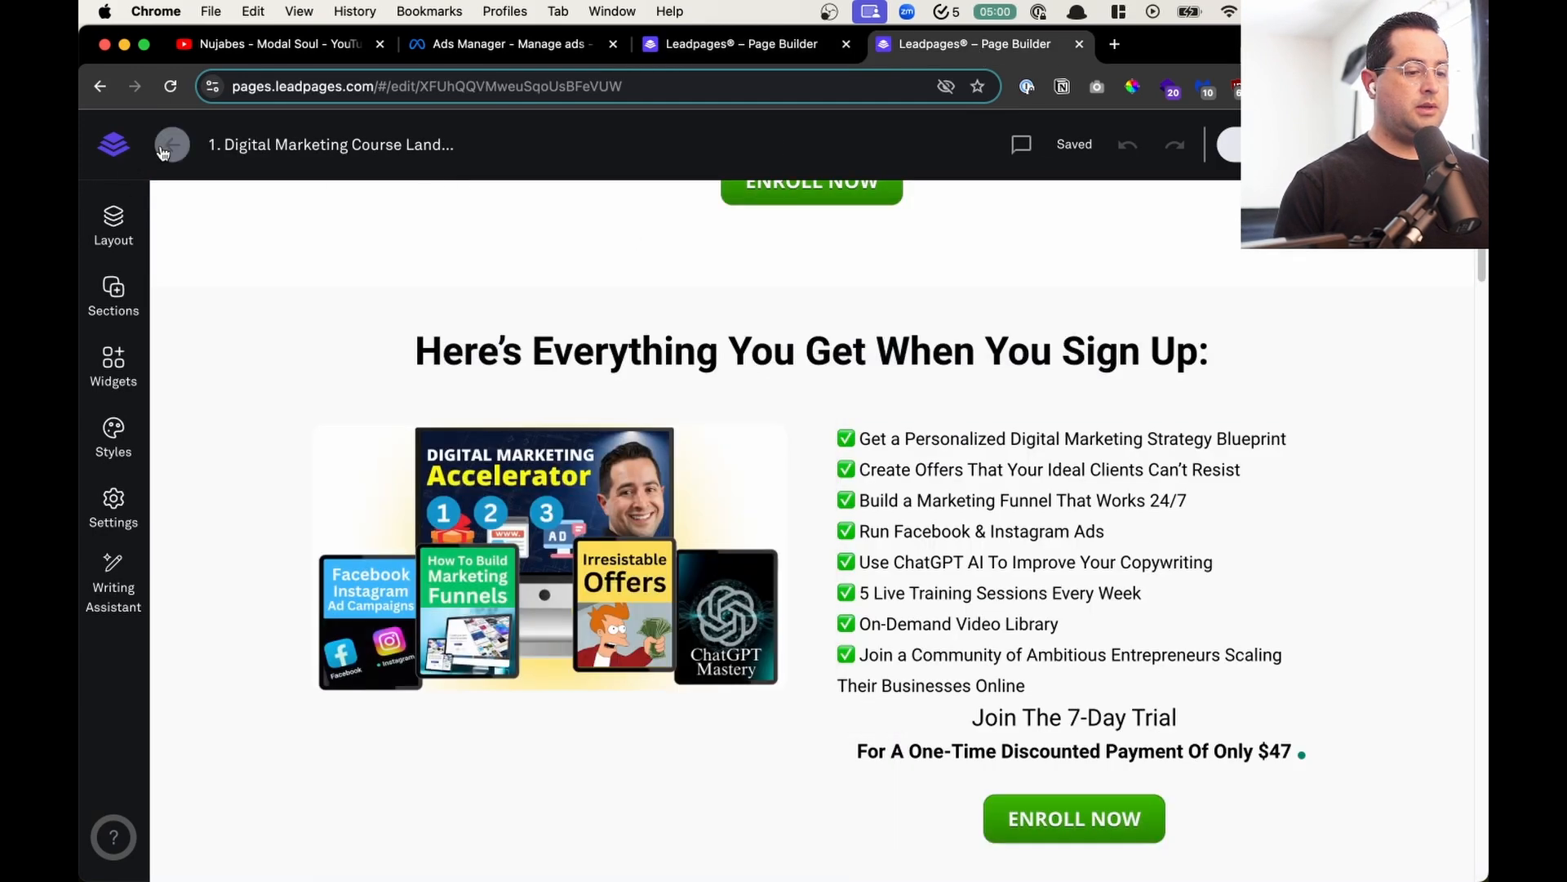
left_click(750, 54)
left_click(1414, 144)
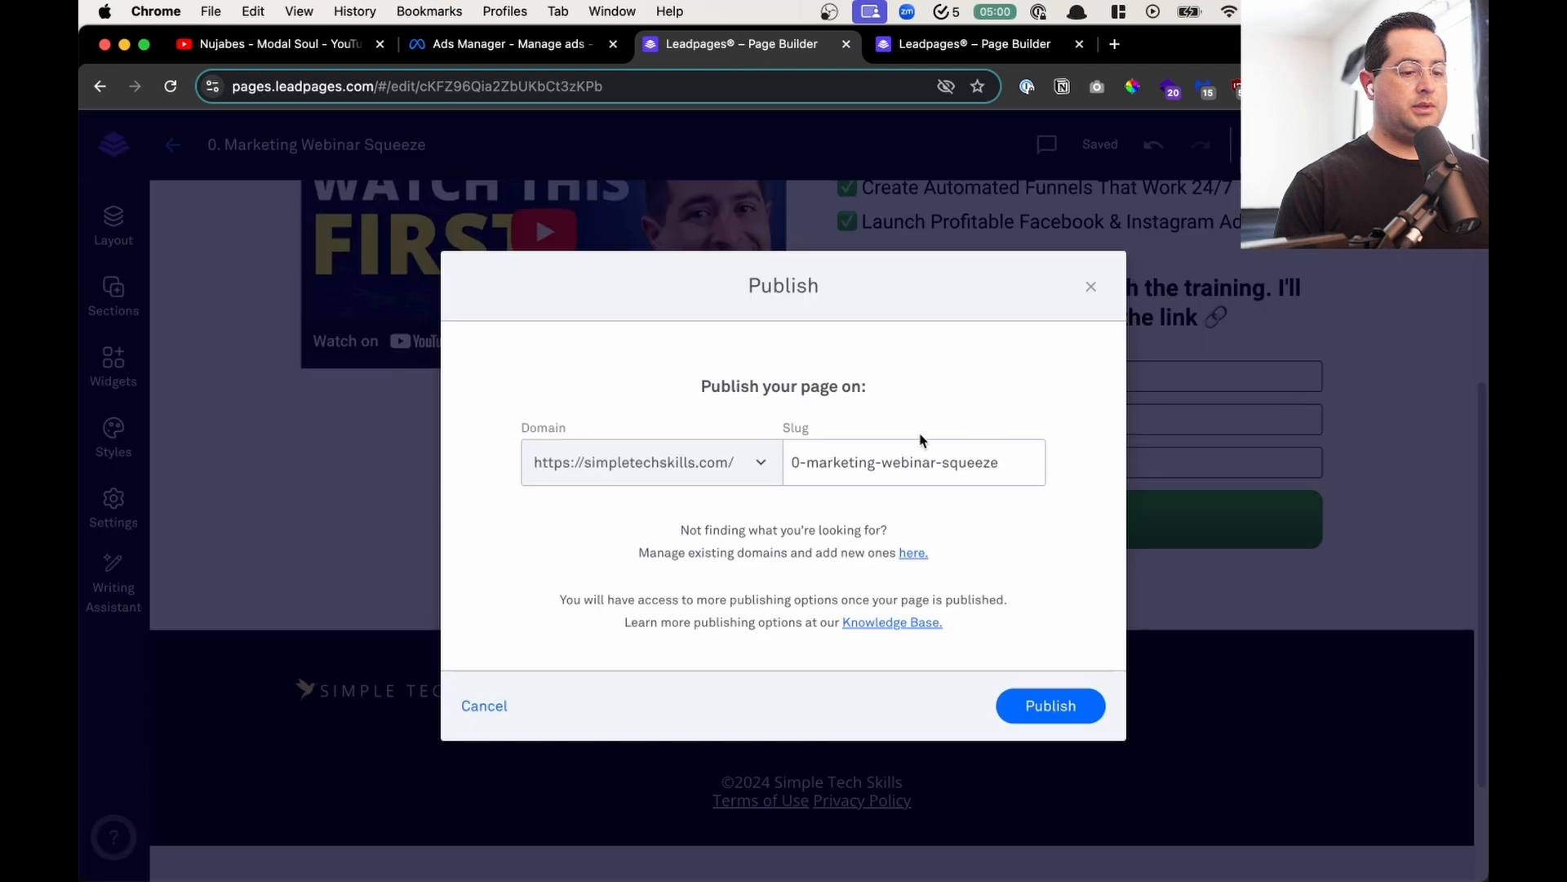
triple_click(904, 454)
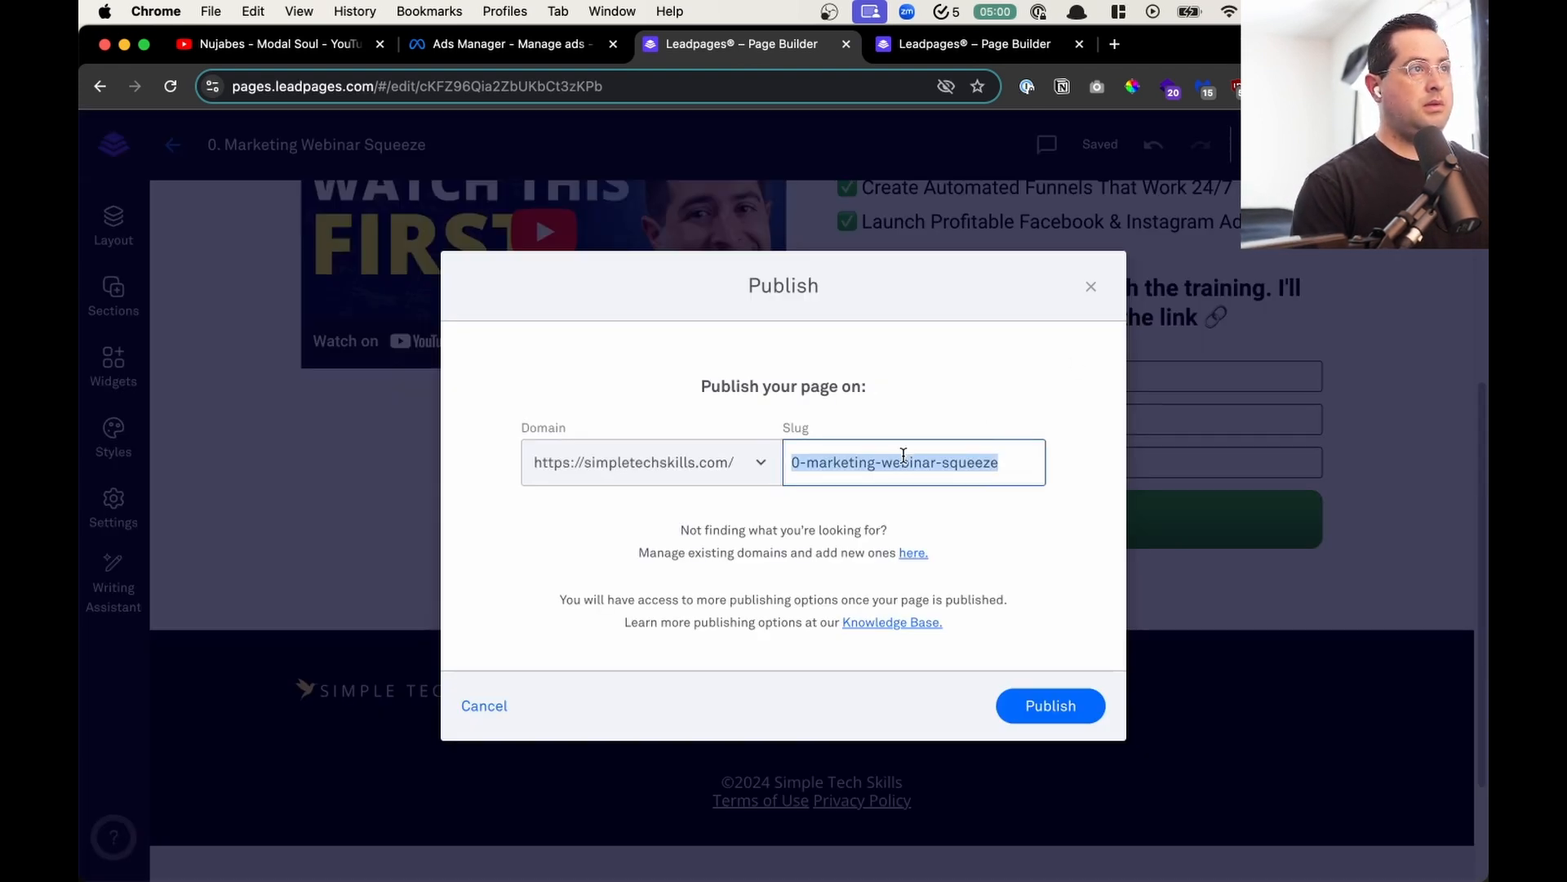
type("marketing-mat")
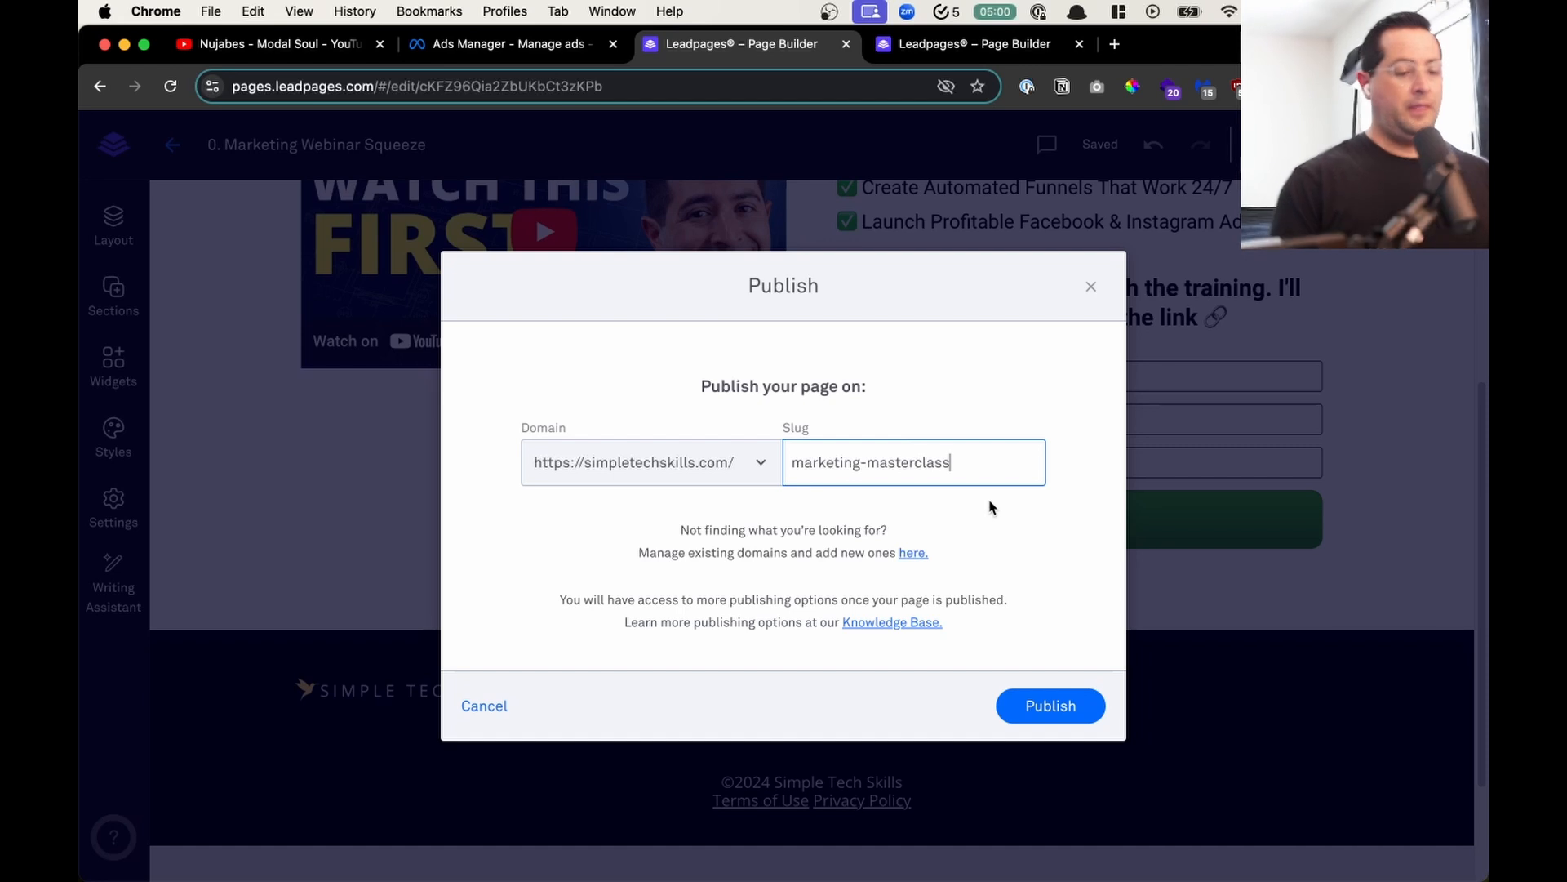
left_click(1079, 711)
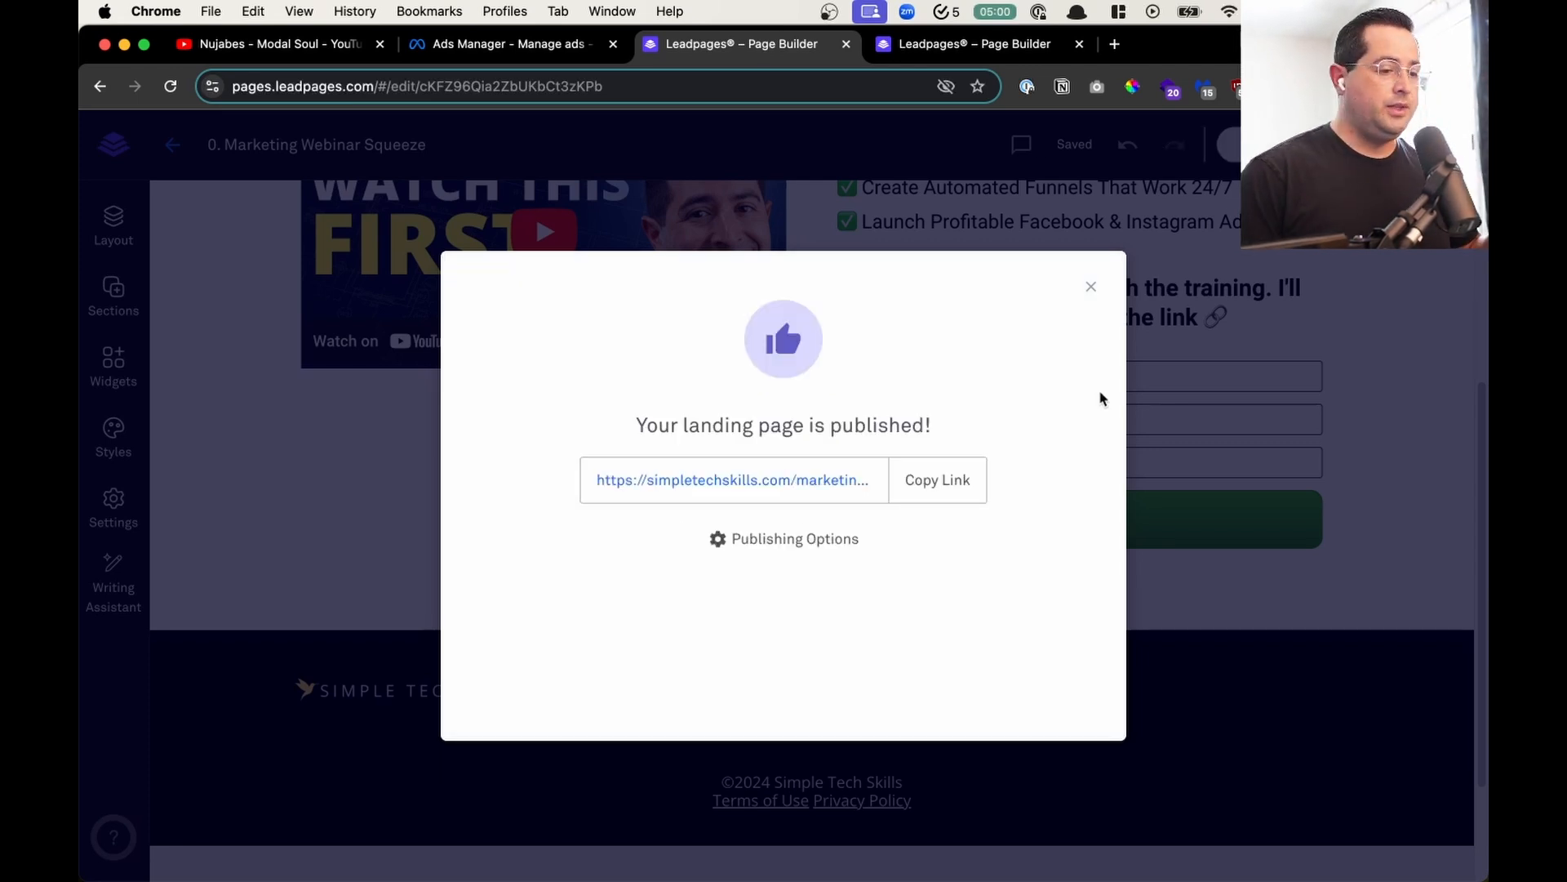
left_click(1090, 287)
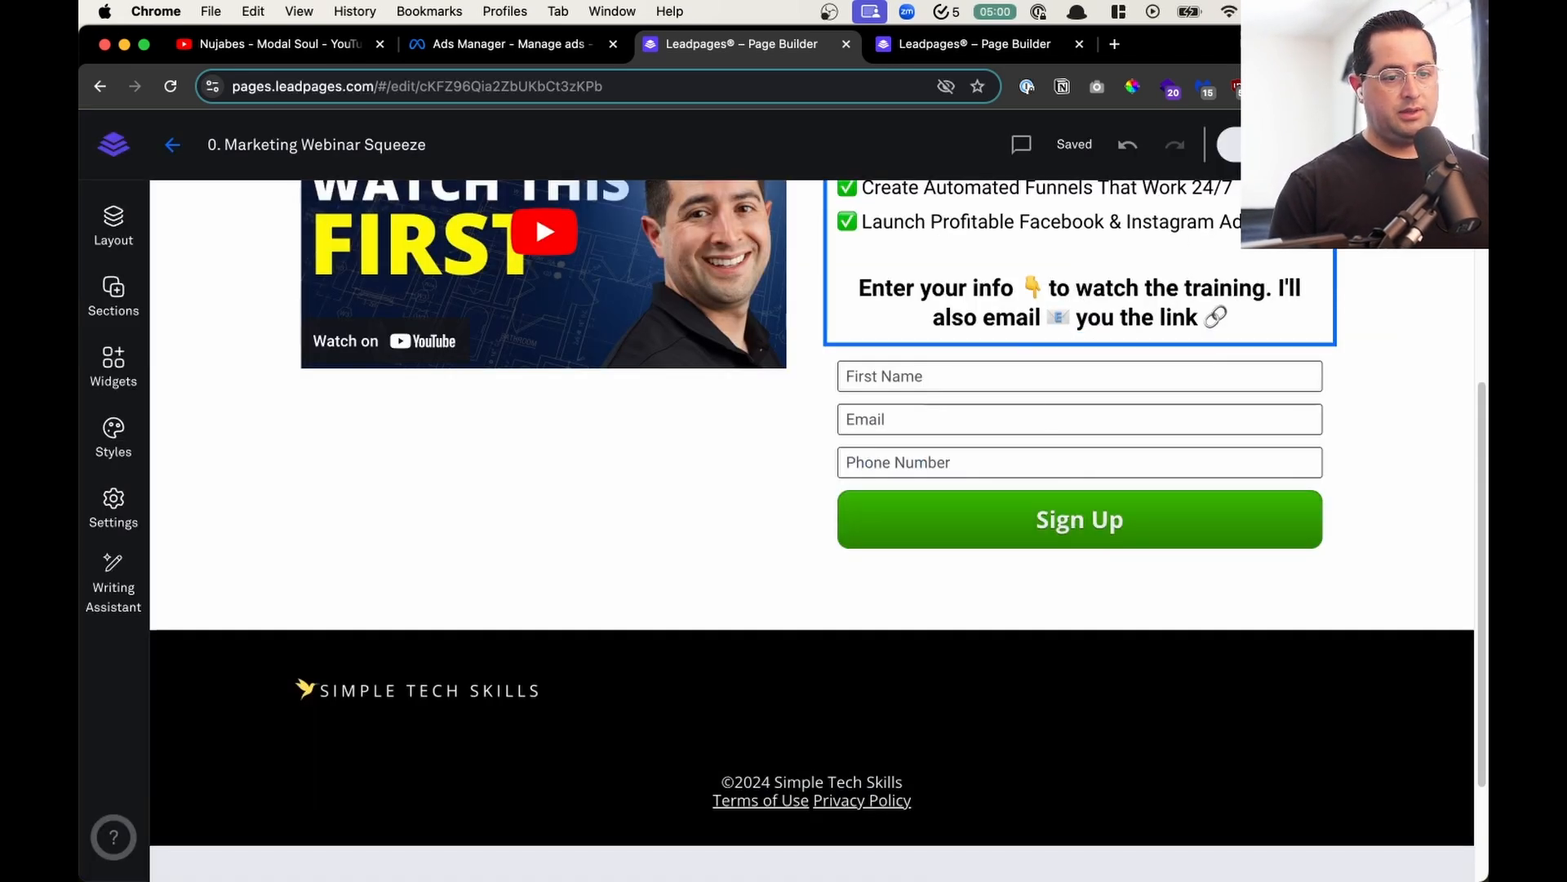
- Set the page's SEO title to "Free Leads Masterclass" in the page settings
scroll(789, 621, "up", 5)
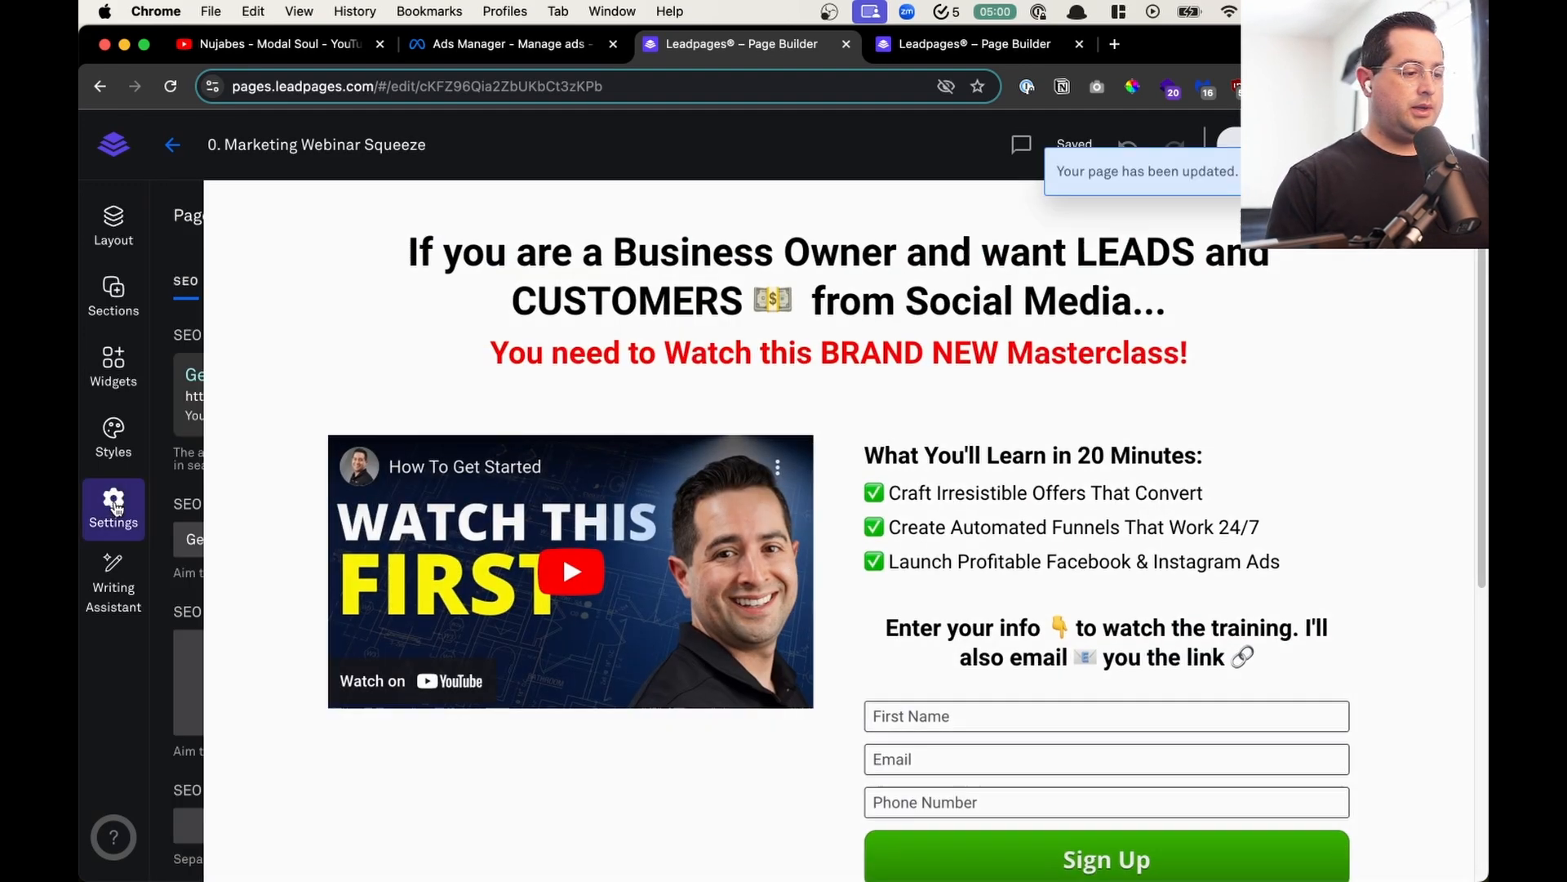
left_click(114, 506)
left_click(311, 540)
key("super+a")
type("Ma")
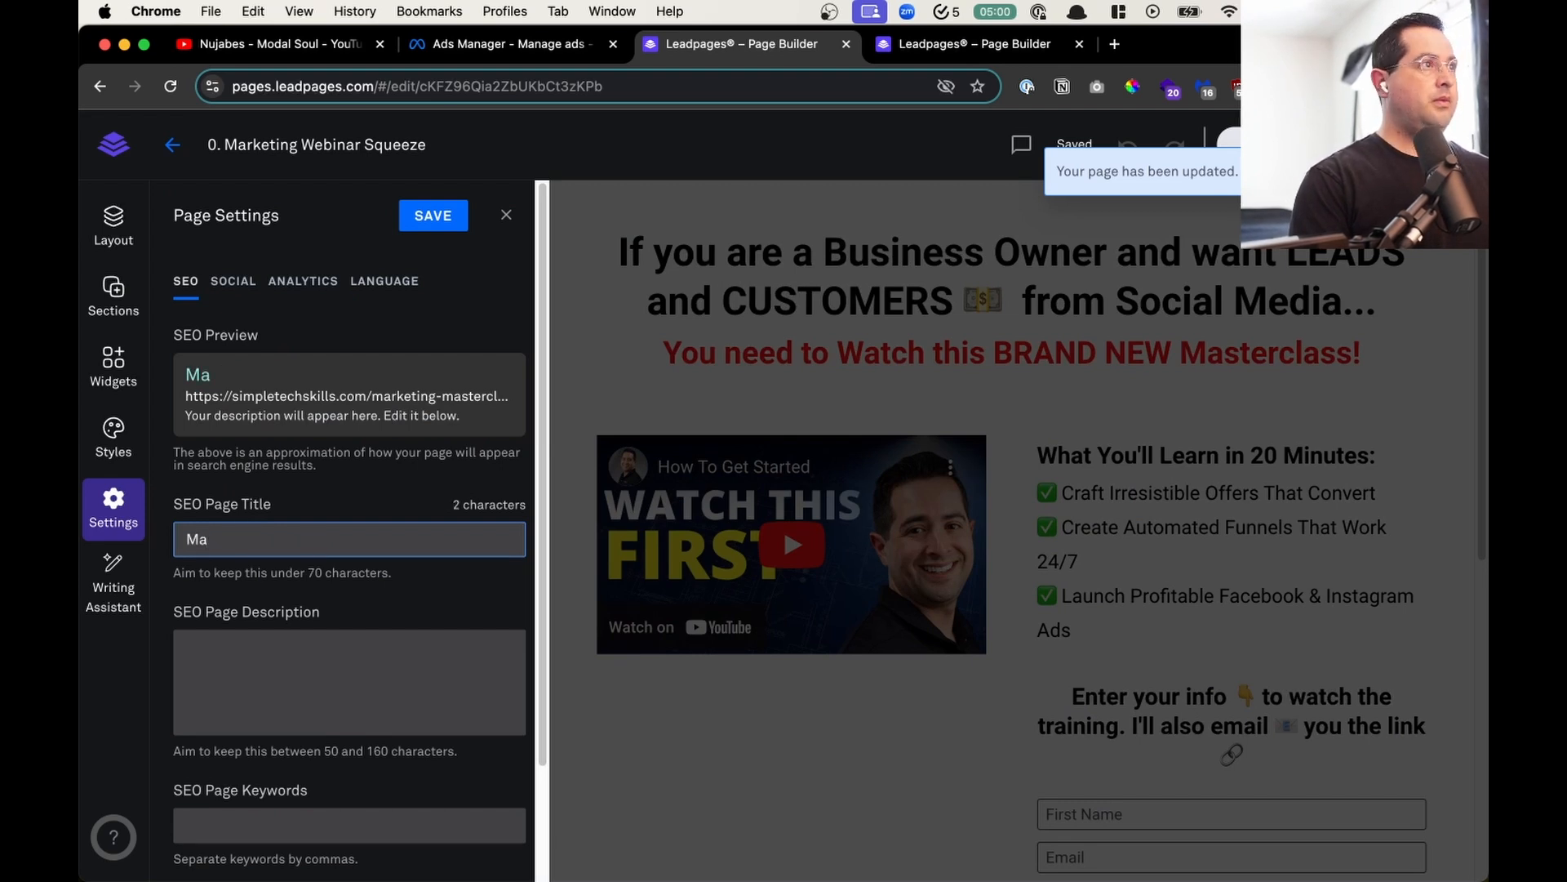
type("rketing")
key("super+a")
type("Leads Masterclass")
key("super+a")
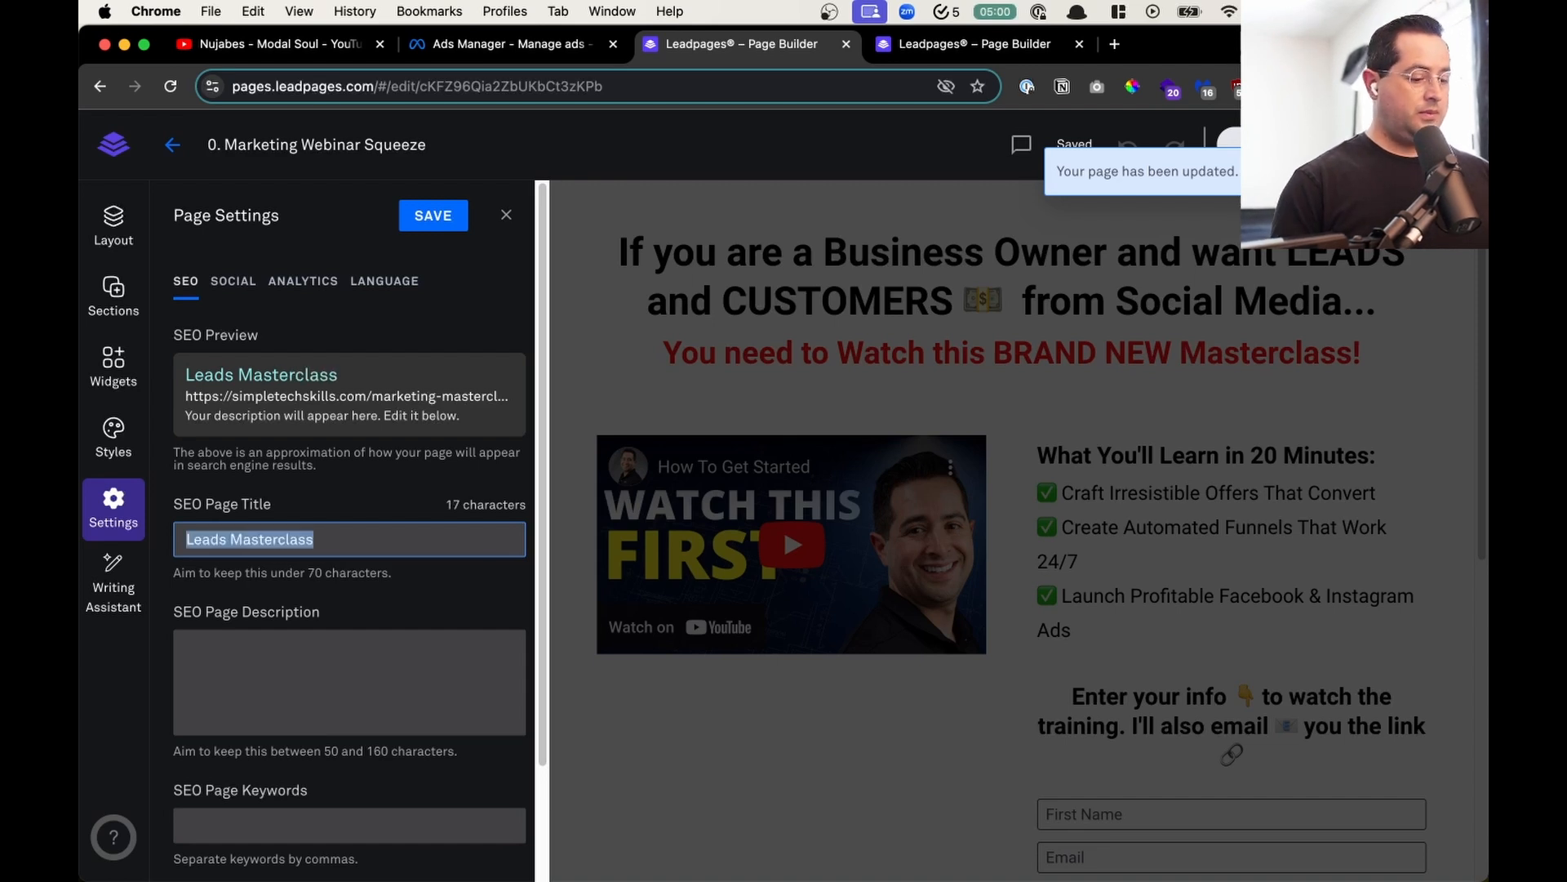
key("Left")
type("Free")
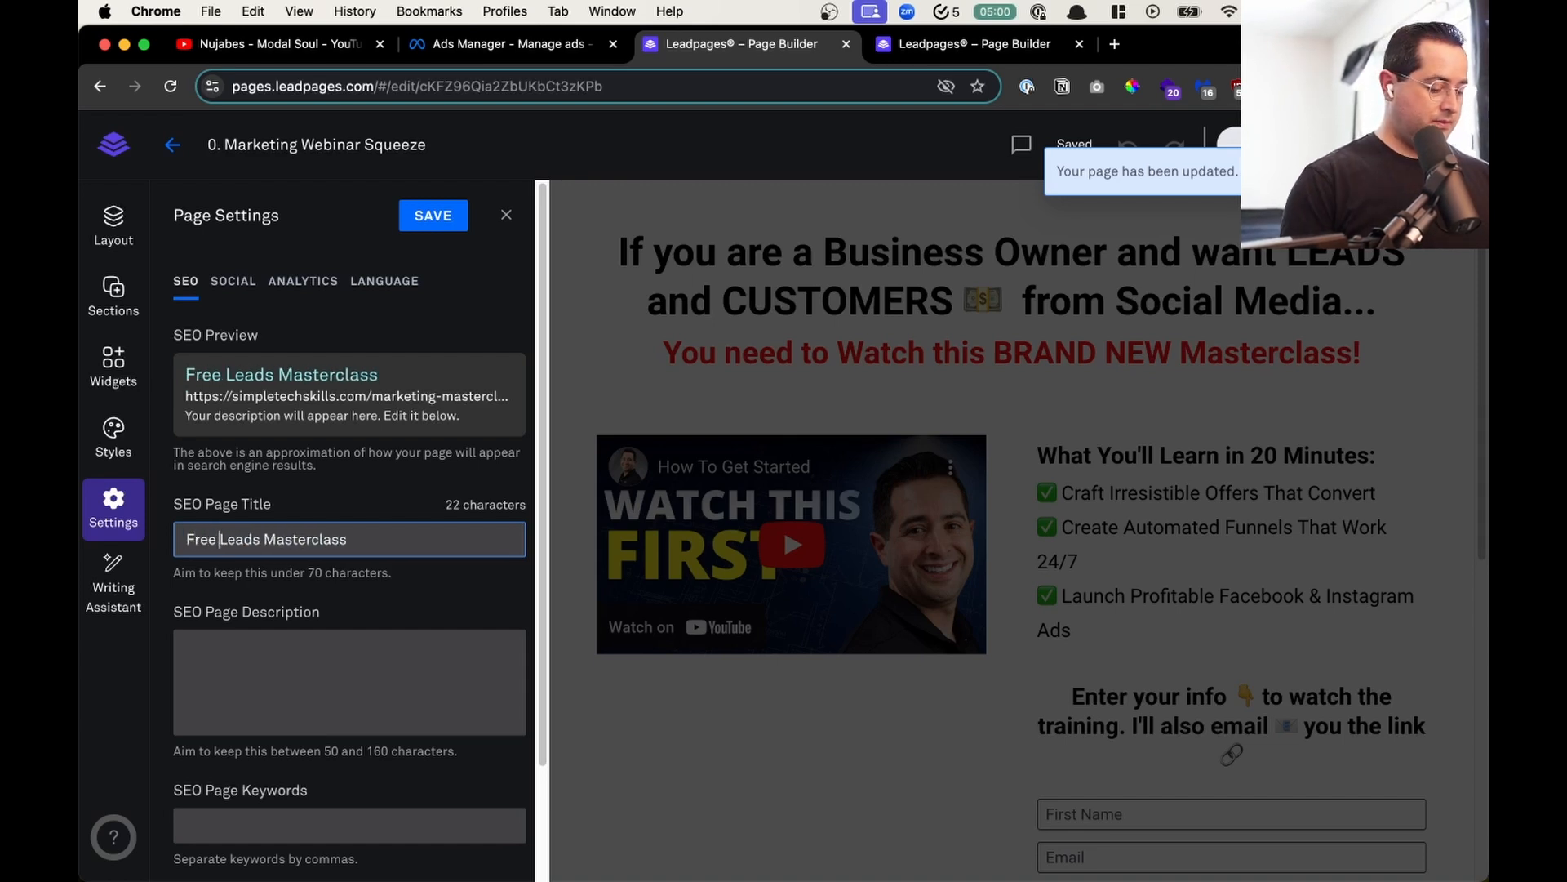
key("super+a")
key("super+c")
- Set the social page title to "Free Leads Masterclass", then save and close the page settings
left_click(232, 281)
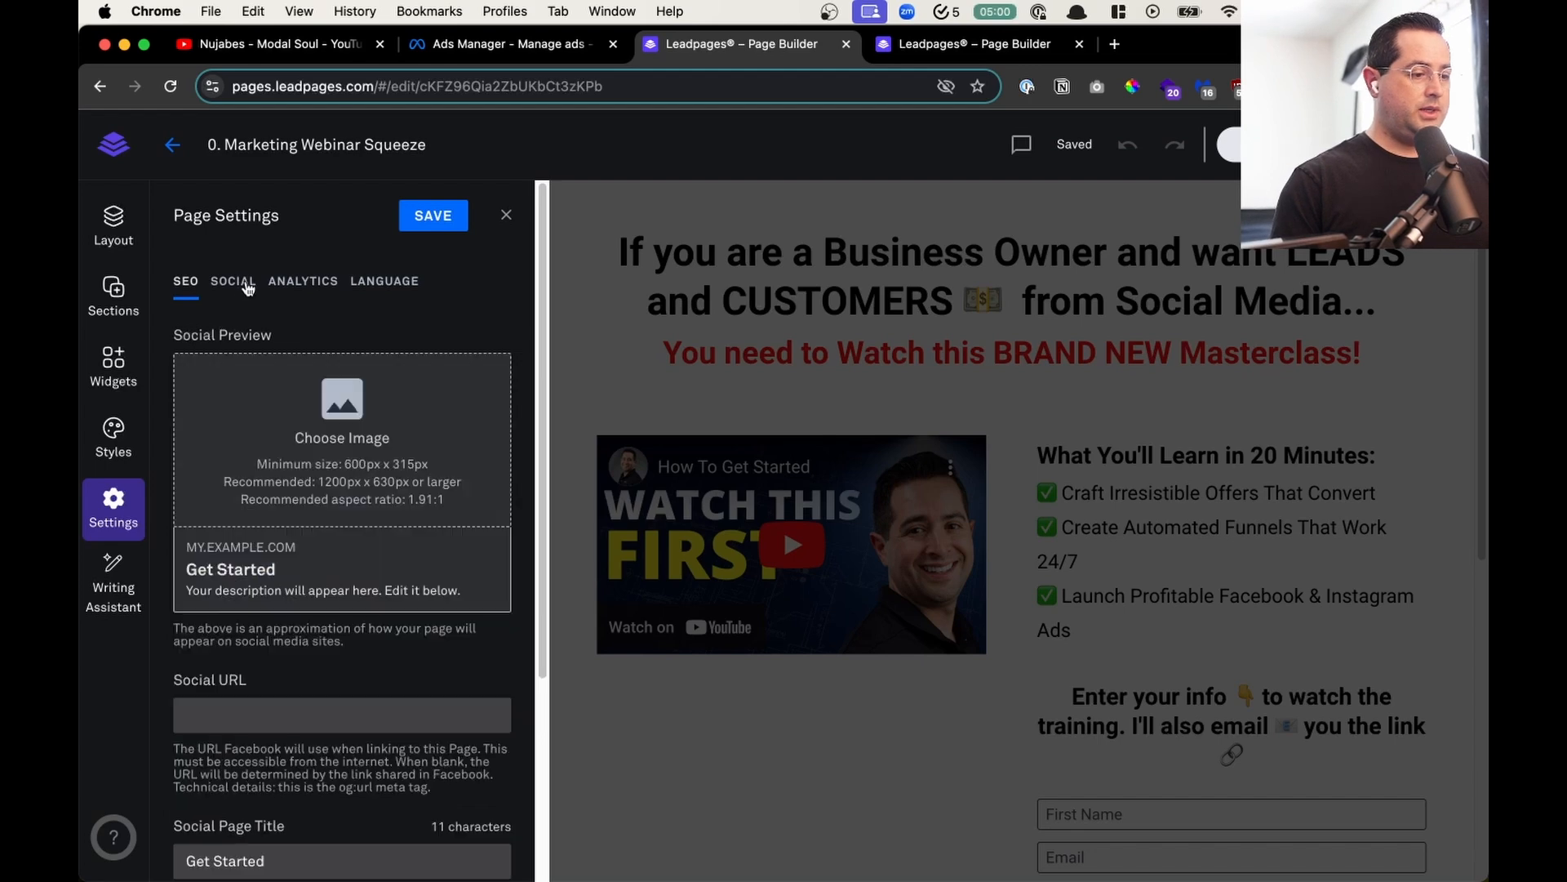
left_click(250, 861)
key("super+a")
key("super+v")
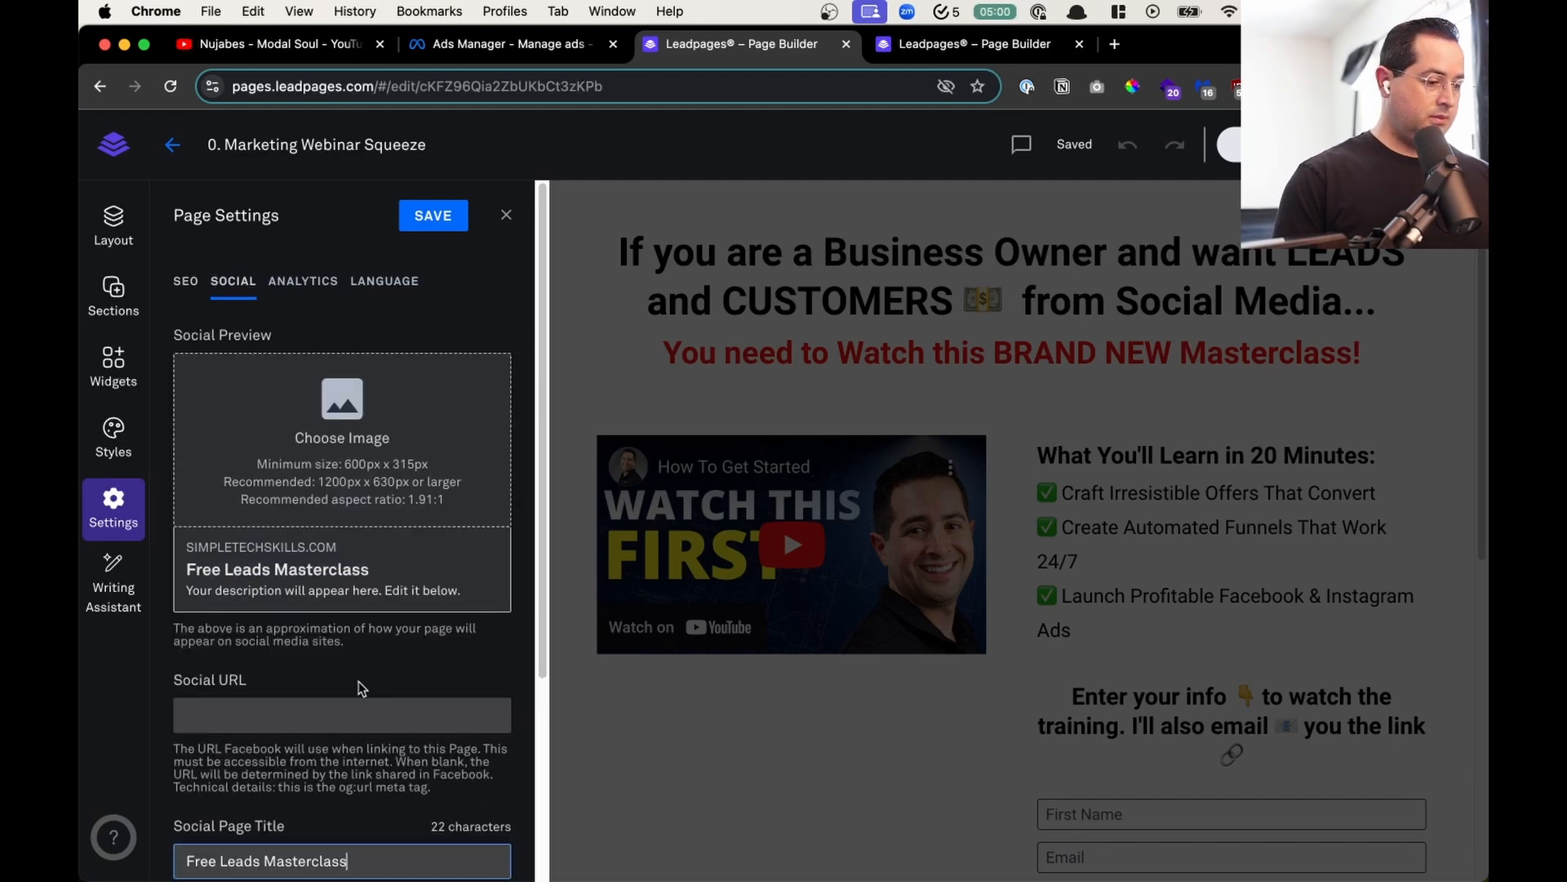
scroll(482, 567, "down", 3)
scroll(482, 566, "up", 3)
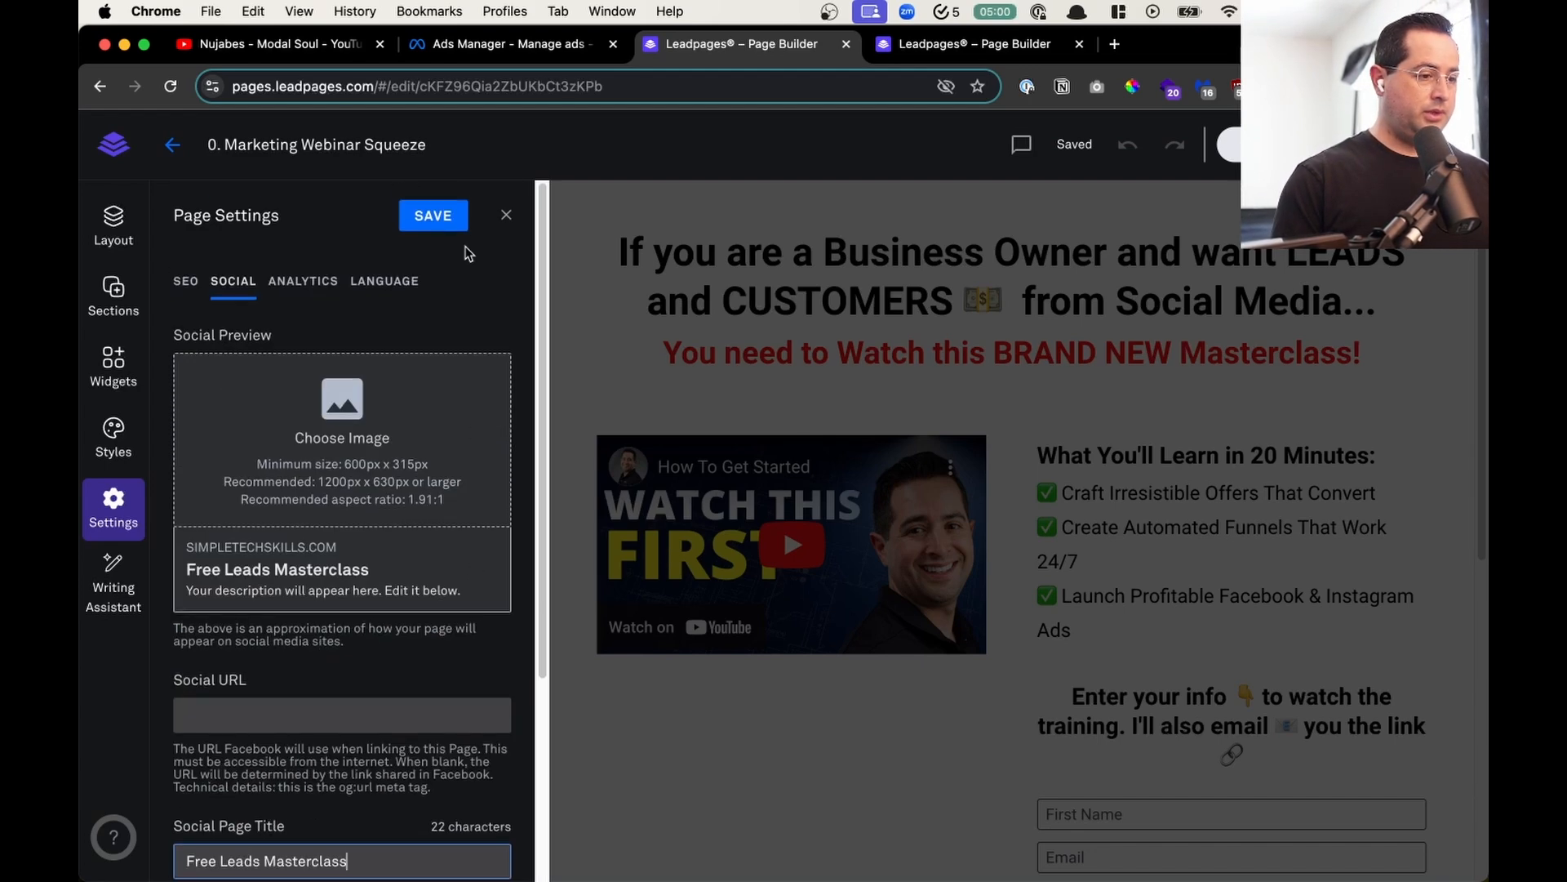
left_click(441, 214)
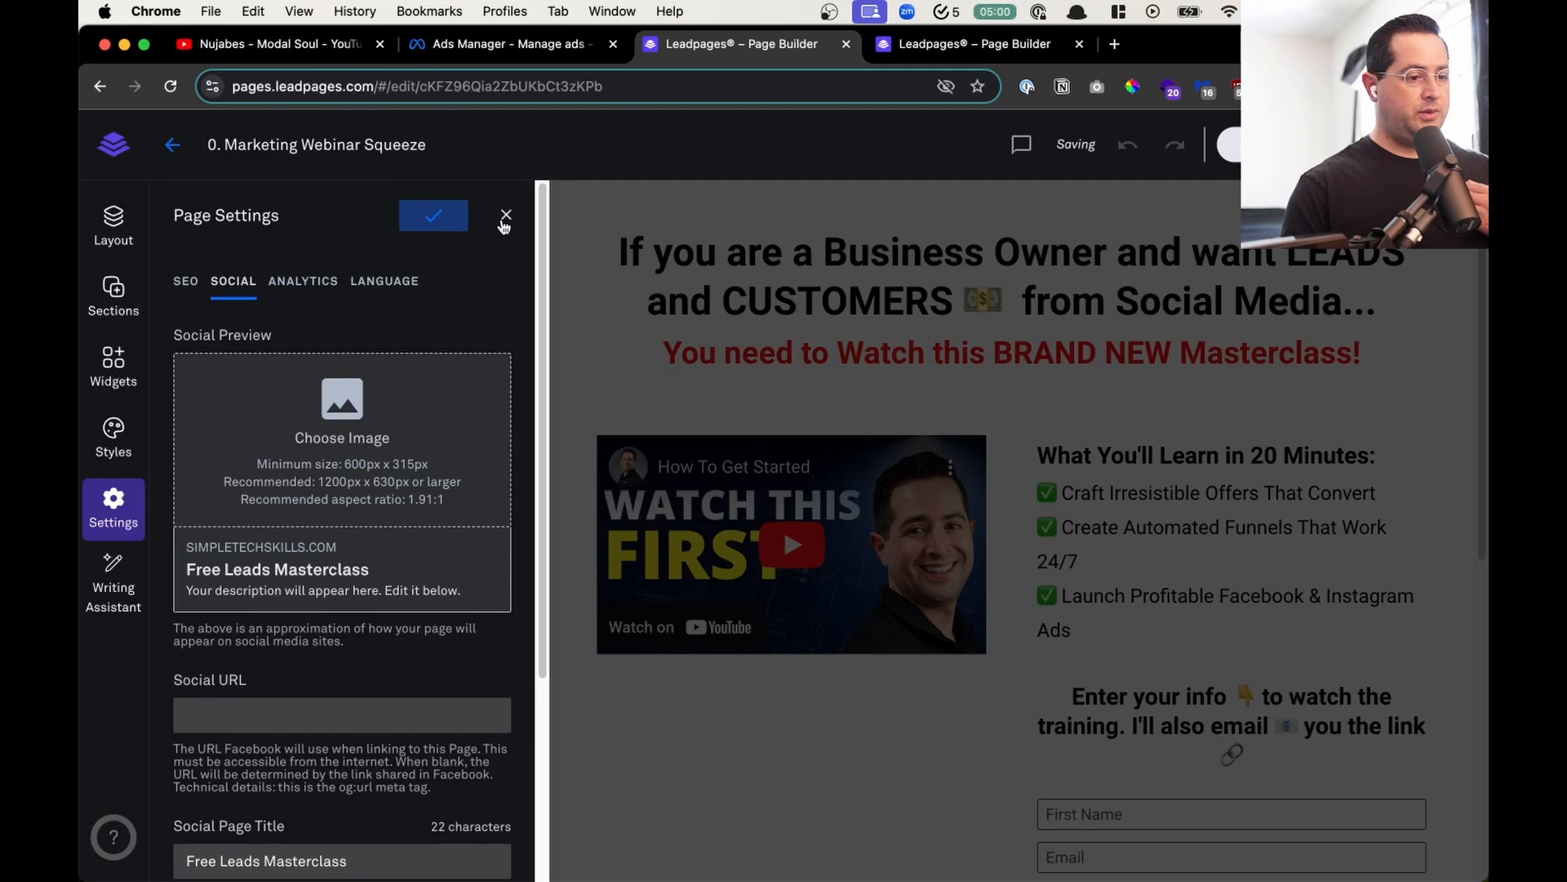
left_click(503, 216)
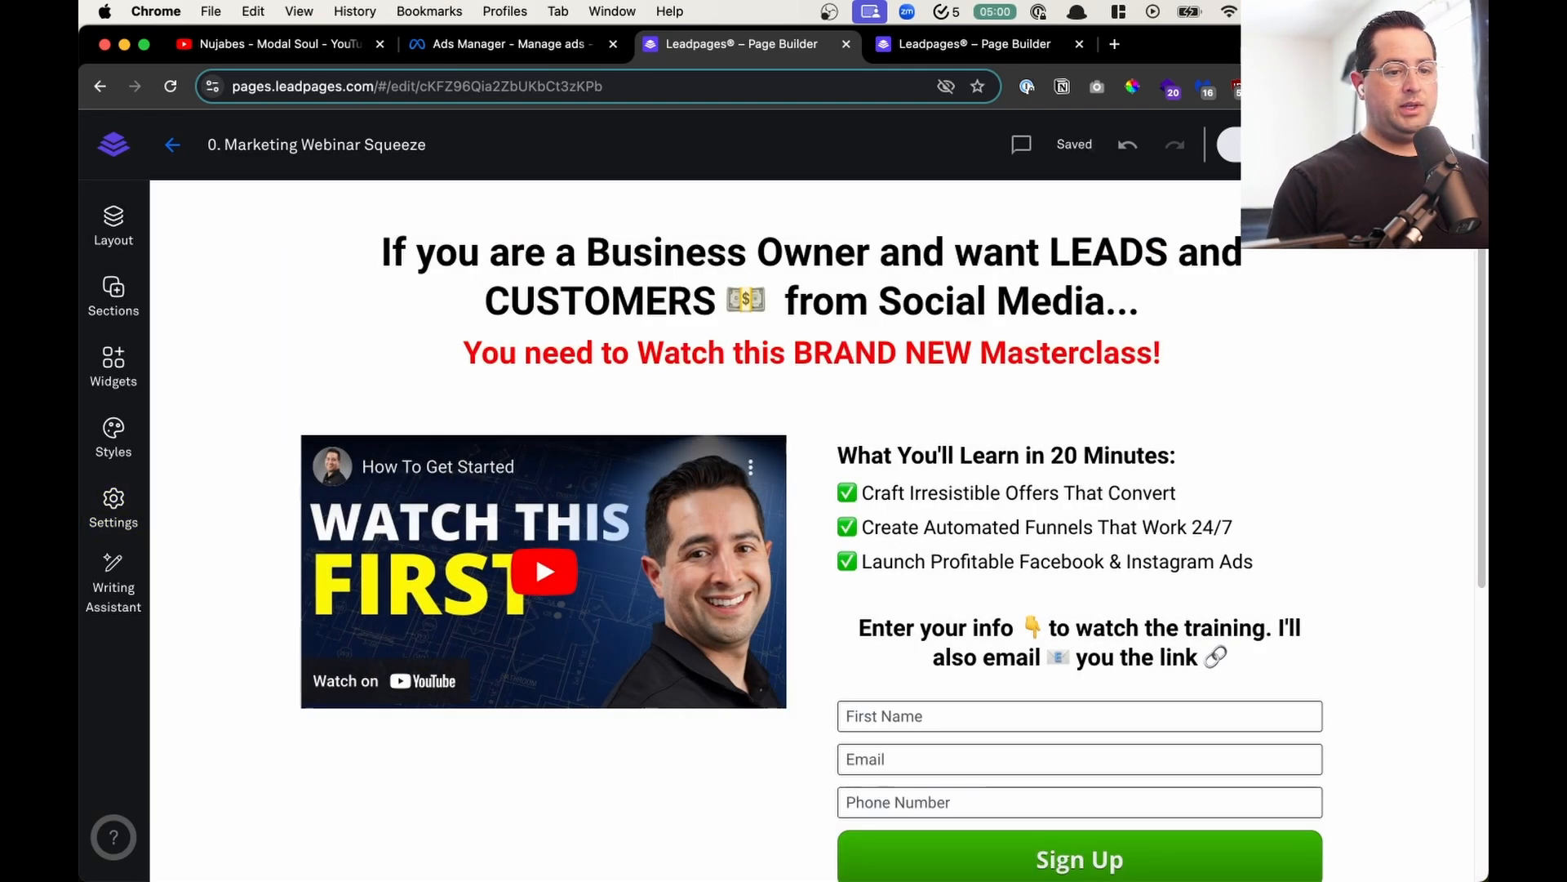
- Return to the landing pages list and filter it by the Marketing Course label
scroll(1359, 400, "down", 6)
scroll(1356, 407, "up", 6)
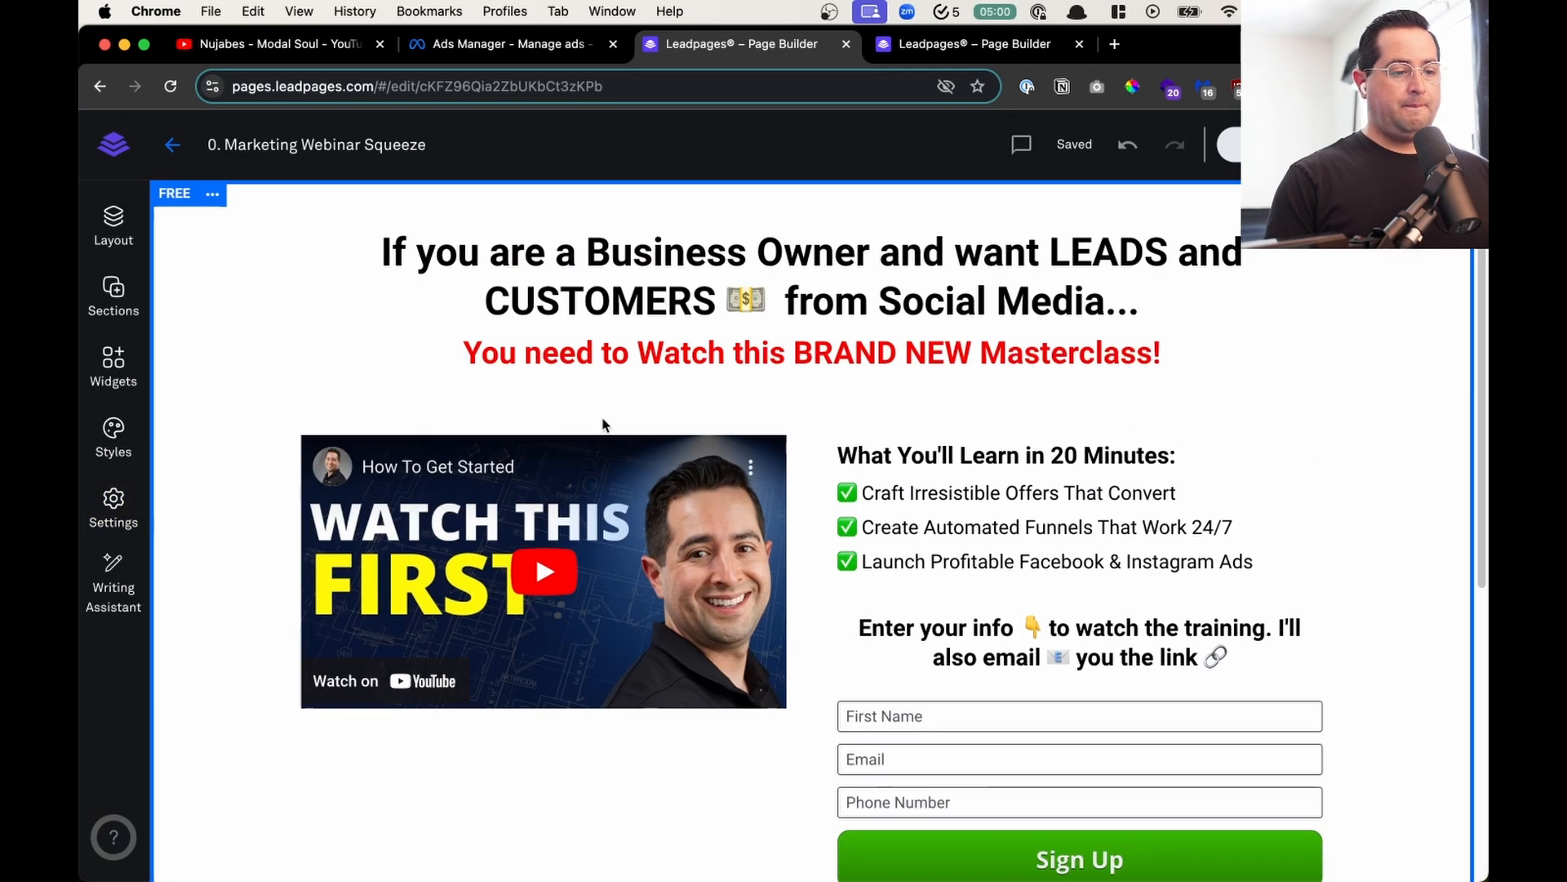
scroll(1192, 602, "down", 6)
scroll(571, 578, "up", 6)
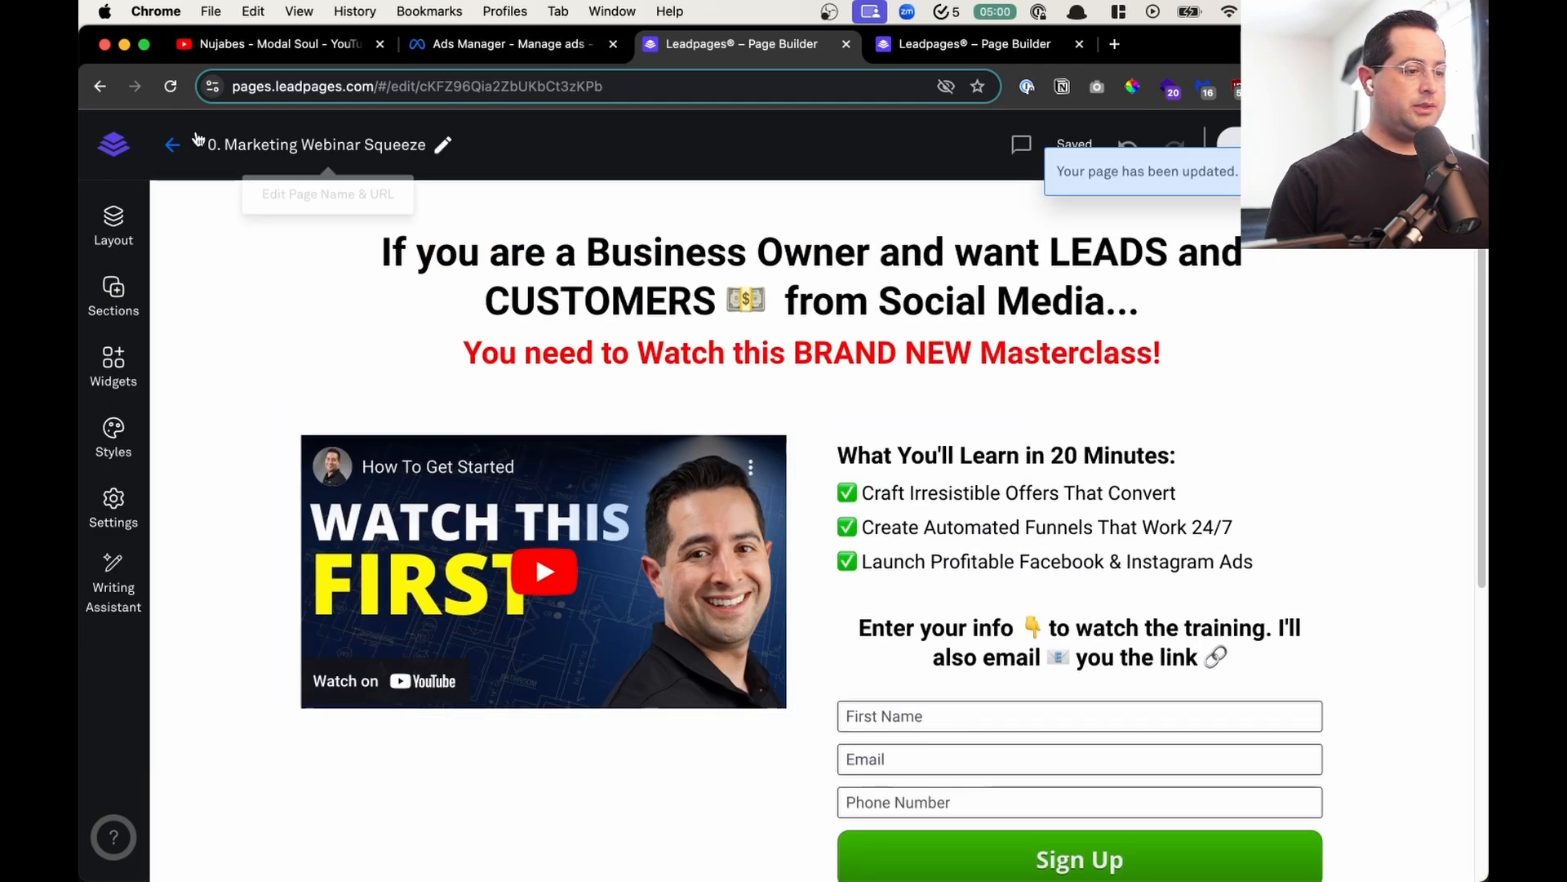
left_click(172, 145)
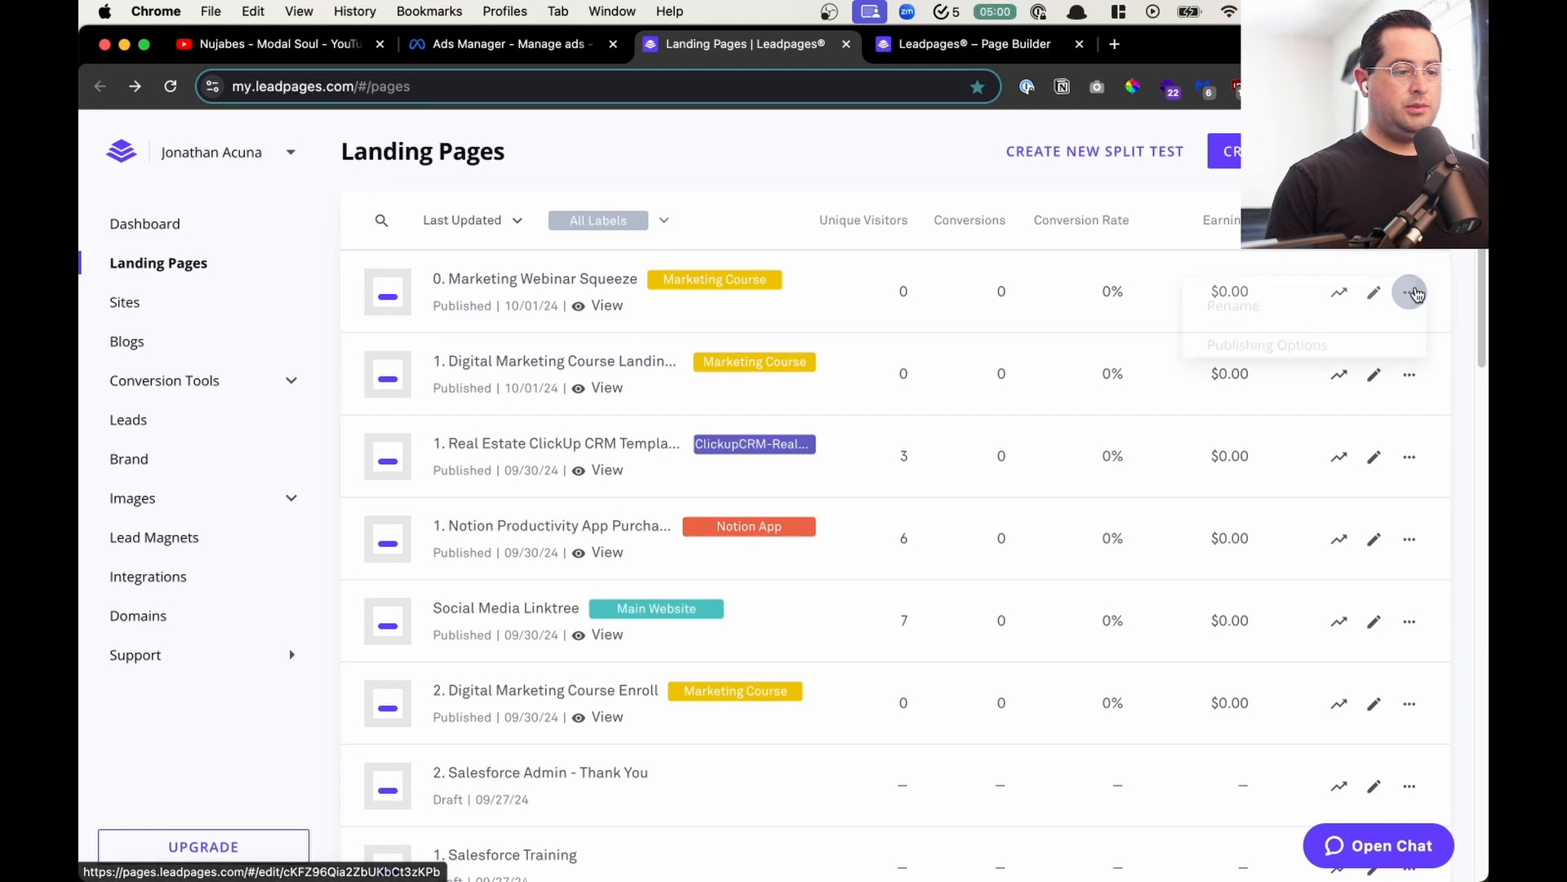
left_click(1410, 292)
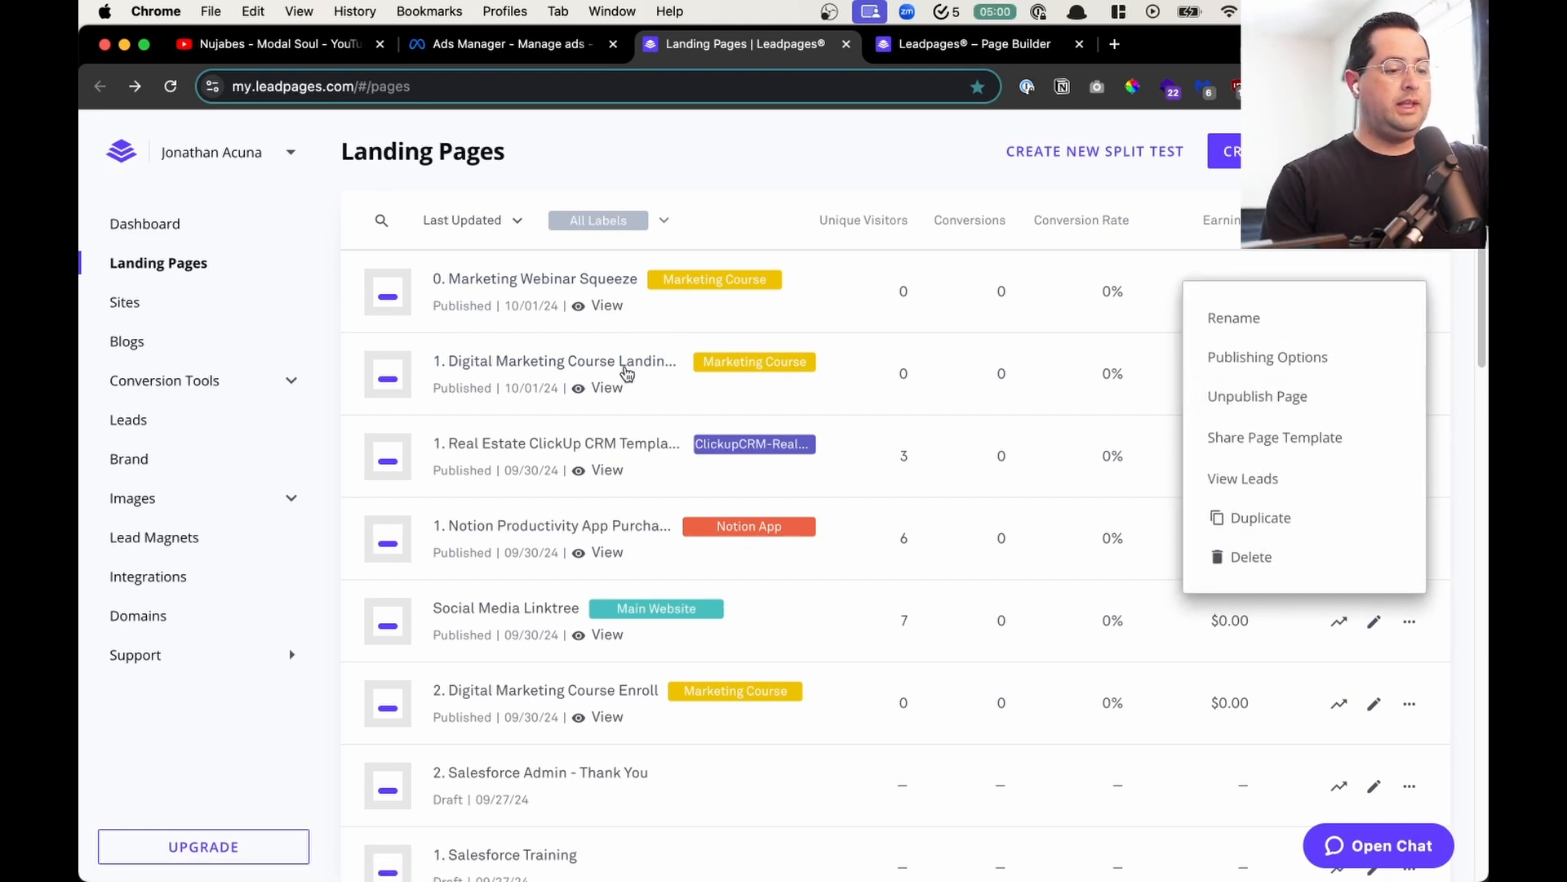
left_click(619, 214)
left_click(598, 222)
left_click(622, 325)
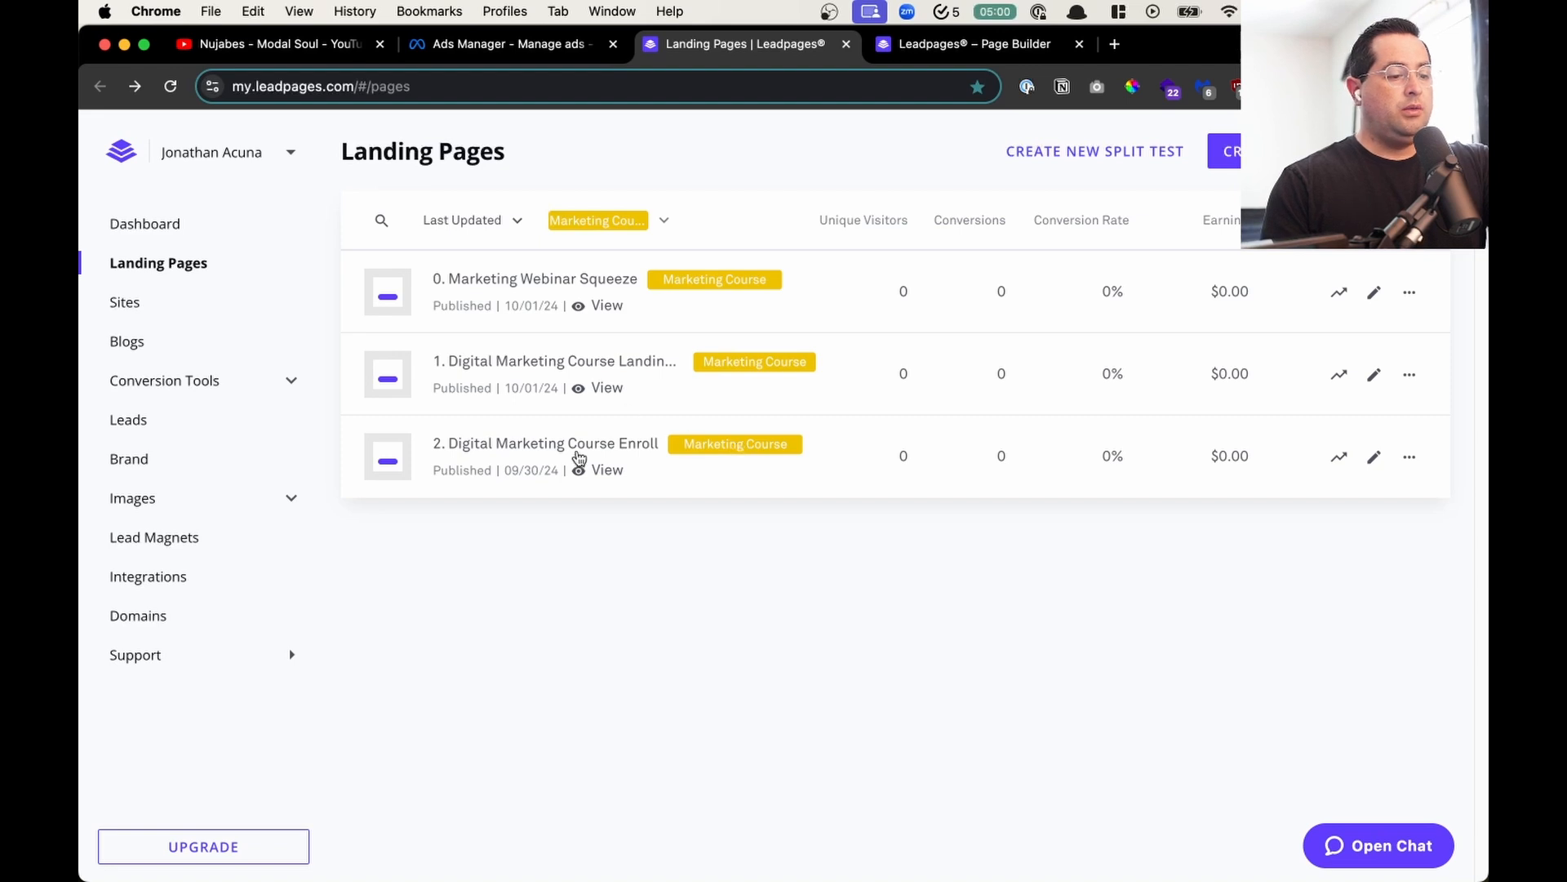
- Rename the course enroll page as "3. Digital Marketing Course Enroll"
left_click(1408, 456)
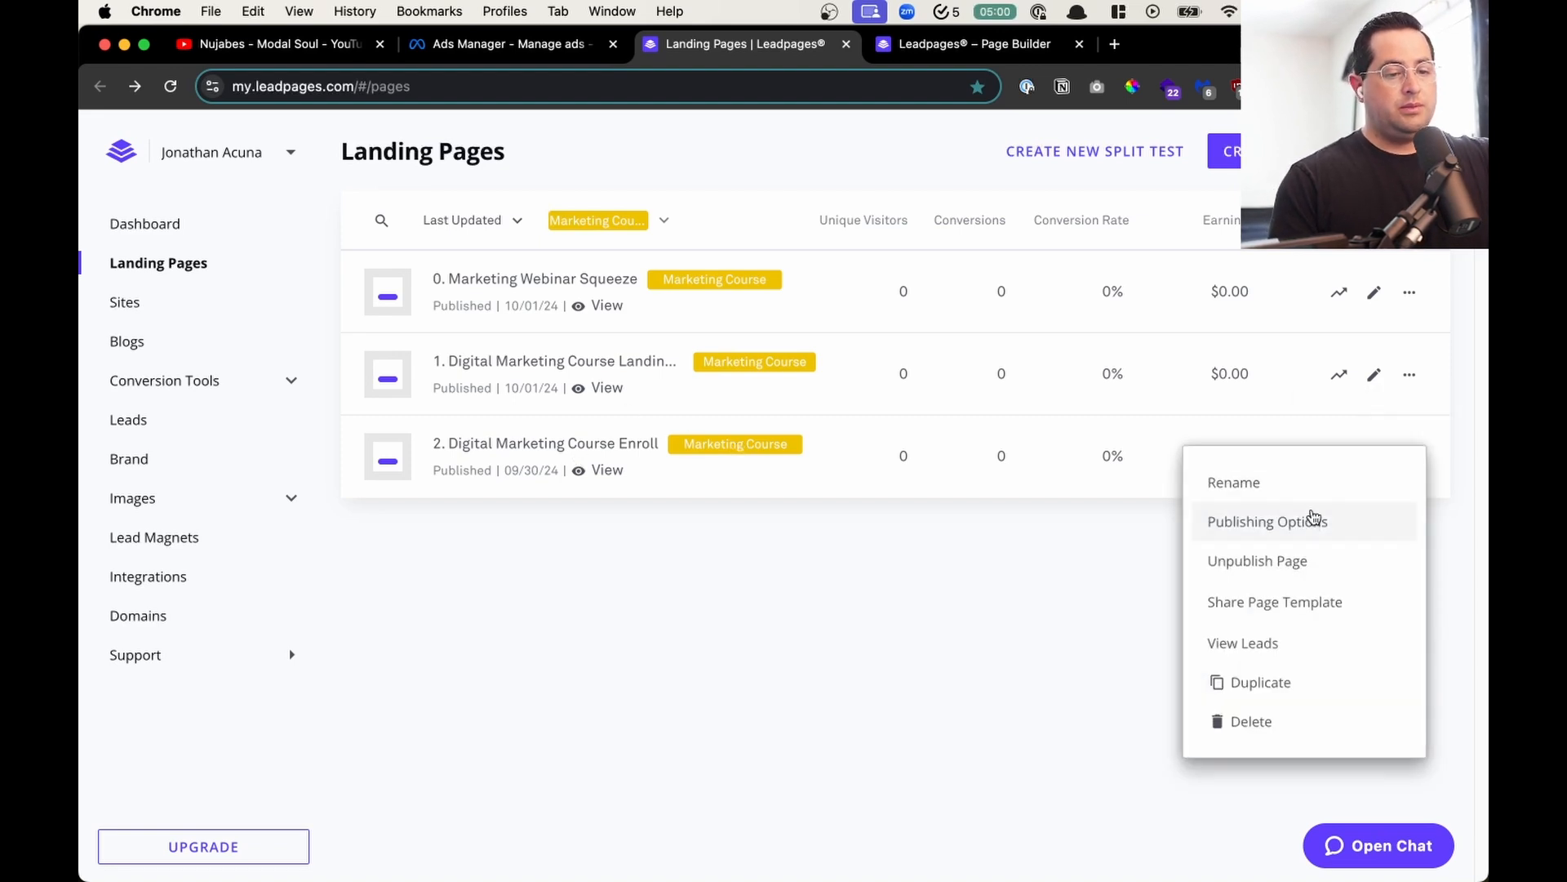
left_click(1314, 485)
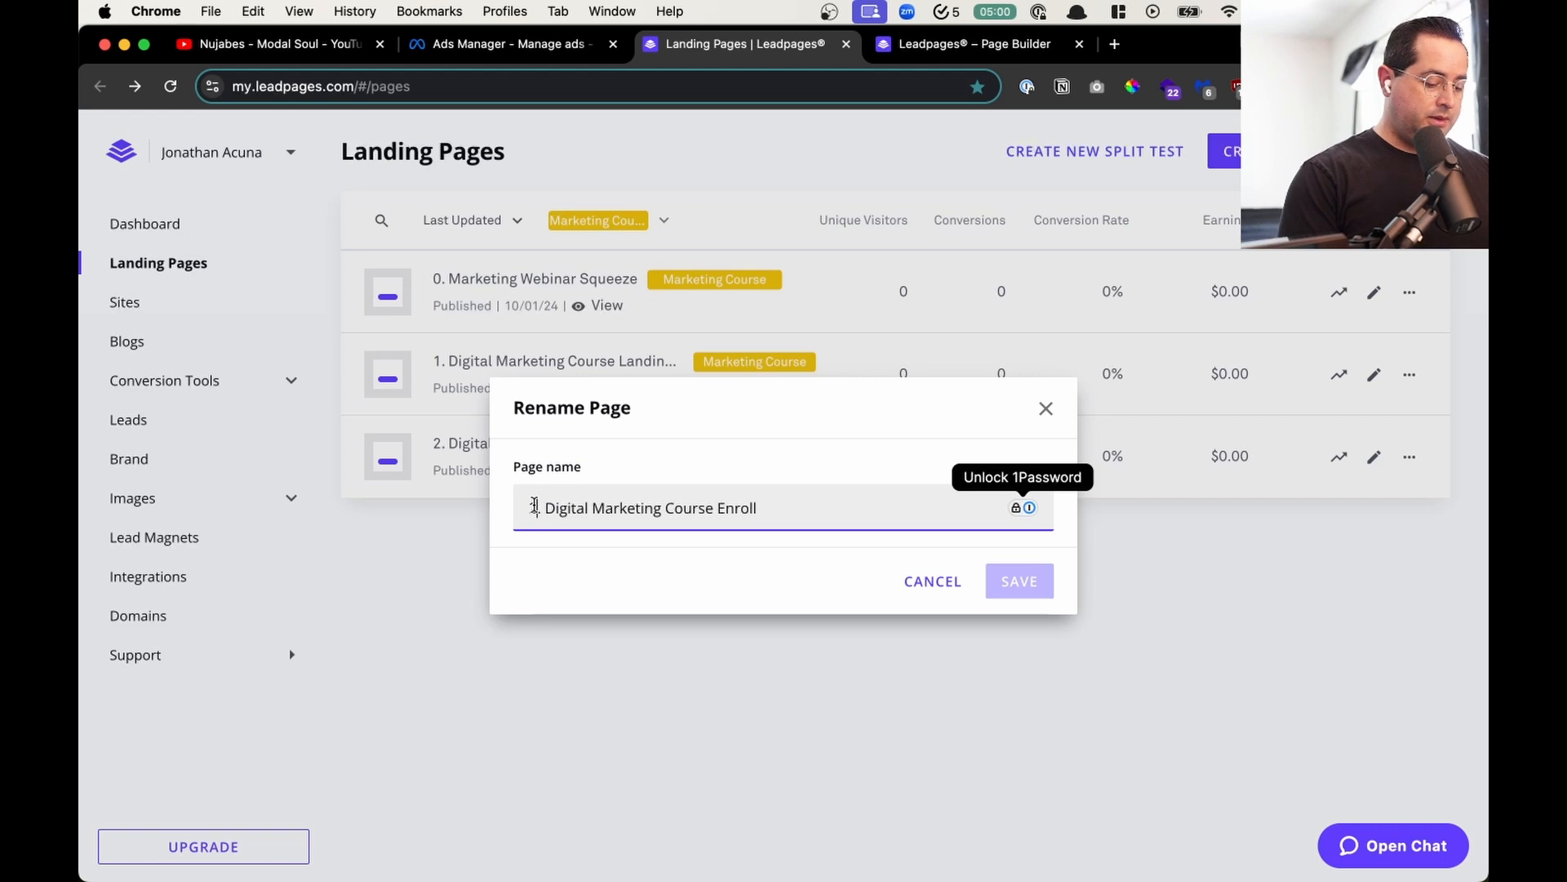
left_click(536, 507)
key("BackSpace")
type("3")
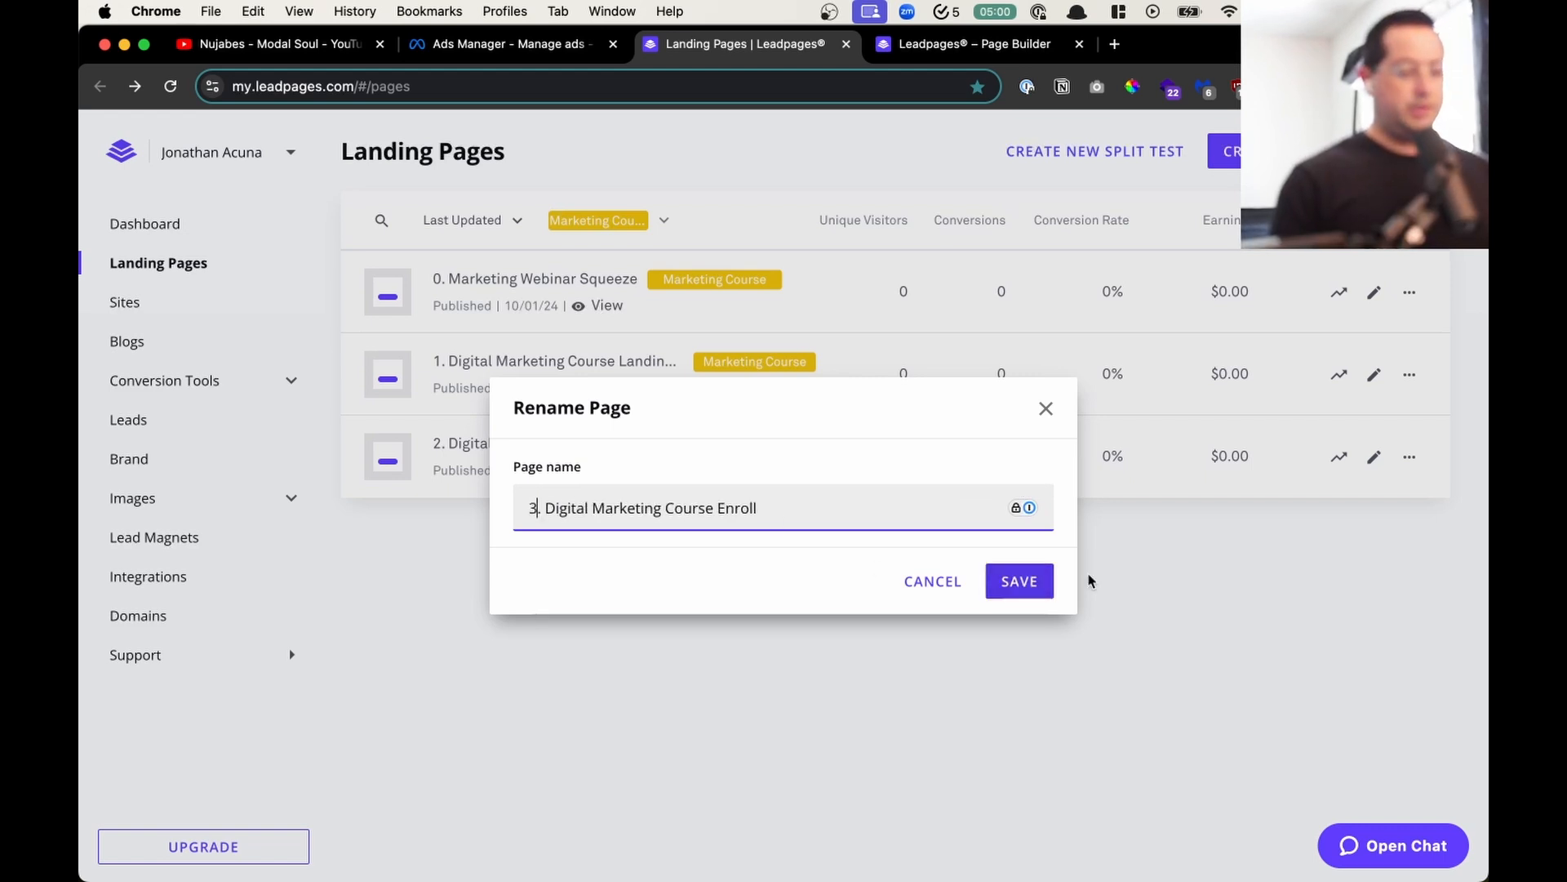
left_click(1042, 583)
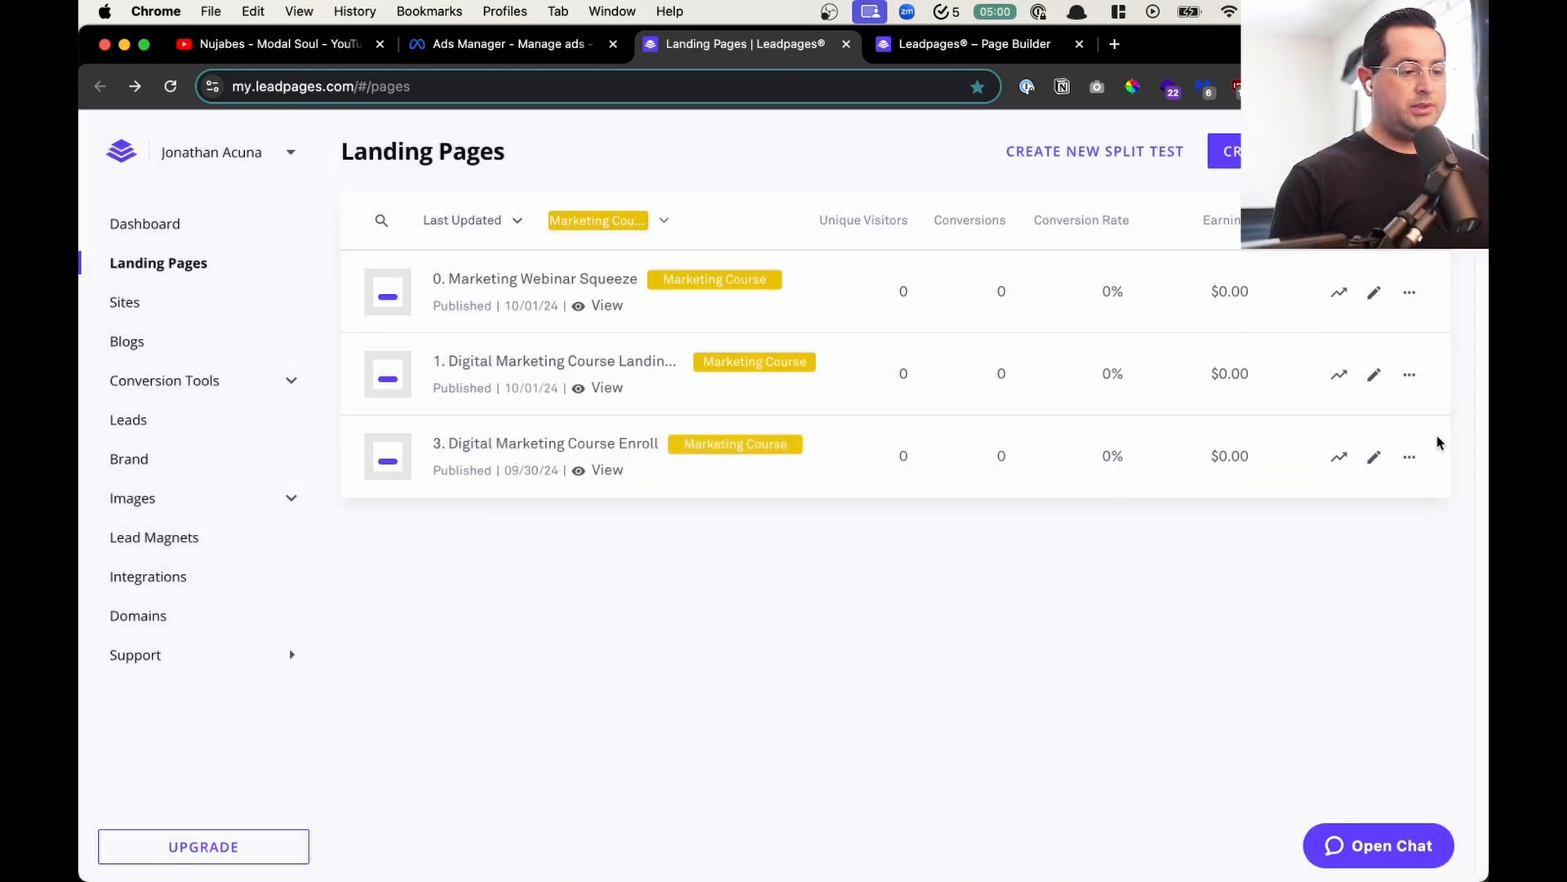
- Rename the course landing page as "2. Digital Marketing Course Landing Page"
left_click(1410, 375)
left_click(1352, 410)
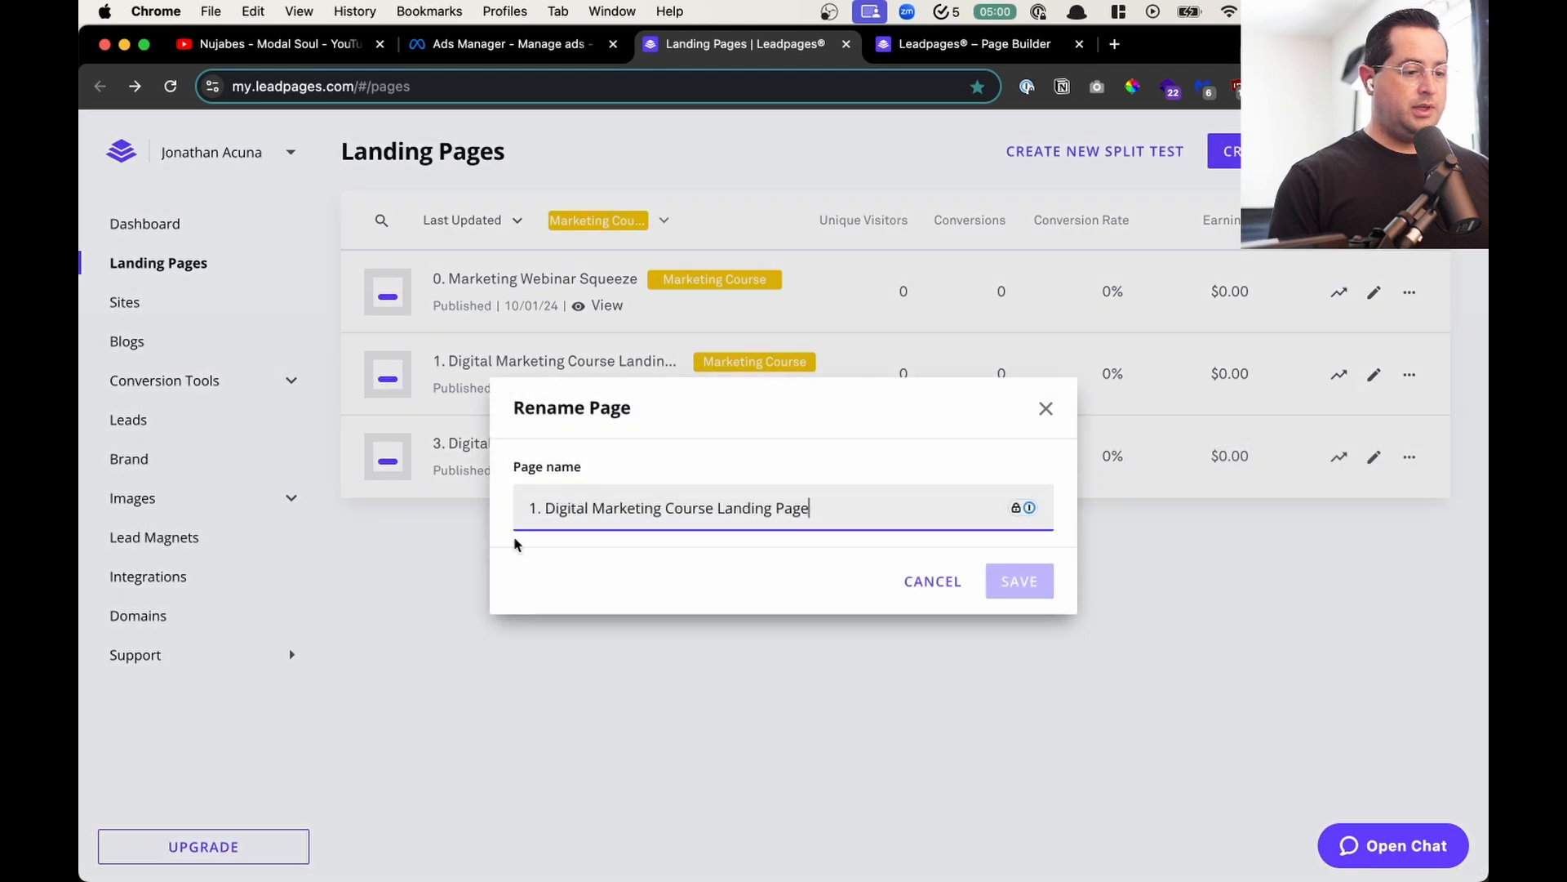
key("BackSpace")
key("BackSpace")
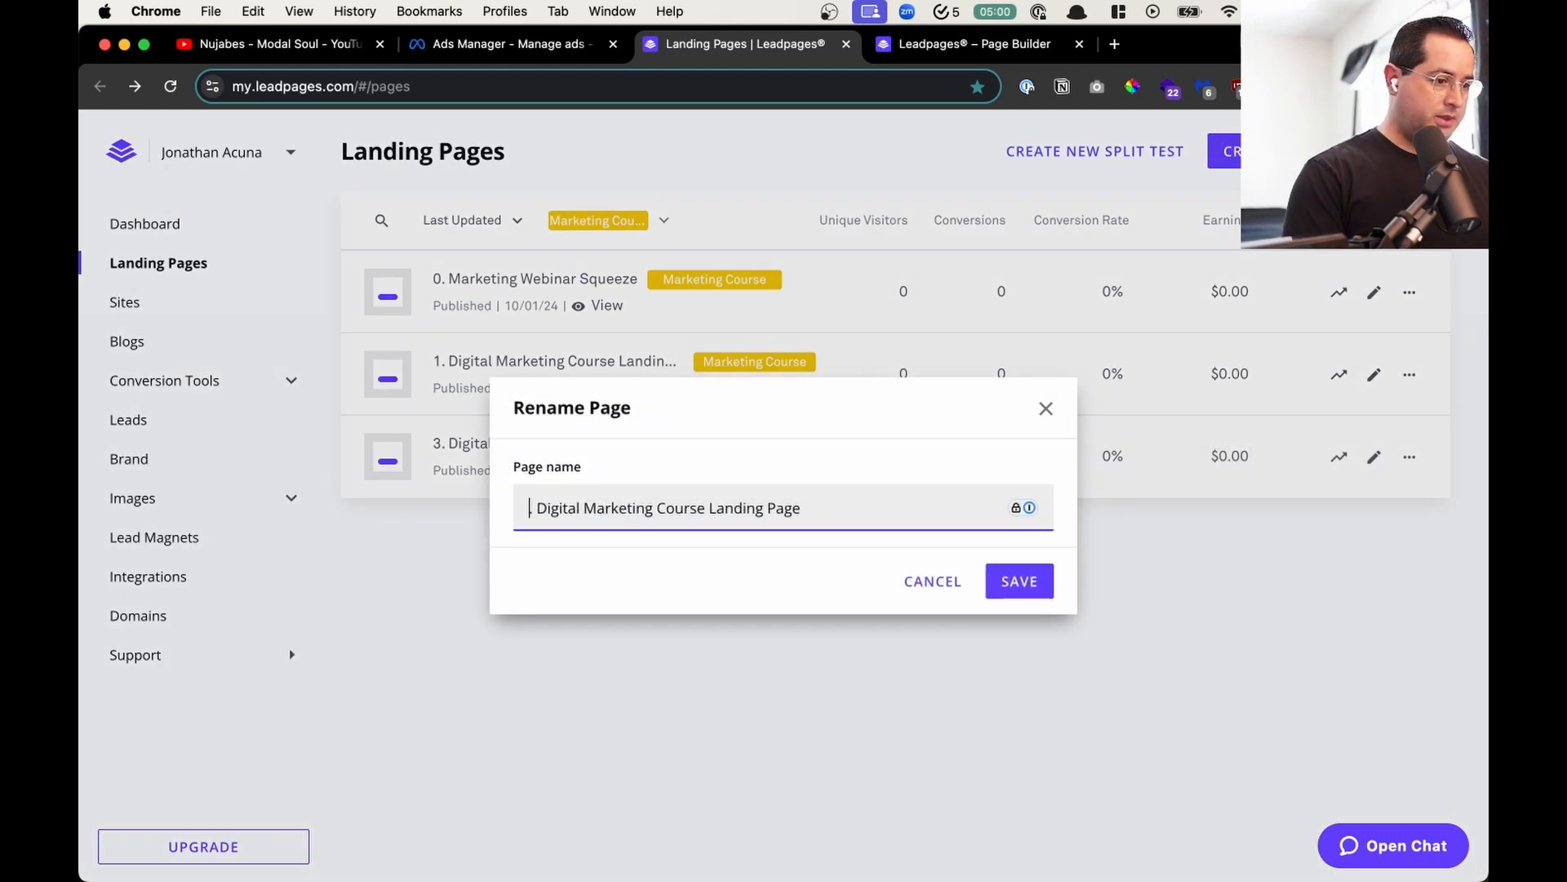
type("2.")
left_click(1025, 582)
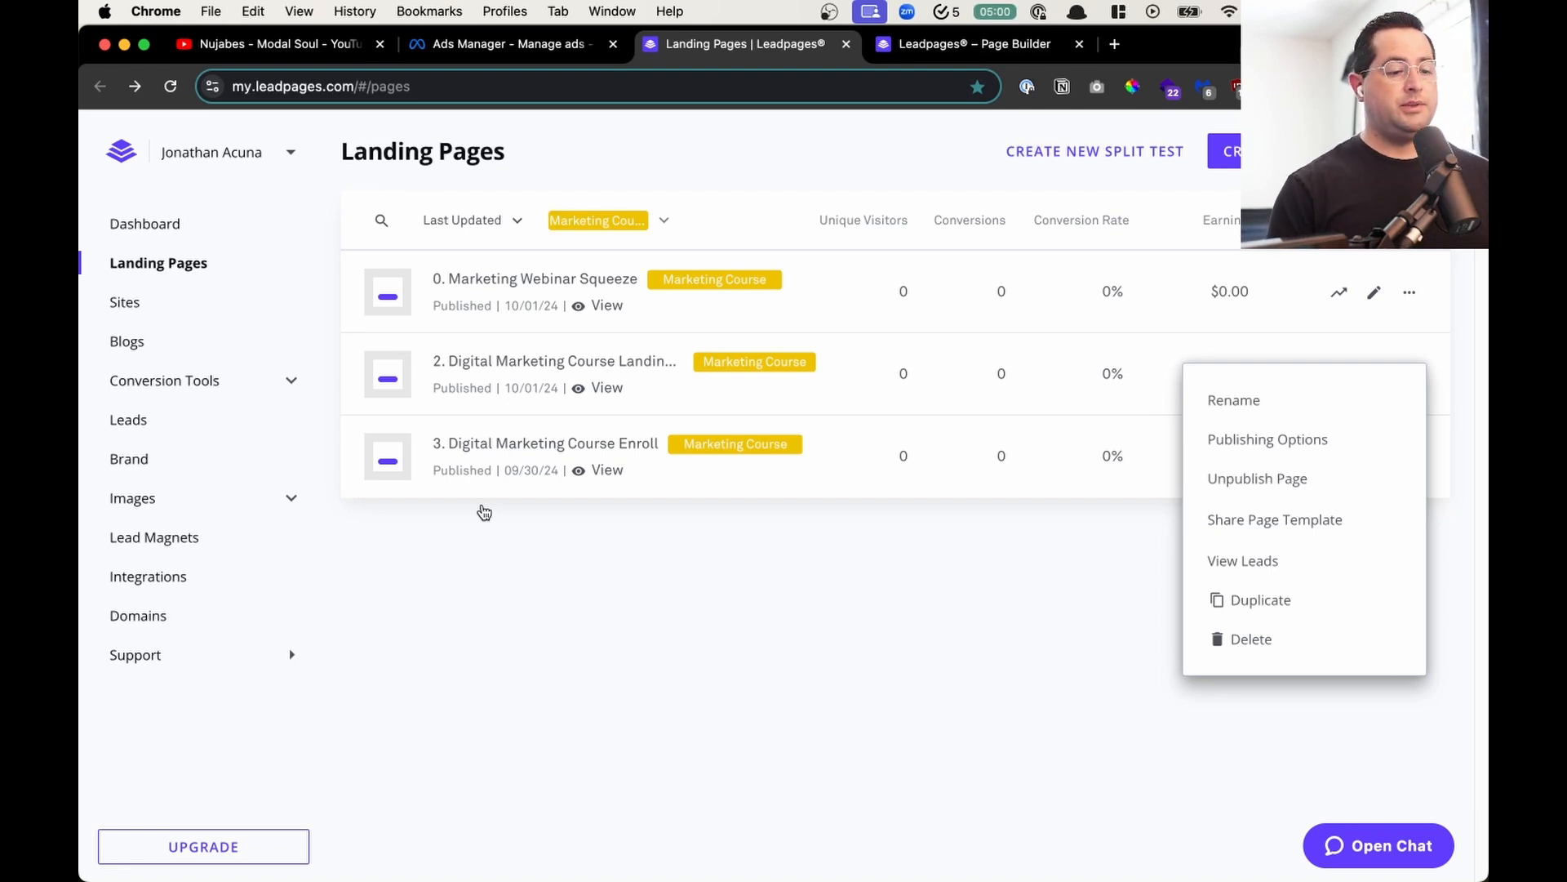
left_click(592, 562)
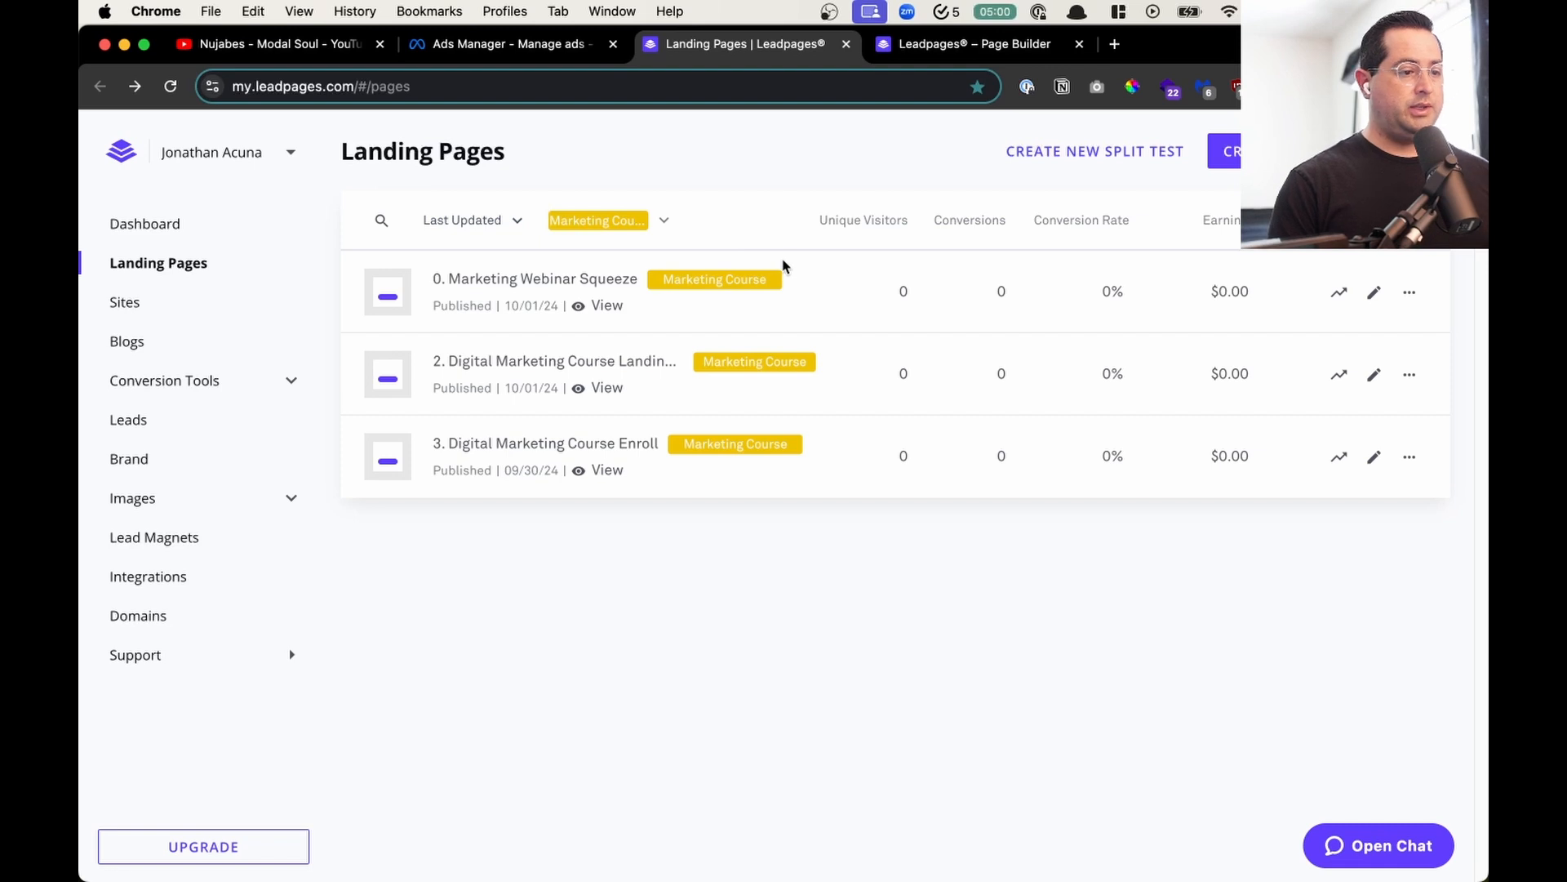
- Close the browser tab still editing the Digital Marketing Course landing page and reload the landing pages list
left_click(579, 46)
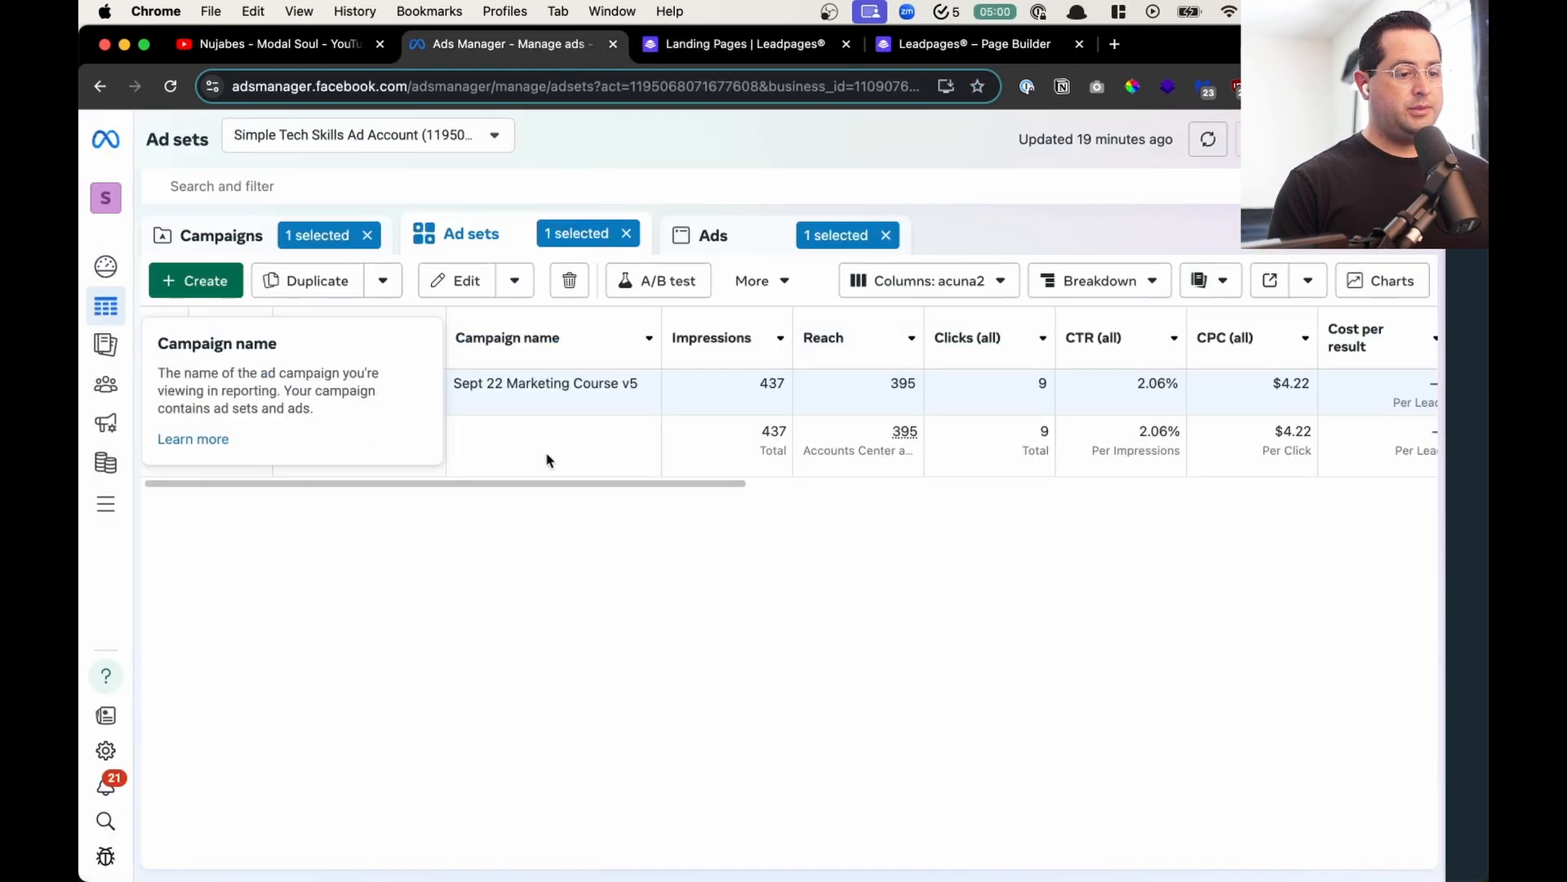
left_click(722, 49)
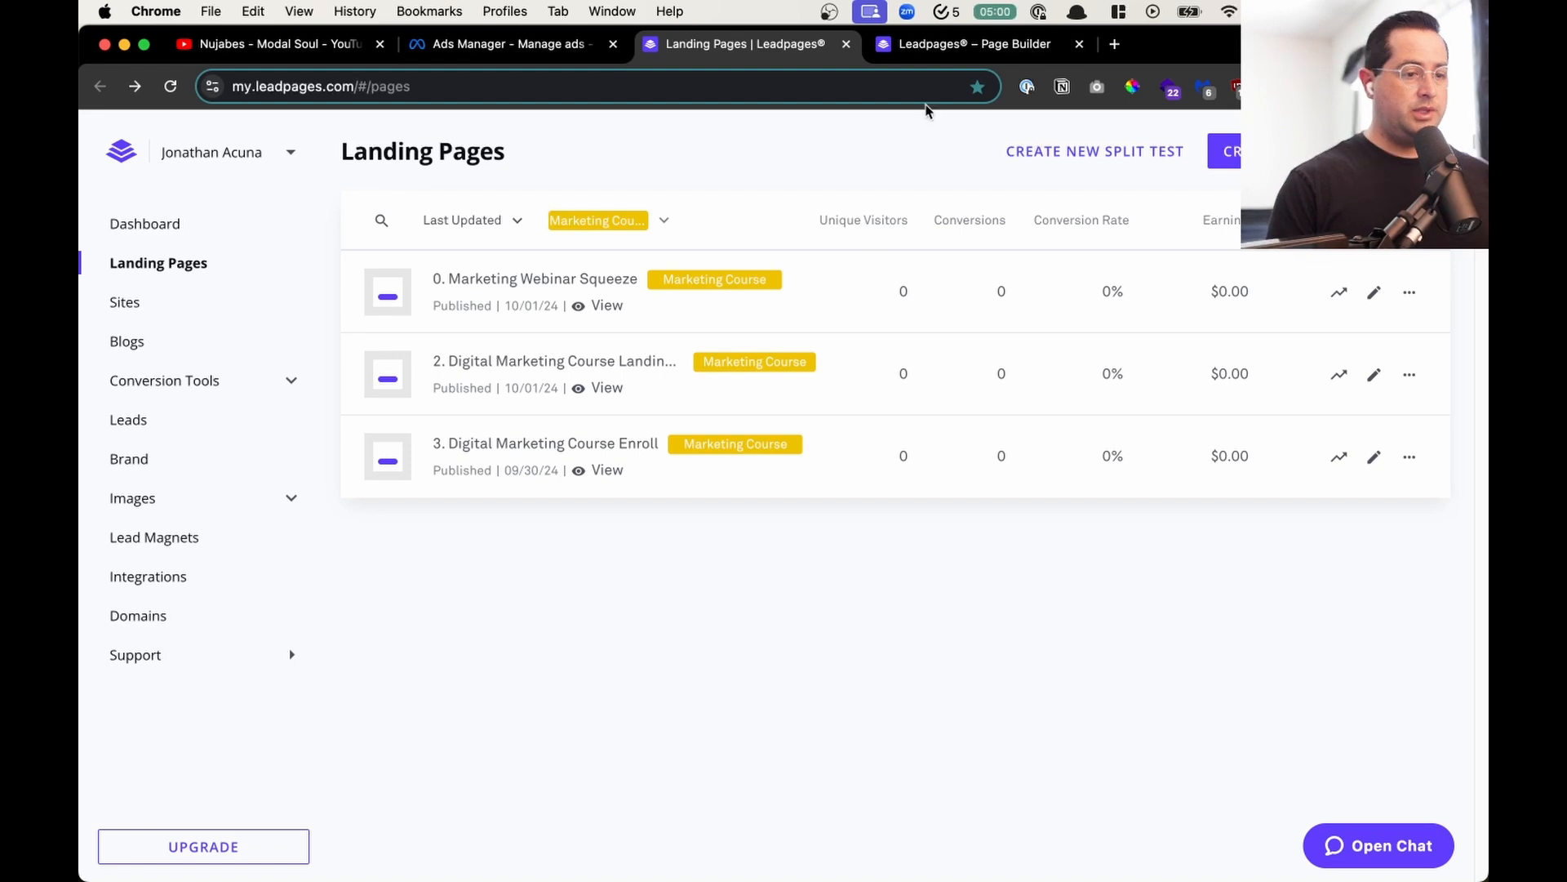
left_click(958, 51)
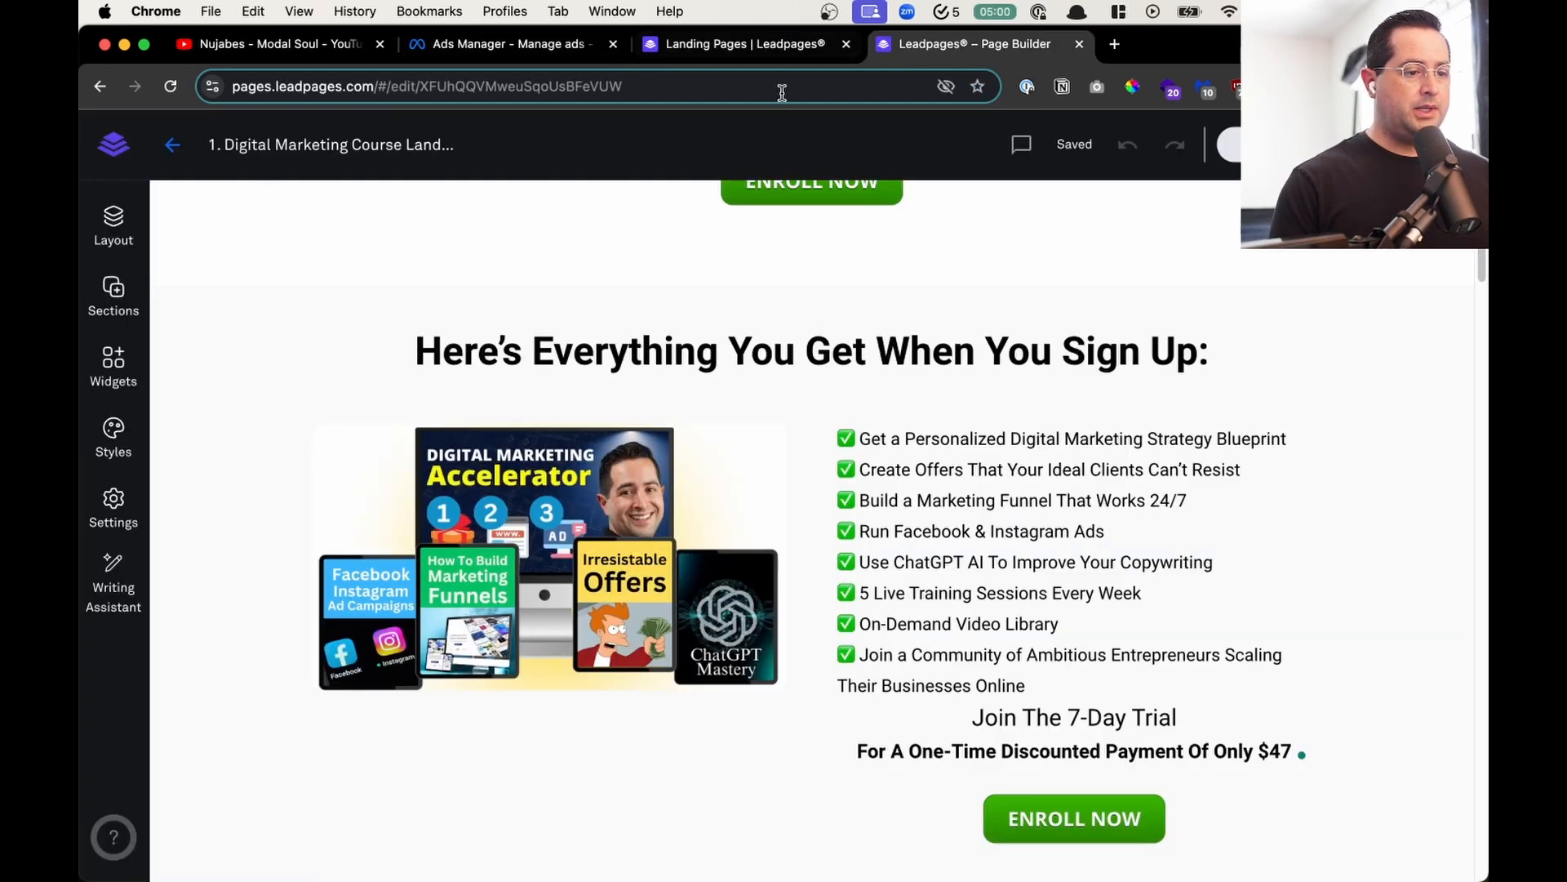
key("super+w")
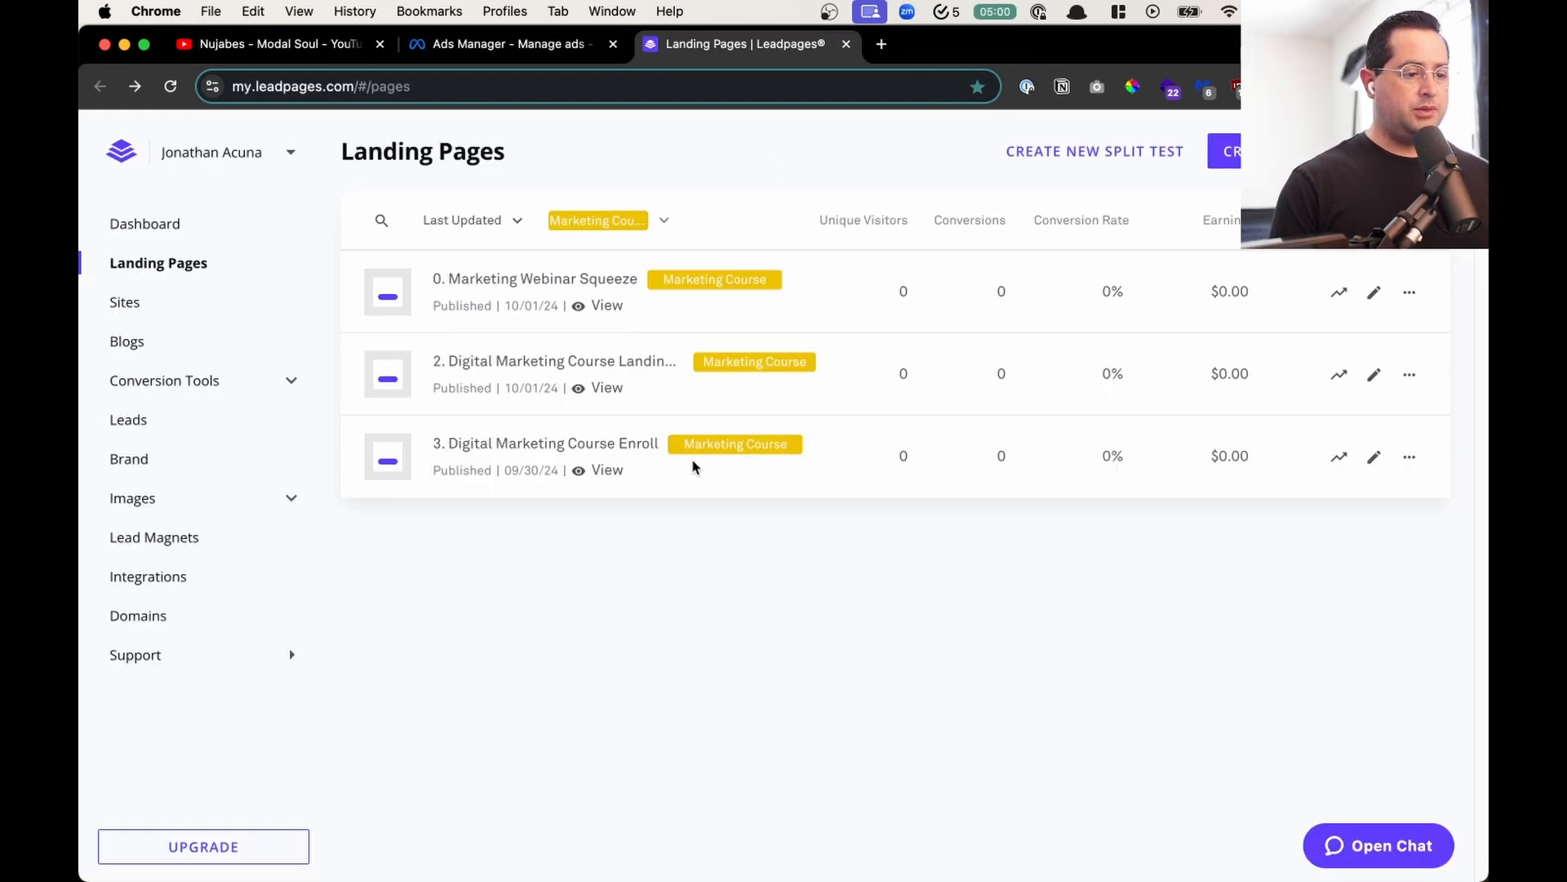
key("super+r")
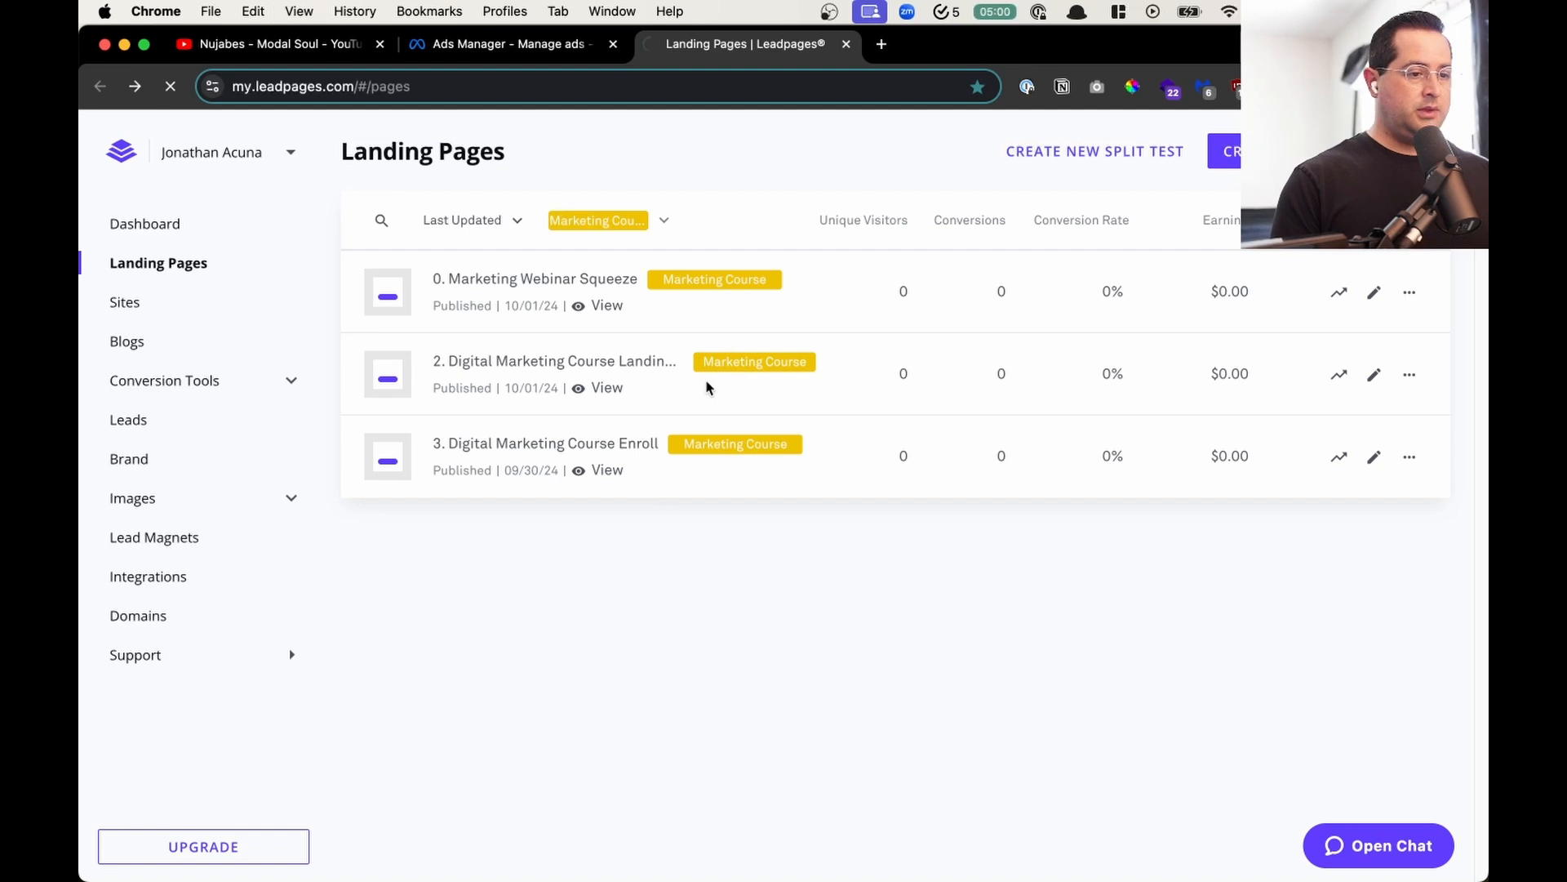
- Filter the landing pages list by the Marketing Course label and sort it A to Z
left_click(621, 222)
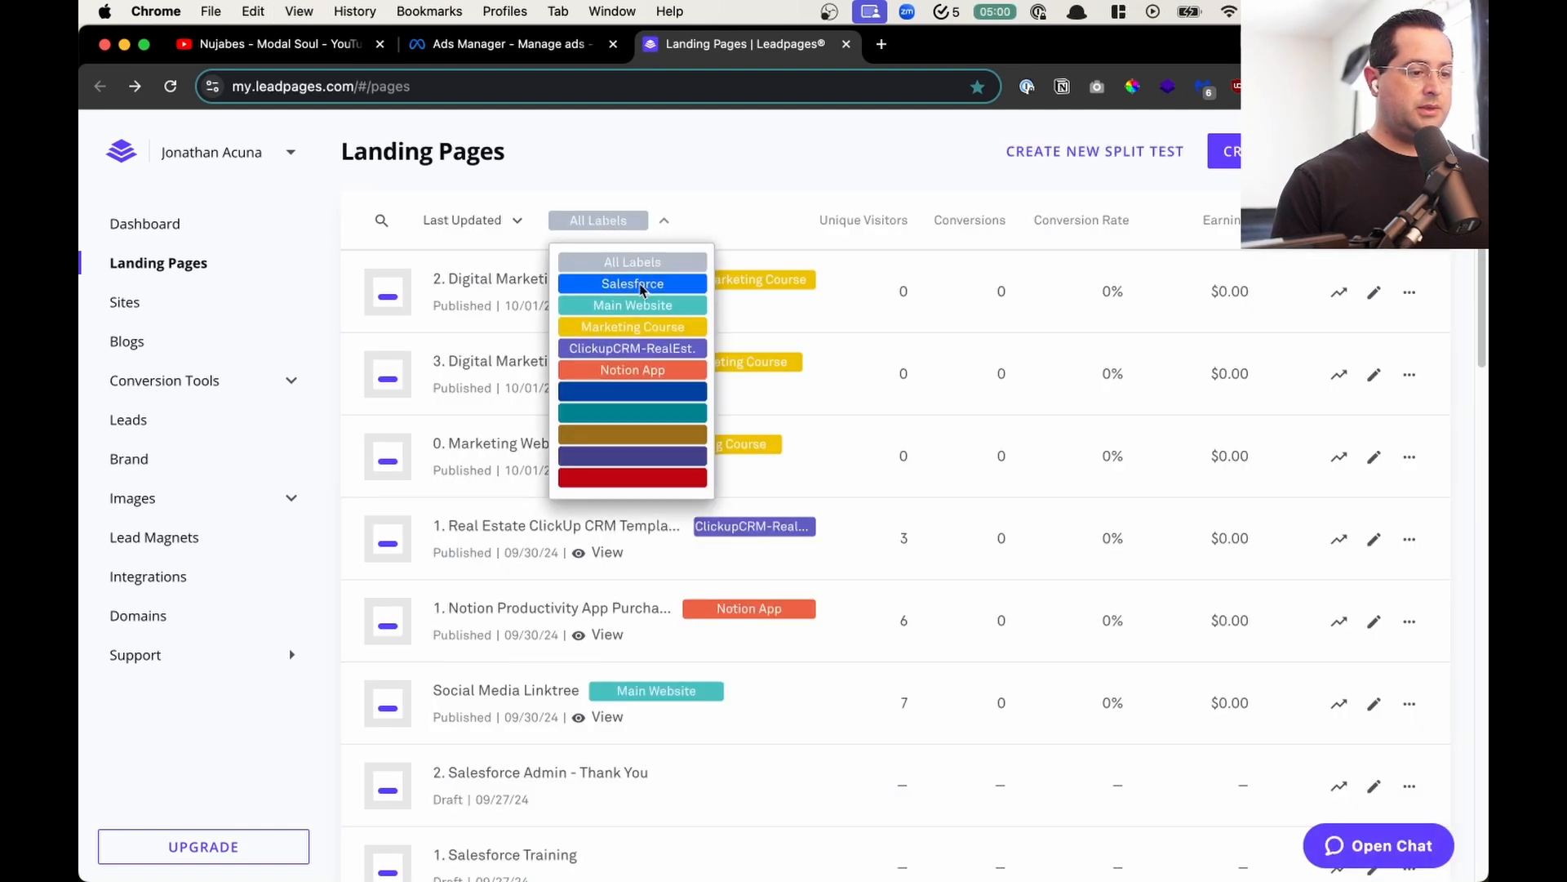
left_click(653, 333)
left_click(467, 231)
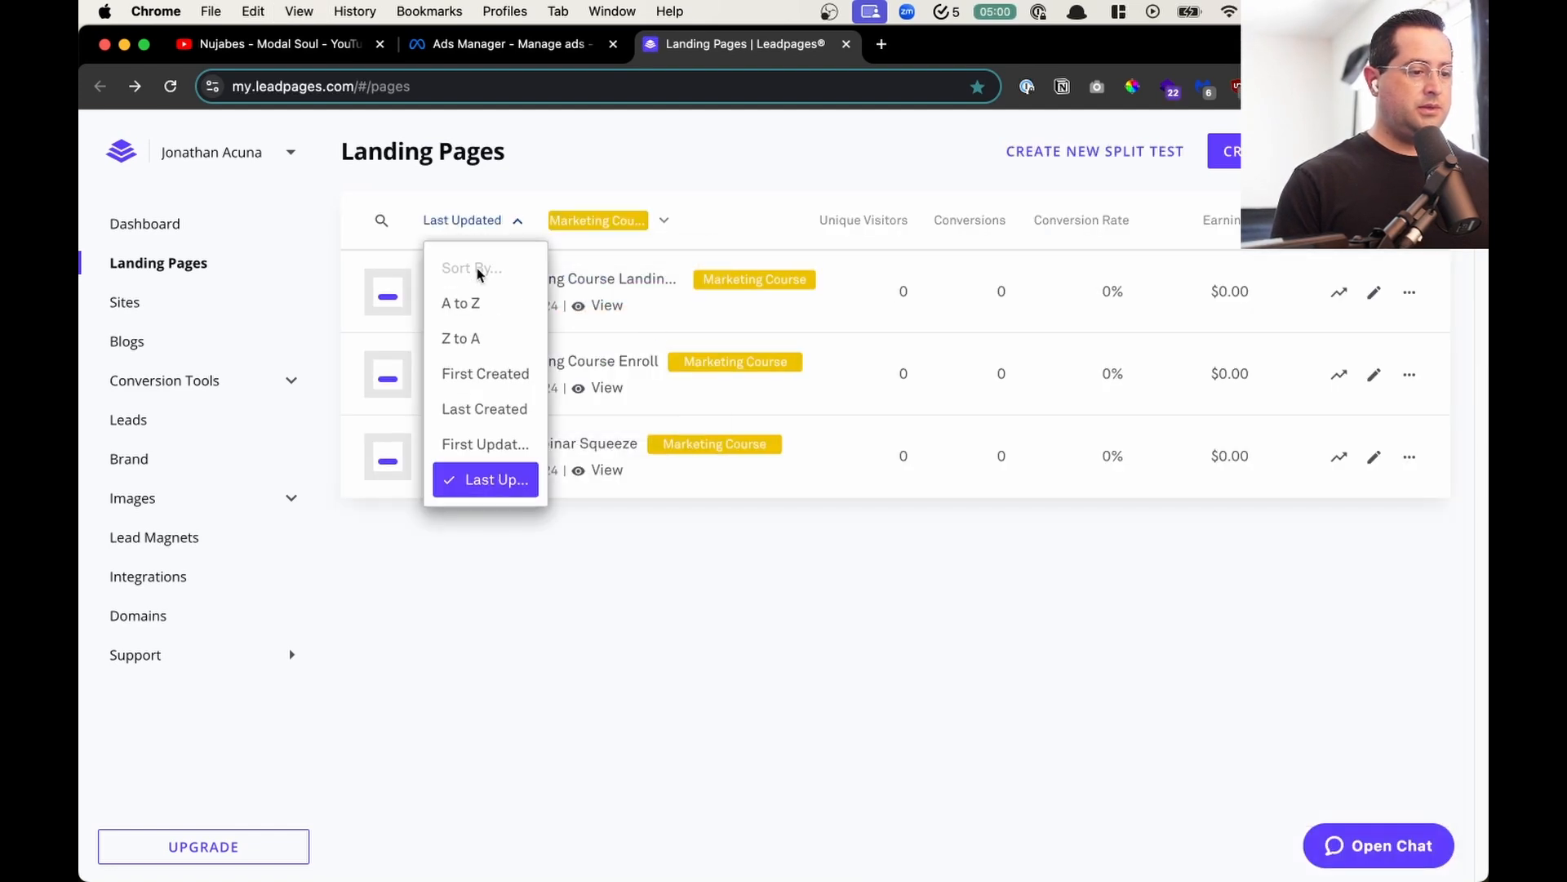
left_click(472, 298)
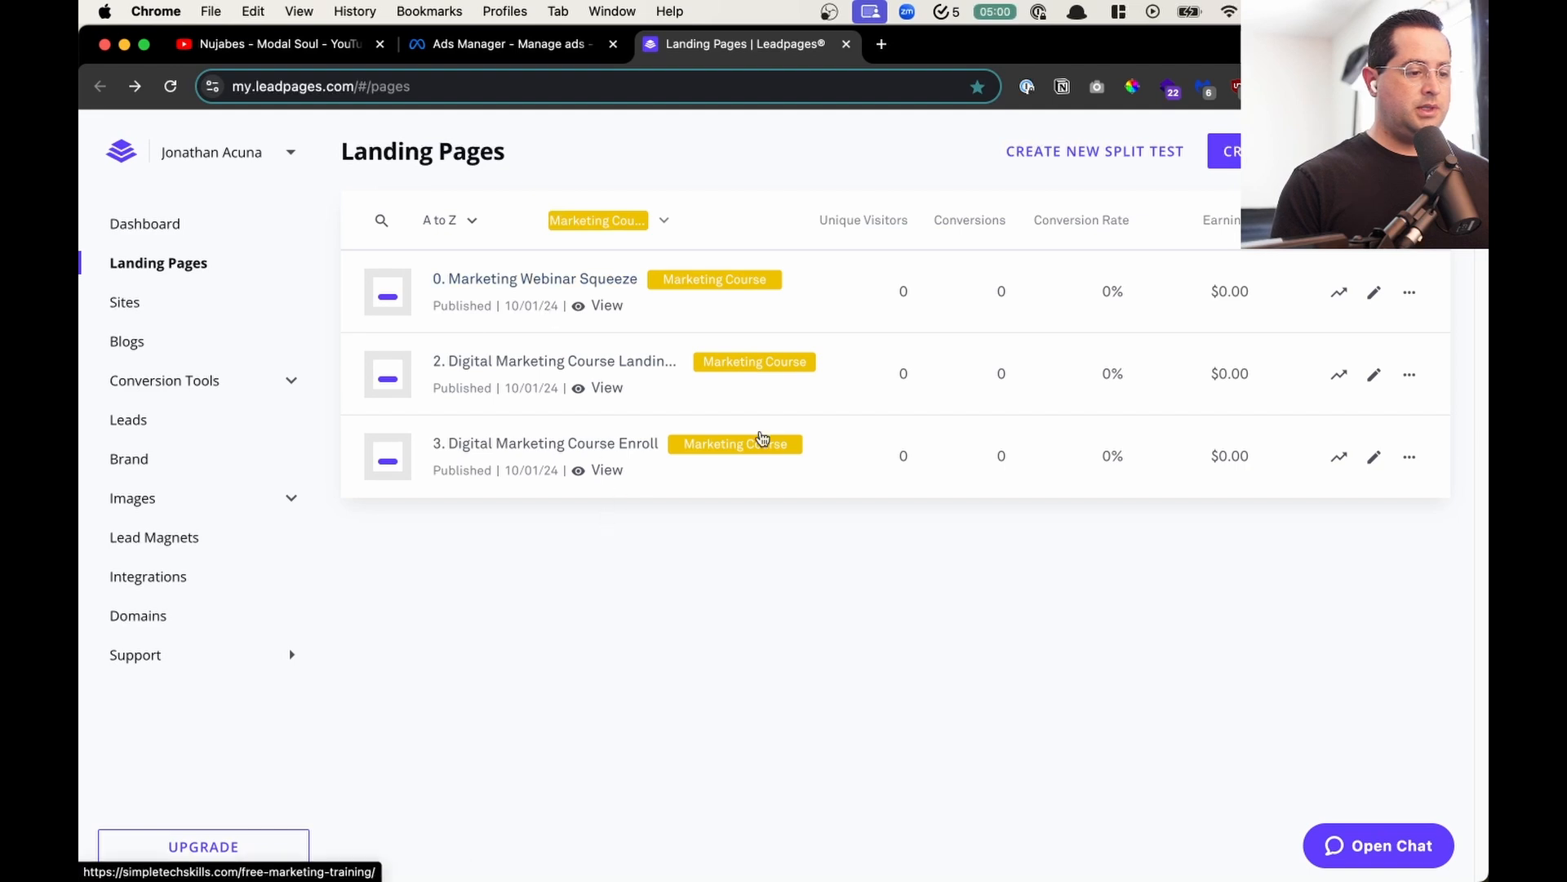
- Duplicate the marketing webinar squeeze page as "1. Marketing Webinar Watch" and start building it
left_click(1409, 293)
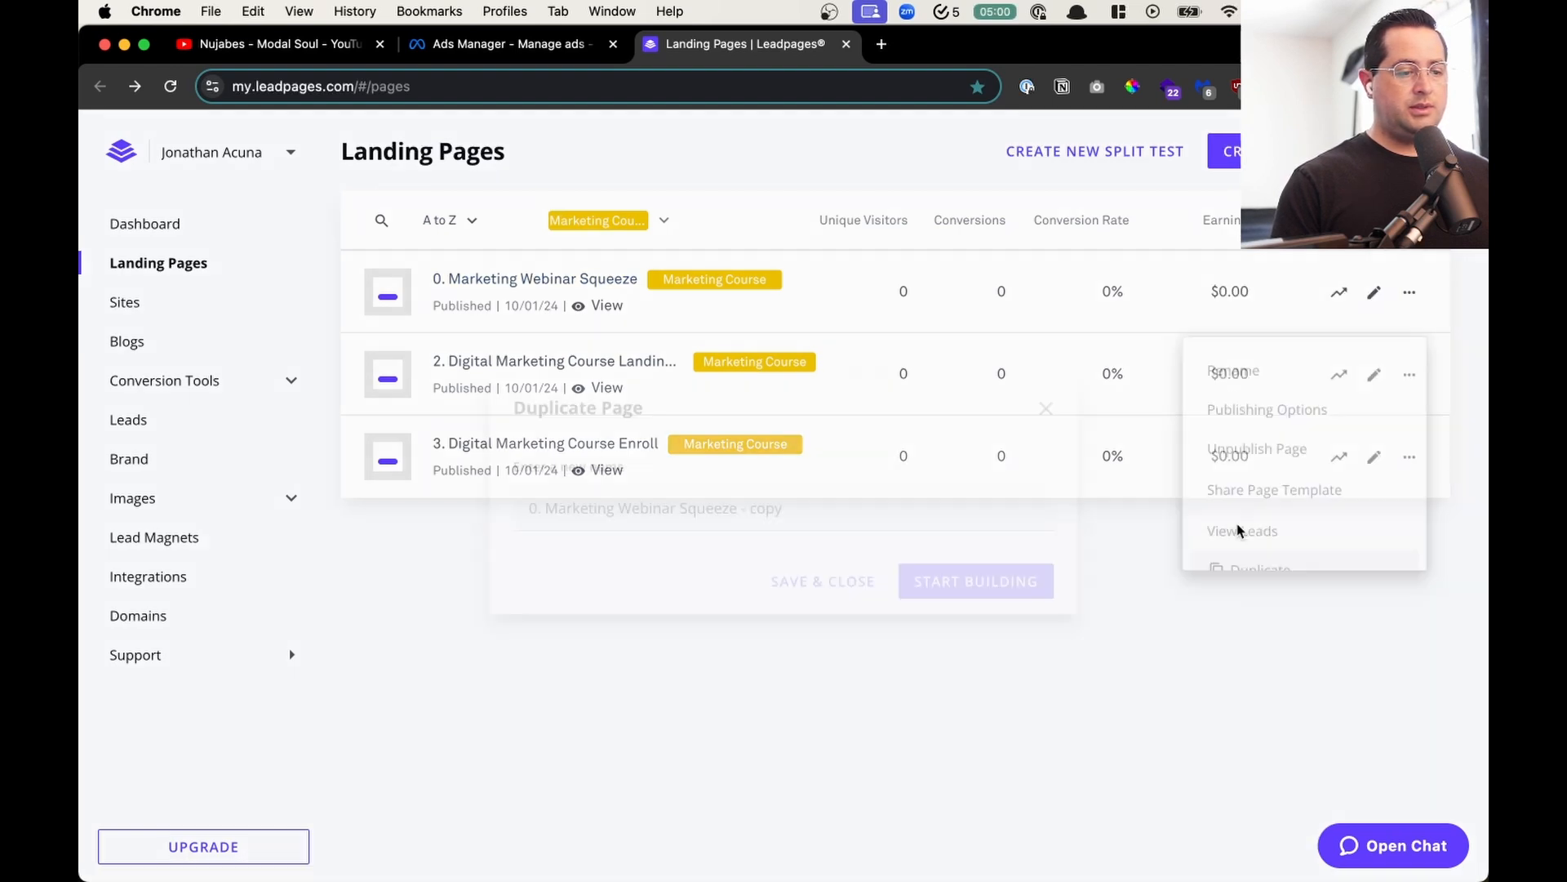
left_click(1249, 577)
left_click(532, 507)
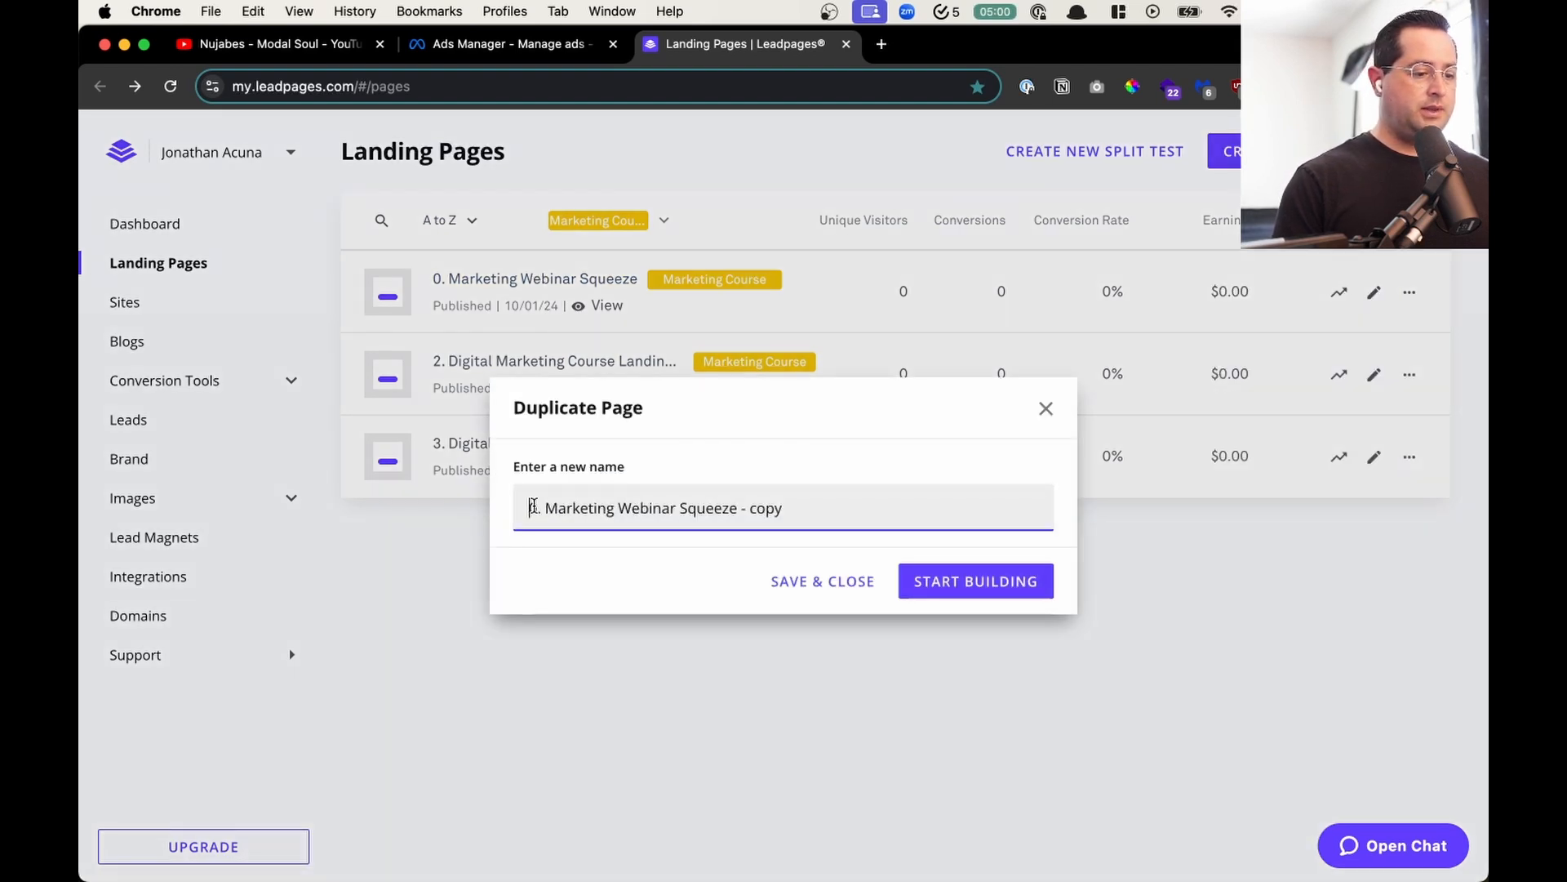
key("BackSpace")
type("1")
key("super+Right")
key("BackSpace")
key("BackSpace")
key("BackSpace")
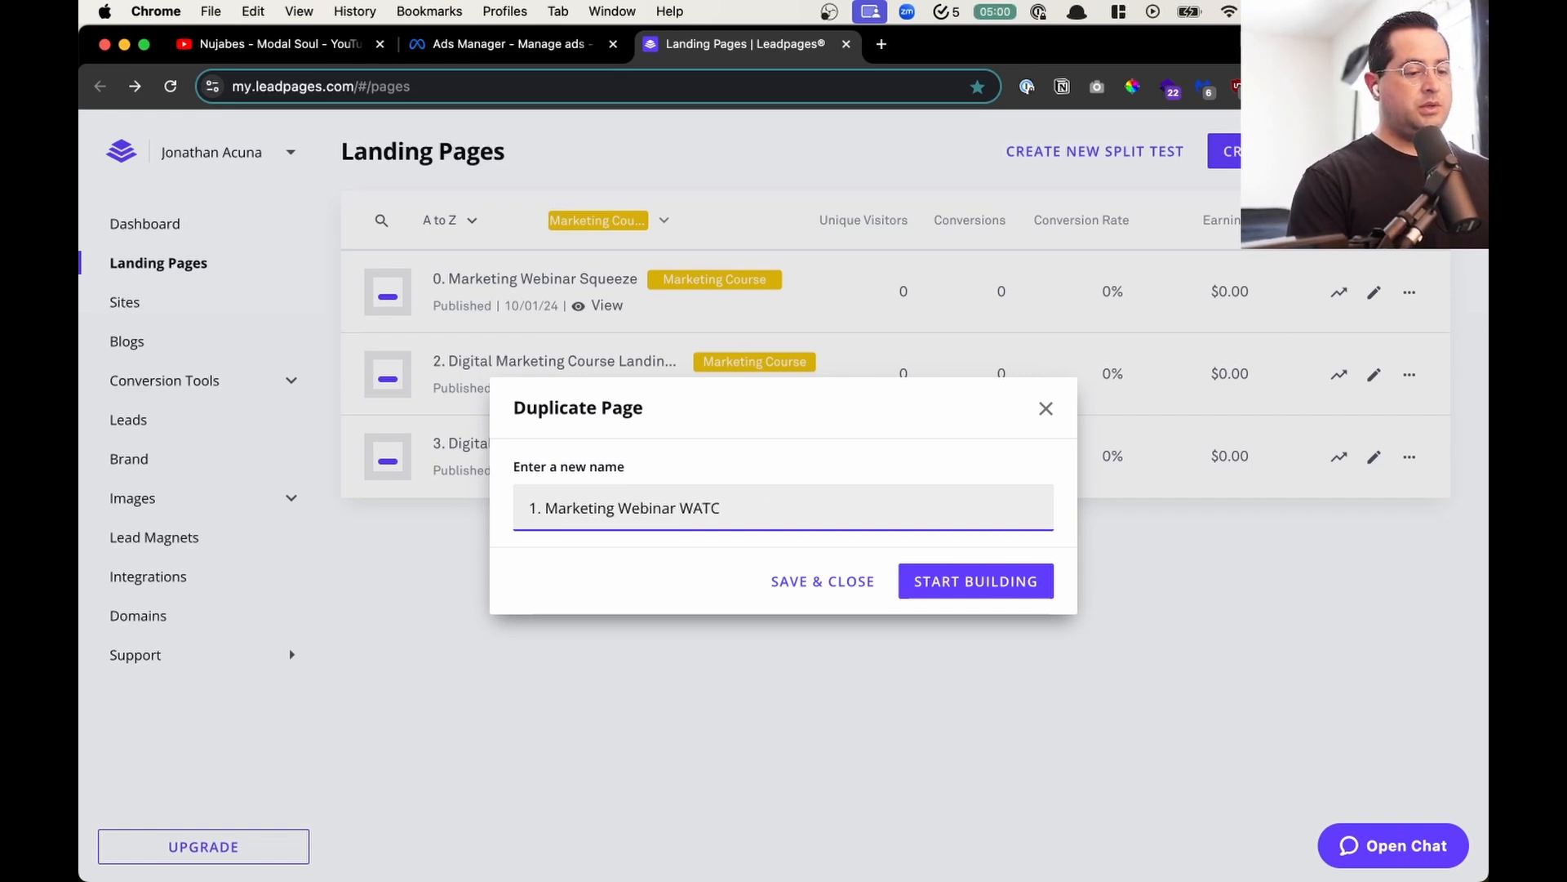
type("Watch")
key("Return")
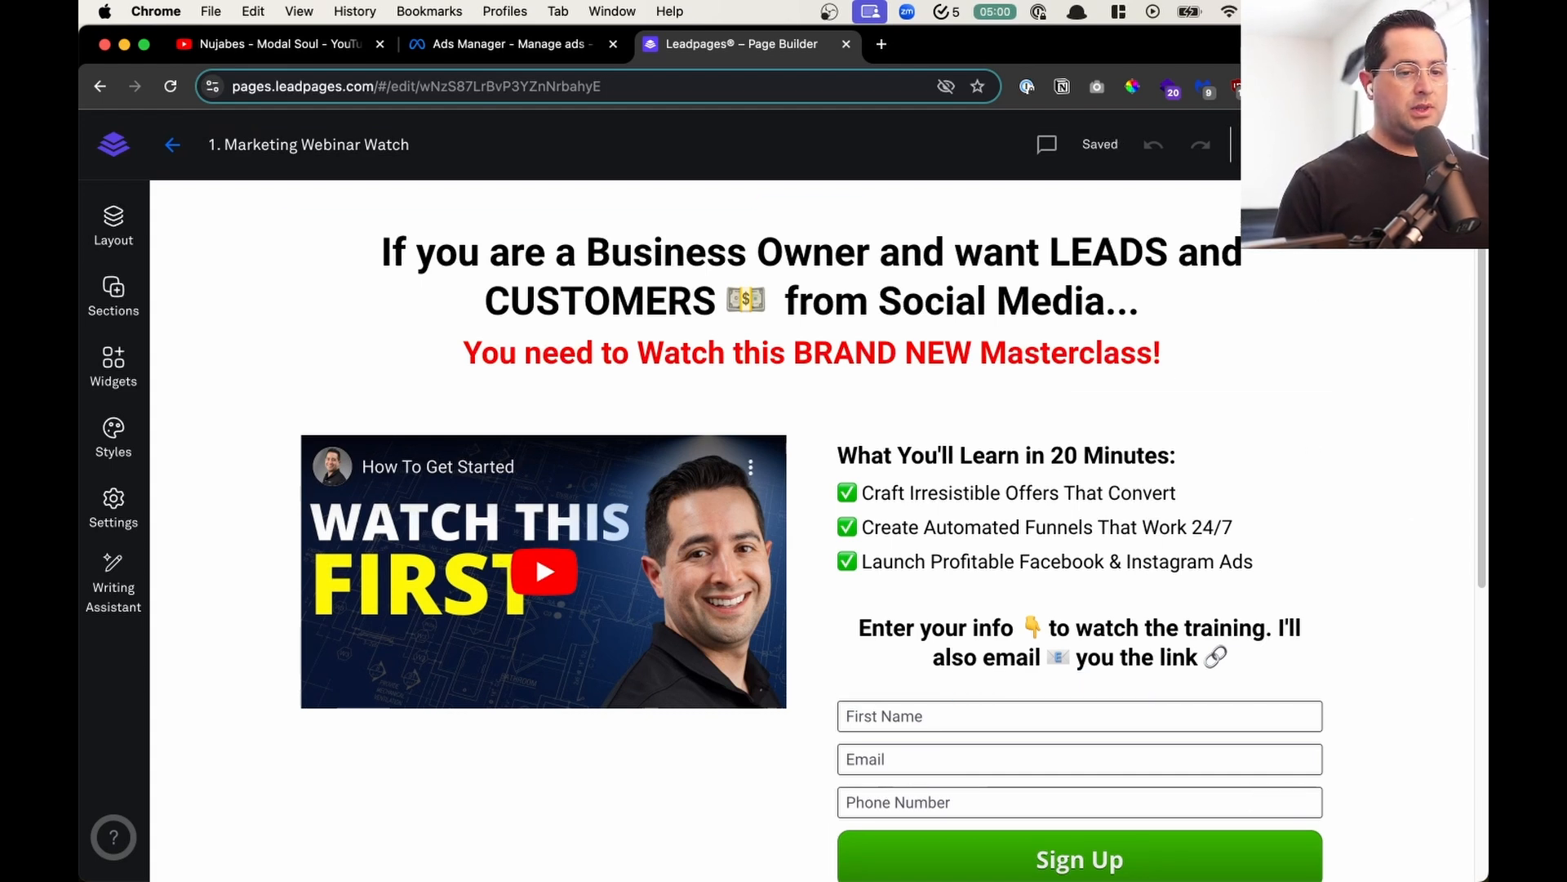
- Publish the watch page on simpletechskills.com with the slug leads-masterclass-watch
left_click(1430, 145)
triple_click(997, 461)
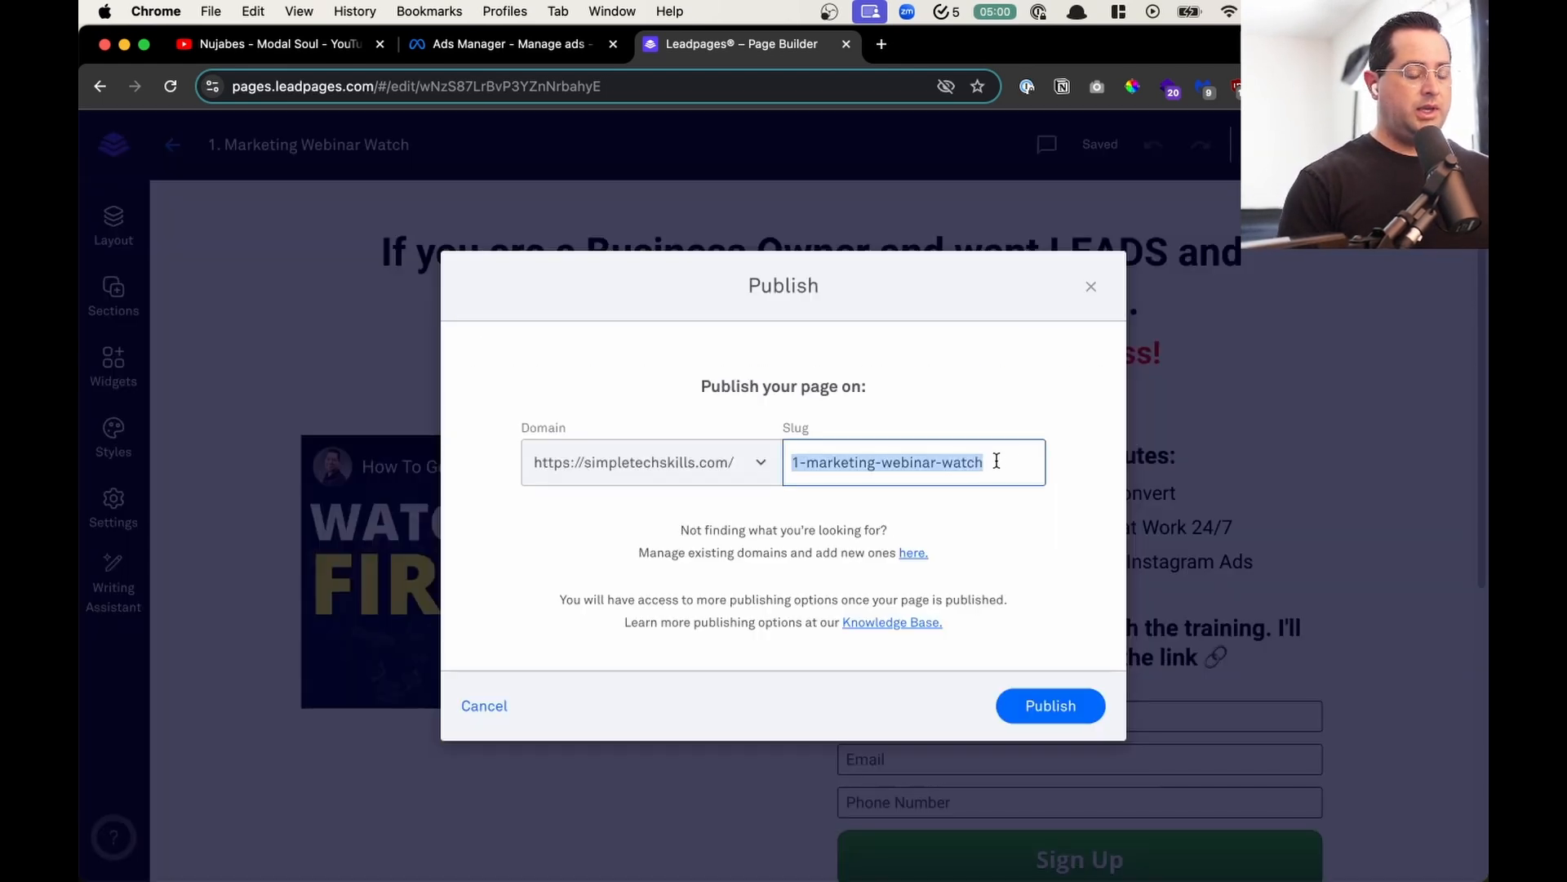
type("marketing-")
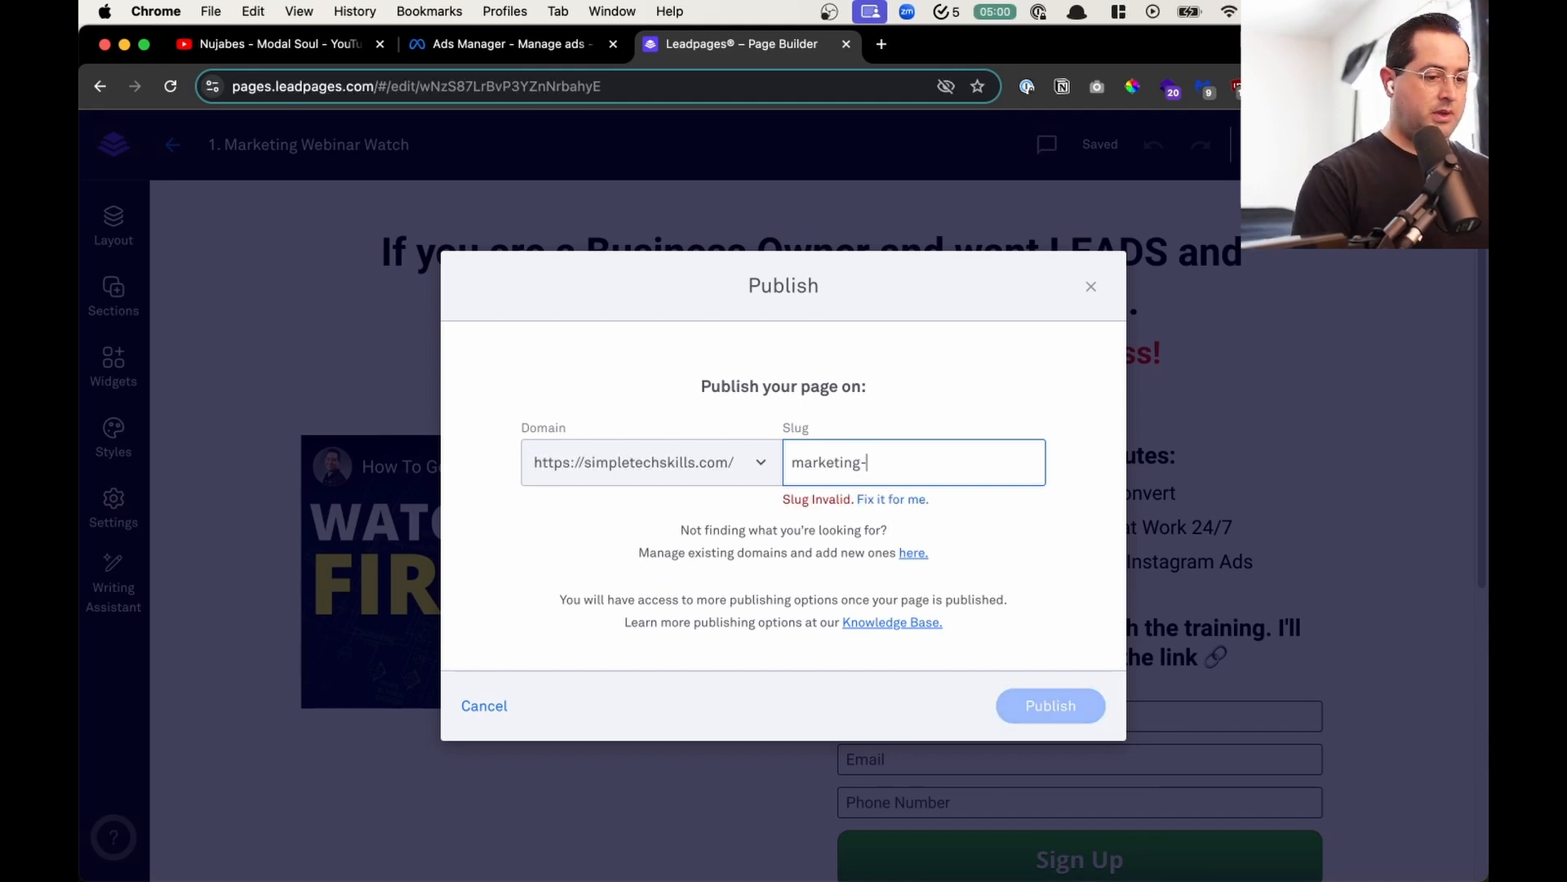
key("super+a")
type("leads-masterclass-")
key("BackSpace")
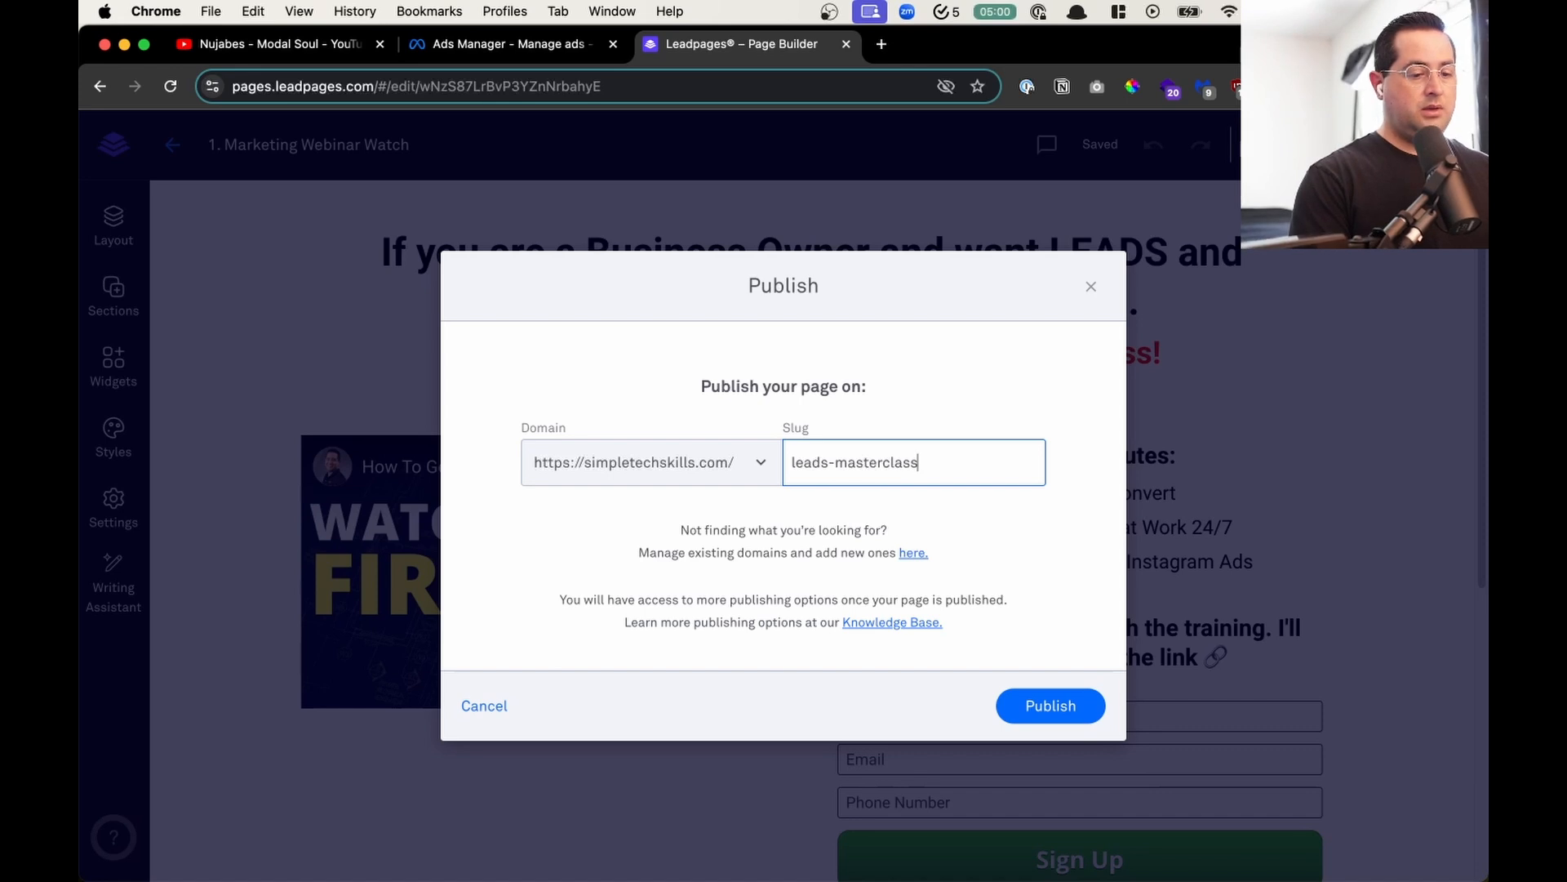
type("-watch")
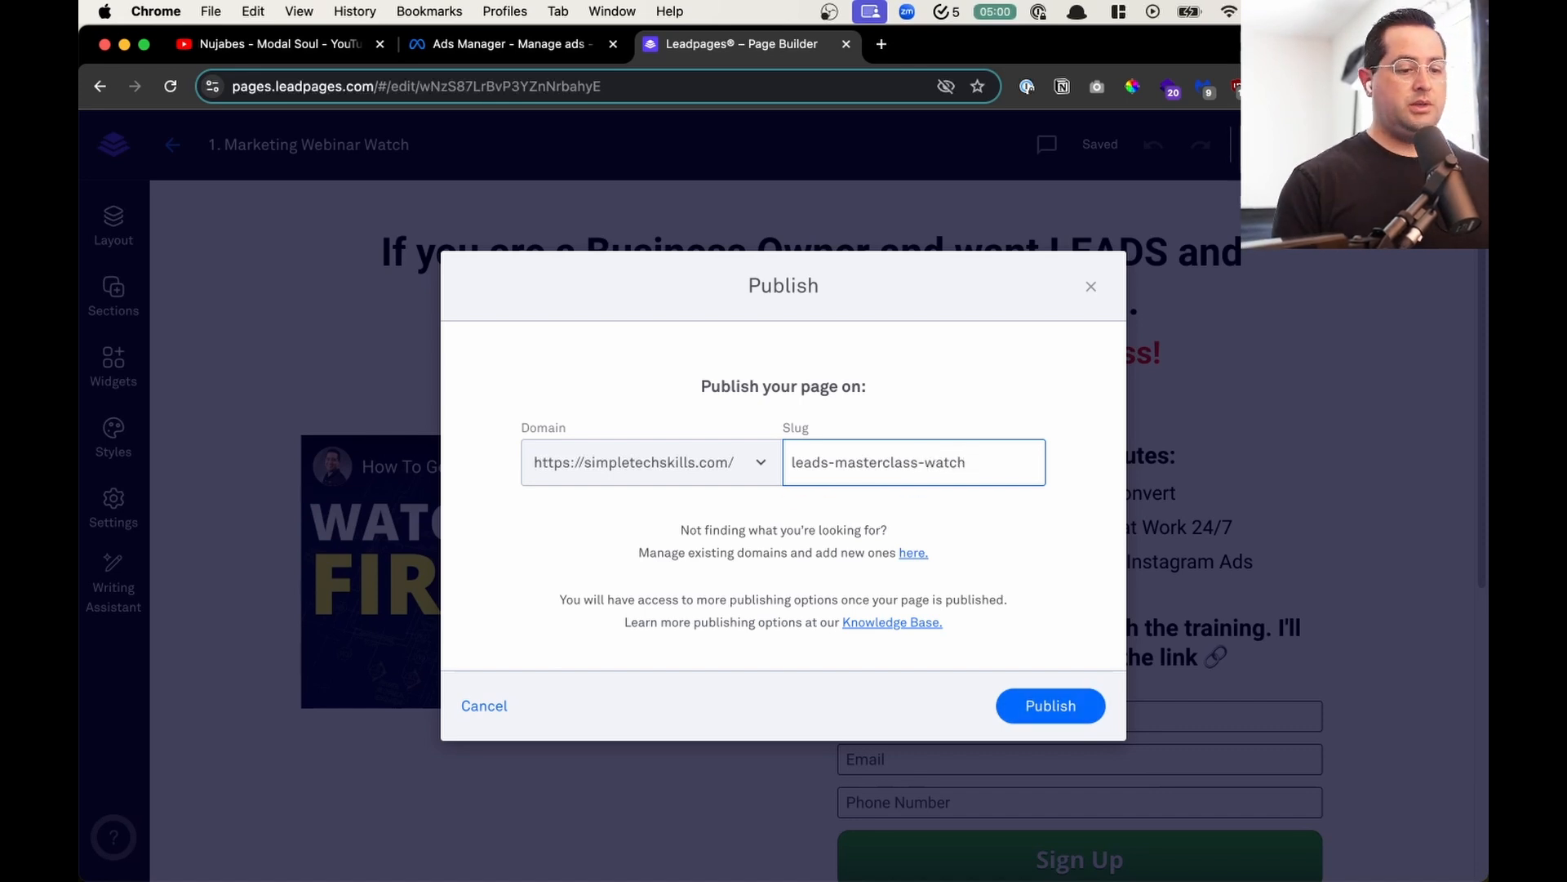
left_click(1067, 713)
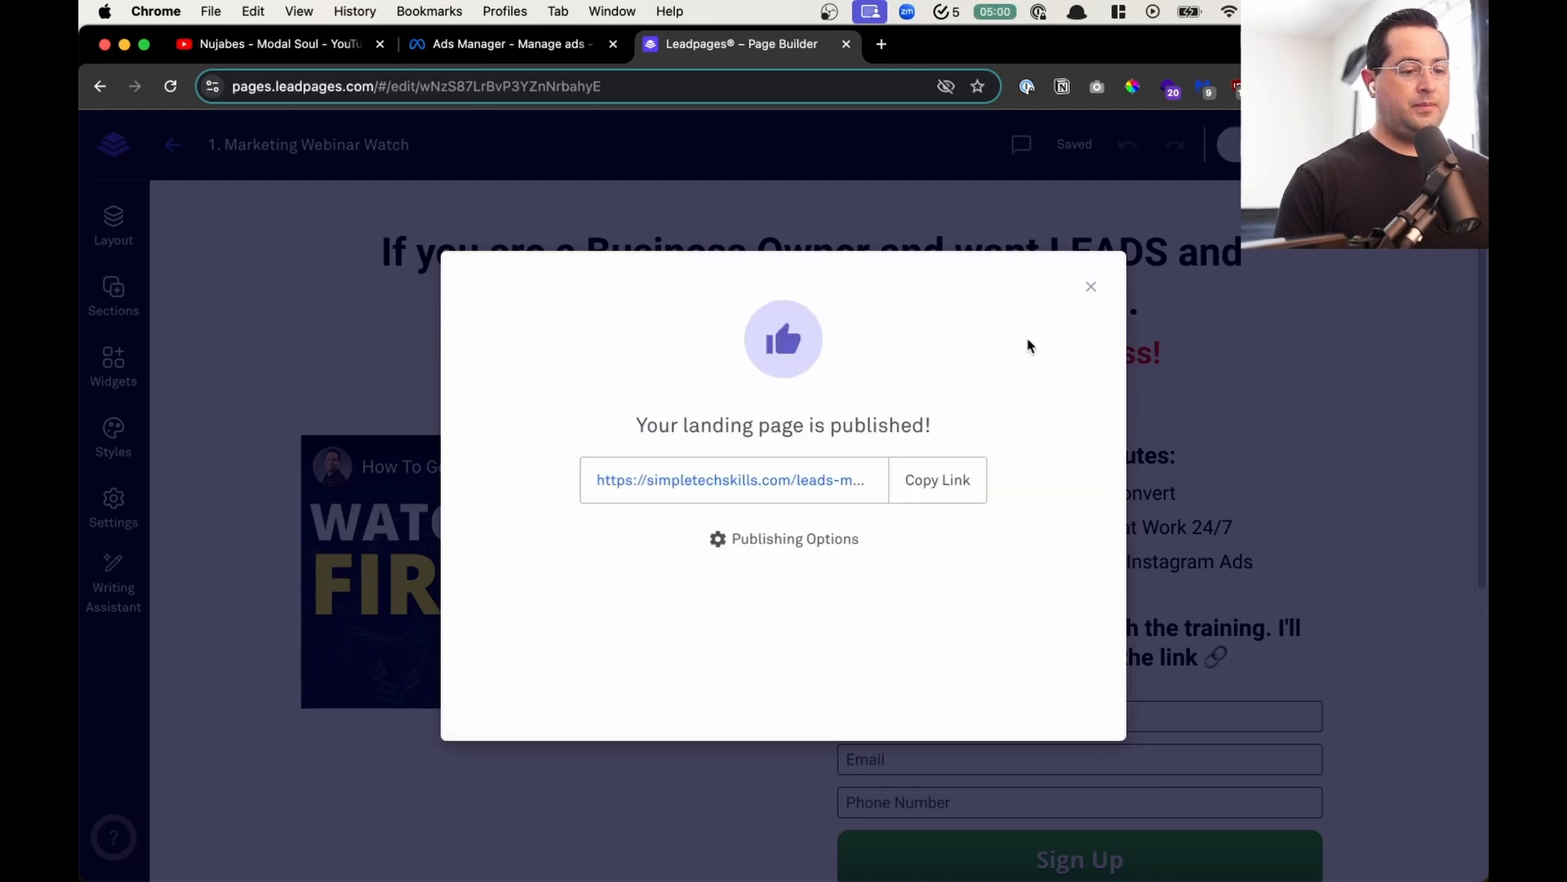
left_click(1091, 287)
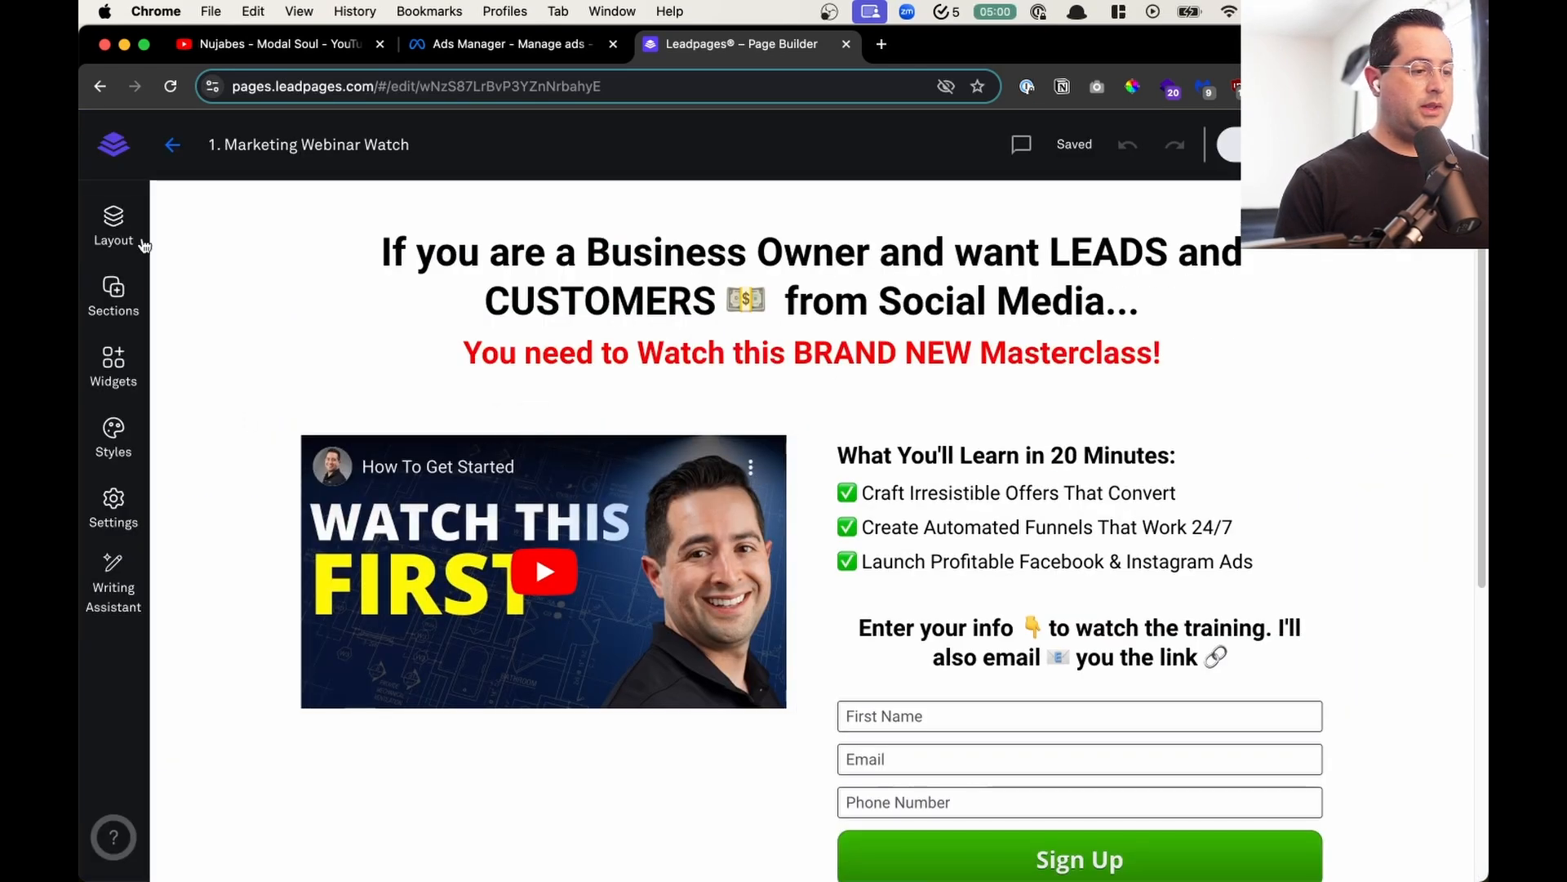
left_click(98, 311)
left_click(282, 298)
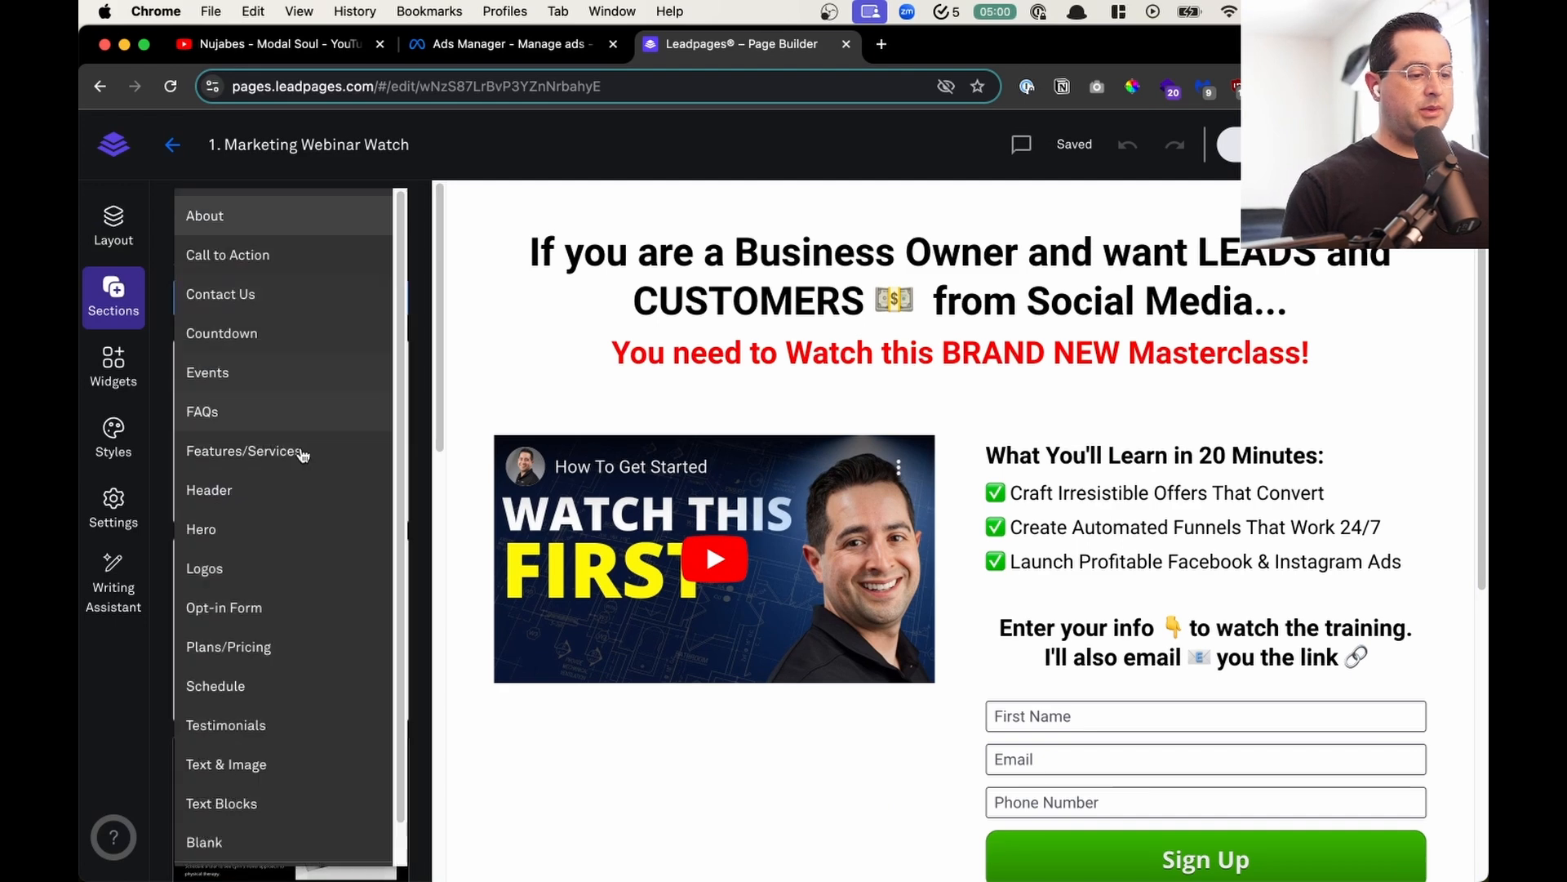
left_click(245, 842)
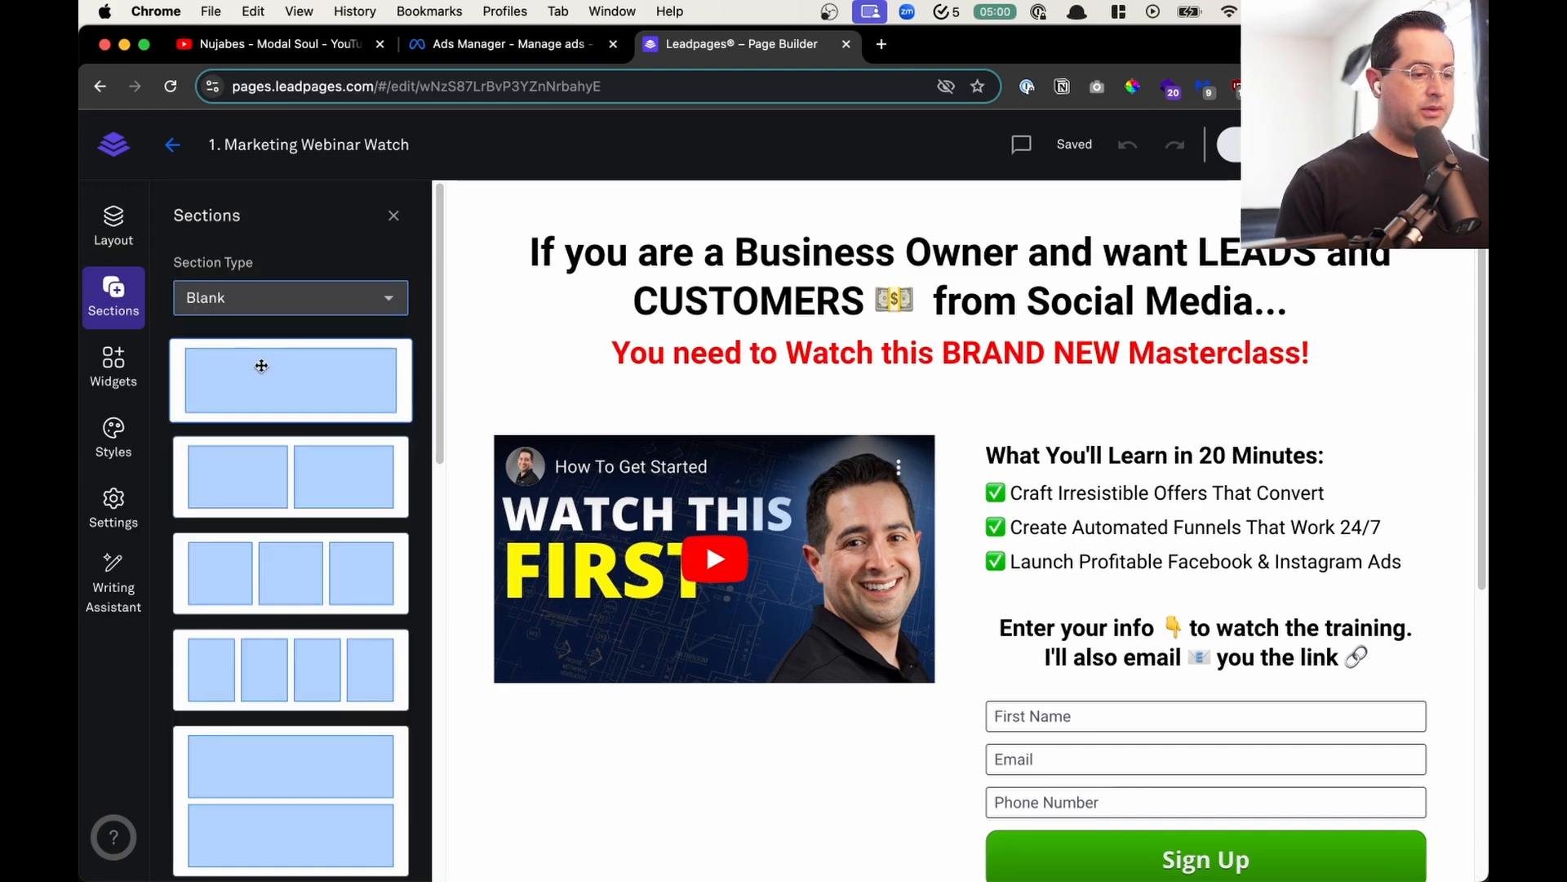
scroll(568, 472, "down", 3)
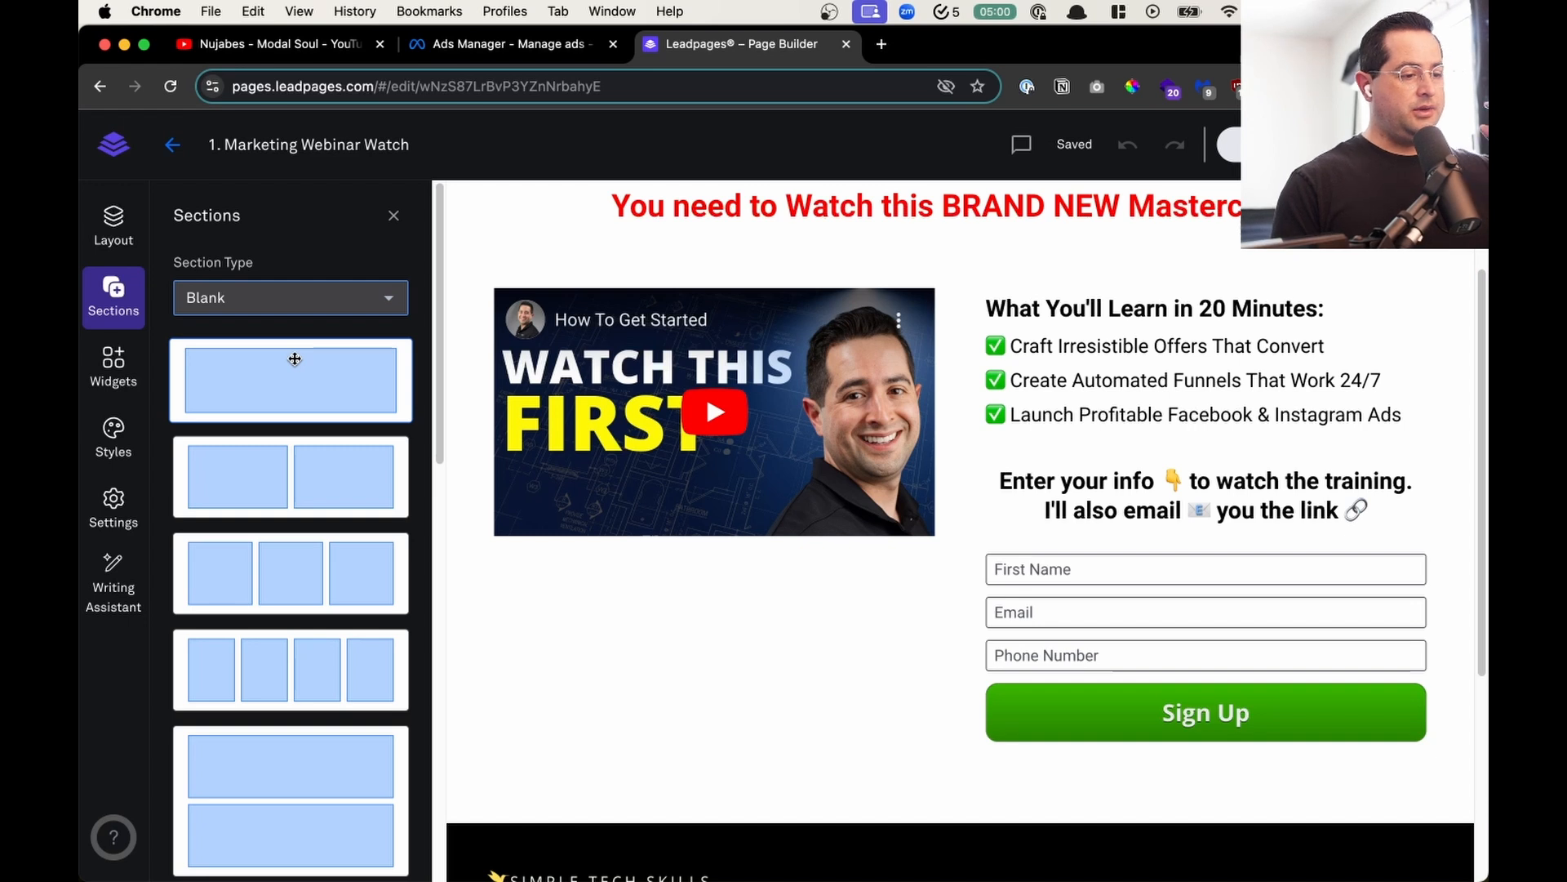
left_click(333, 316)
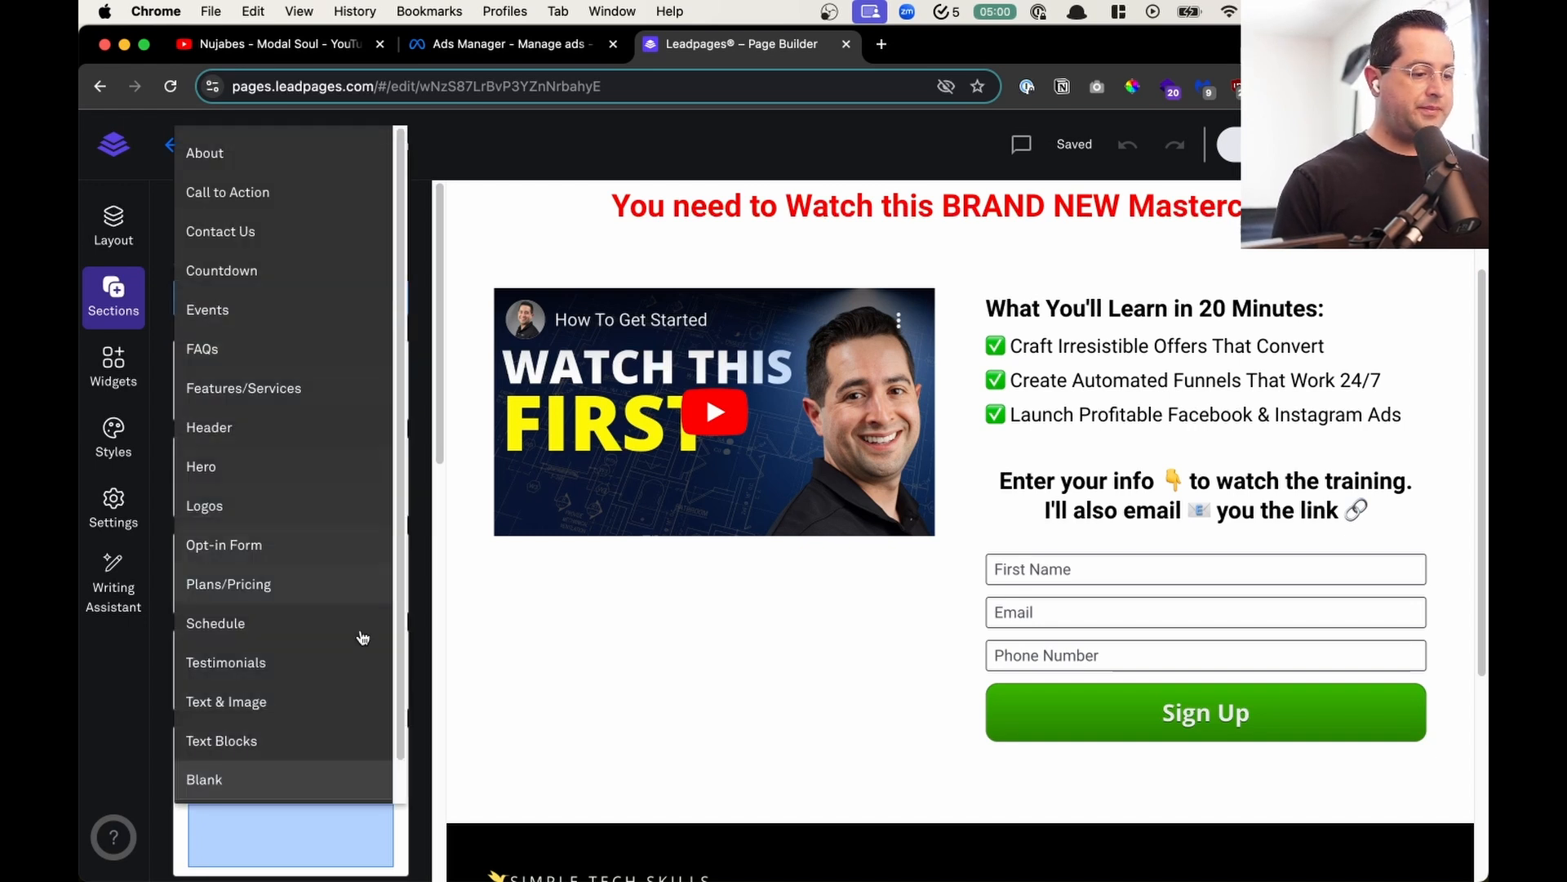
scroll(322, 746, "down", 1)
left_click(299, 771)
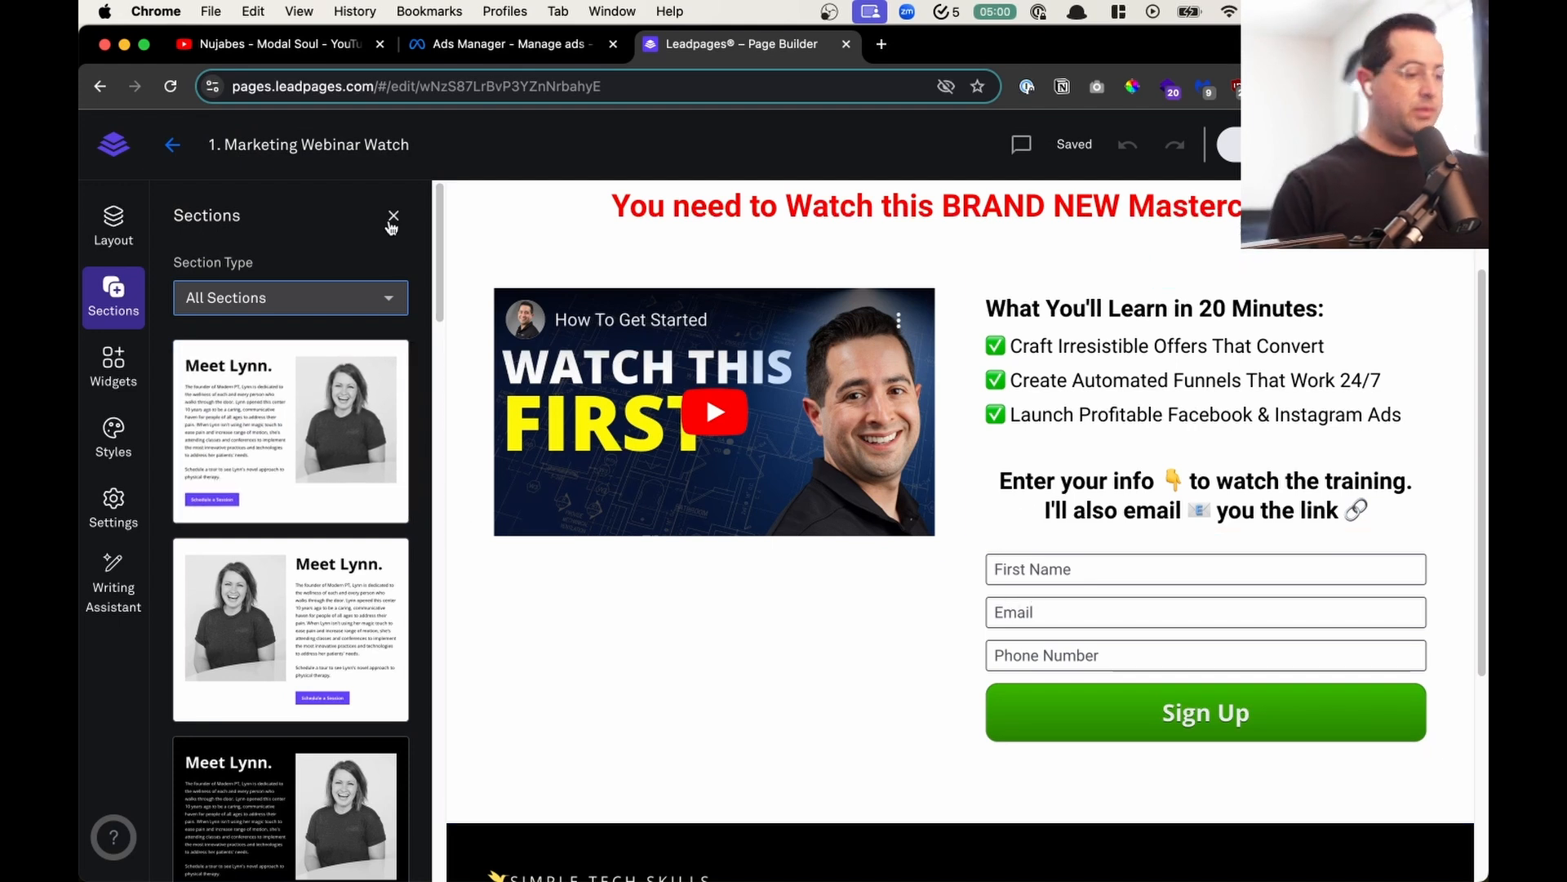
left_click(390, 220)
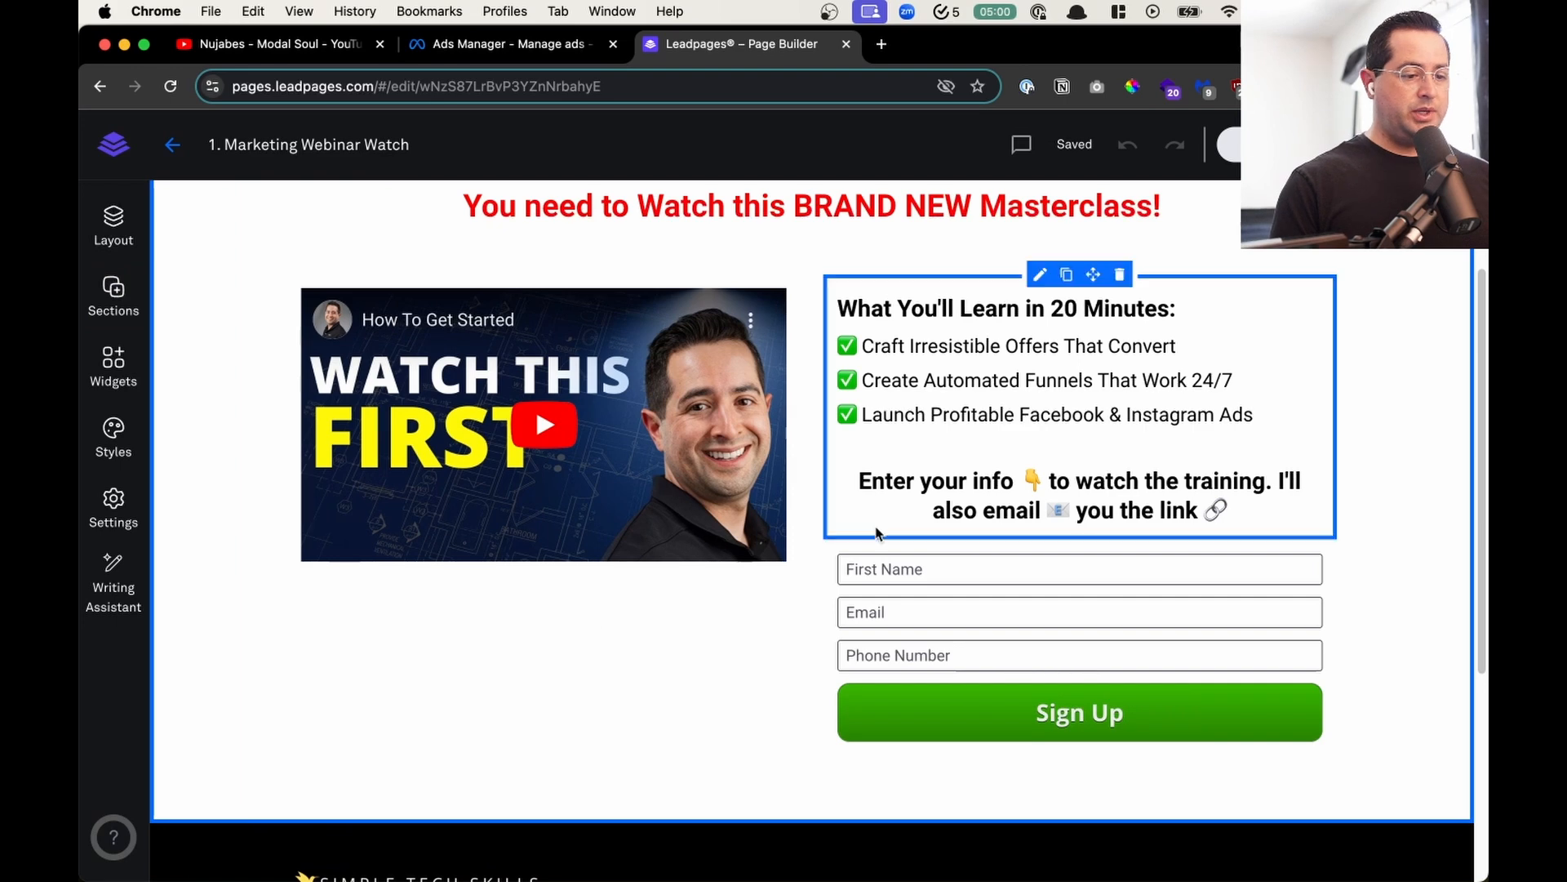
- Move the video into a full-width row below the headline, and the "What You'll Learn" text block full width beneath the video
scroll(225, 261, "up", 3)
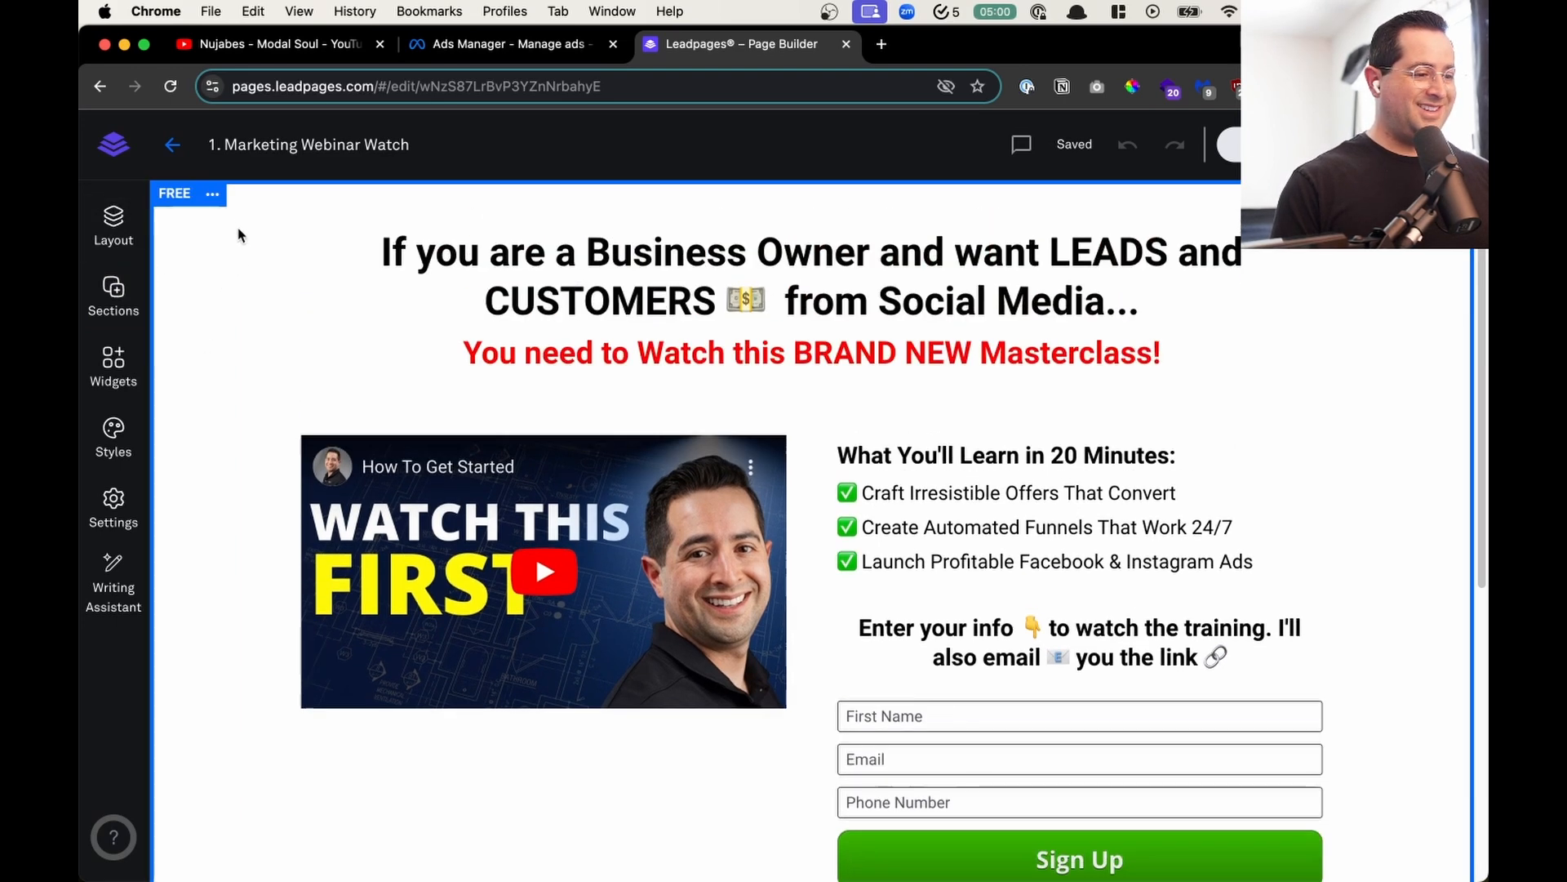
left_click_drag(553, 422, 796, 475)
scroll(1095, 294, "down", 10)
mouse_move(1120, 306)
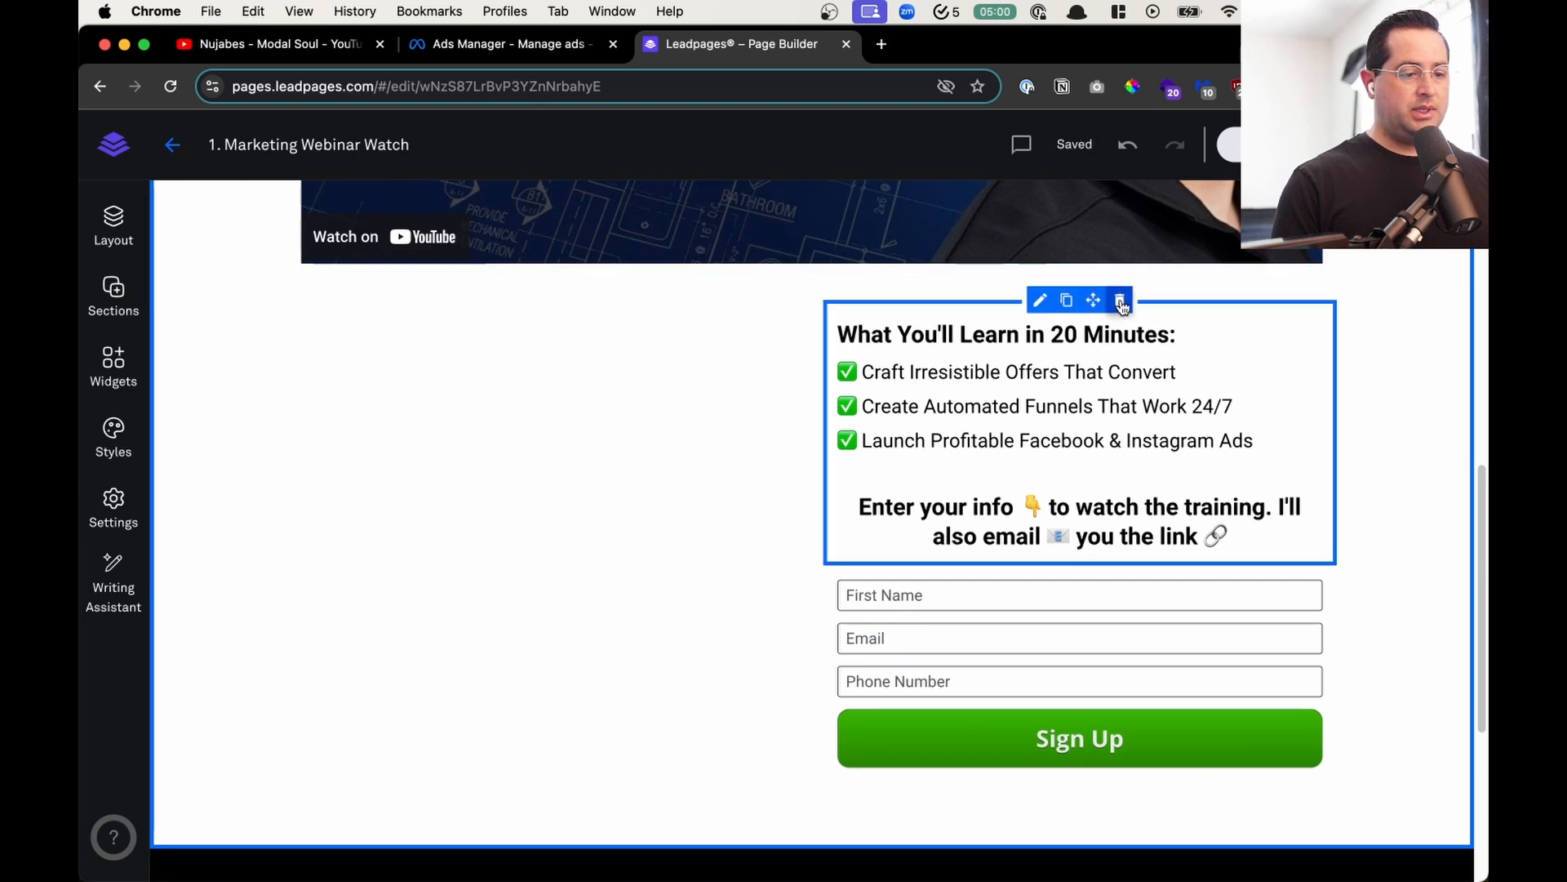
left_click(1121, 302)
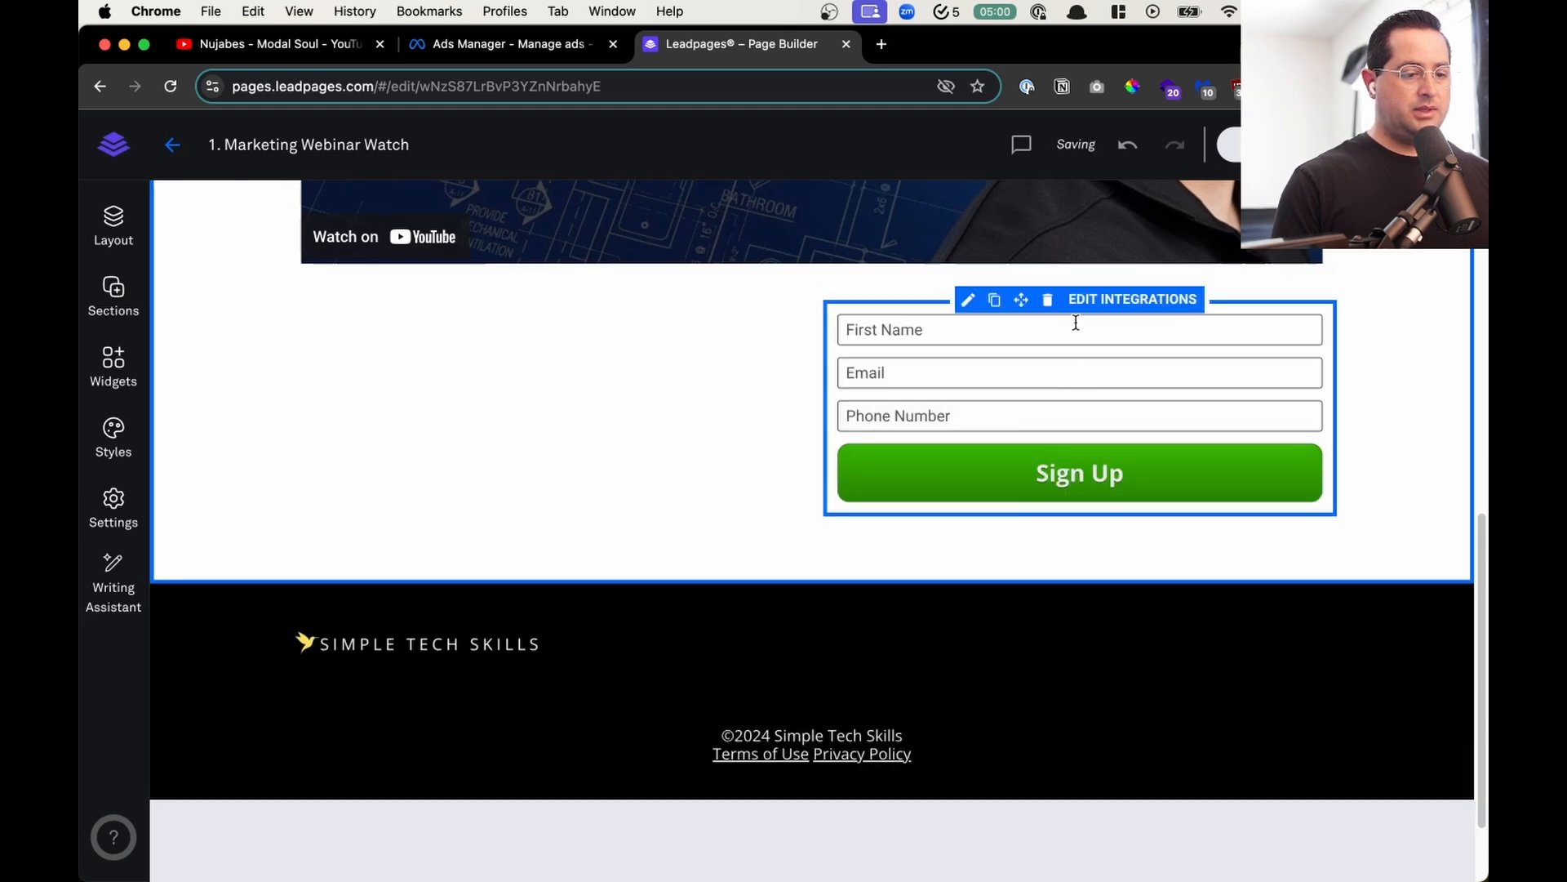
key("super+z")
left_click_drag(1094, 301, 805, 351)
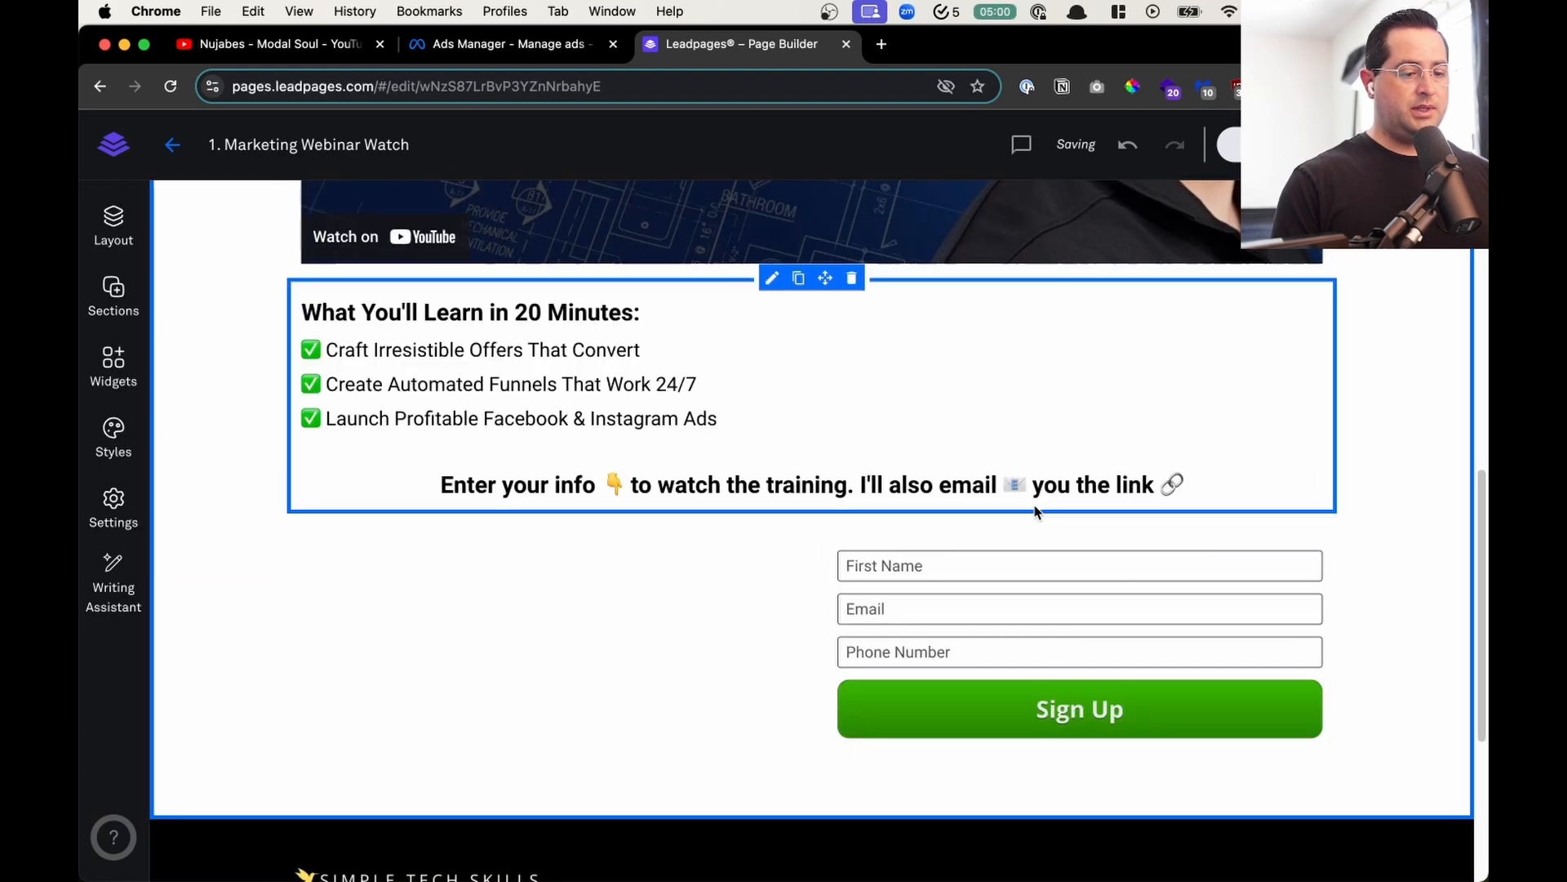
- Delete the sign-up form with its name, email and phone fields from the watch page
left_click(966, 533)
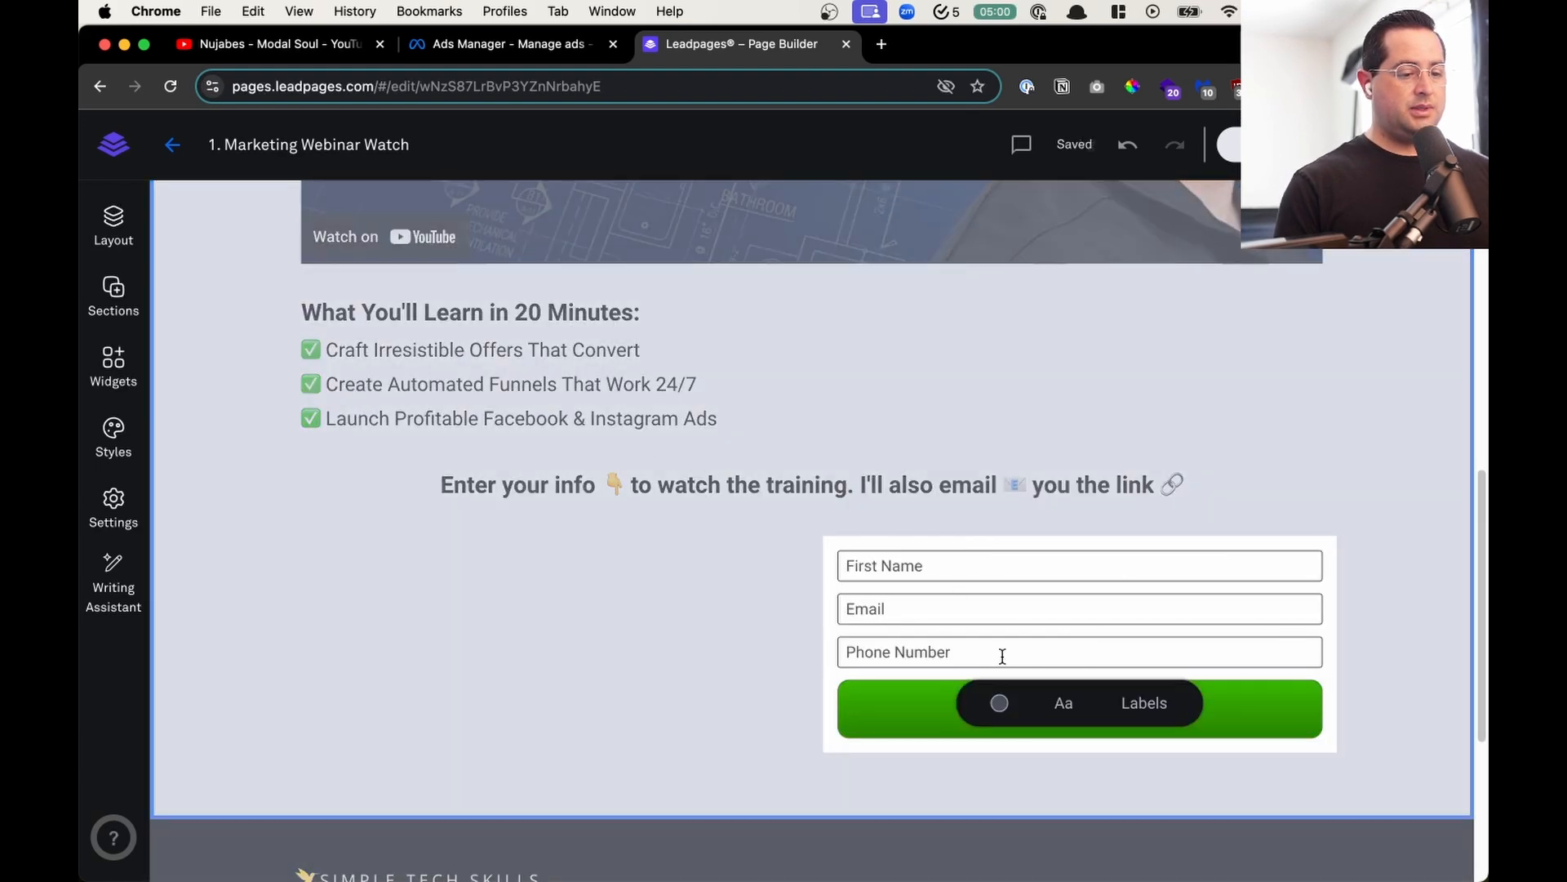
left_click(689, 623)
left_click(1041, 535)
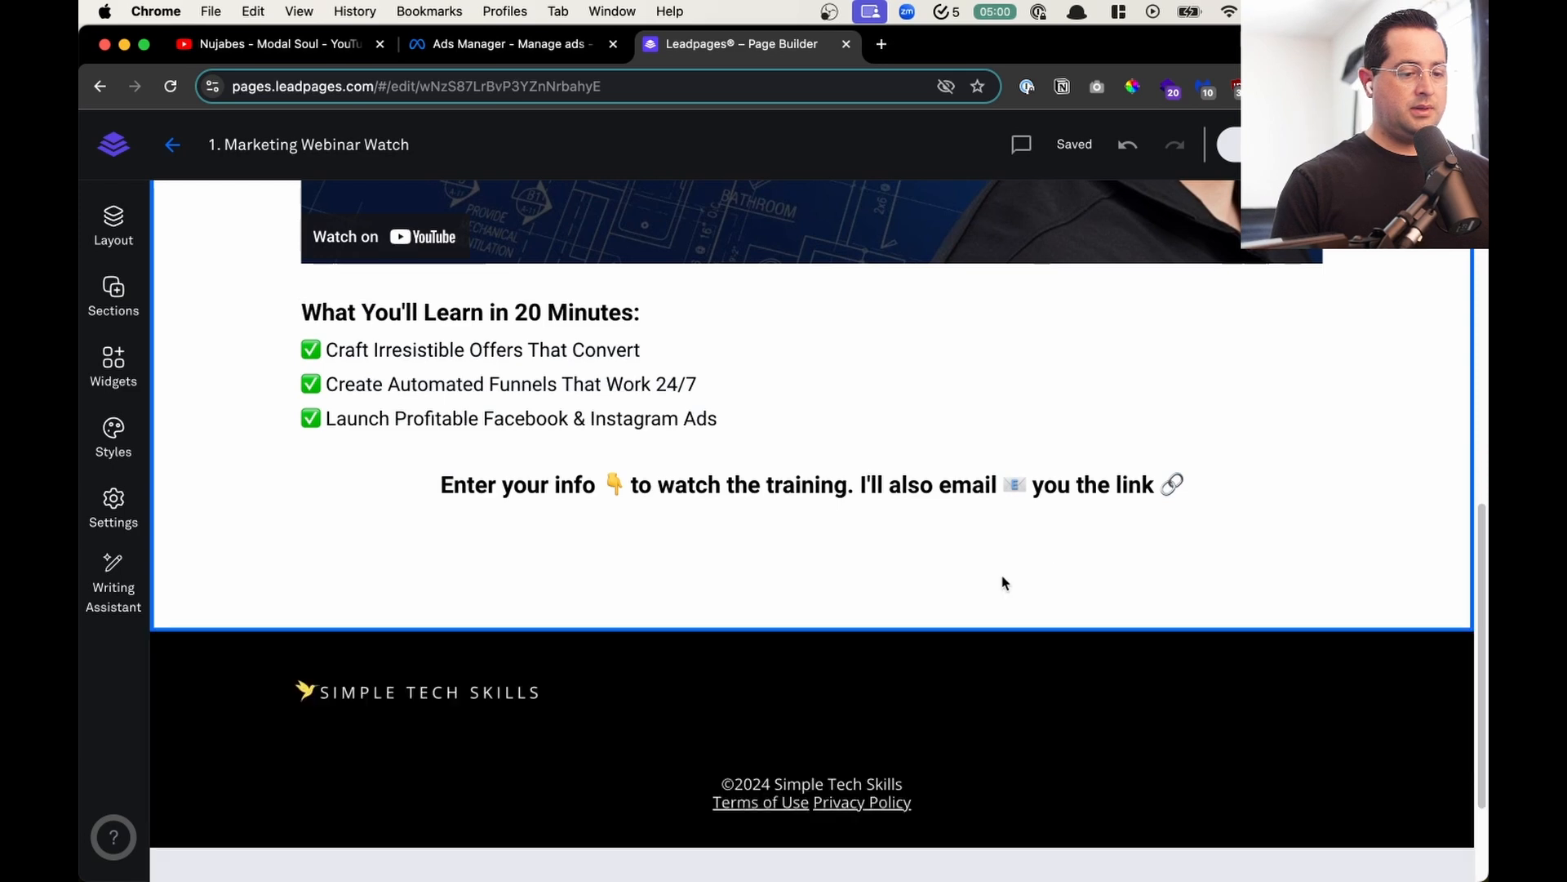
- Add a button widget full width beneath the text block that follows the video
left_click(547, 496)
left_click(507, 557)
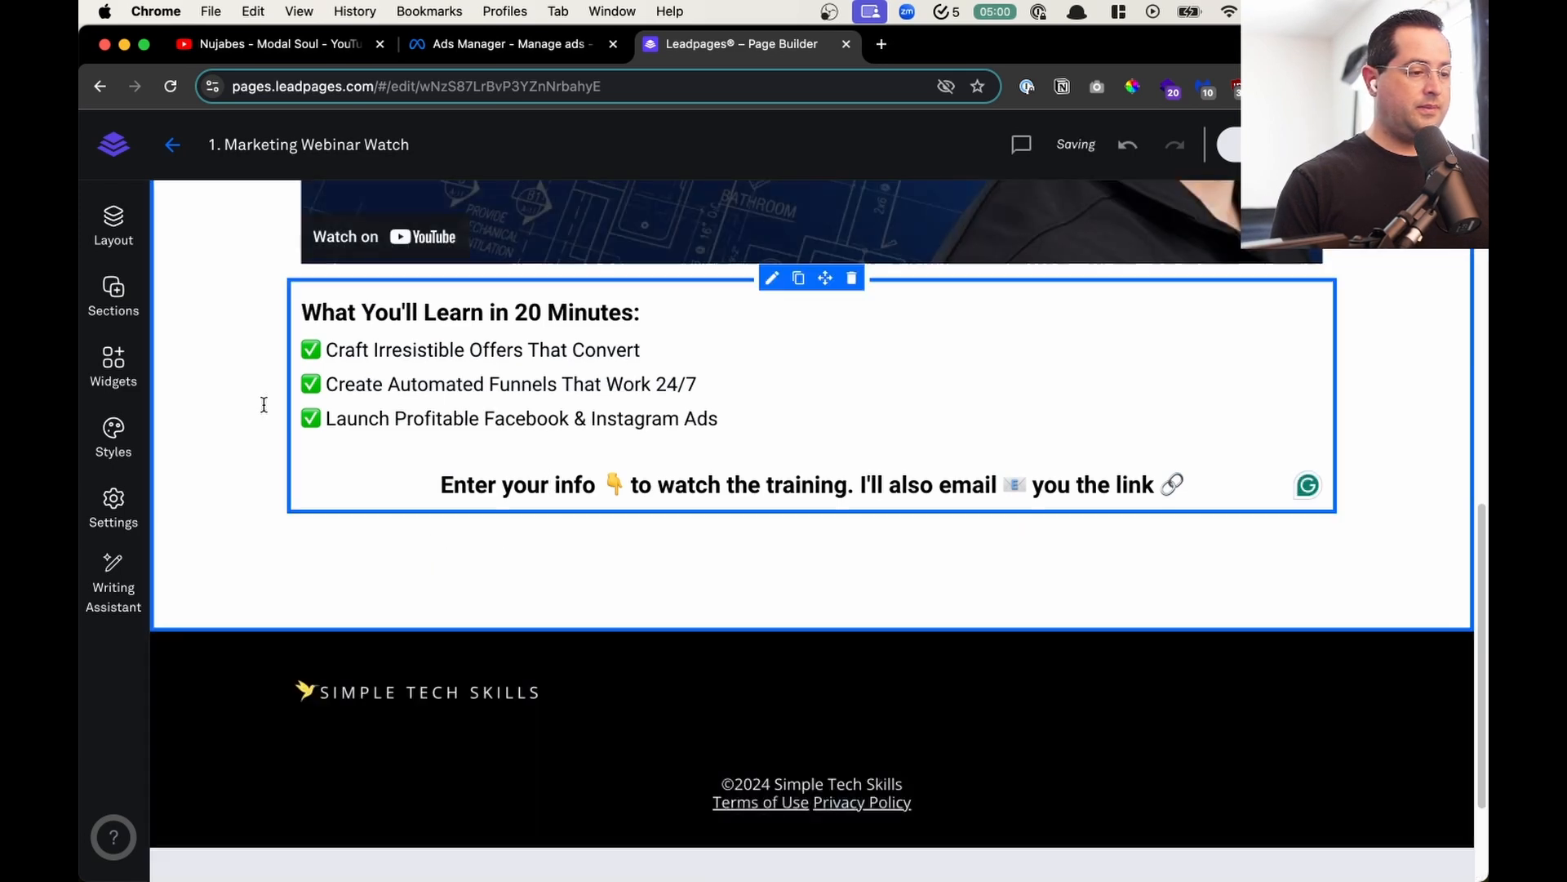
left_click(114, 292)
left_click(114, 368)
left_click_drag(351, 470, 927, 552)
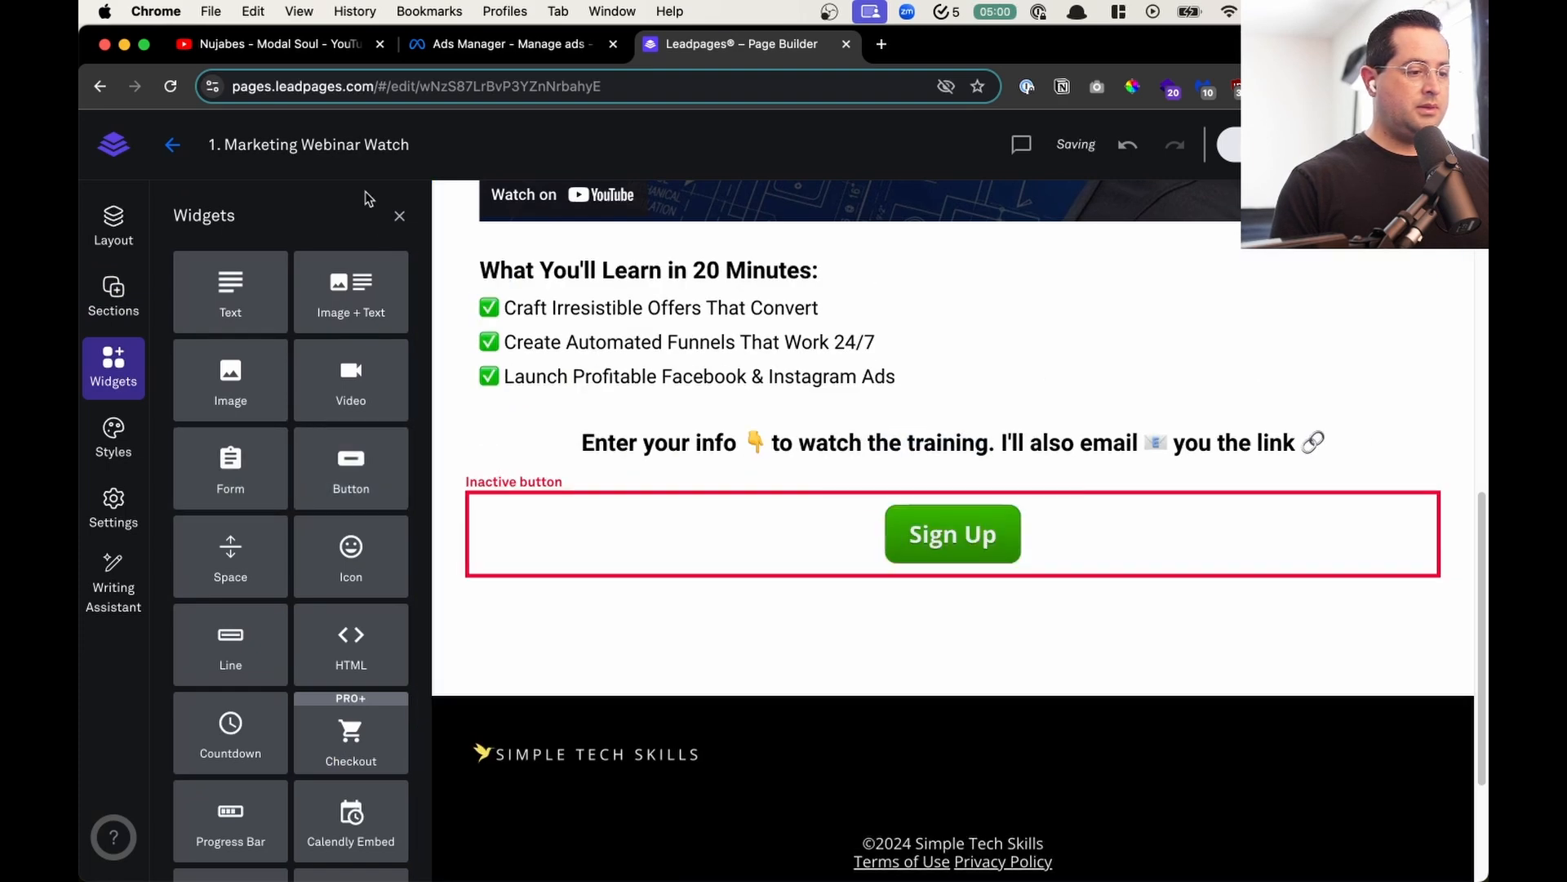
left_click(401, 219)
scroll(886, 527, "down", 4)
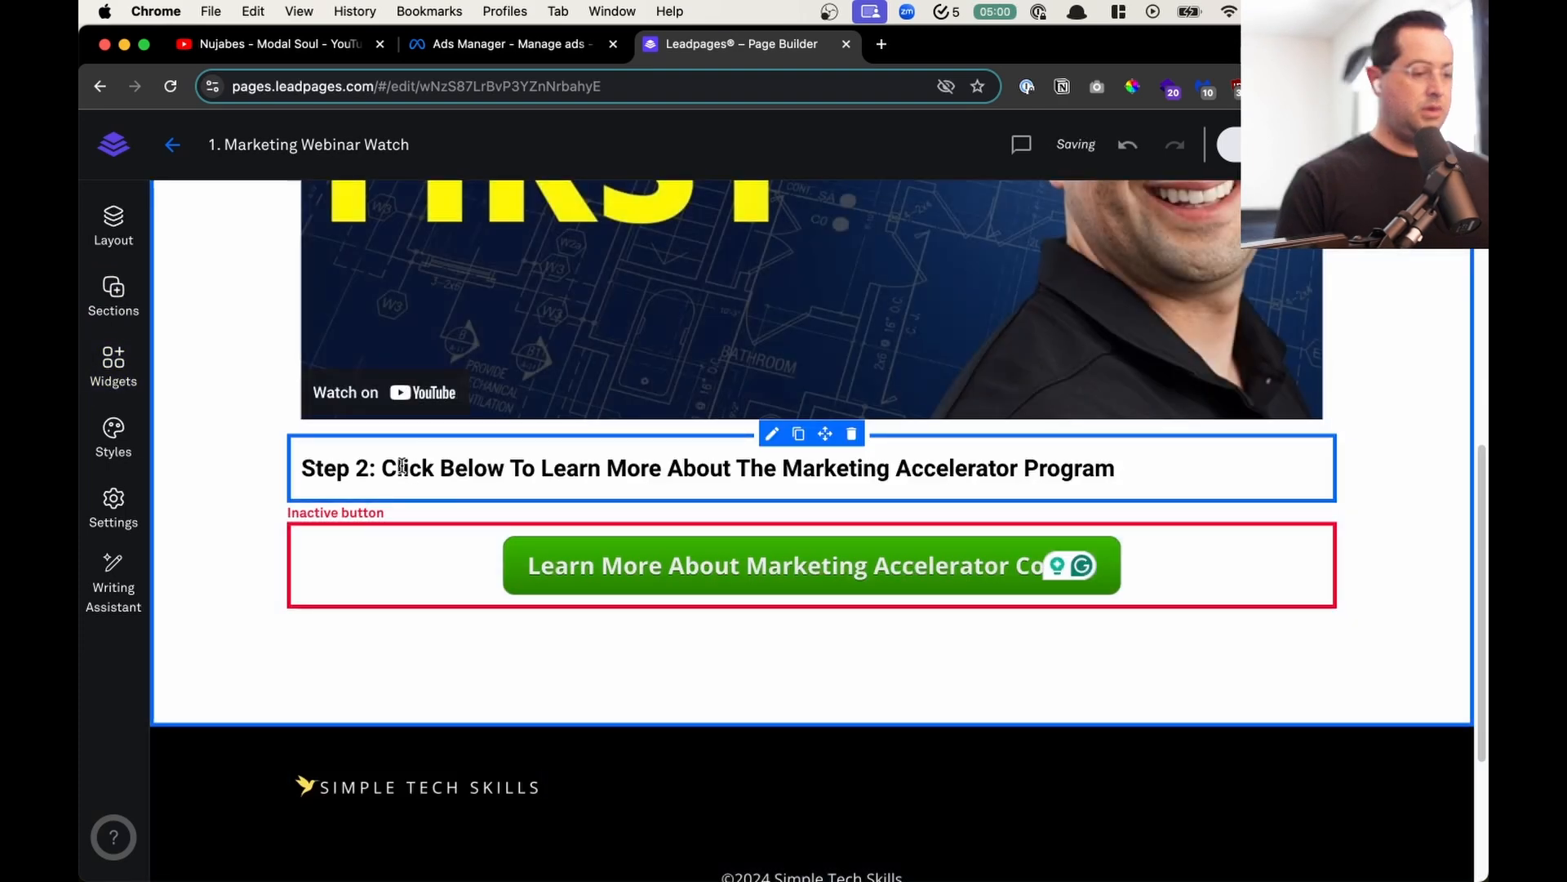
- Color the "Step 2:" prefix of the text line below the video red
left_click(403, 466)
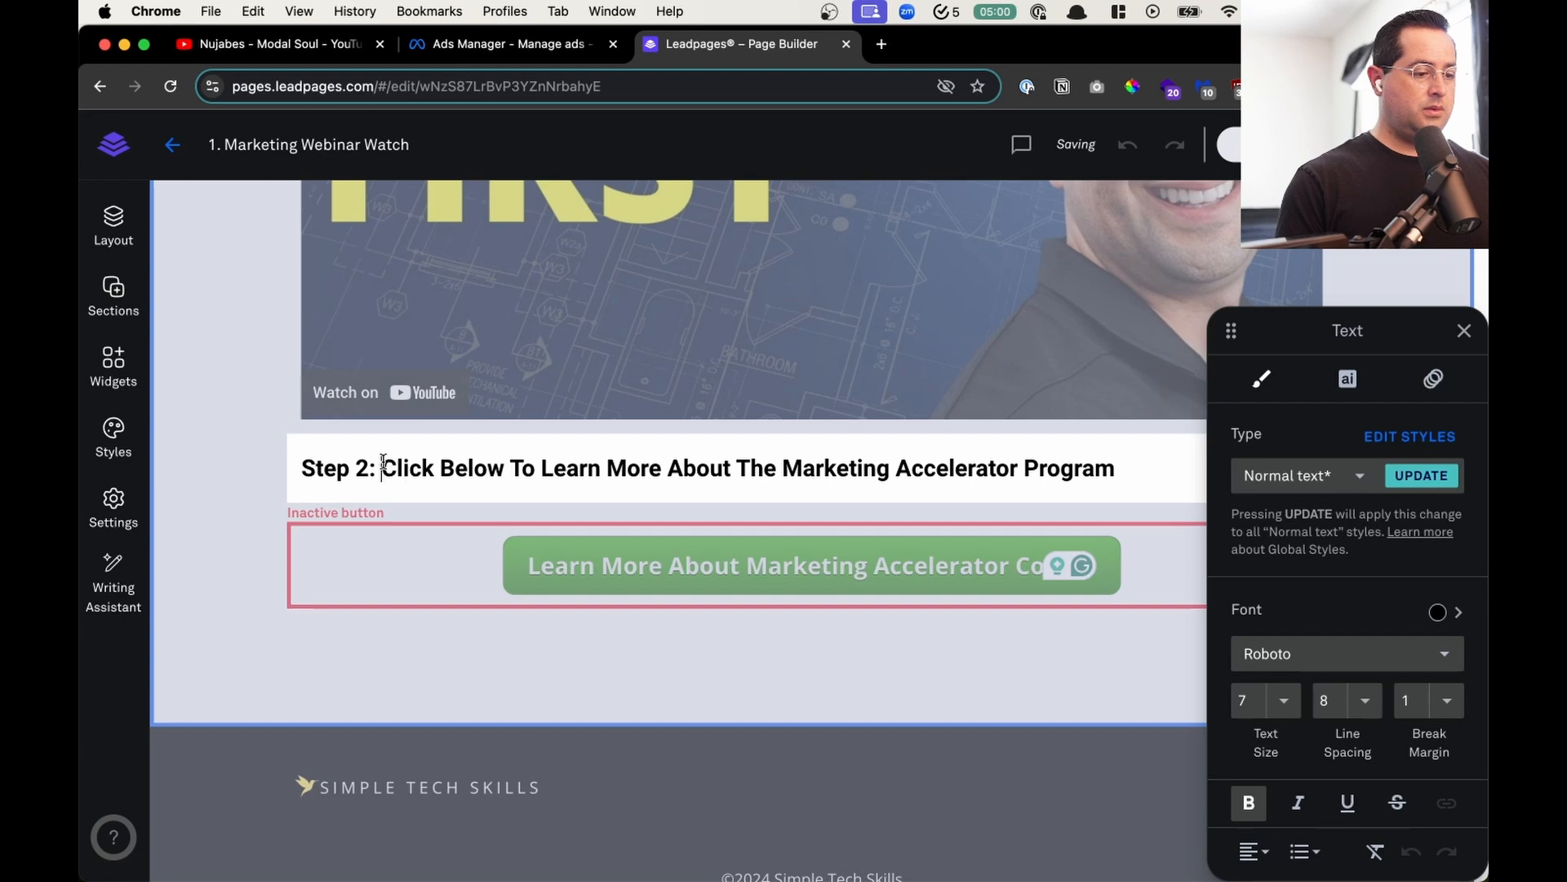
key("shift+super+Left")
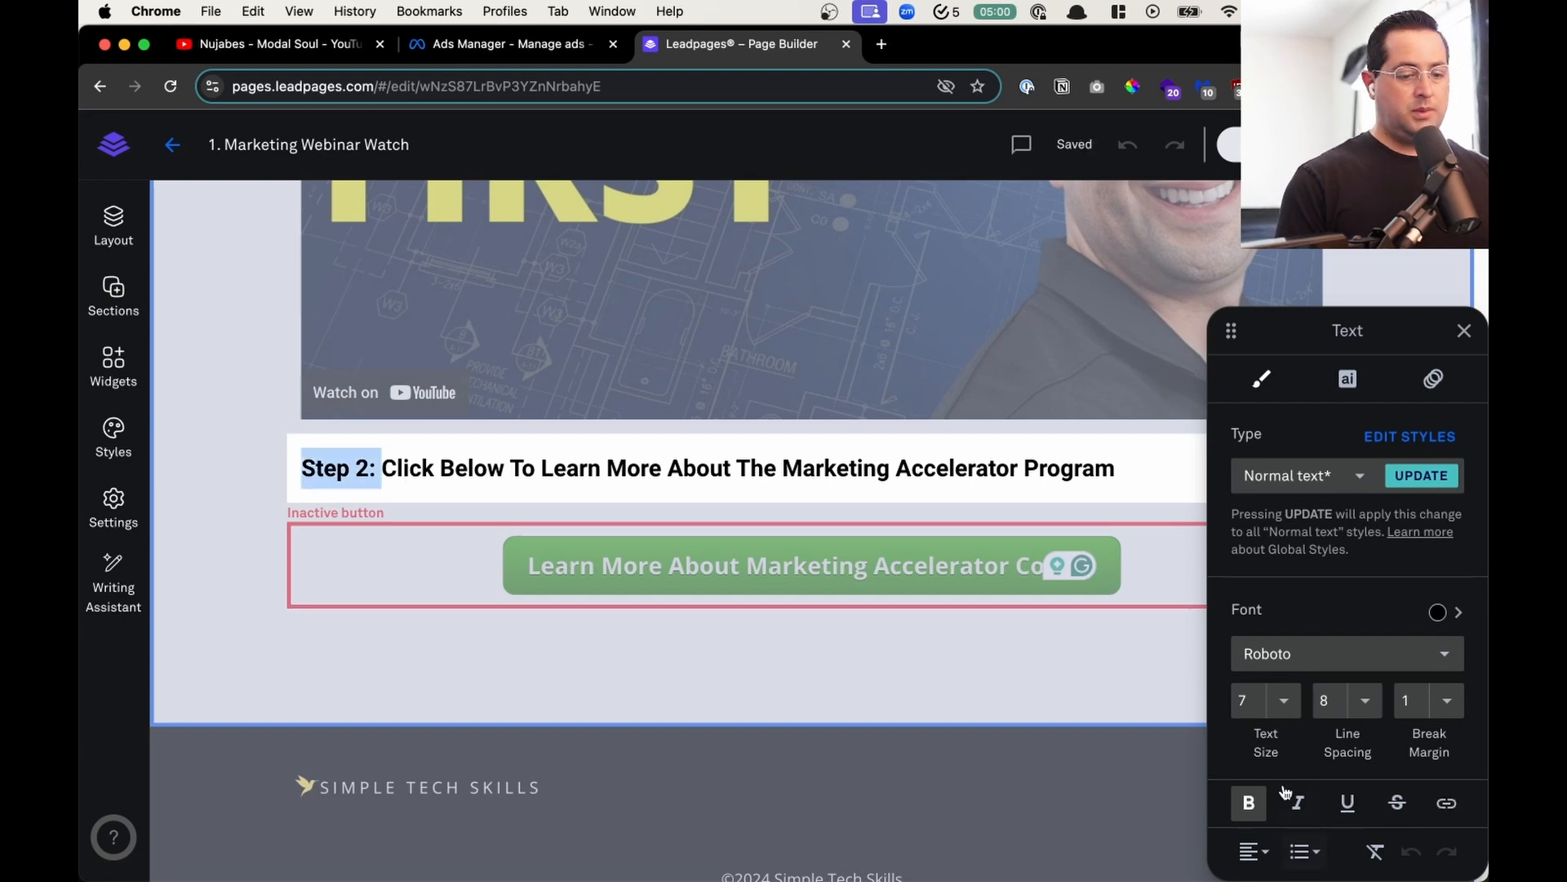
left_click(1438, 610)
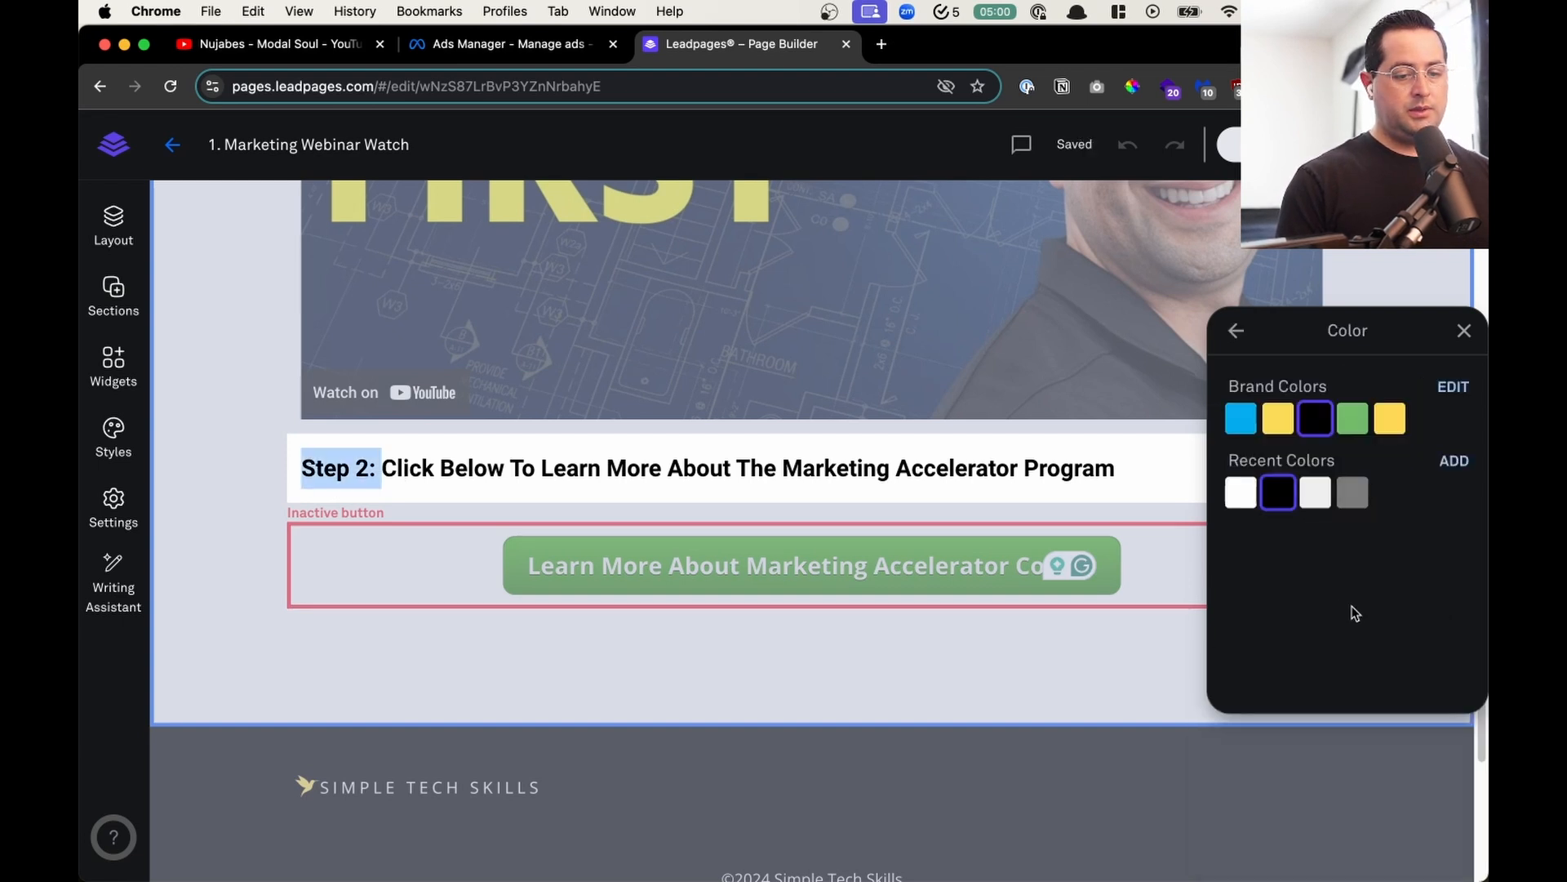
left_click(1459, 462)
left_click(357, 591)
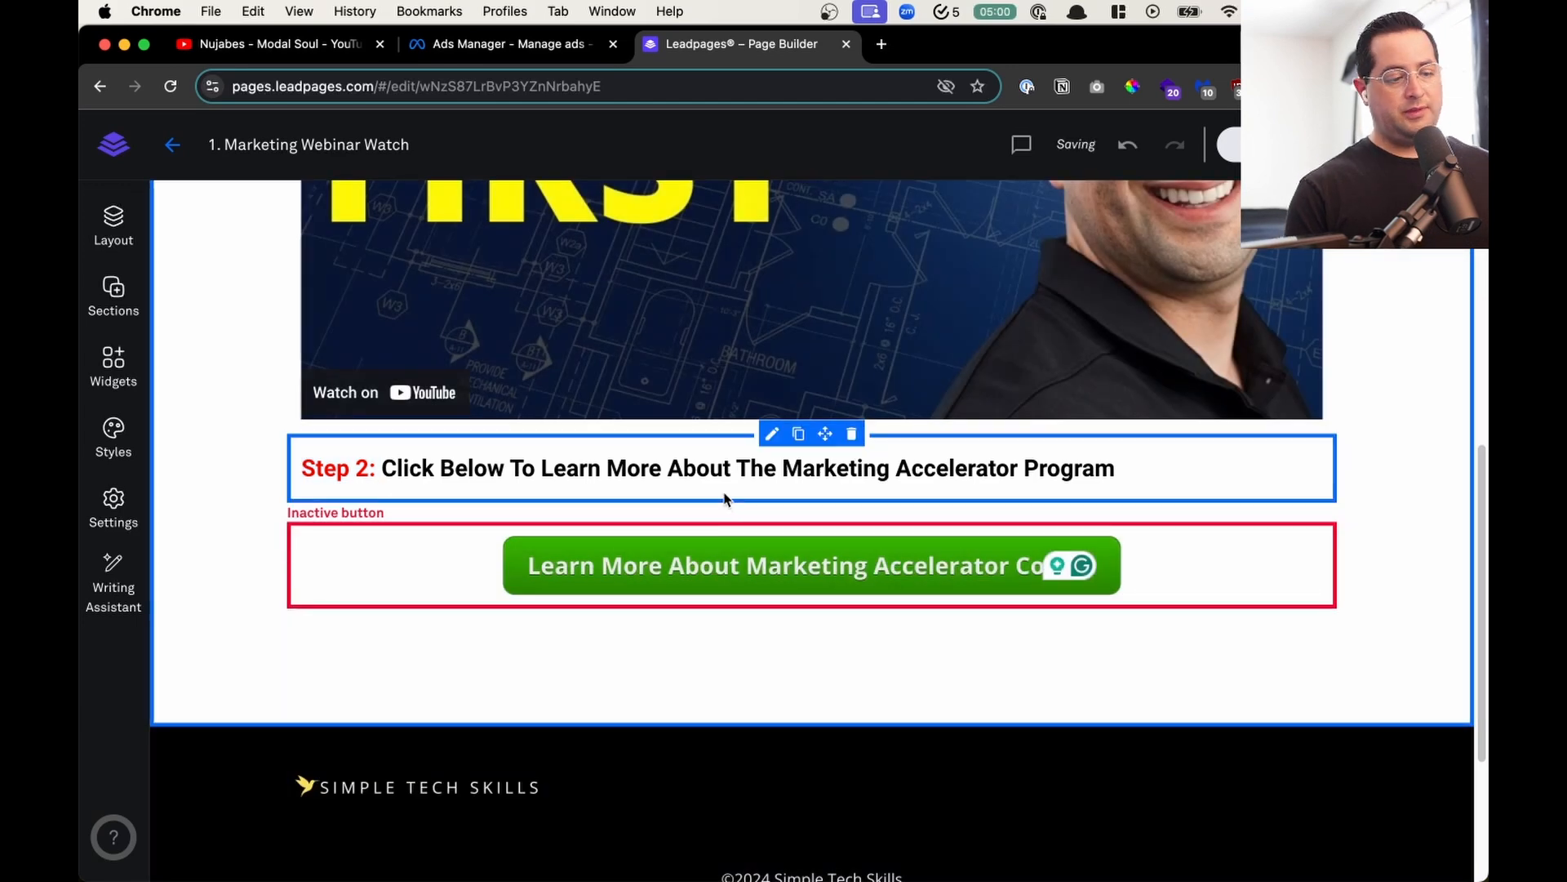
- Link the green "Learn More About Marketing Accelerator" button to the landing page "2. Digital Marketing Course Landing Page"
left_click(707, 518)
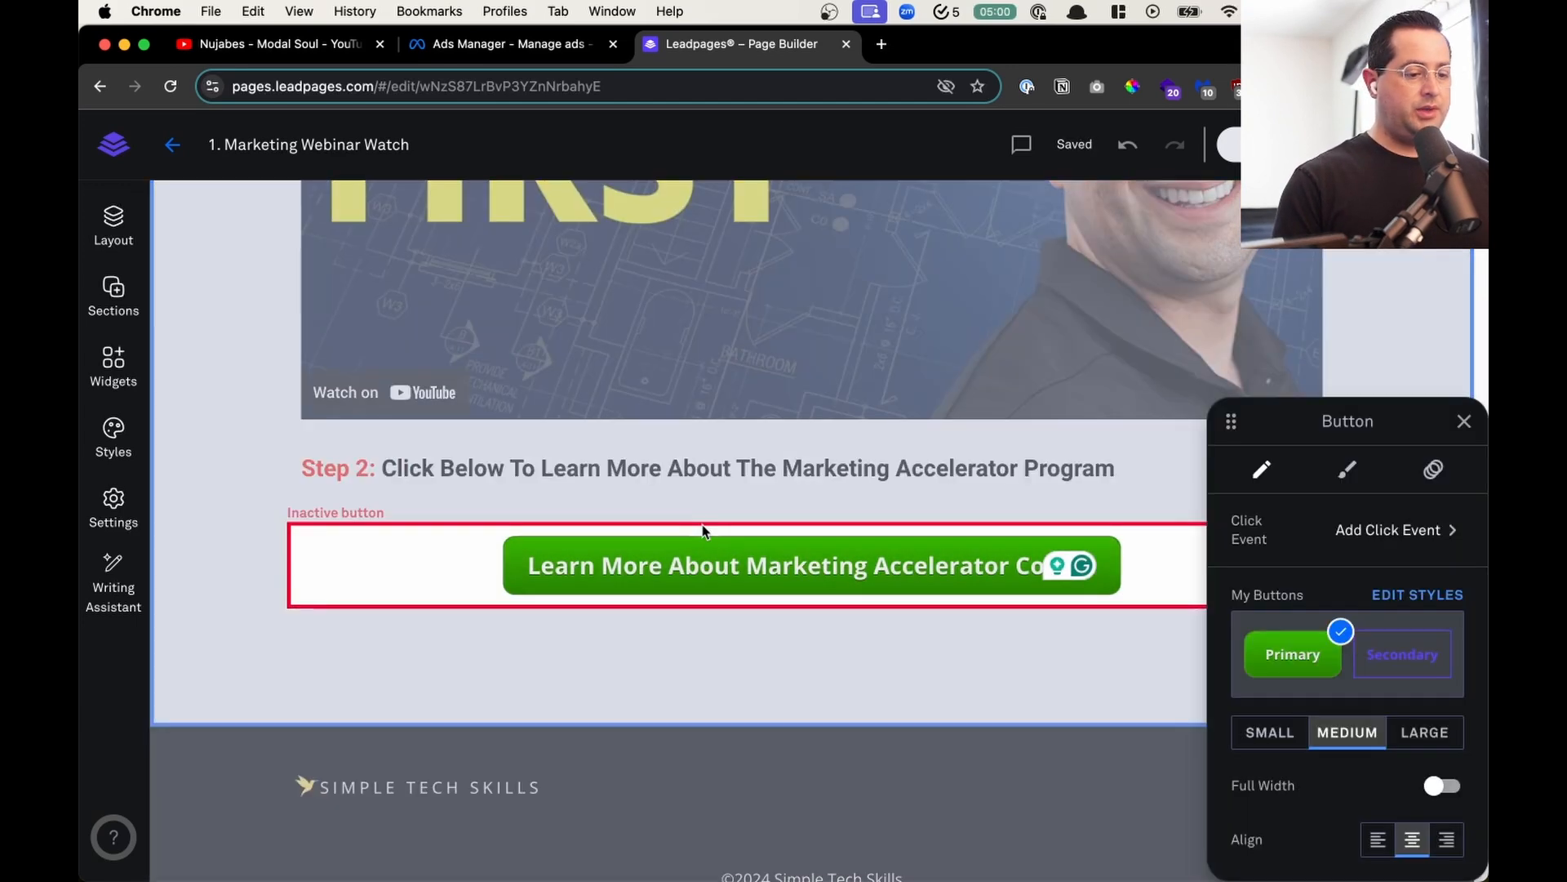
left_click(1417, 531)
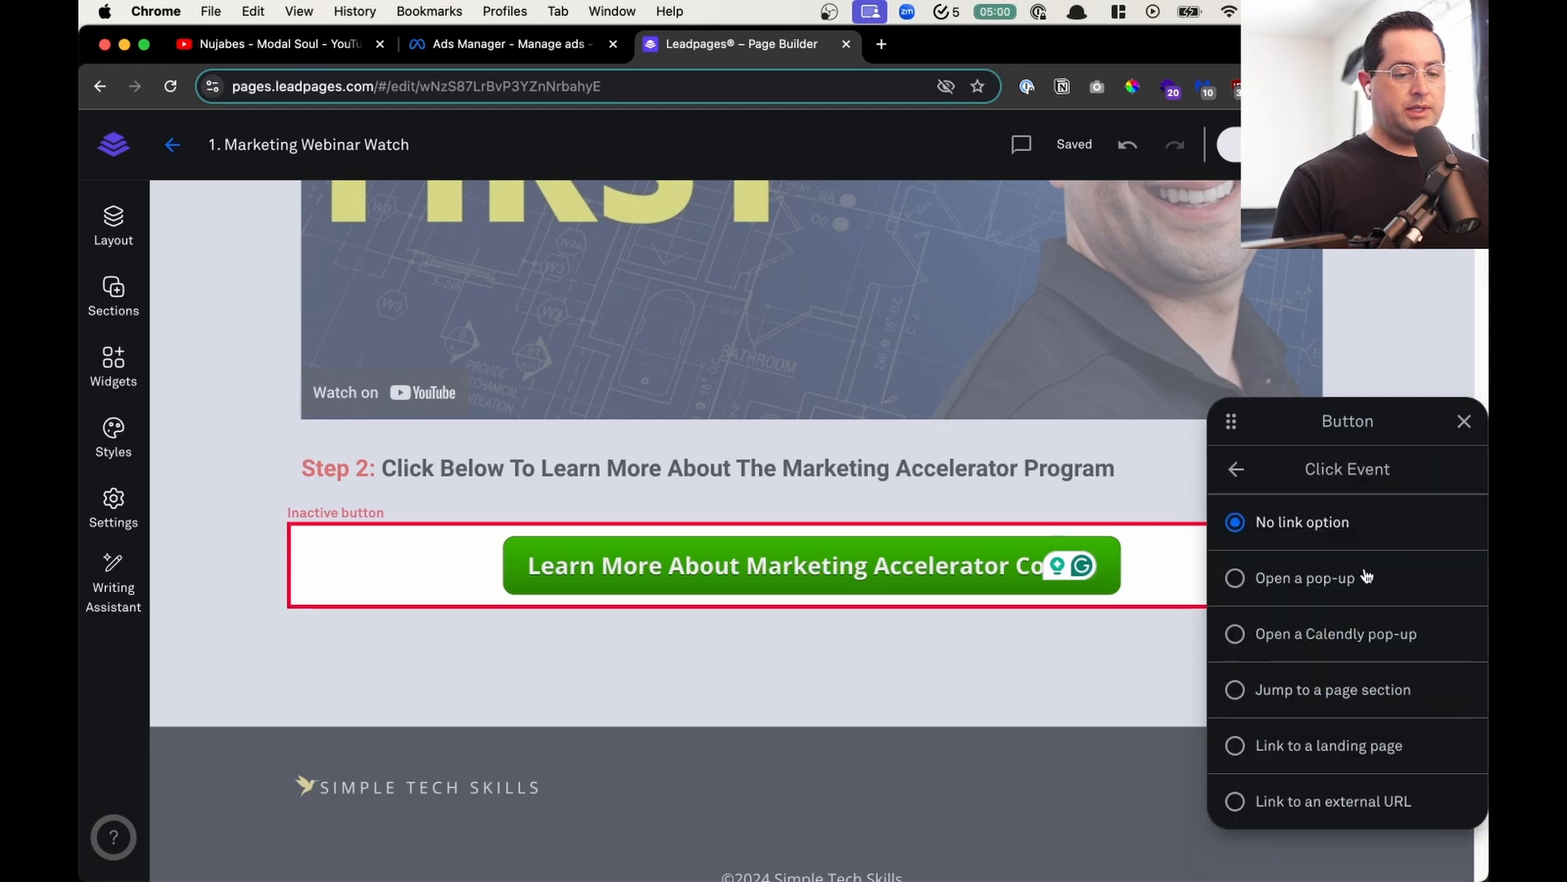
left_click(1378, 746)
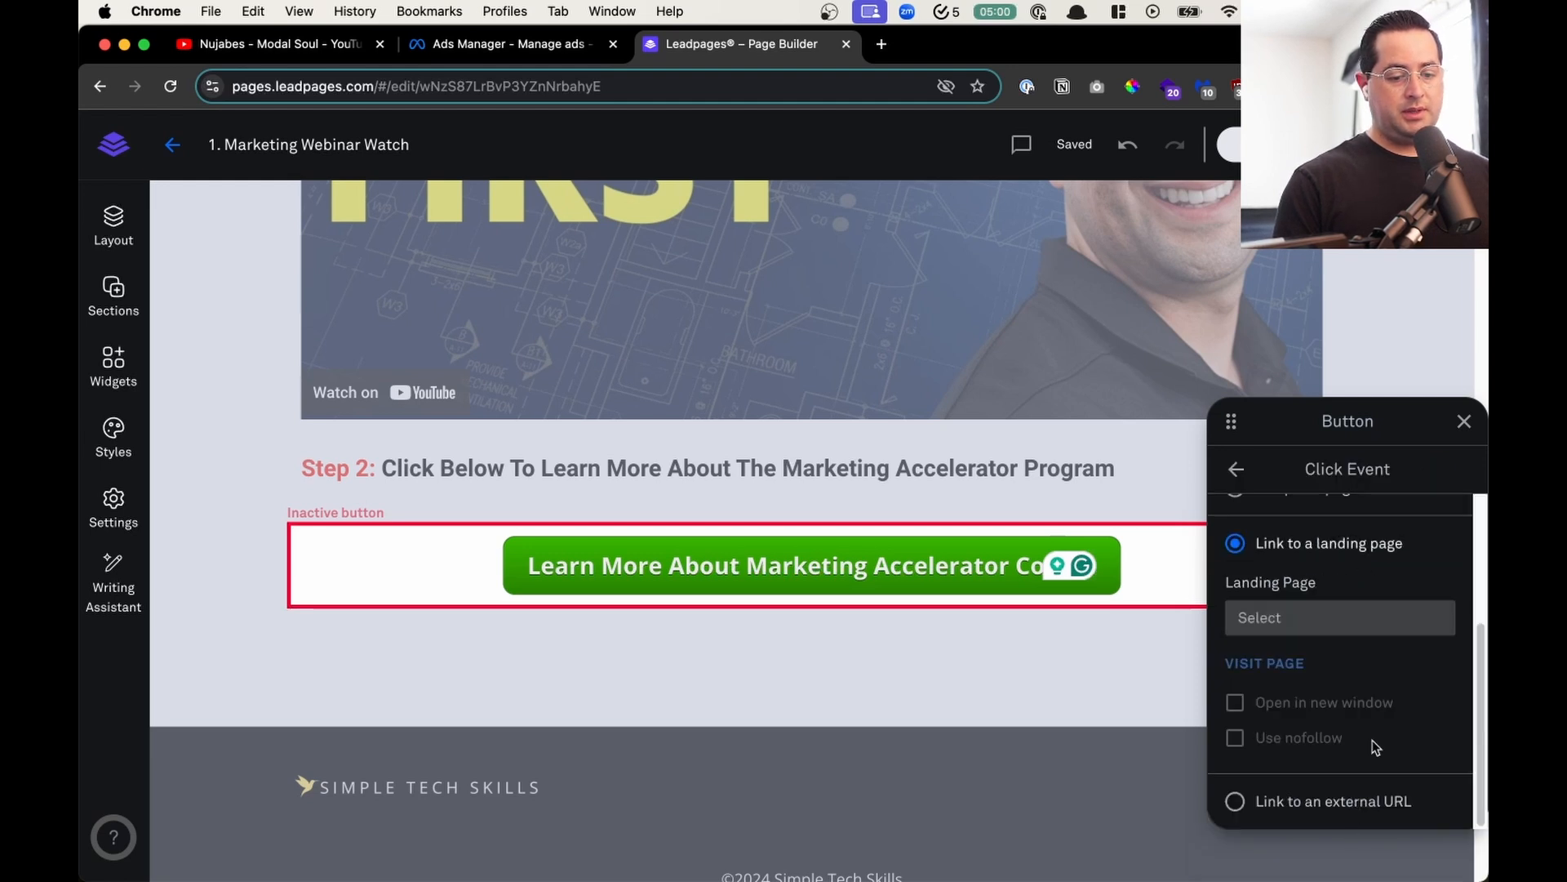
left_click(1378, 615)
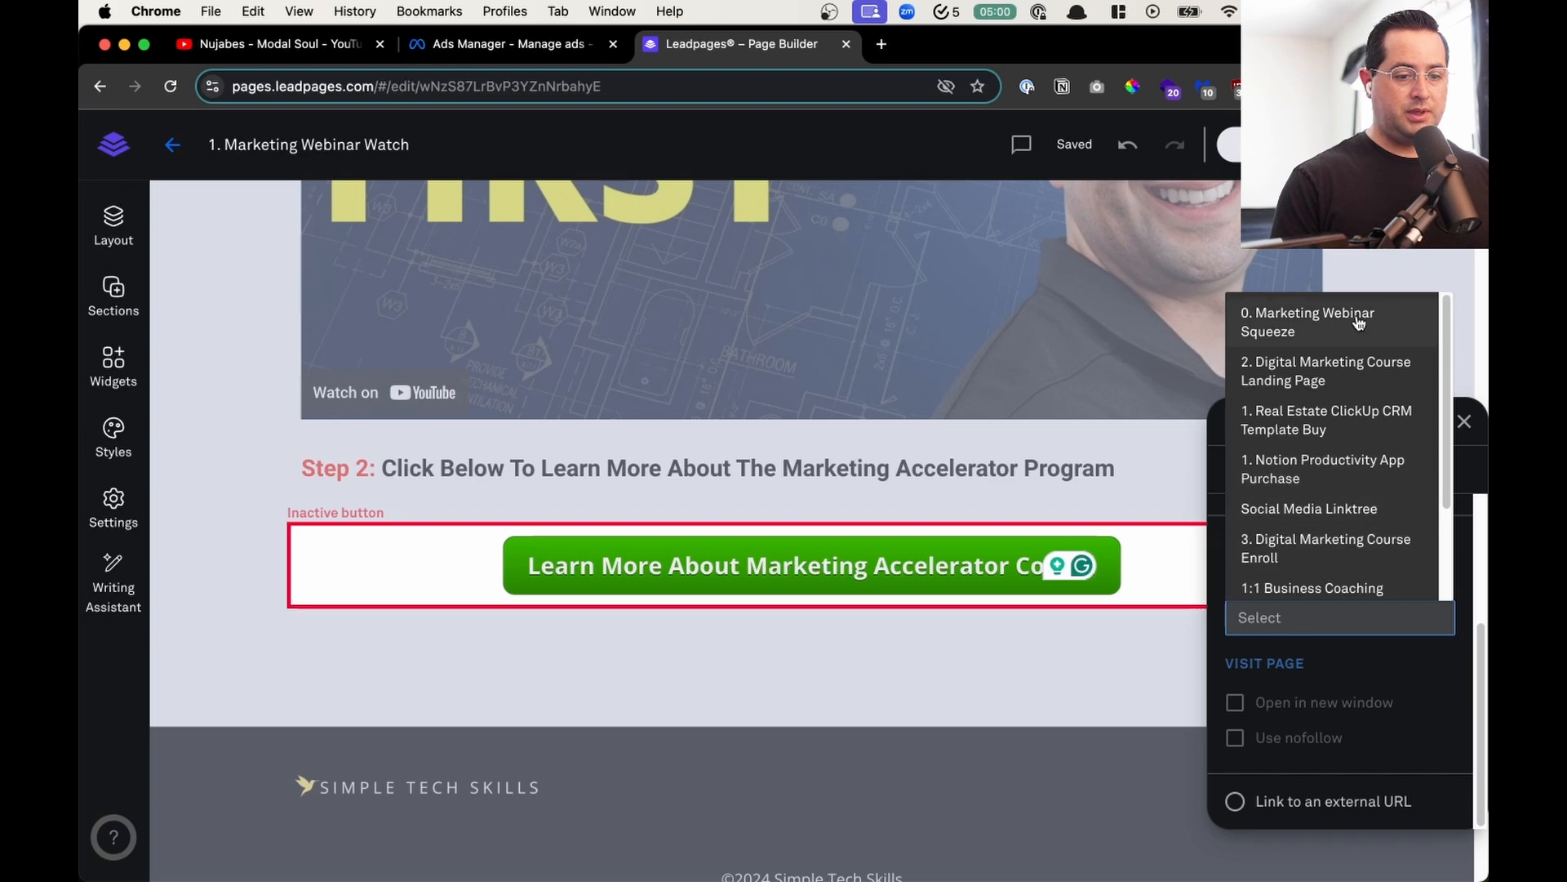
left_click(1356, 370)
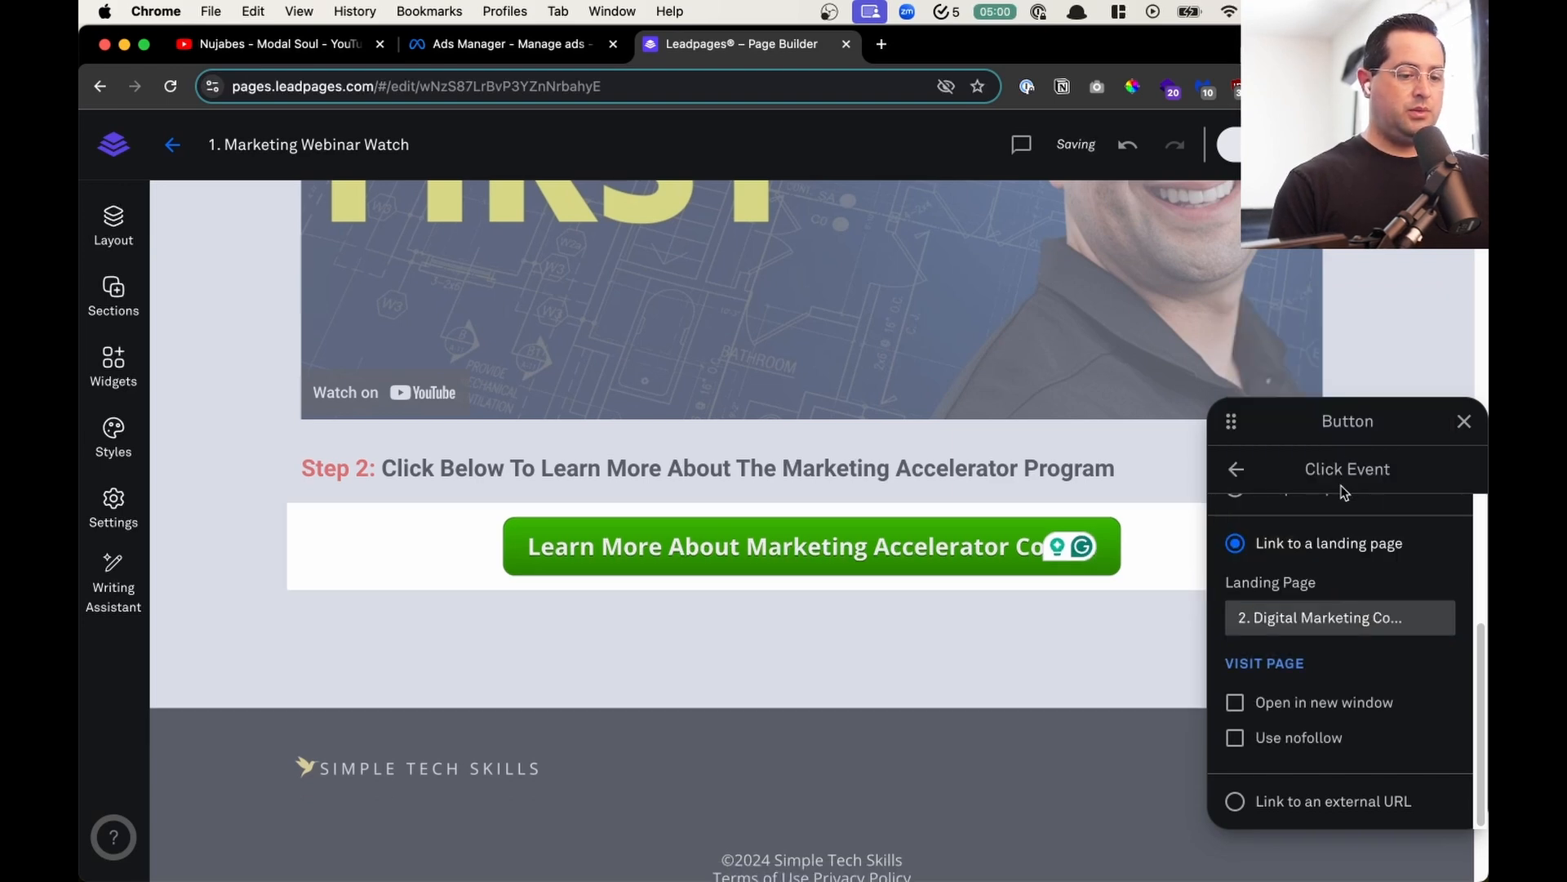
left_click(653, 586)
- Change the watch page's SEO title to "Free Leads Masterclass Watch" in the page settings
scroll(654, 586, "up", 10)
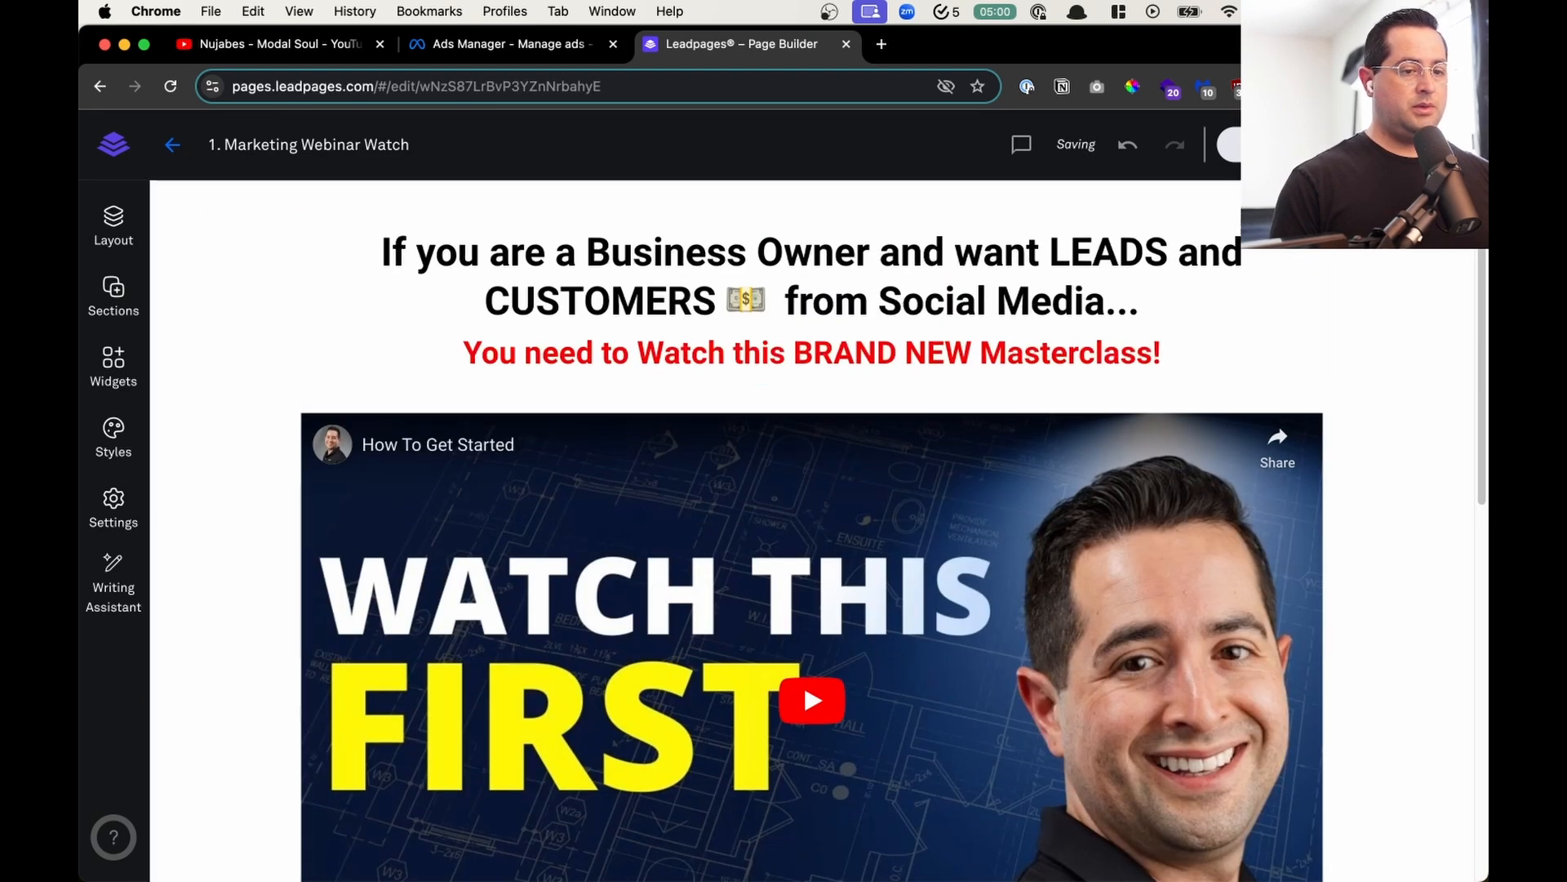
left_click(113, 508)
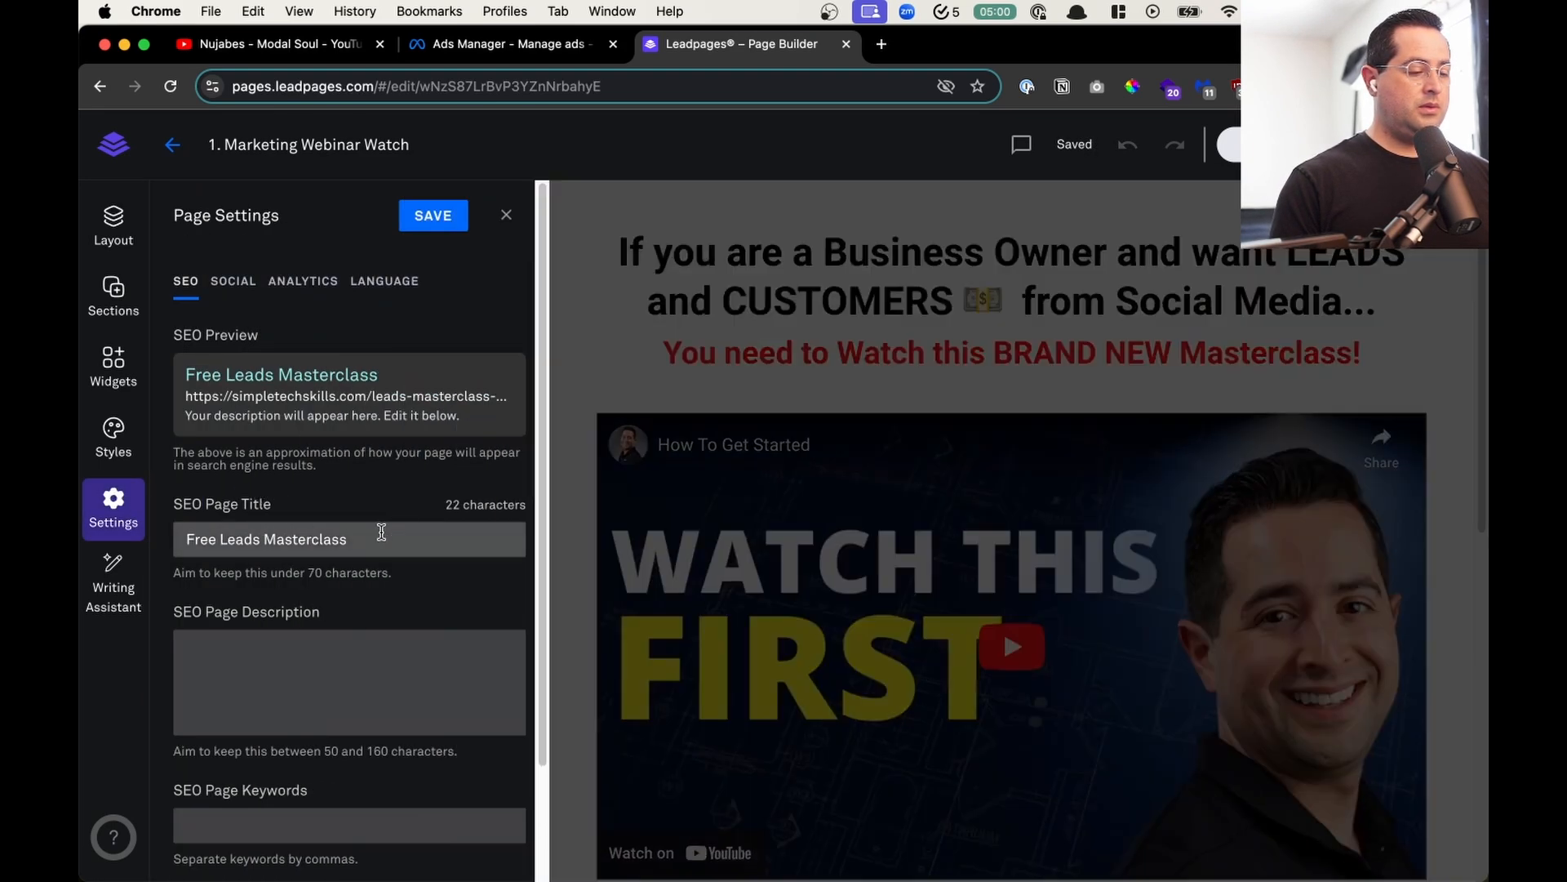
left_click(380, 532)
type("Wat")
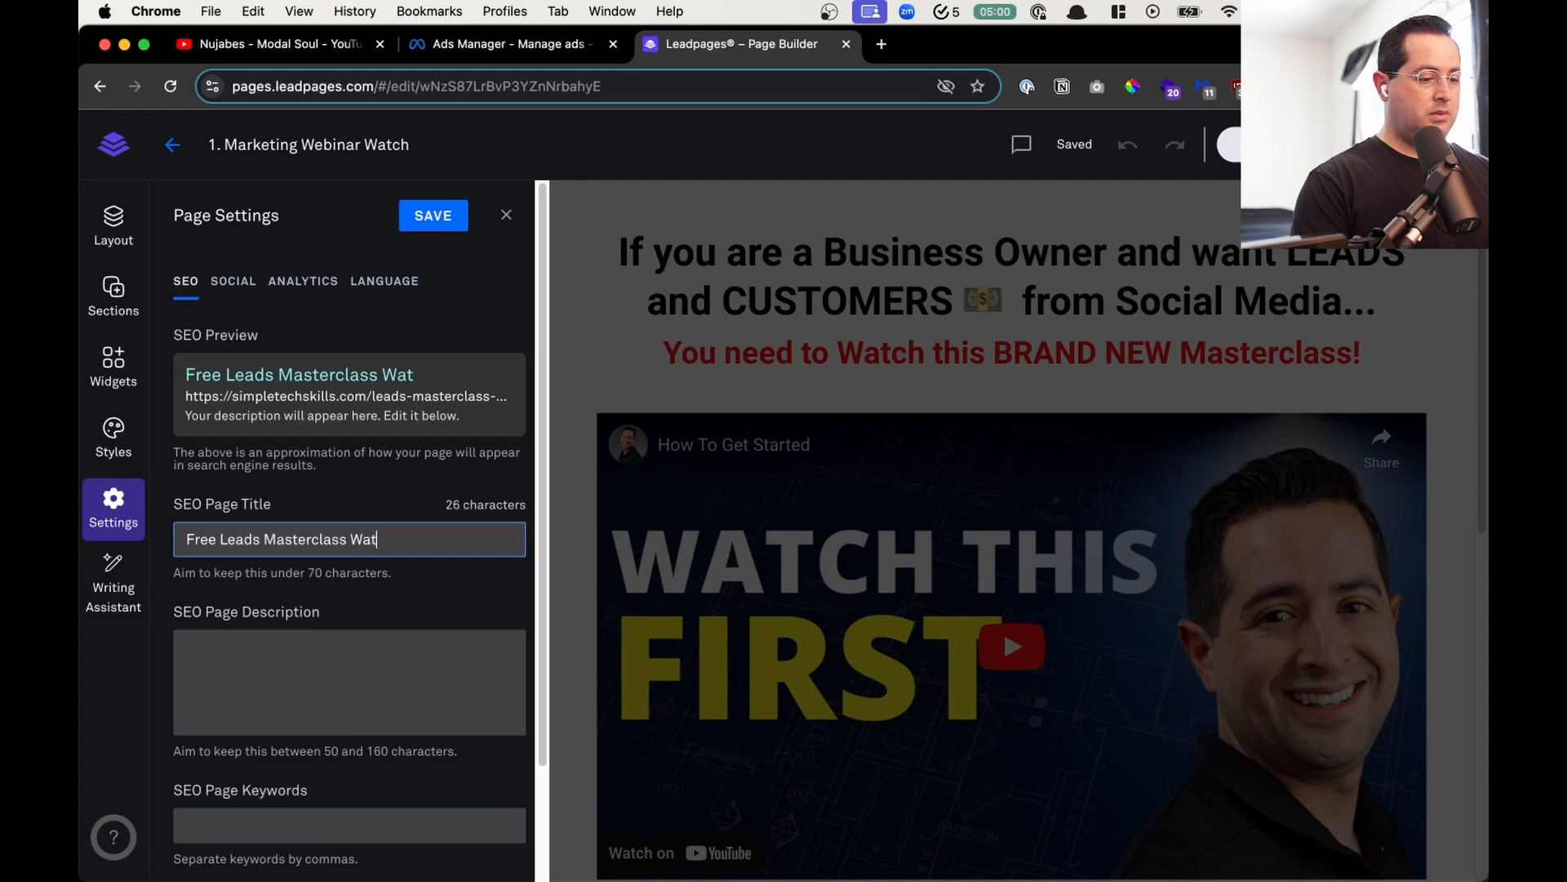
type("ch")
- Copy the SEO title "Free Leads Masterclass Watch" into the social page title and save the page settings
key("super+a")
key("super+c")
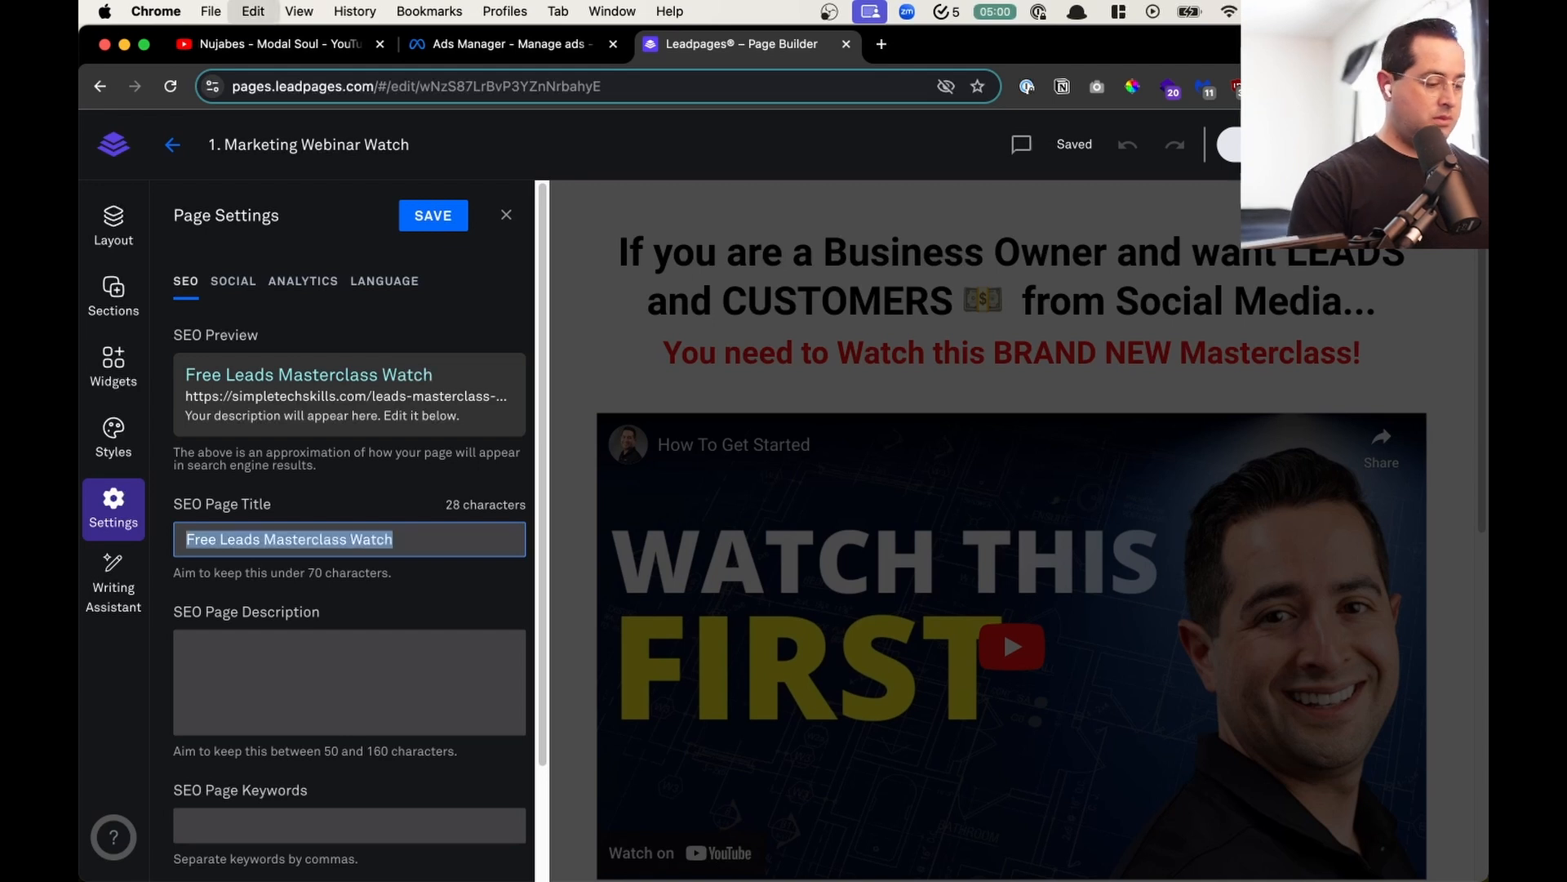
left_click(234, 286)
left_click(271, 873)
key("super+a")
key("super+v")
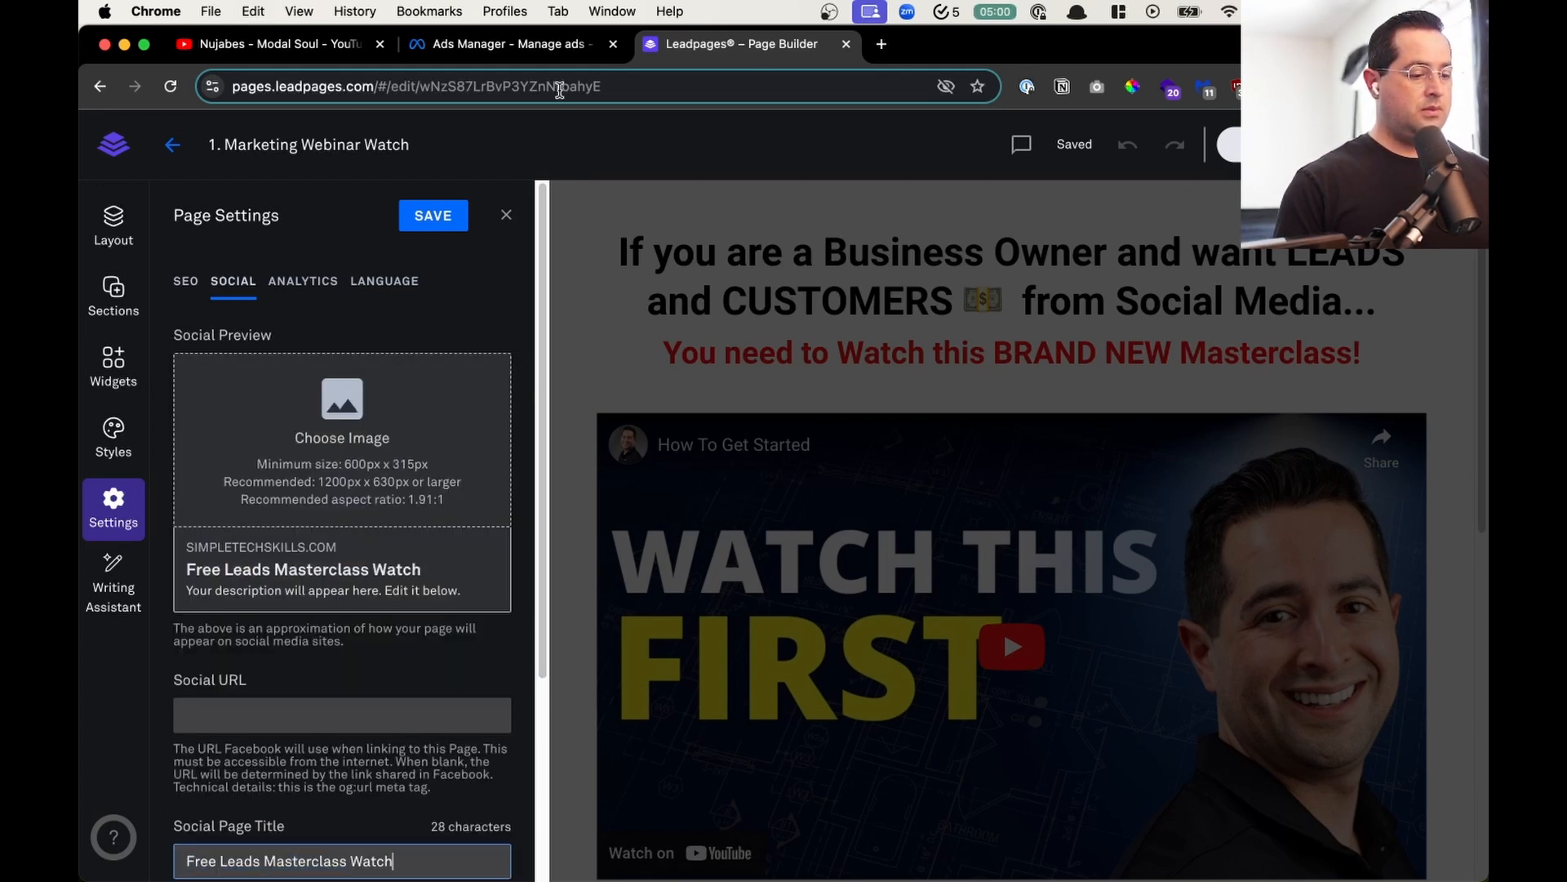
left_click(407, 215)
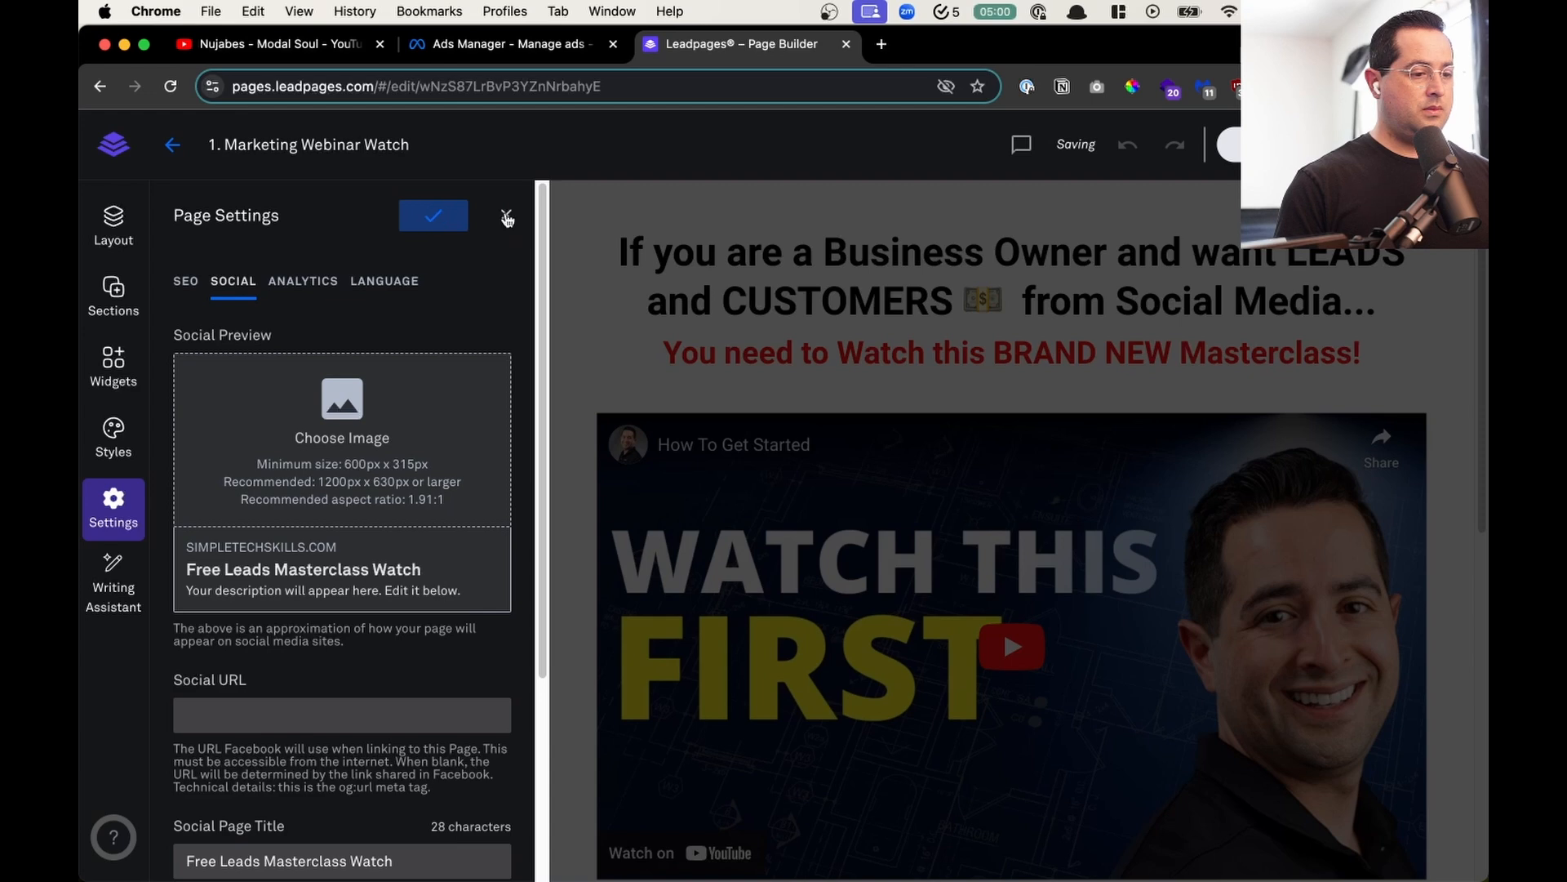
left_click(506, 216)
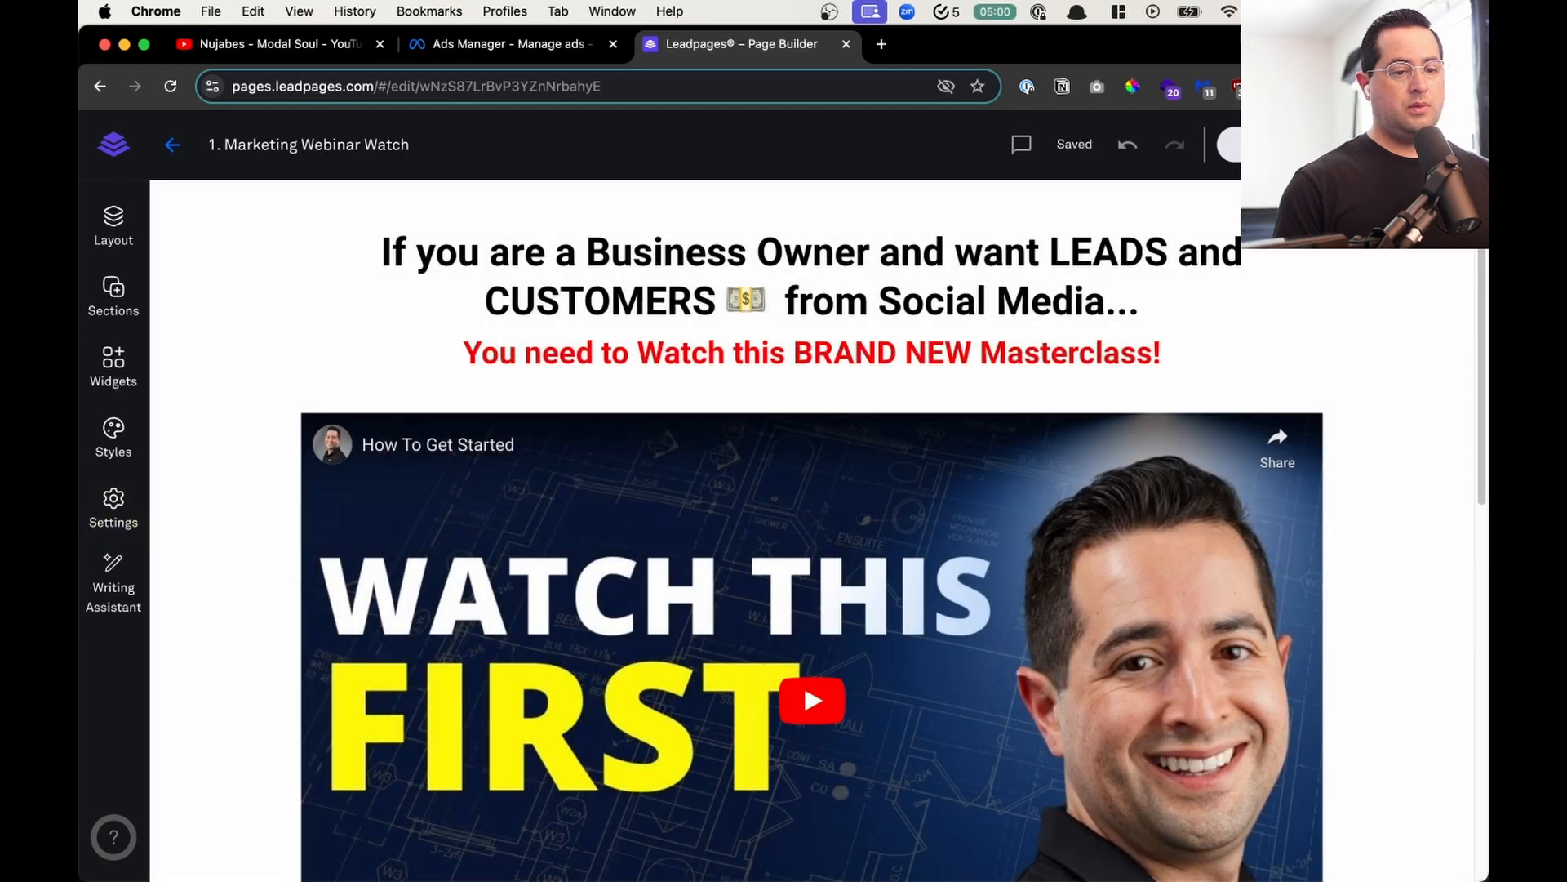
- Return to the list of landing pages, filter it by the Marketing Course label and sort it A to Z
left_click(173, 154)
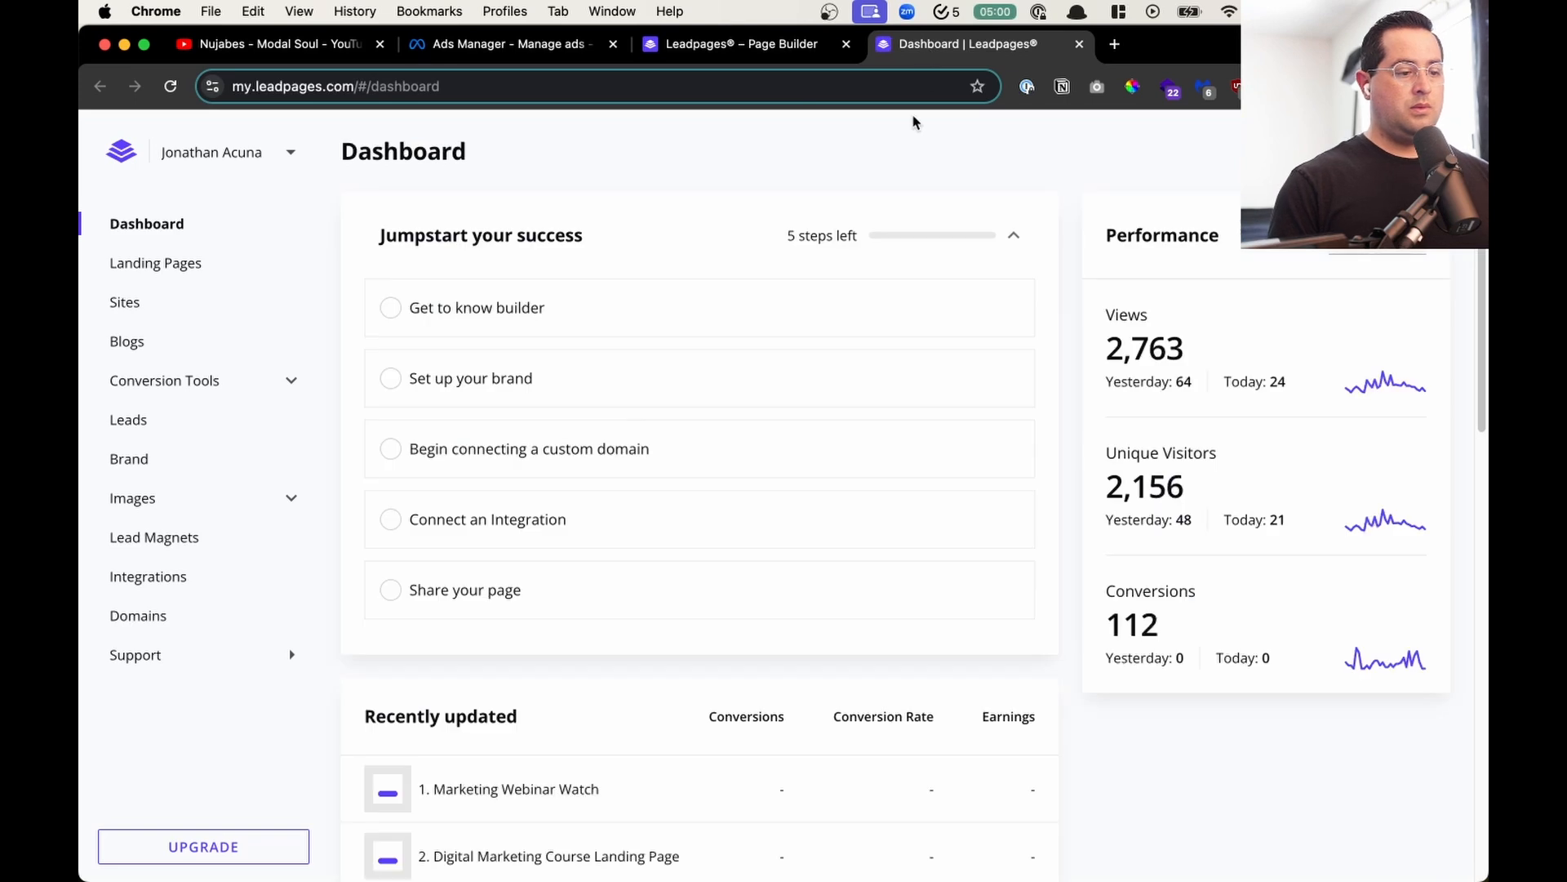
left_click(196, 262)
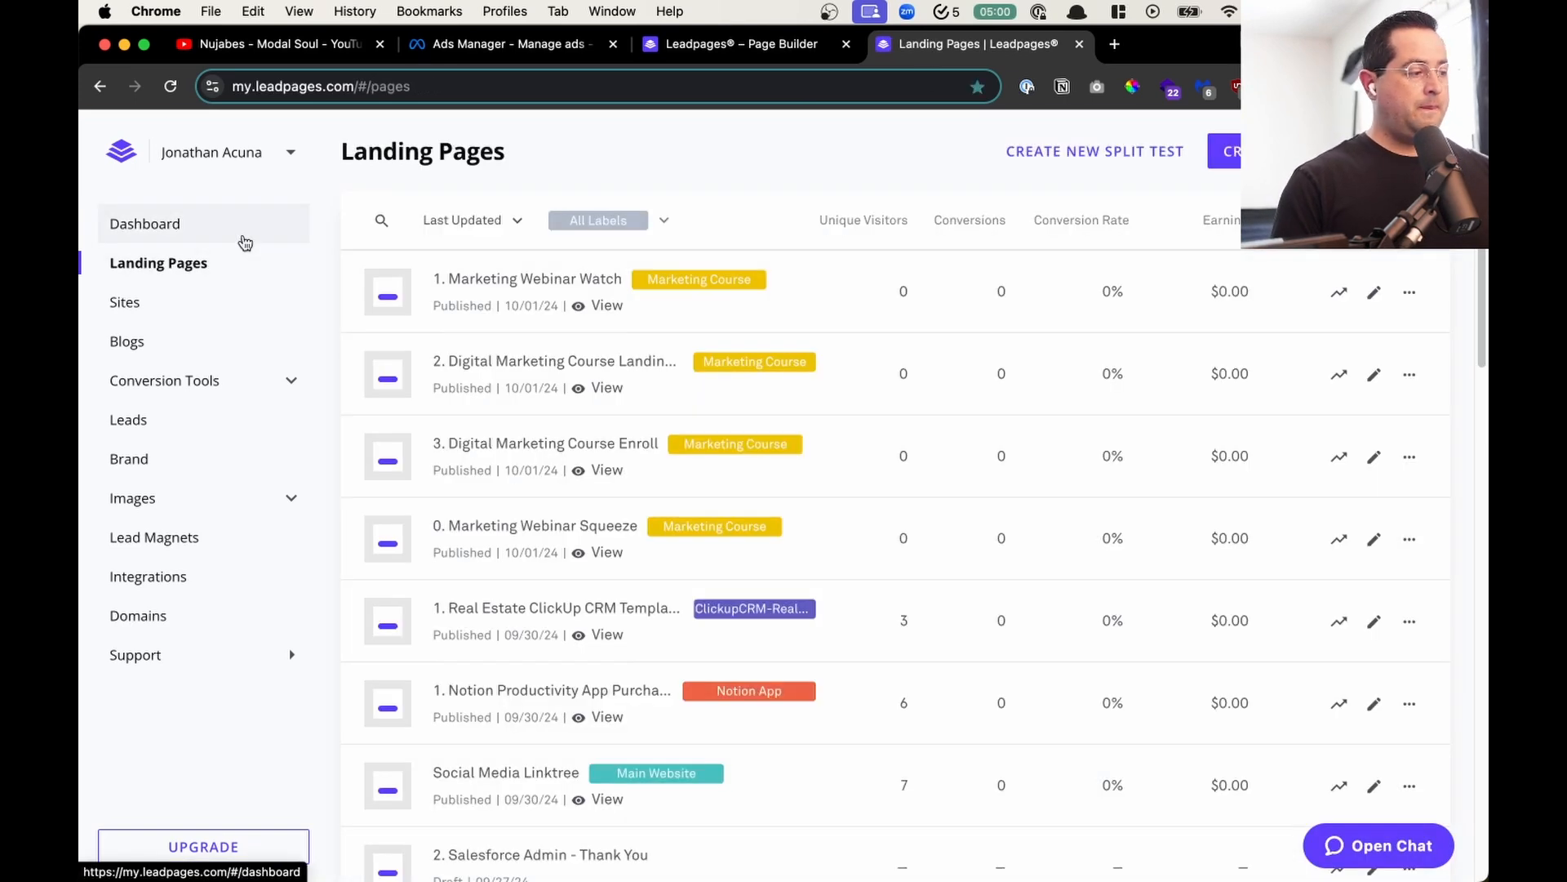
left_click(572, 218)
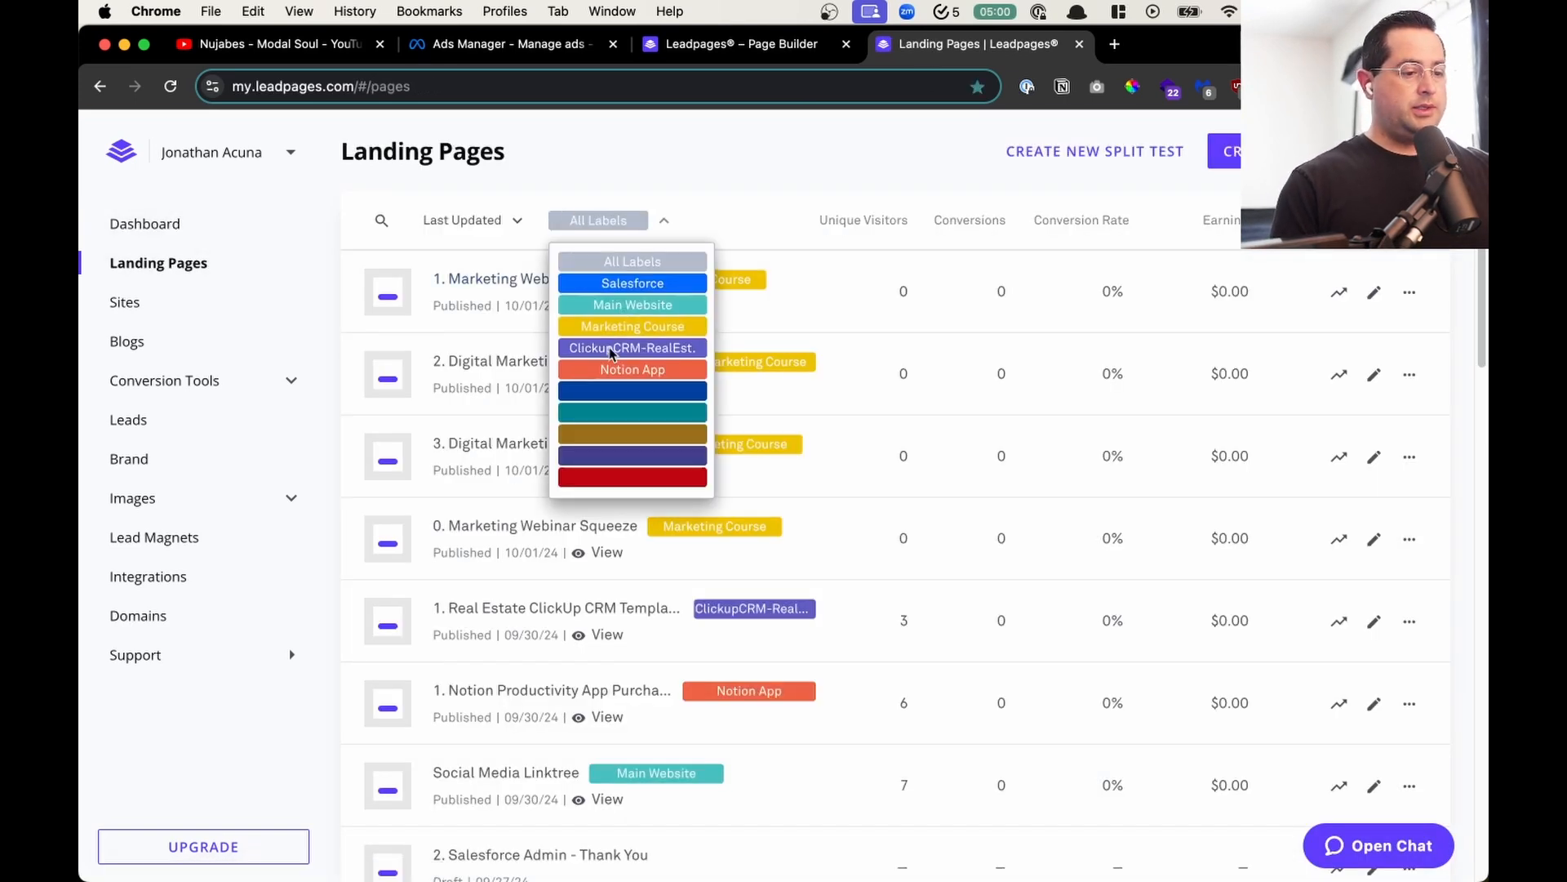
left_click(632, 326)
left_click(449, 228)
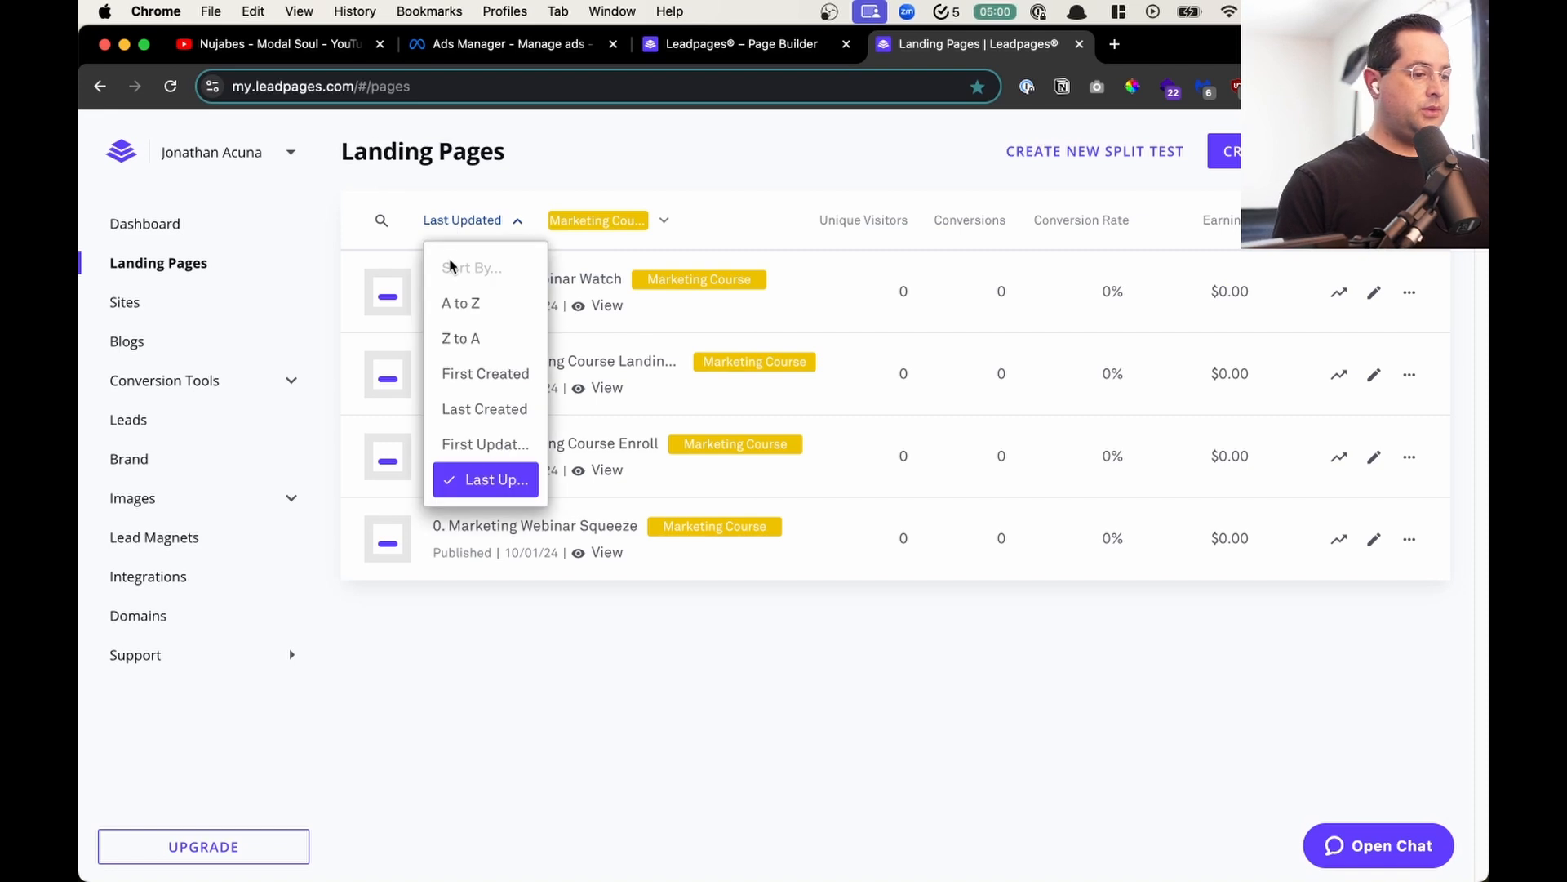
left_click(469, 300)
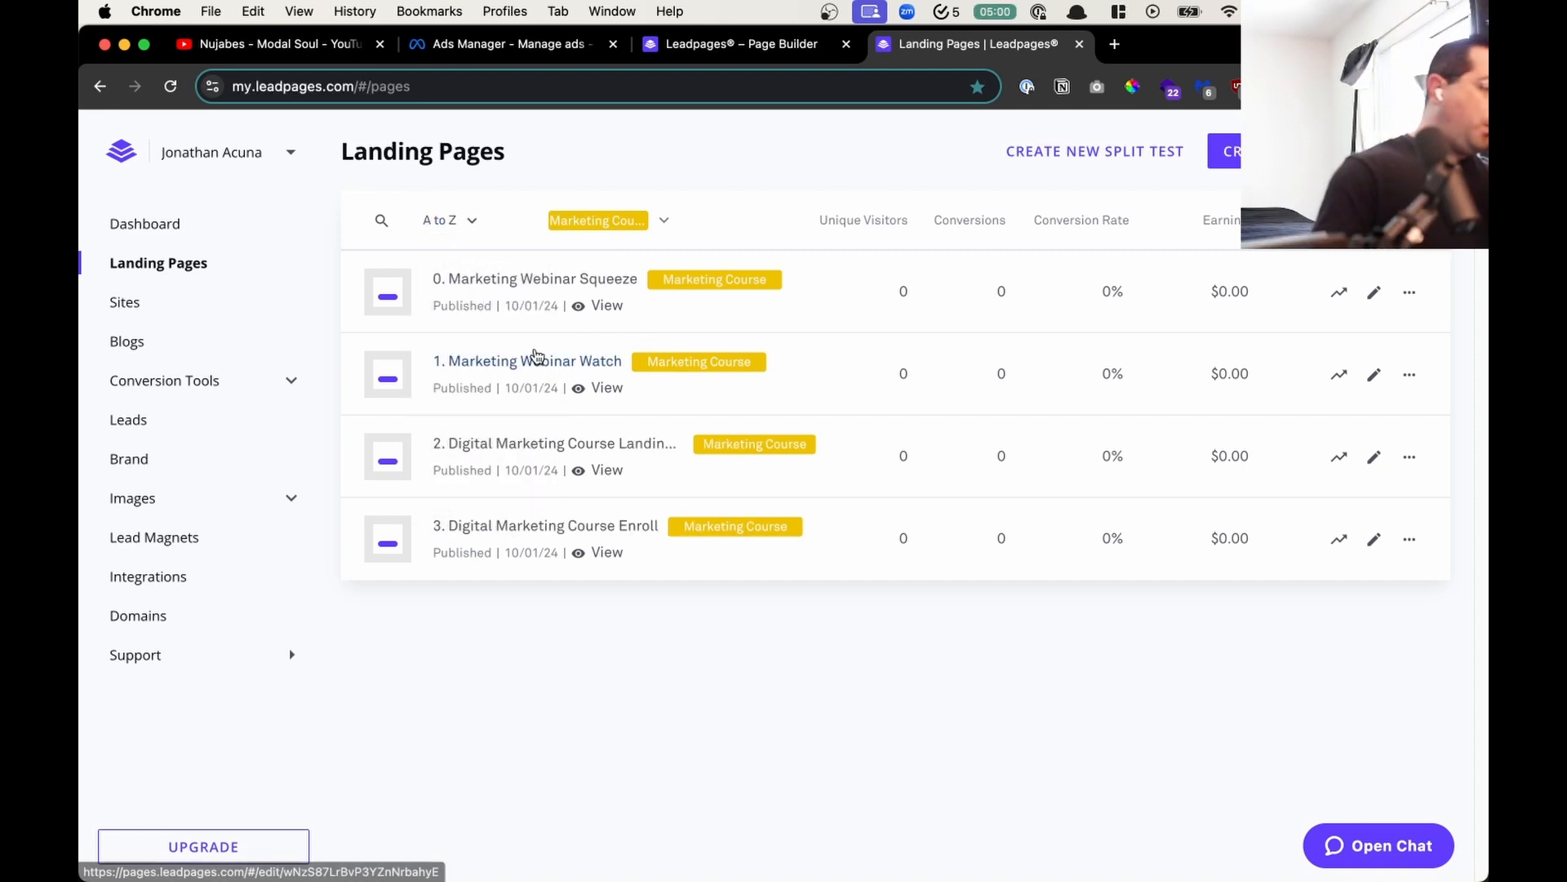
- Open "0. Marketing Webinar Squeeze" and set its sign-up form to send visitors to the landing page "1. Marketing Webinar Watch"
left_click(560, 280)
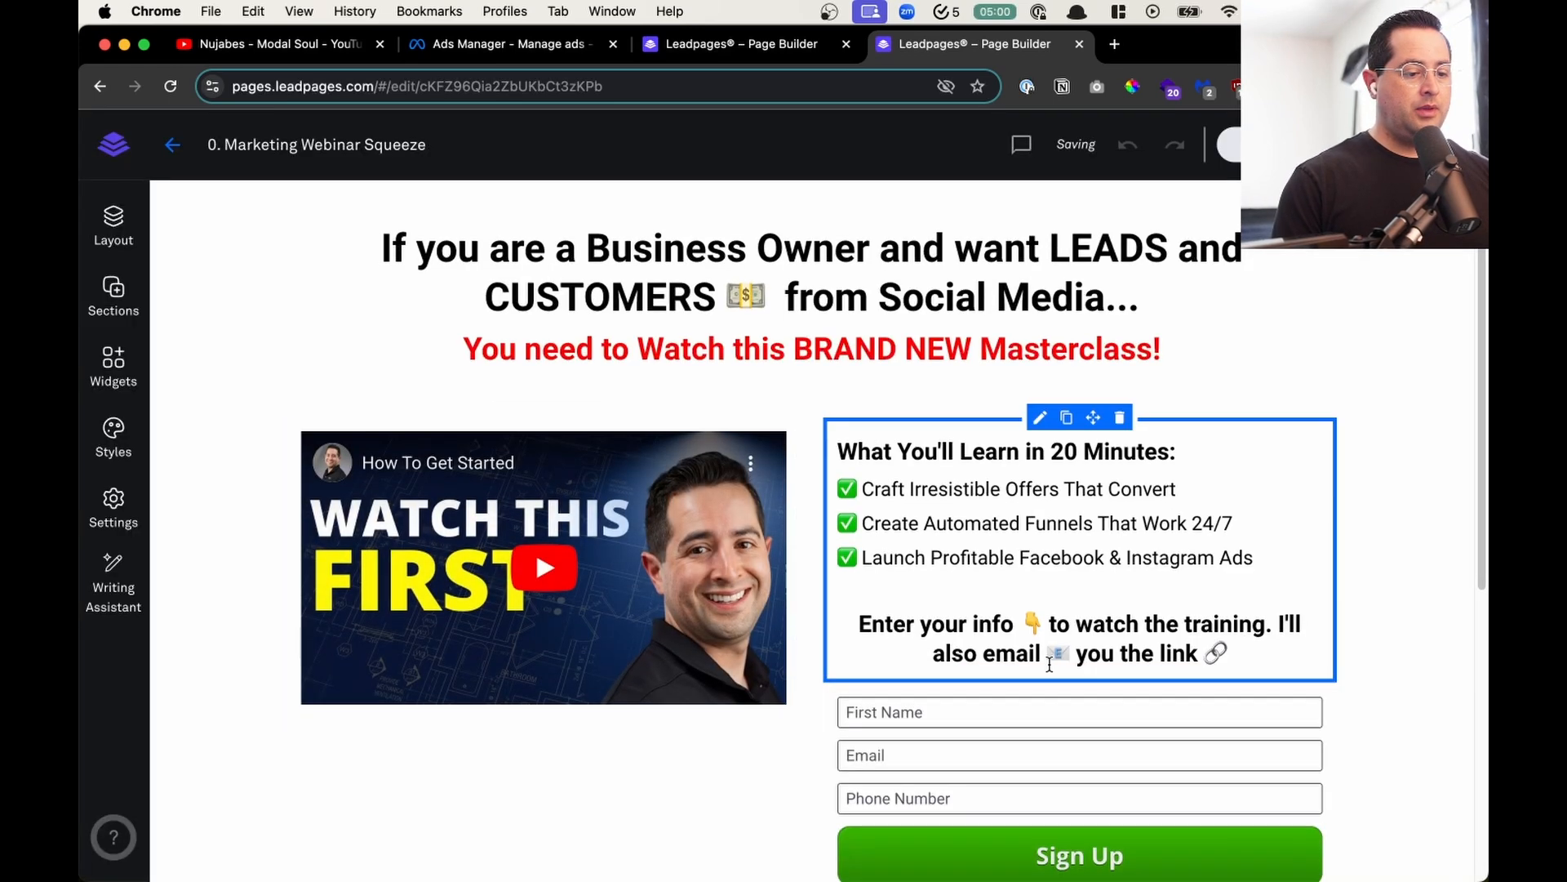
left_click(1079, 676)
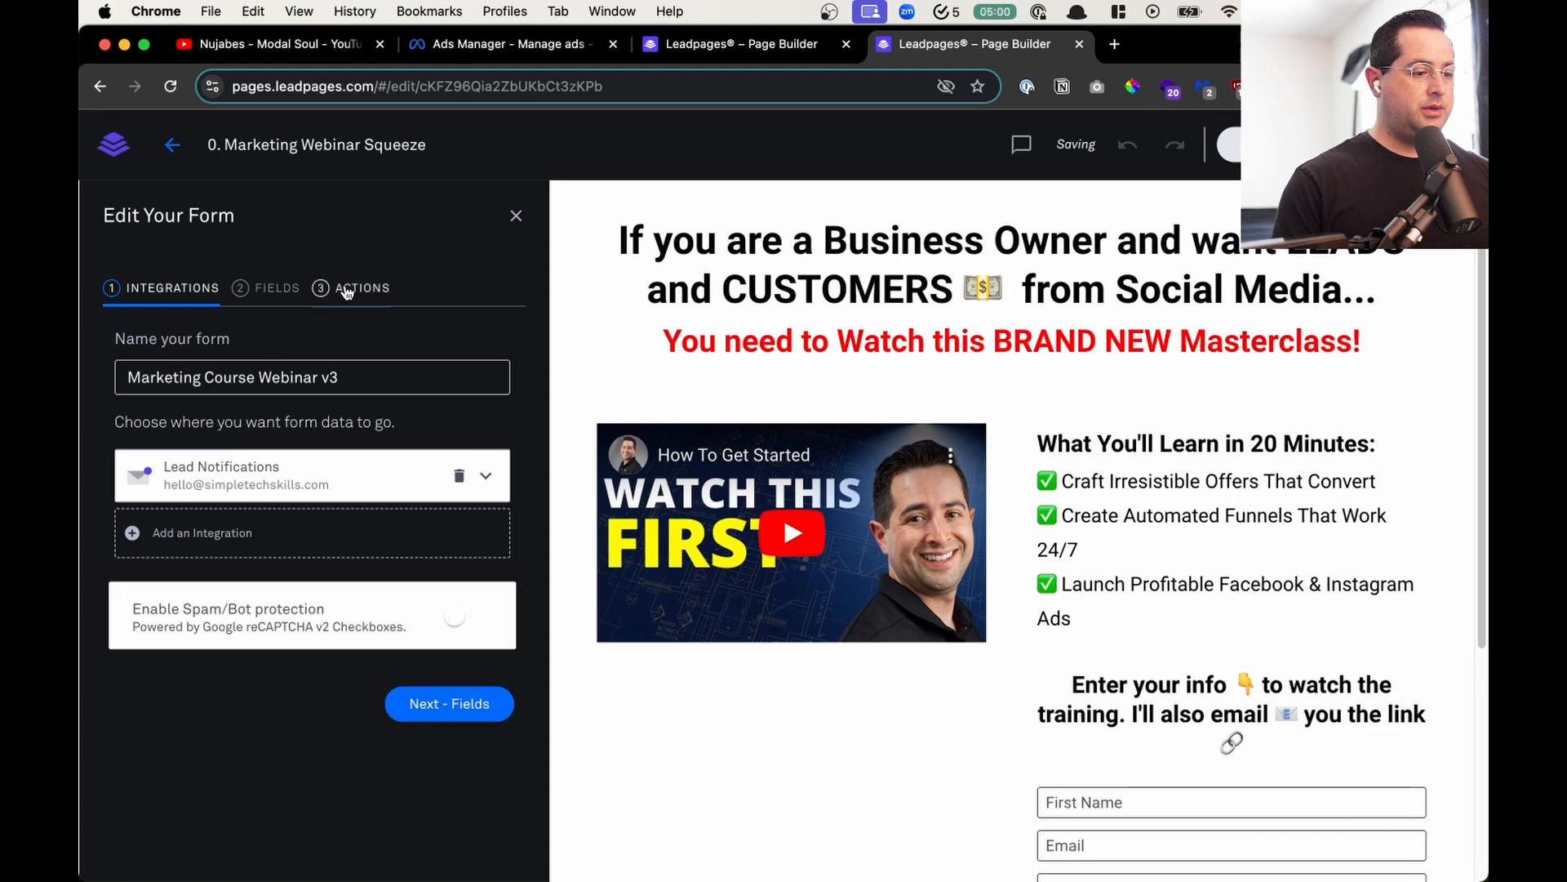
left_click(327, 289)
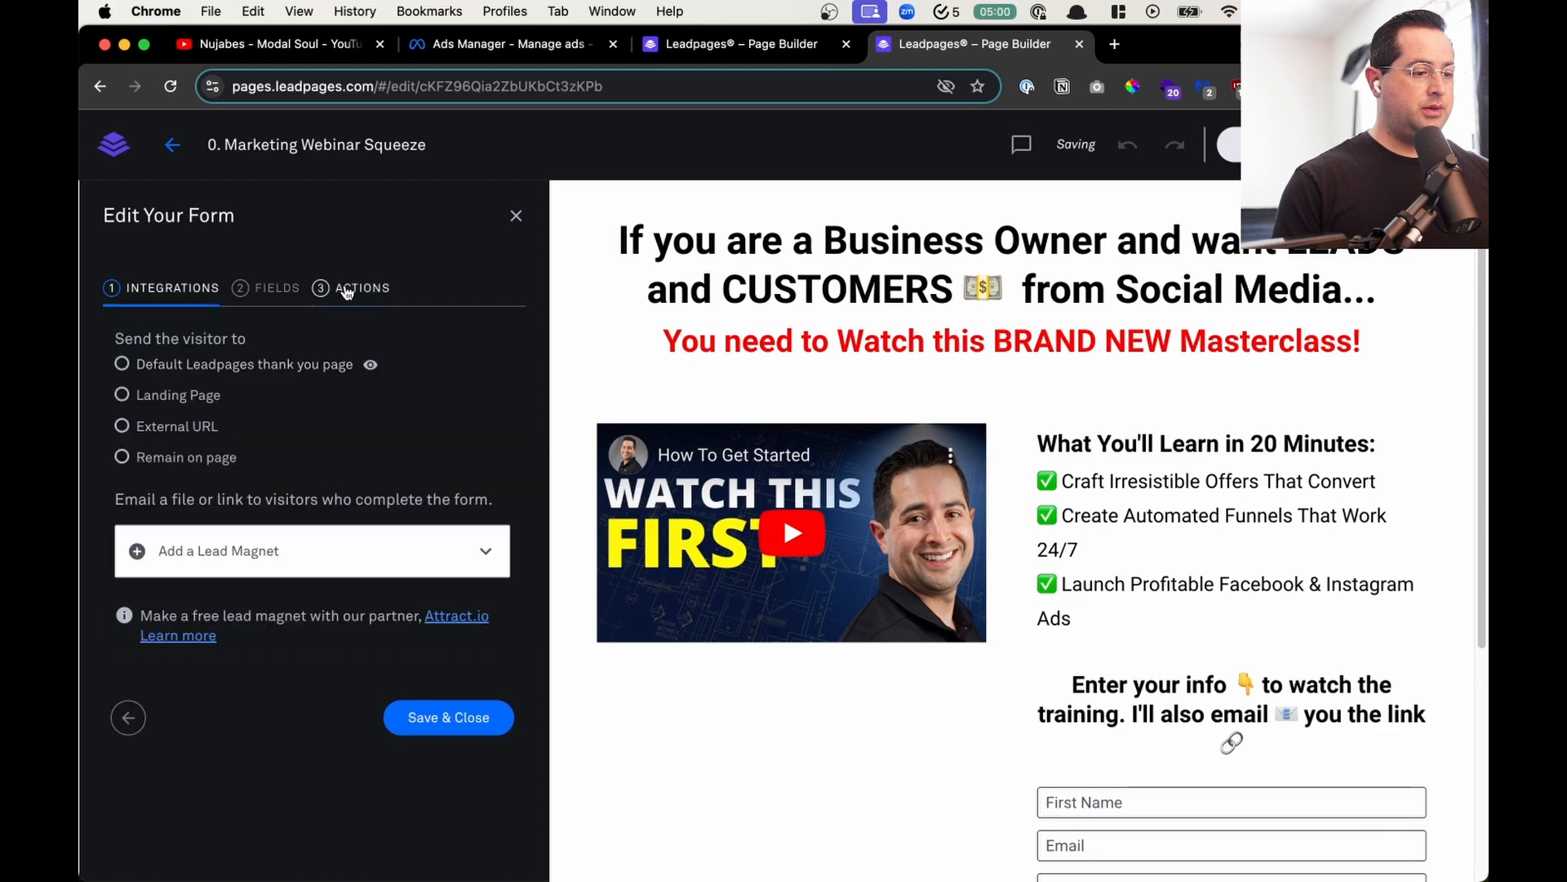
left_click(182, 395)
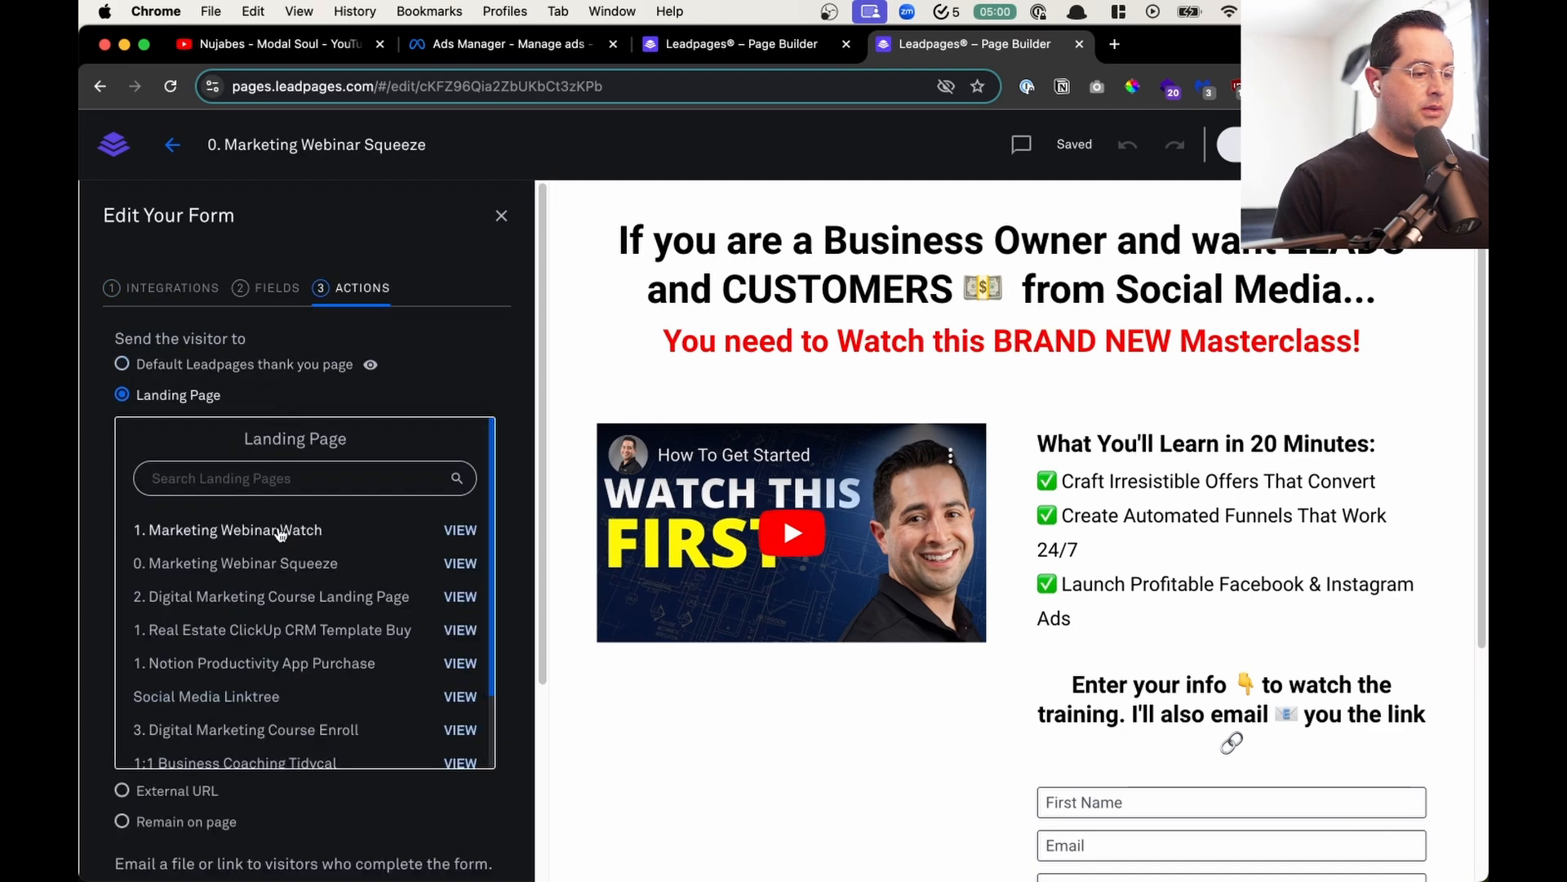
left_click(265, 532)
left_click(434, 720)
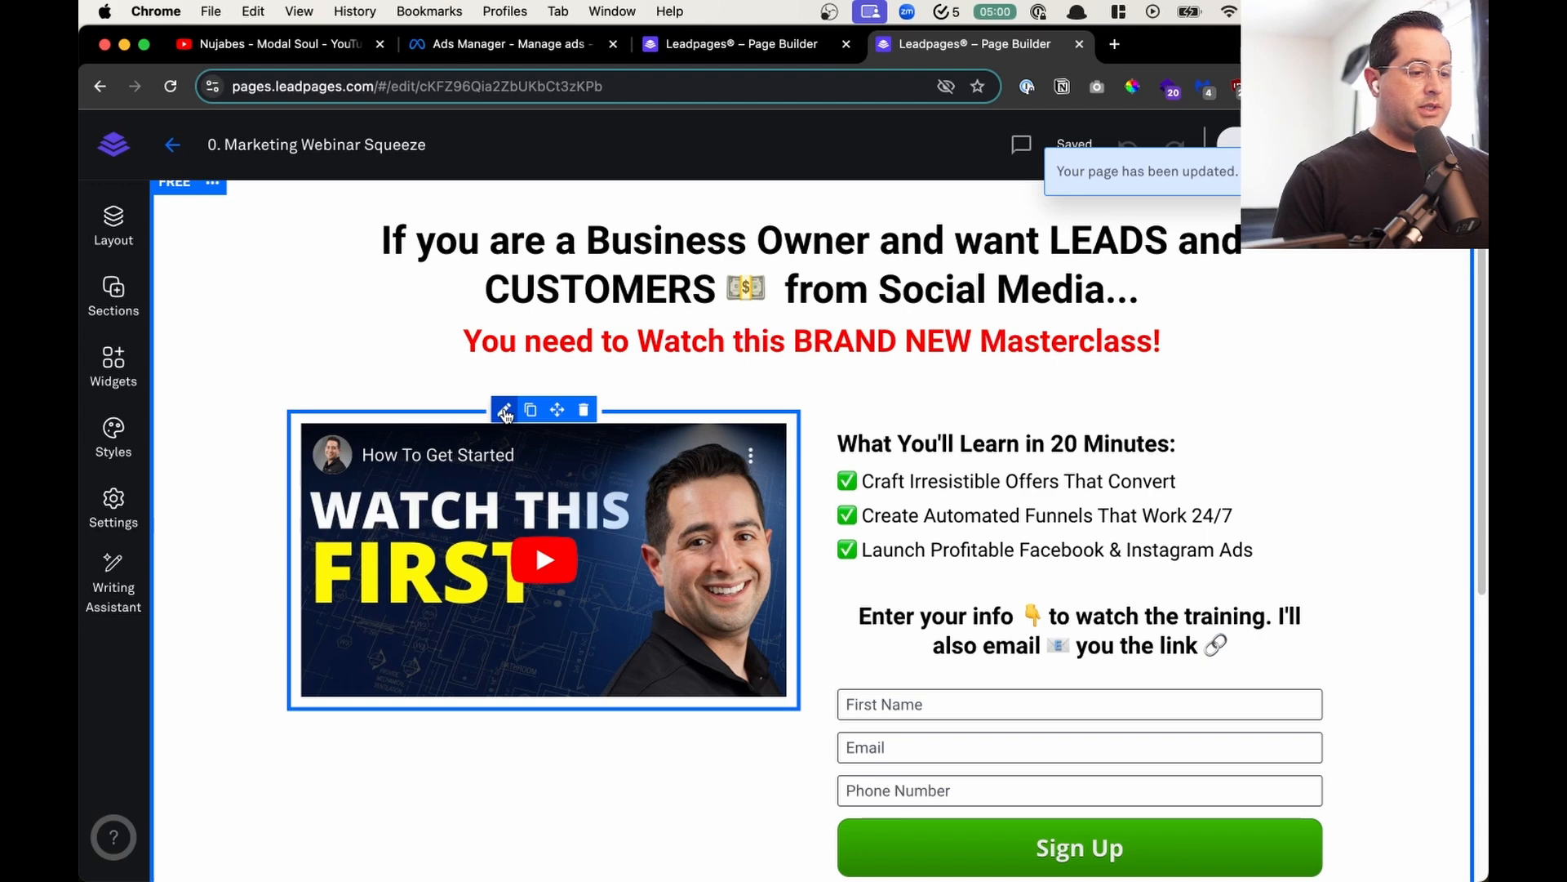
- Delete the video from the squeeze page and display the available widgets
left_click(506, 411)
left_click(766, 355)
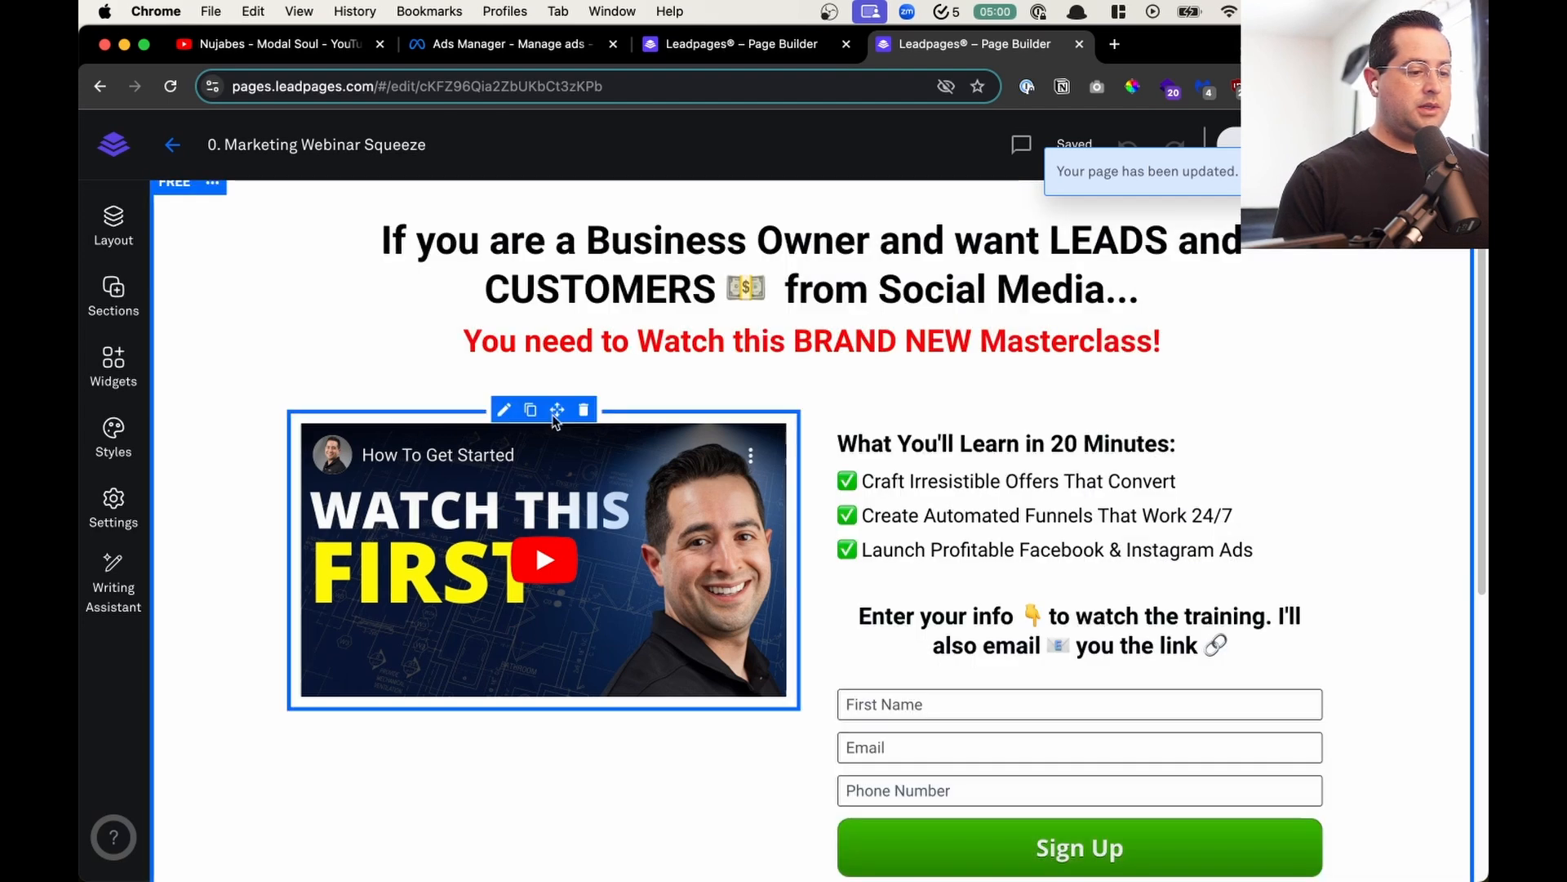
left_click(585, 411)
left_click(113, 287)
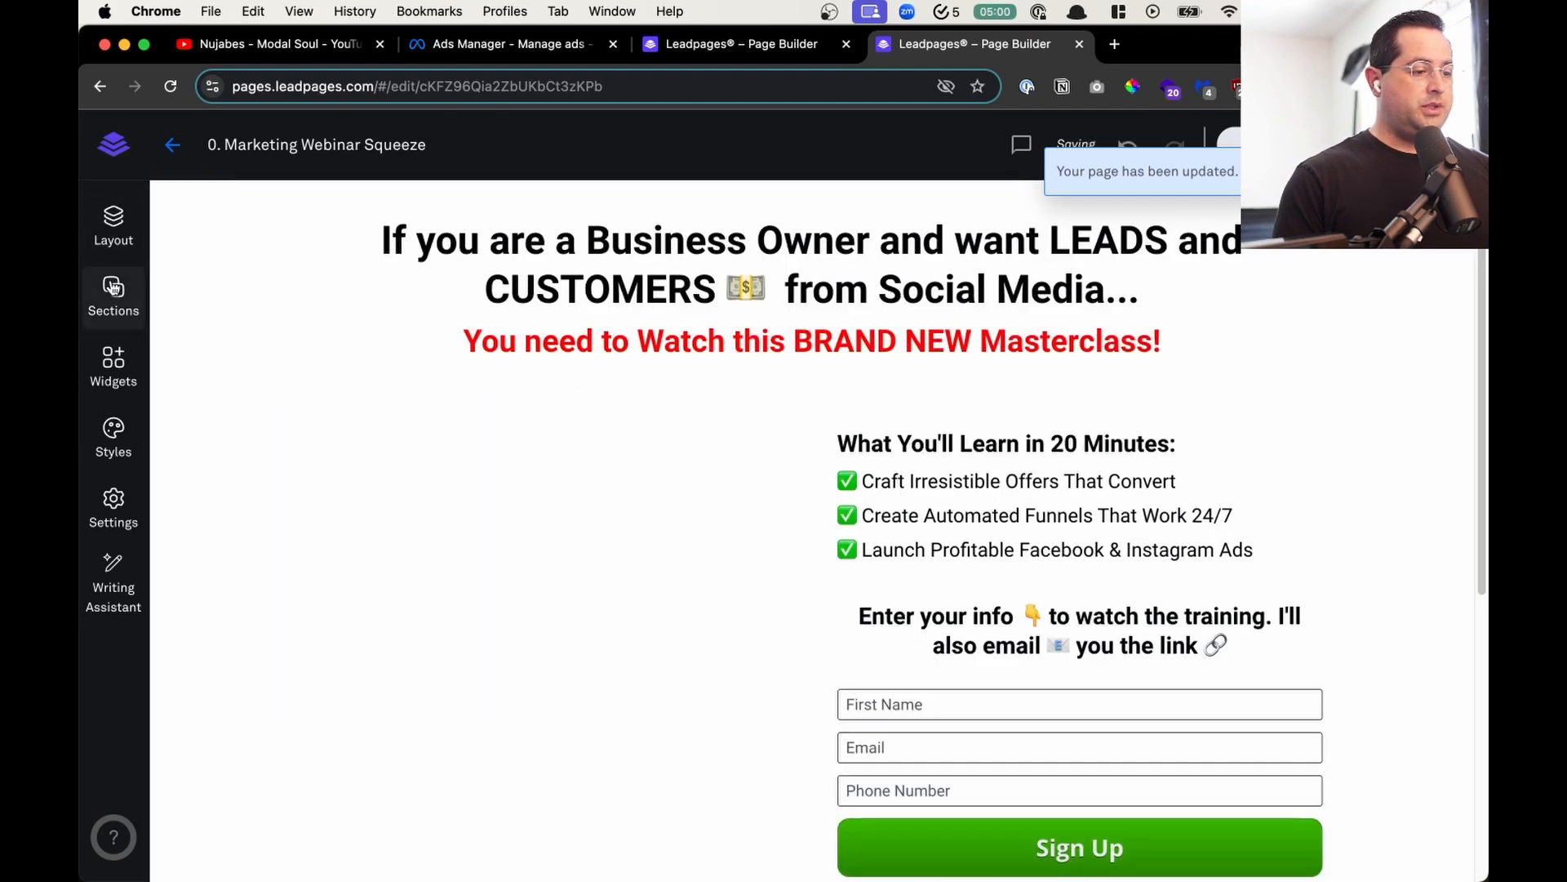
left_click(113, 363)
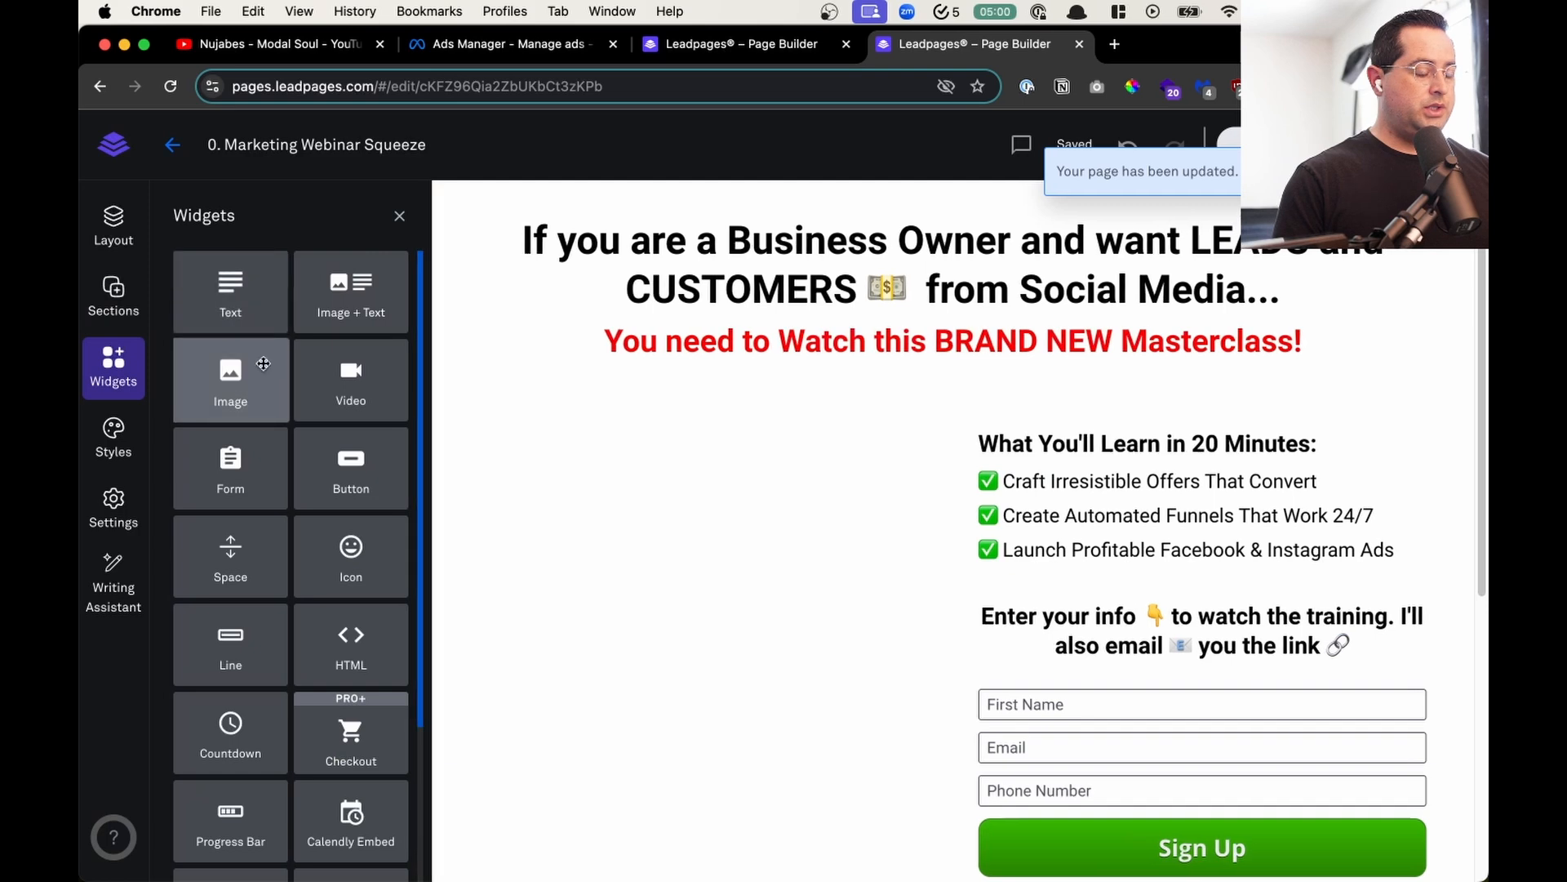
- Switch to Canva, open the "Youtube Thumbnails" design and duplicate its first page, the Digital Marketing Accelerator thumbnail
key("alt+space")
type("canva")
key("Return")
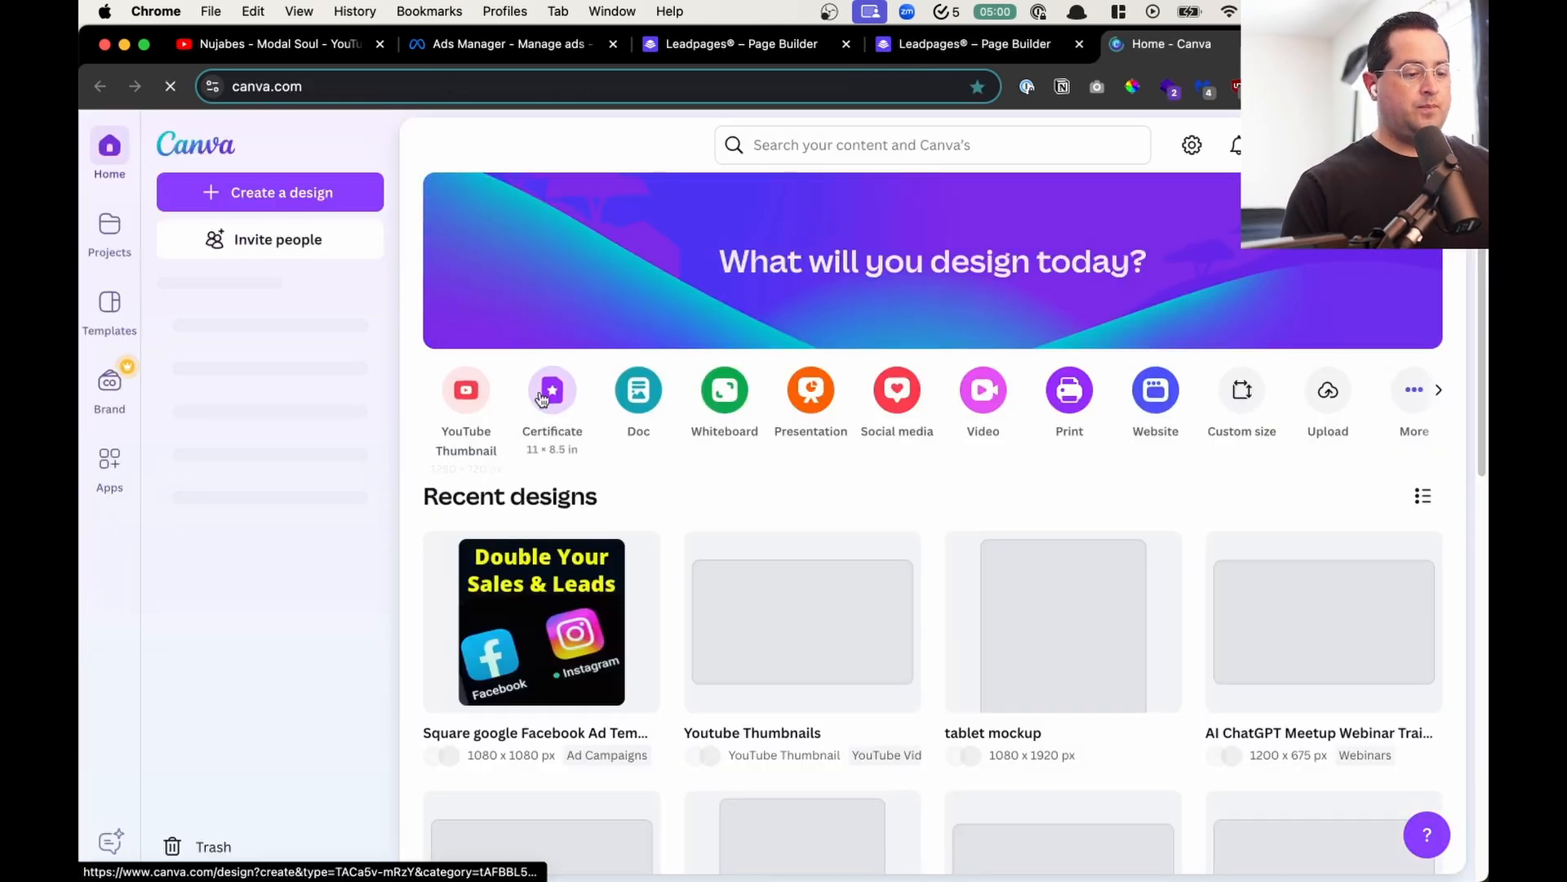
left_click(777, 604)
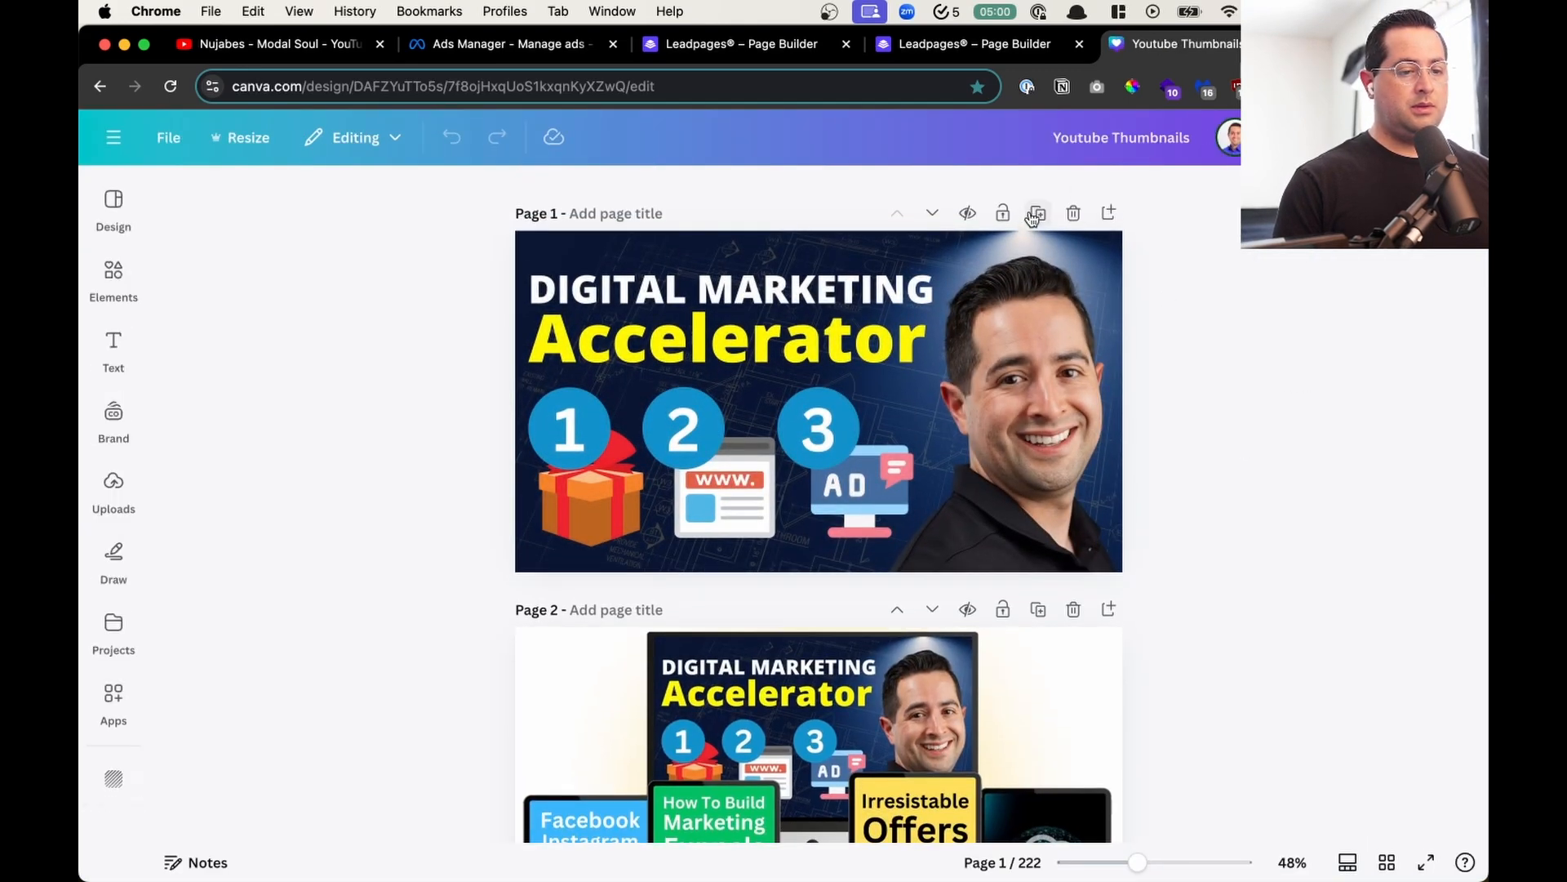
left_click(1035, 214)
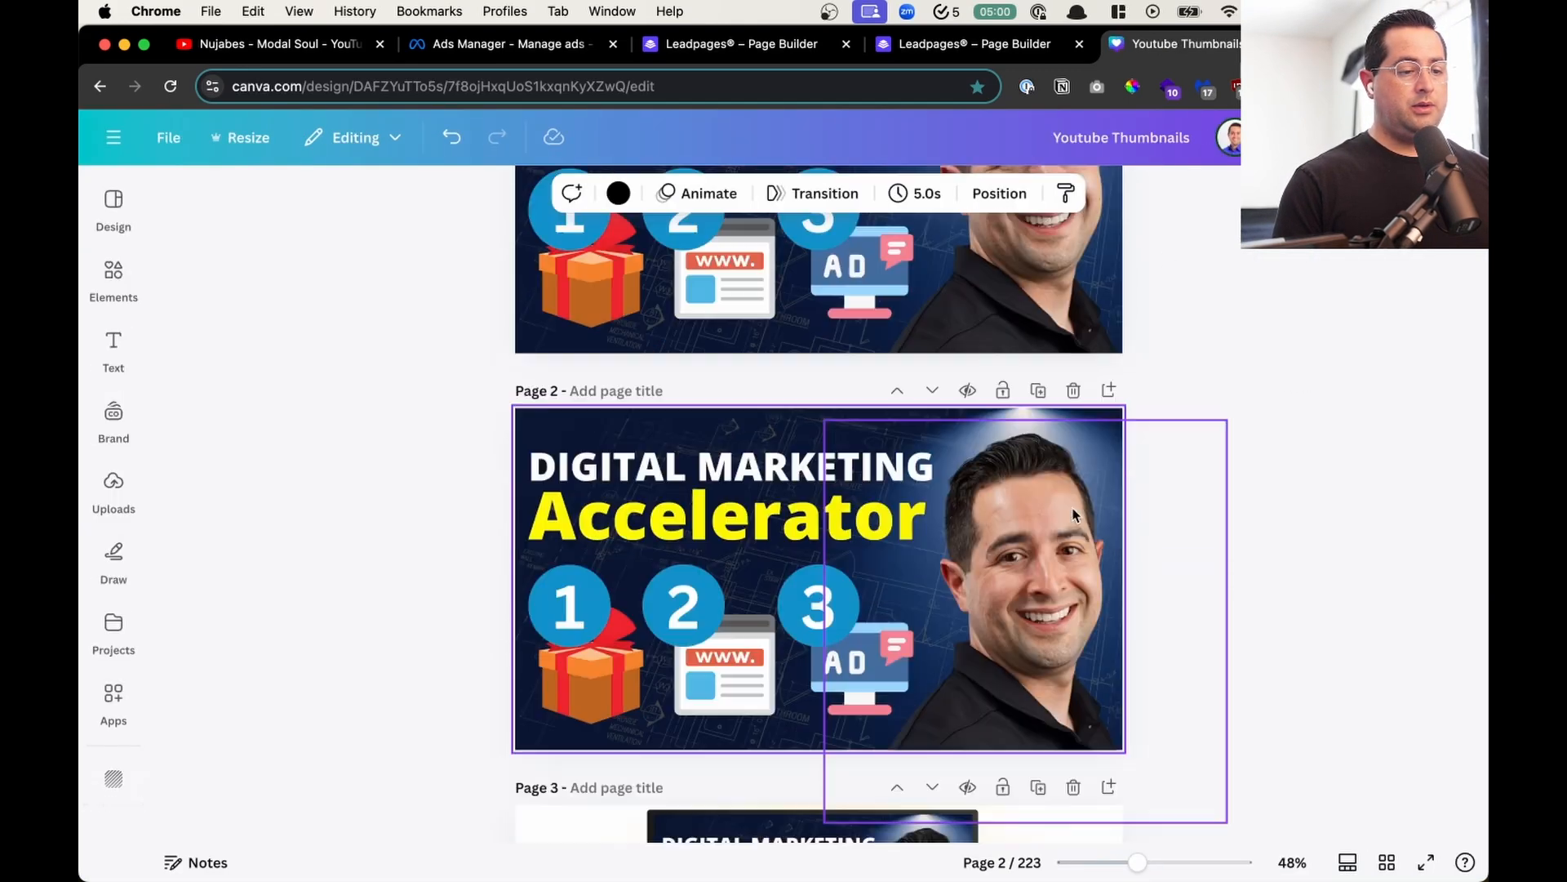
- Search the elements for "play button" and place the red rectangular one over the middle of the page 1 thumbnail
left_click(114, 278)
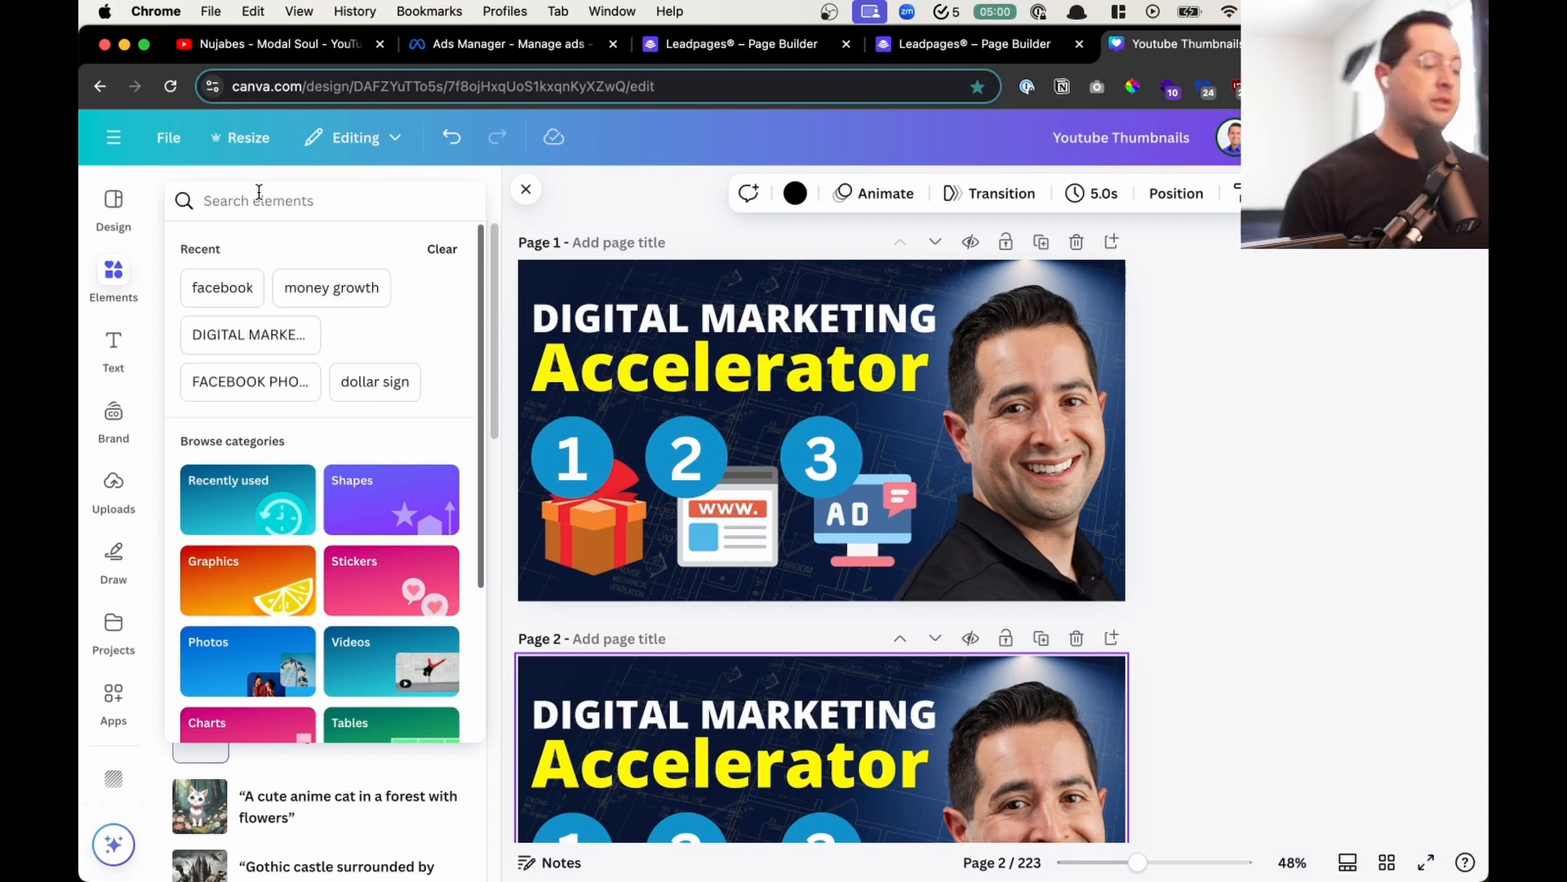
type("play button")
key("Return")
left_click_drag(375, 408, 811, 460)
left_click(1185, 403)
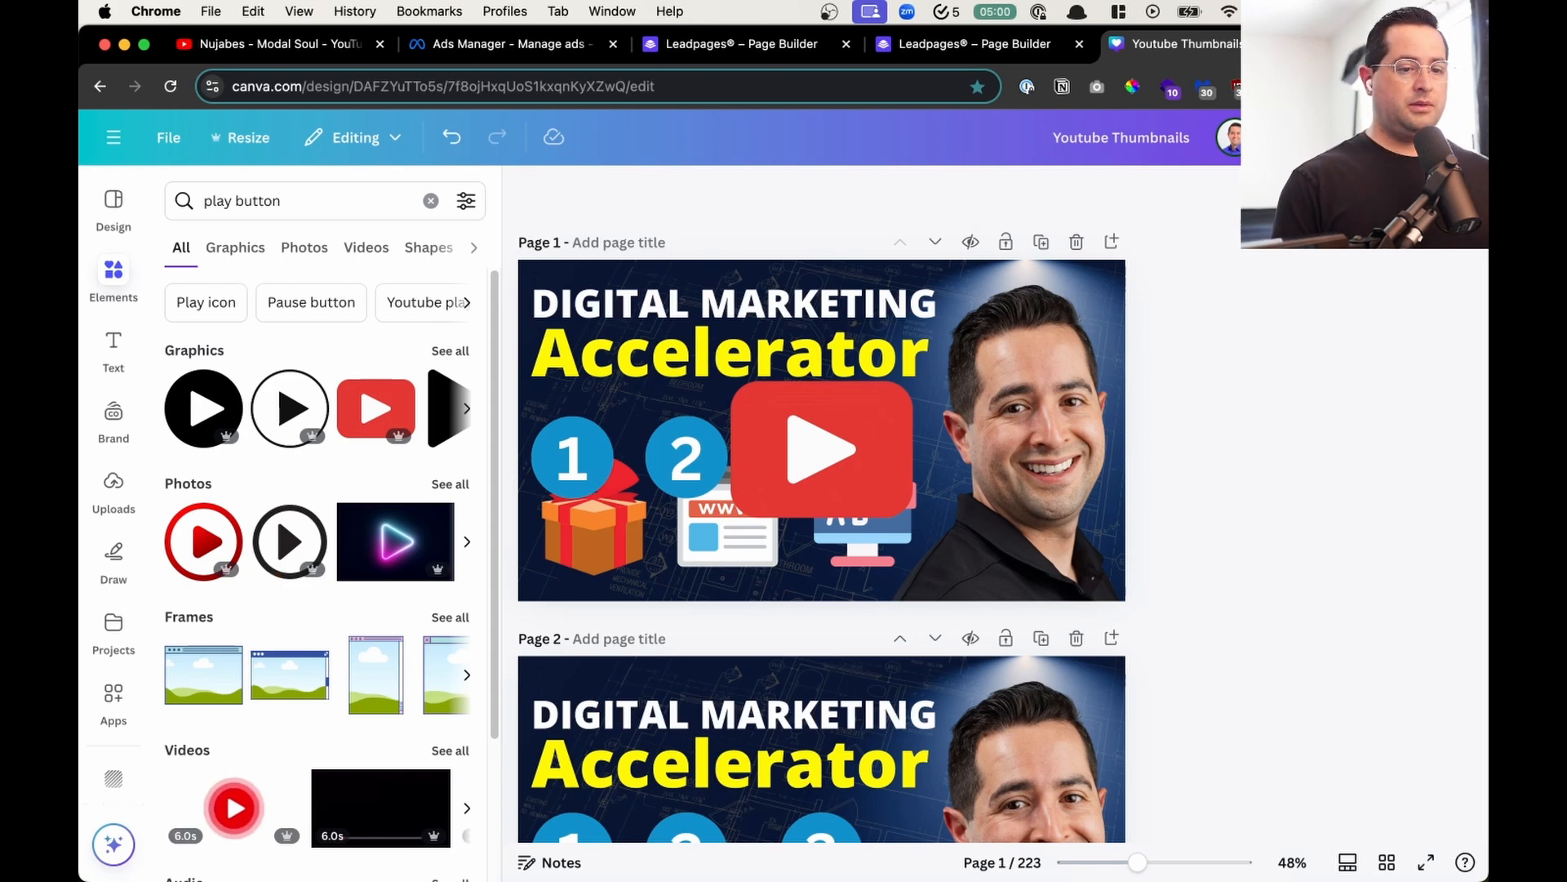
- Download only page 1 as a JPG at size 1.125 and quality 100, and return to the squeeze page in Leadpages
left_click(1431, 137)
left_click(1137, 535)
left_click_drag(1156, 343, 1171, 343)
left_click(1192, 277)
left_click(1151, 335)
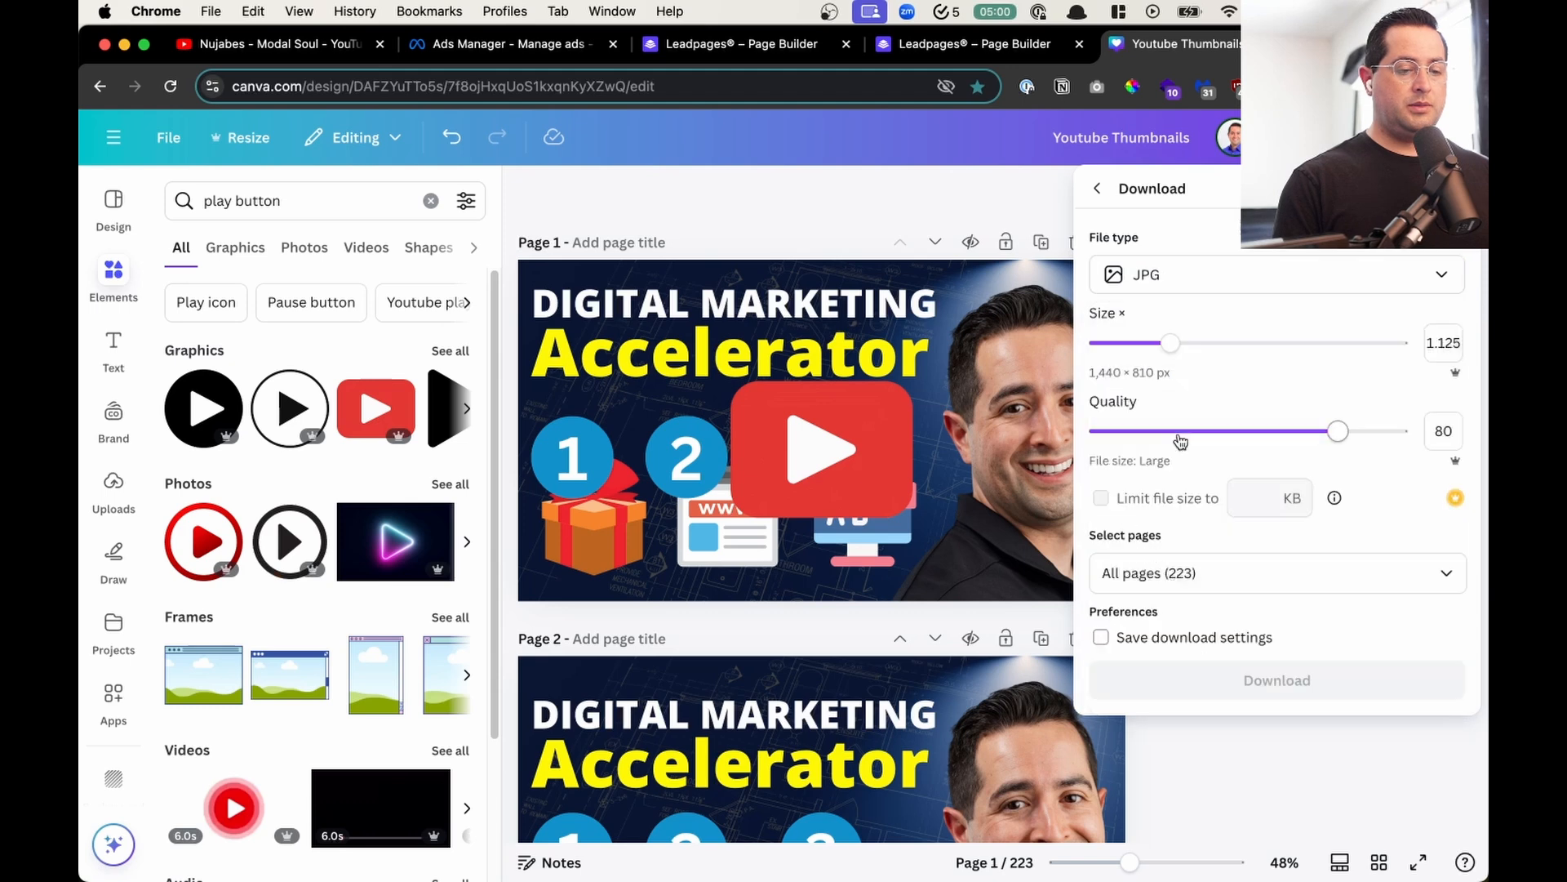
left_click_drag(1338, 430, 1404, 431)
left_click(1237, 575)
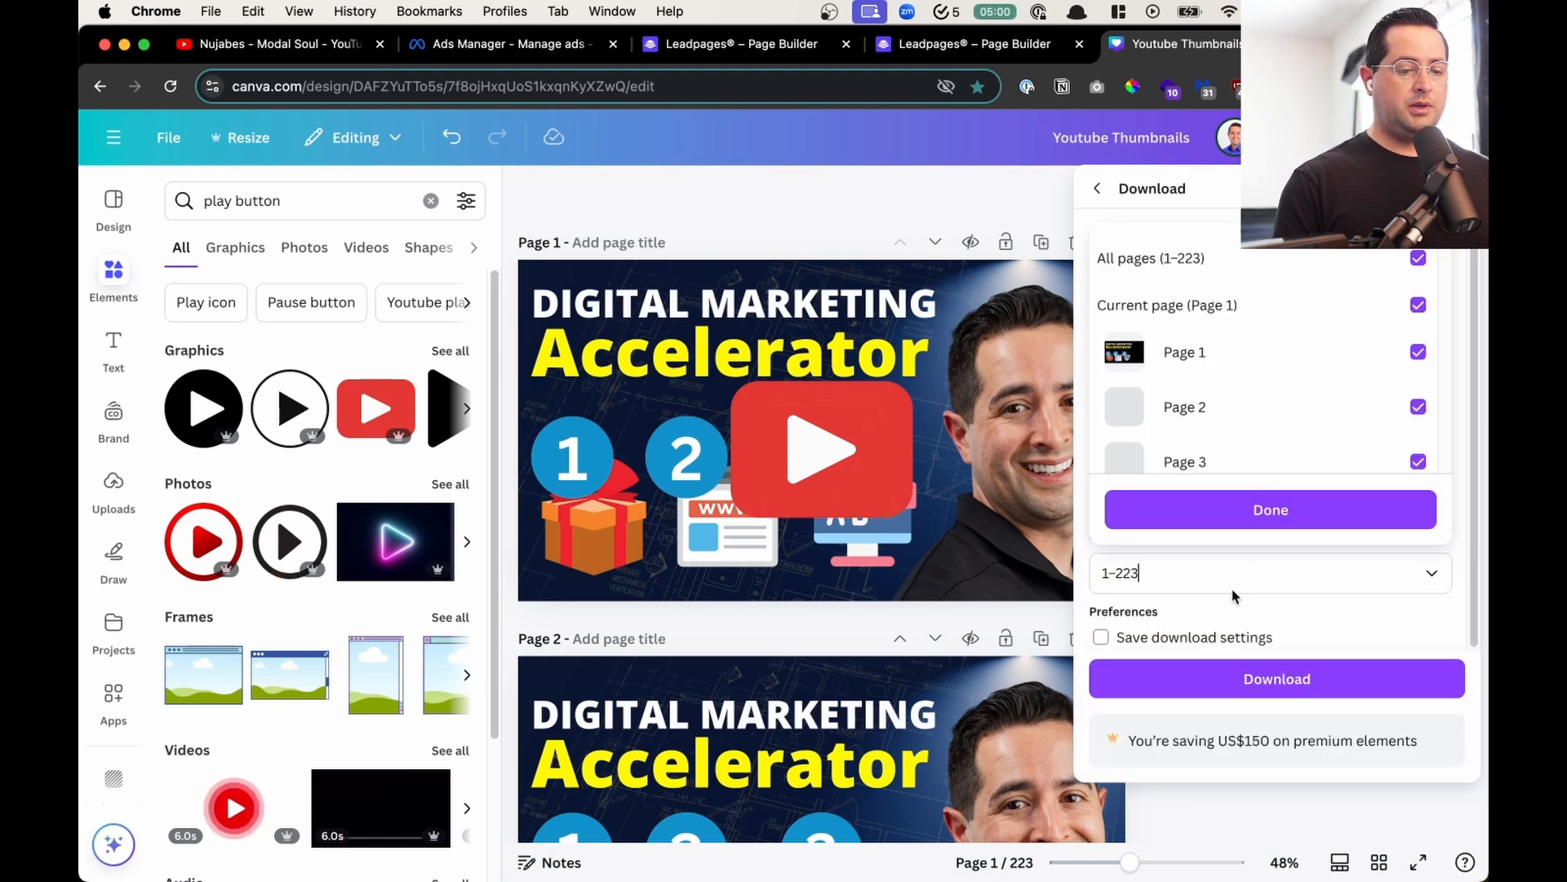
left_click(1245, 257)
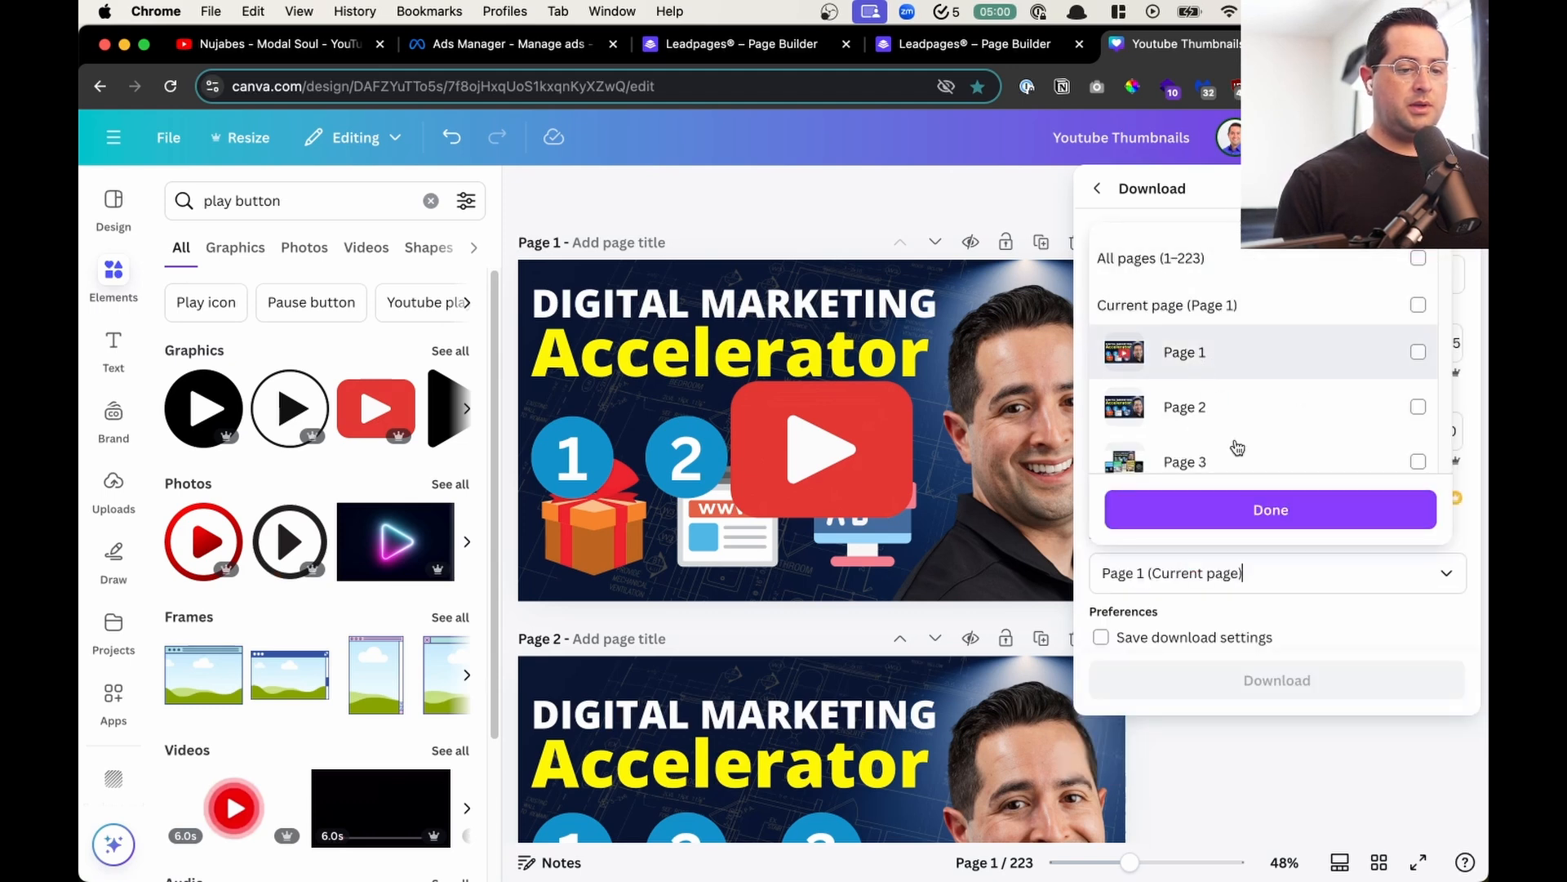
left_click(1256, 511)
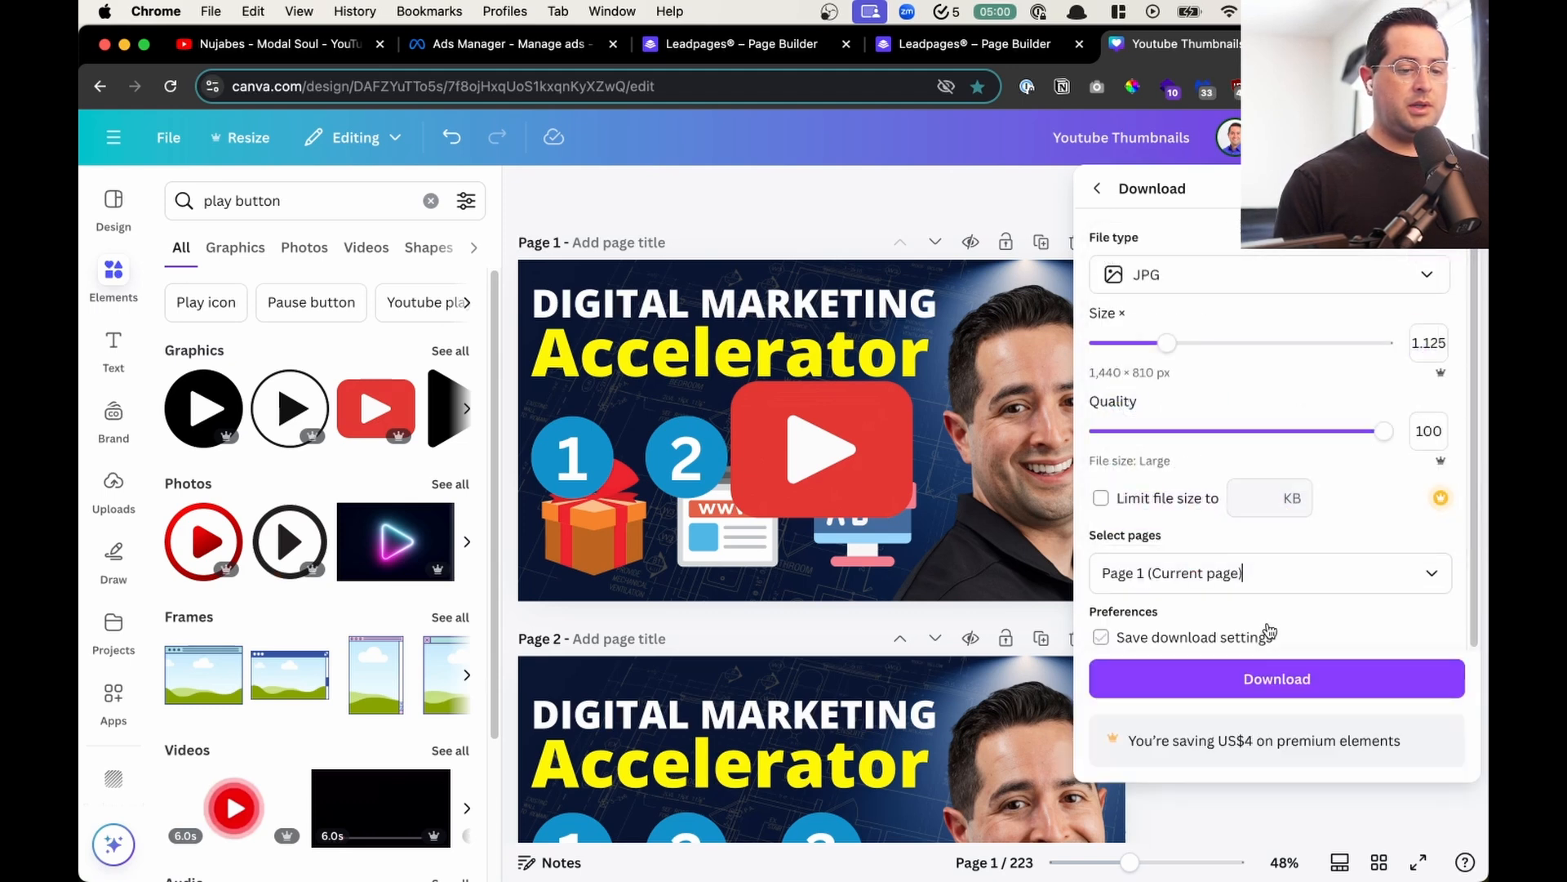
left_click(1255, 677)
left_click(988, 49)
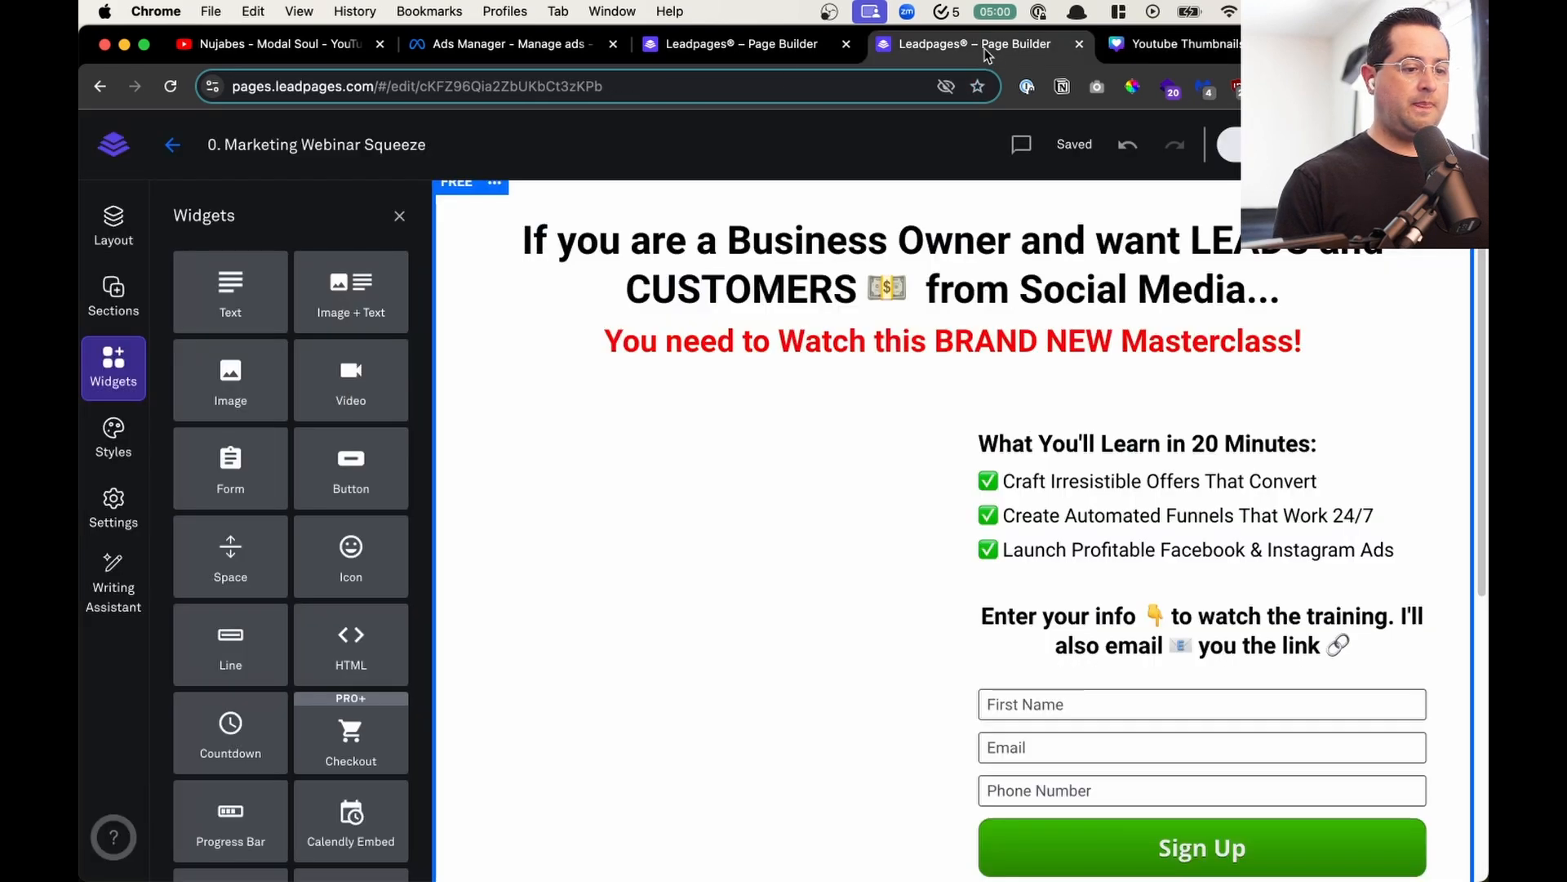
- Add an image widget to the empty column beside the sign-up form and open the image upload page for it
left_click_drag(231, 377, 683, 428)
left_click(663, 409)
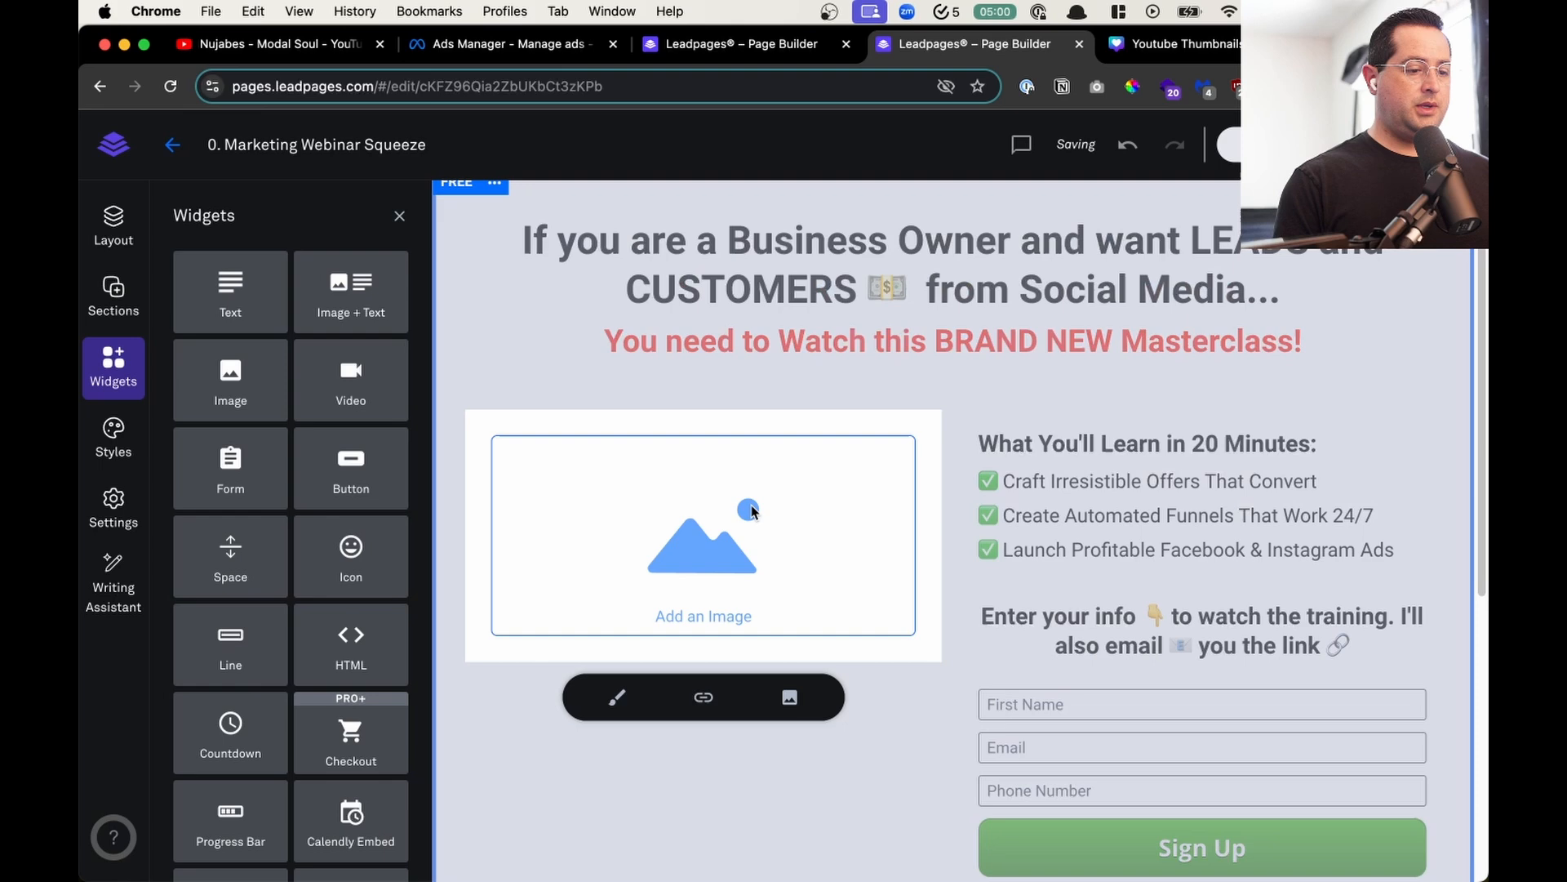
left_click(790, 696)
left_click(201, 327)
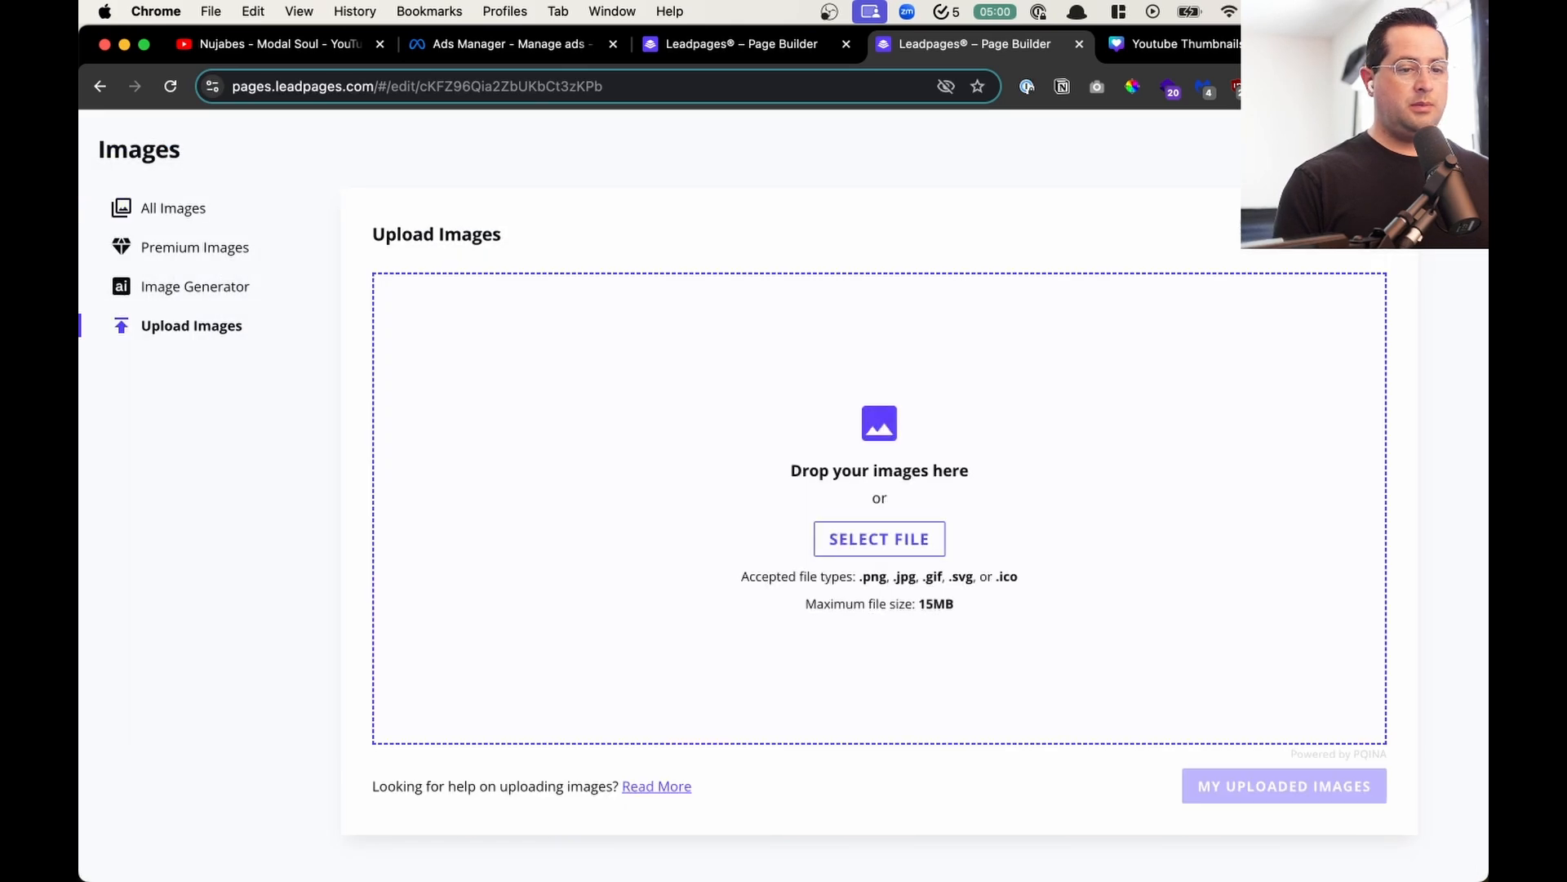
- Upload the downloaded Youtube Thumbnails.jpg and insert it into the image widget
left_click(1404, 86)
left_click_drag(1266, 173, 816, 431)
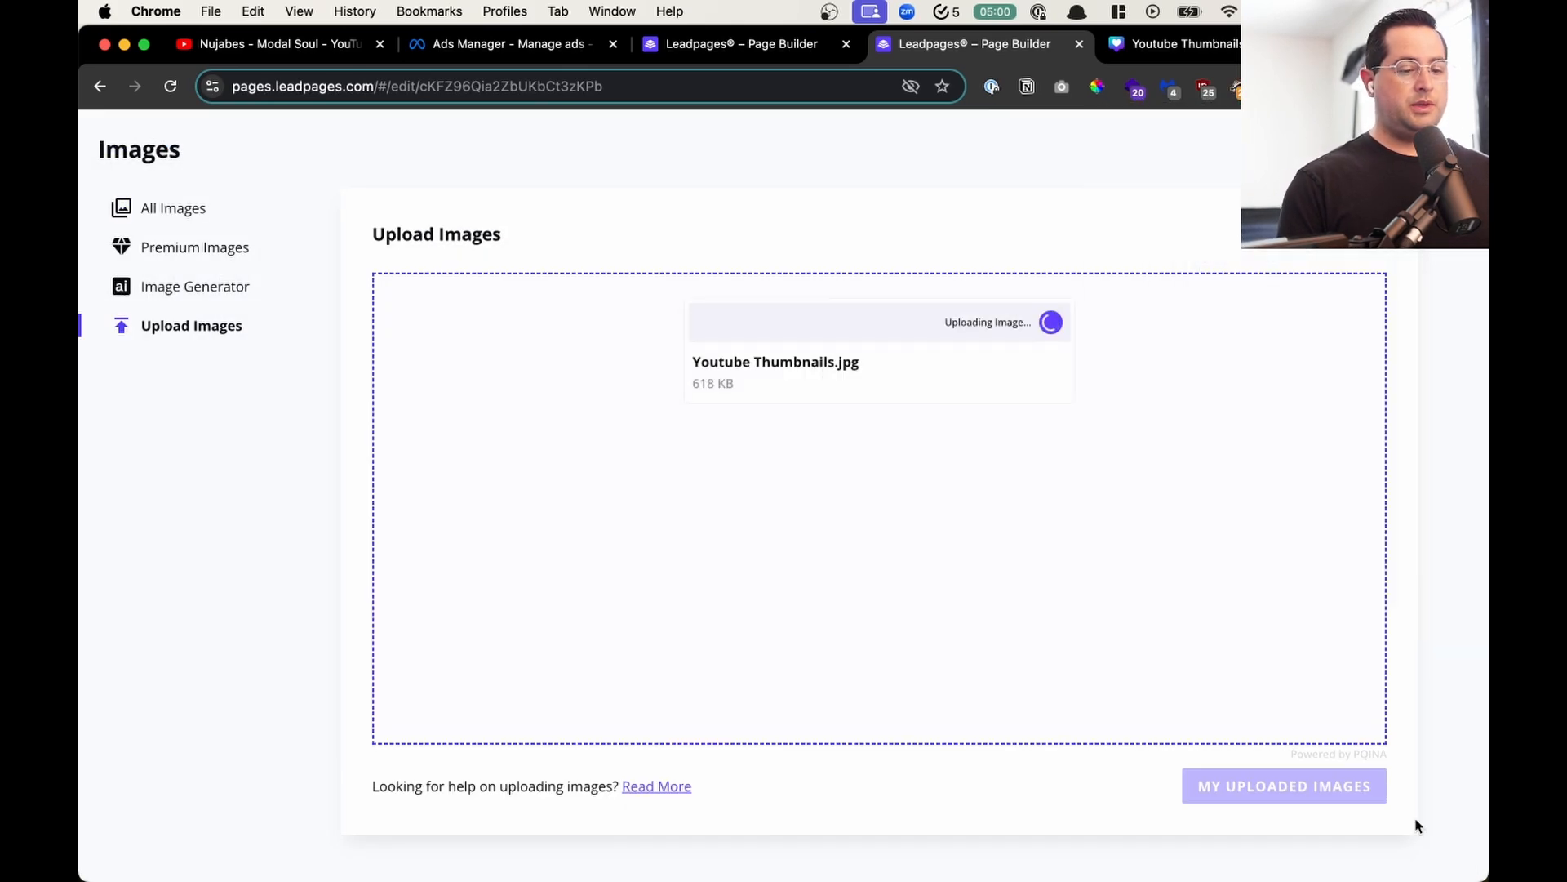
left_click(1305, 787)
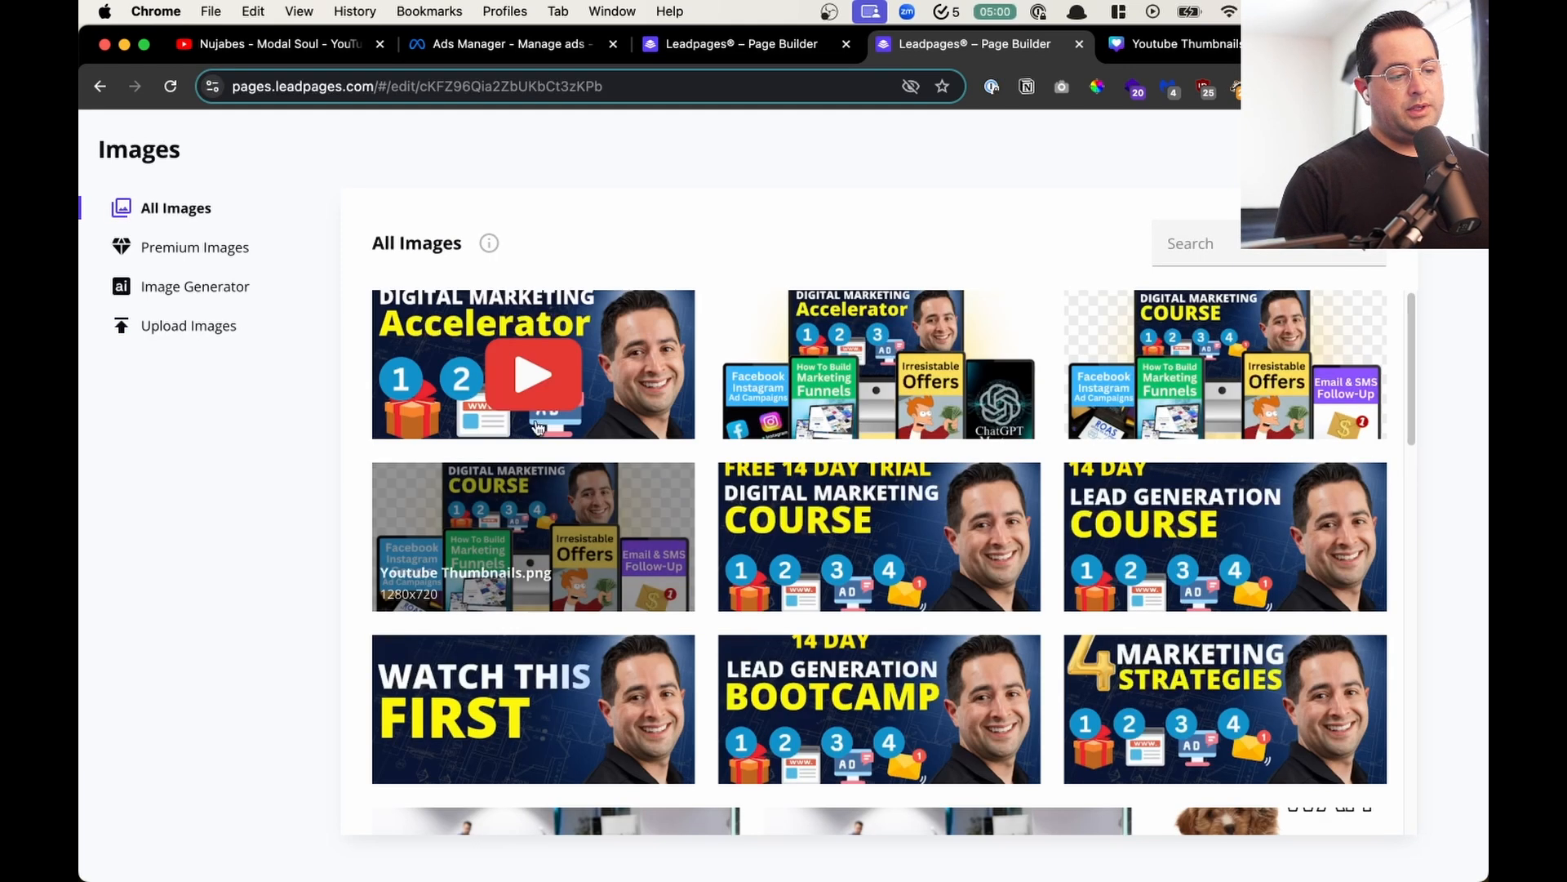
left_click(572, 365)
left_click(1278, 761)
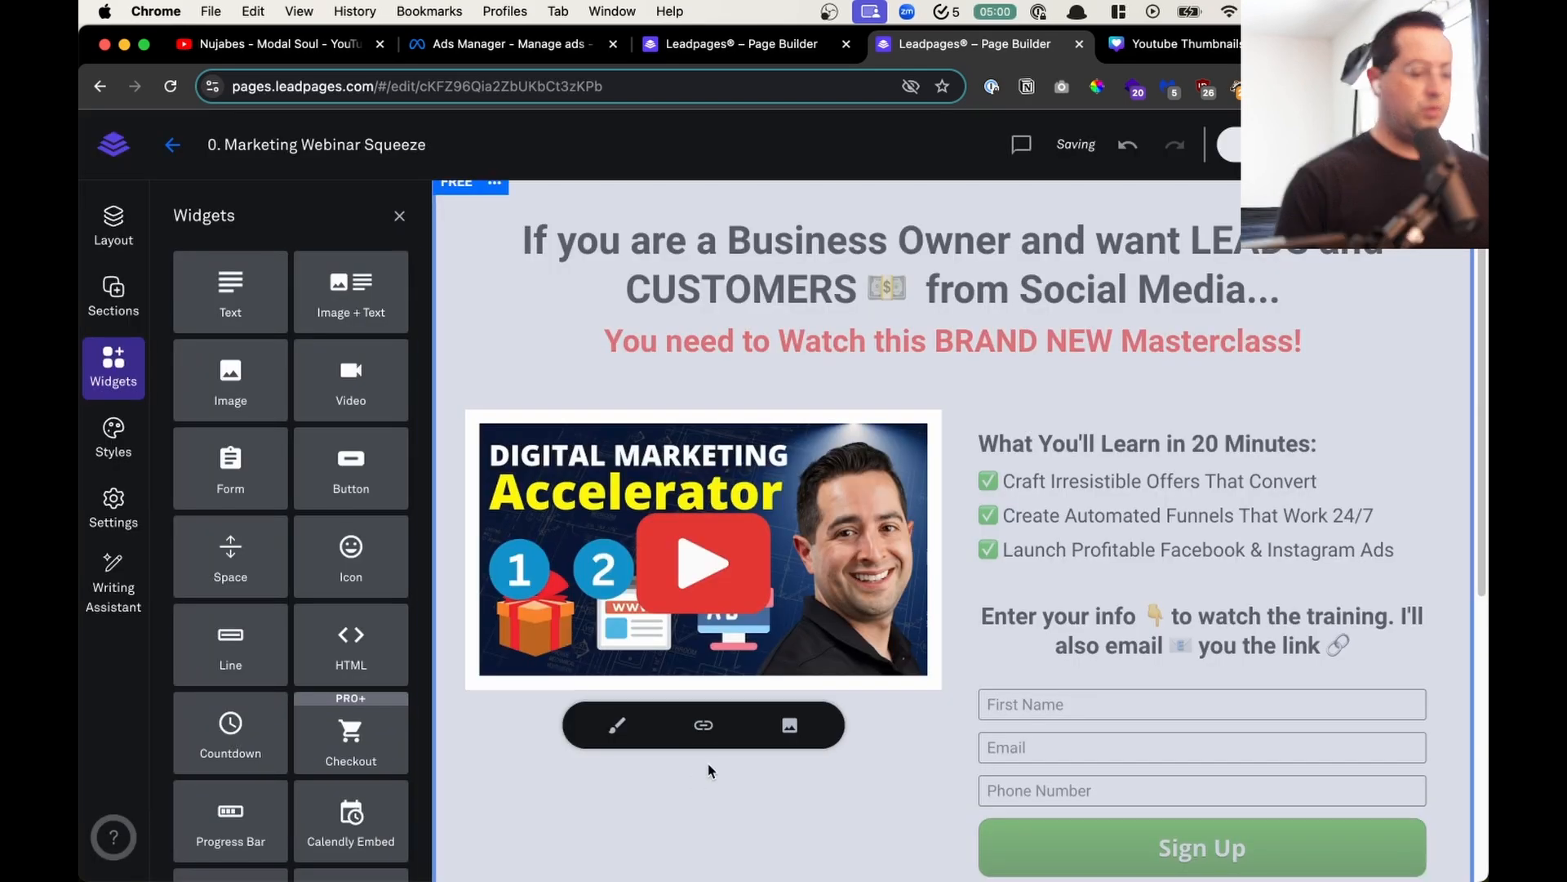
- Round the corners of the Digital Marketing Accelerator thumbnail on the squeeze page
left_click(709, 735)
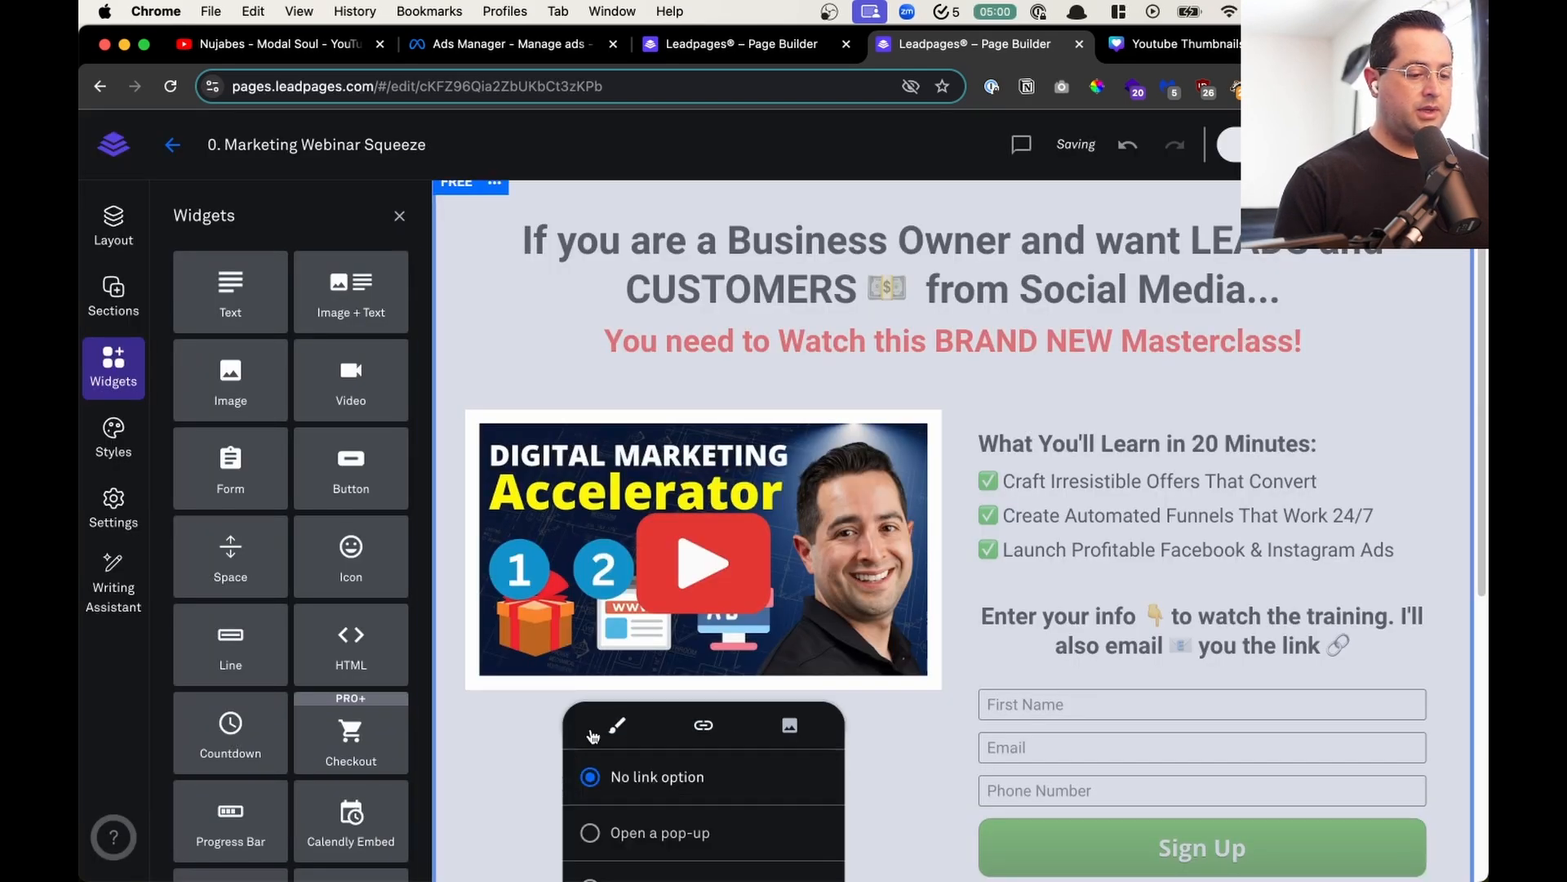
left_click(616, 727)
left_click(790, 725)
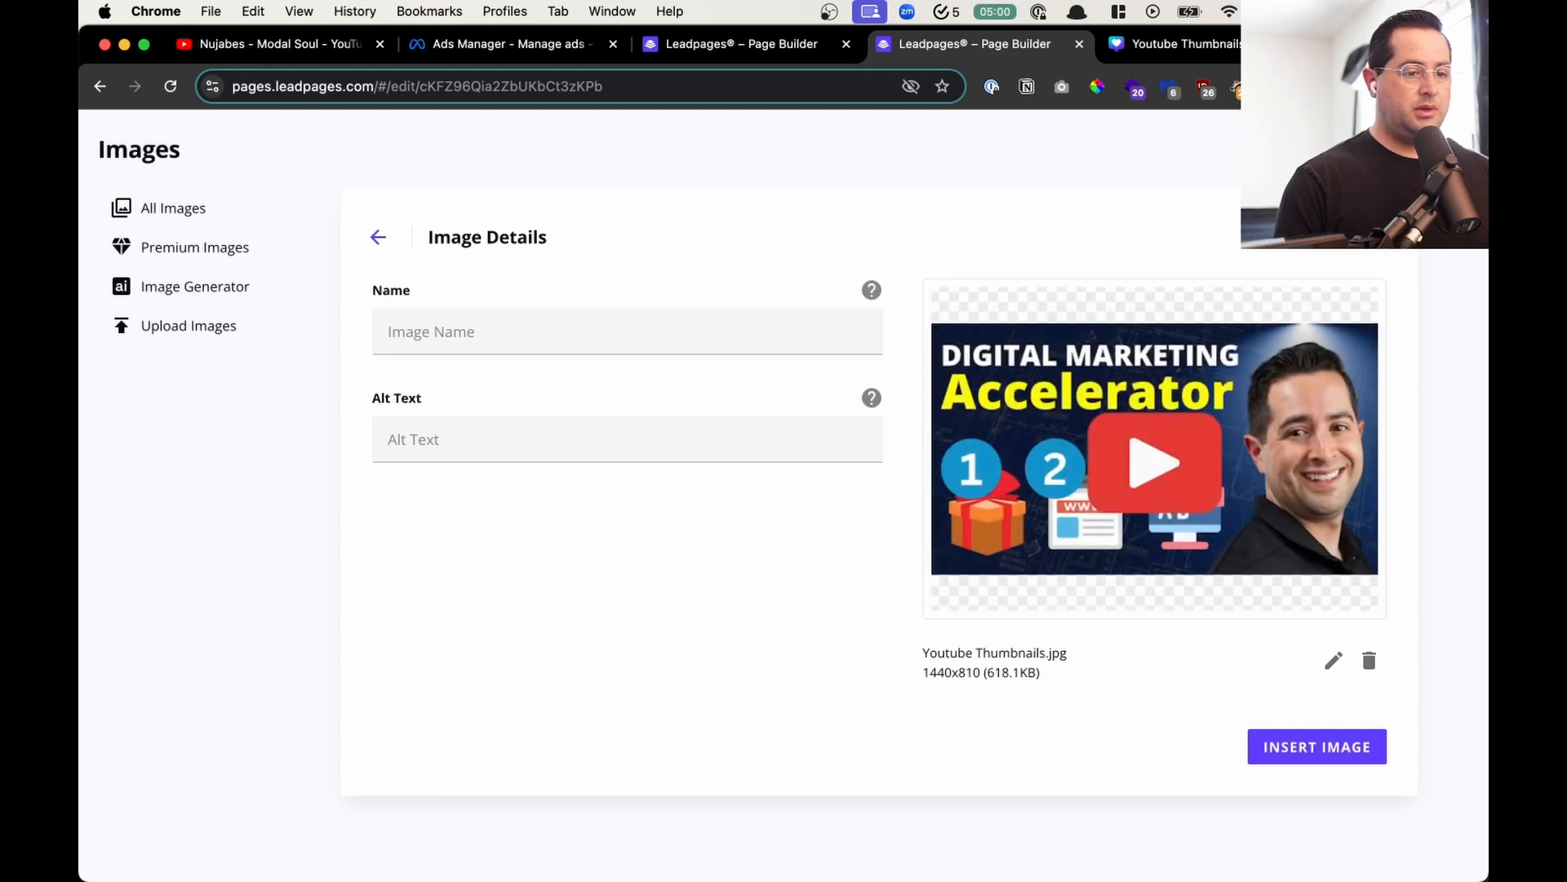
left_click(1457, 149)
scroll(679, 522, "down", 6)
left_click(693, 491)
left_click(920, 500)
scroll(920, 501, "up", 6)
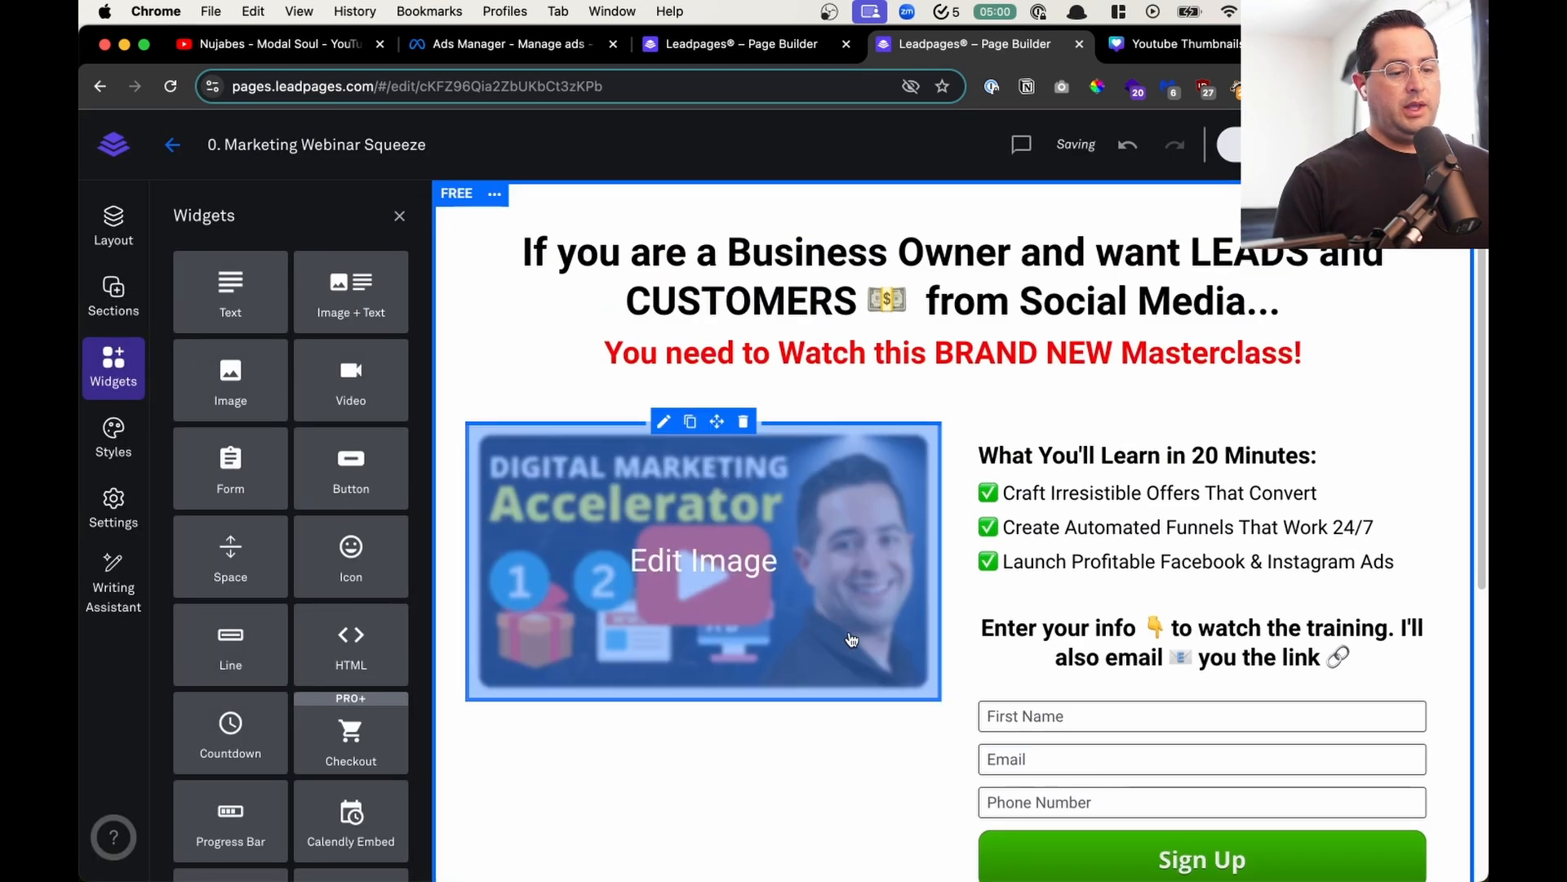
- Move "Launch Profitable Facebook & Instagram Ads" to the start of the What You'll Learn list and remove the leftover blank line
scroll(1119, 531, "down", 1)
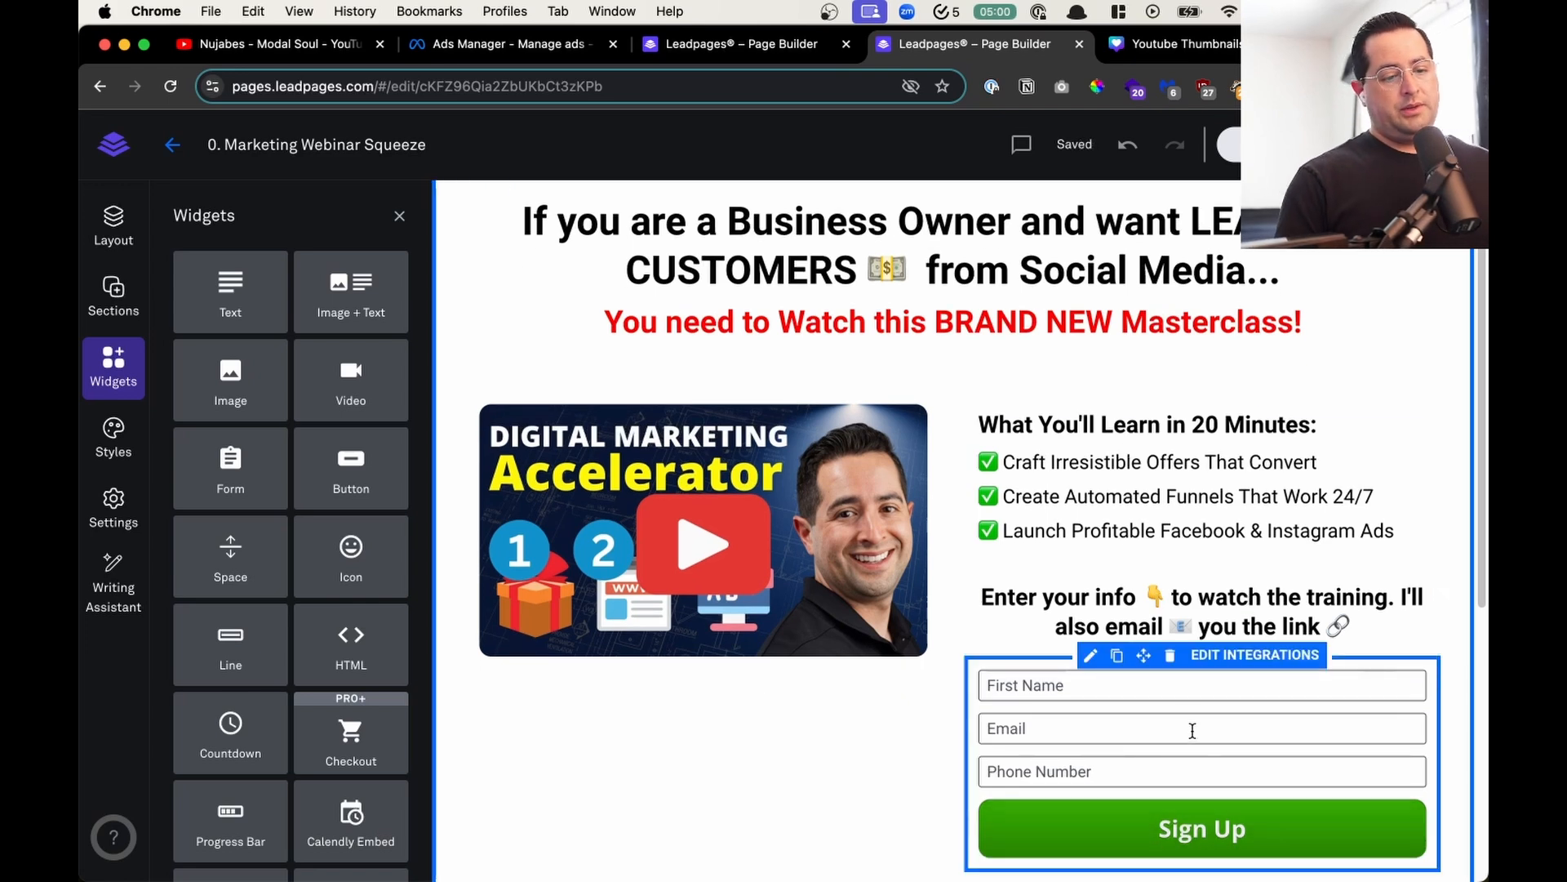
left_click(1394, 523)
left_click_drag(1394, 522, 906, 543)
key("super+c")
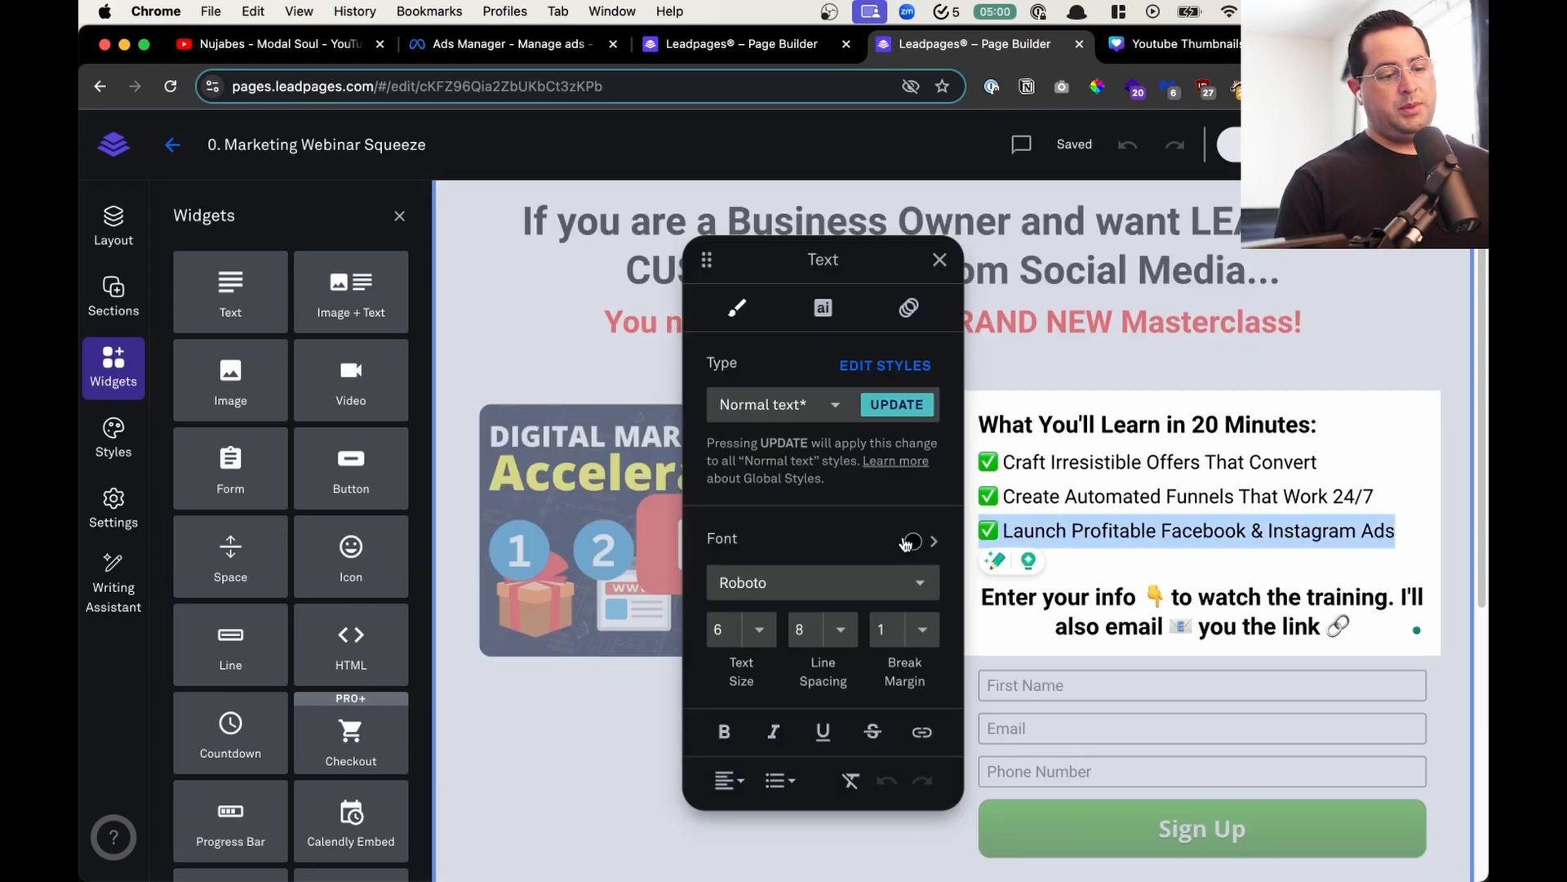
key("BackSpace")
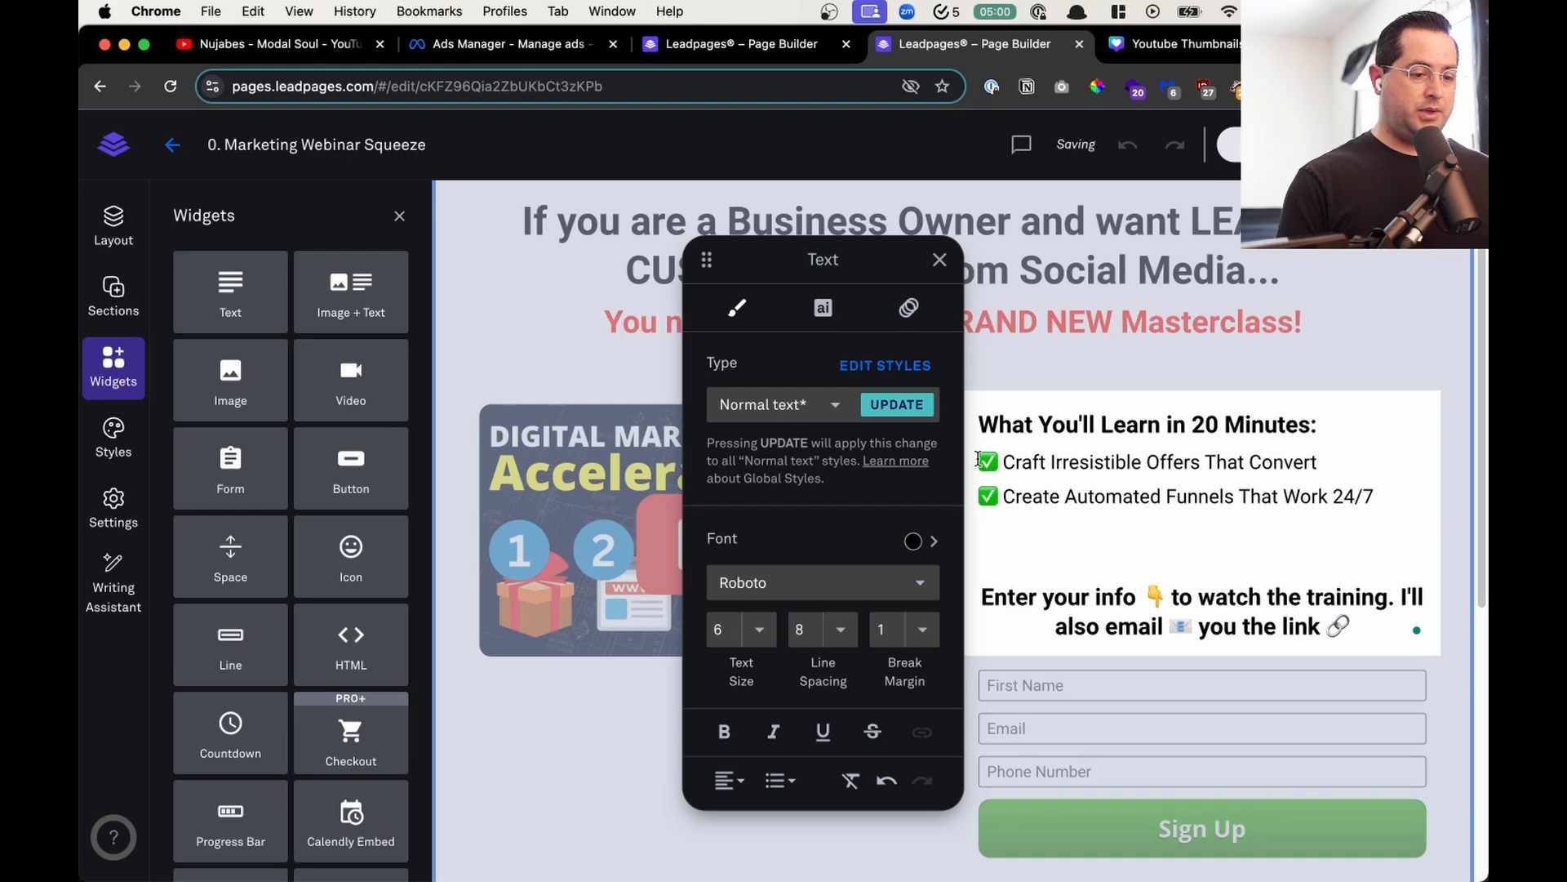
key("super+v")
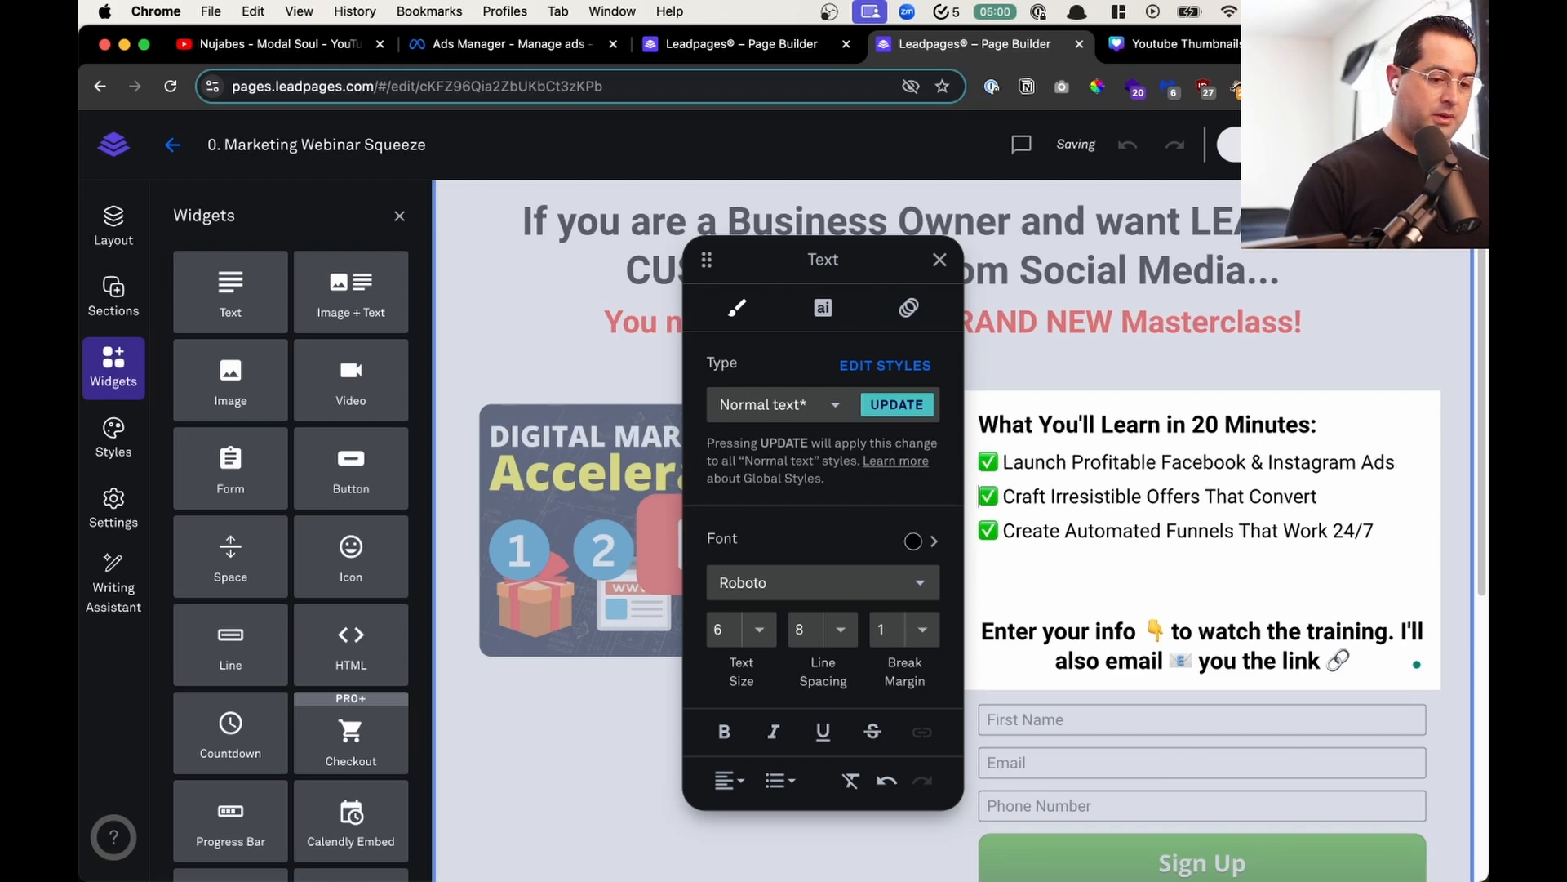
left_click(1095, 565)
key("BackSpace")
left_click(614, 771)
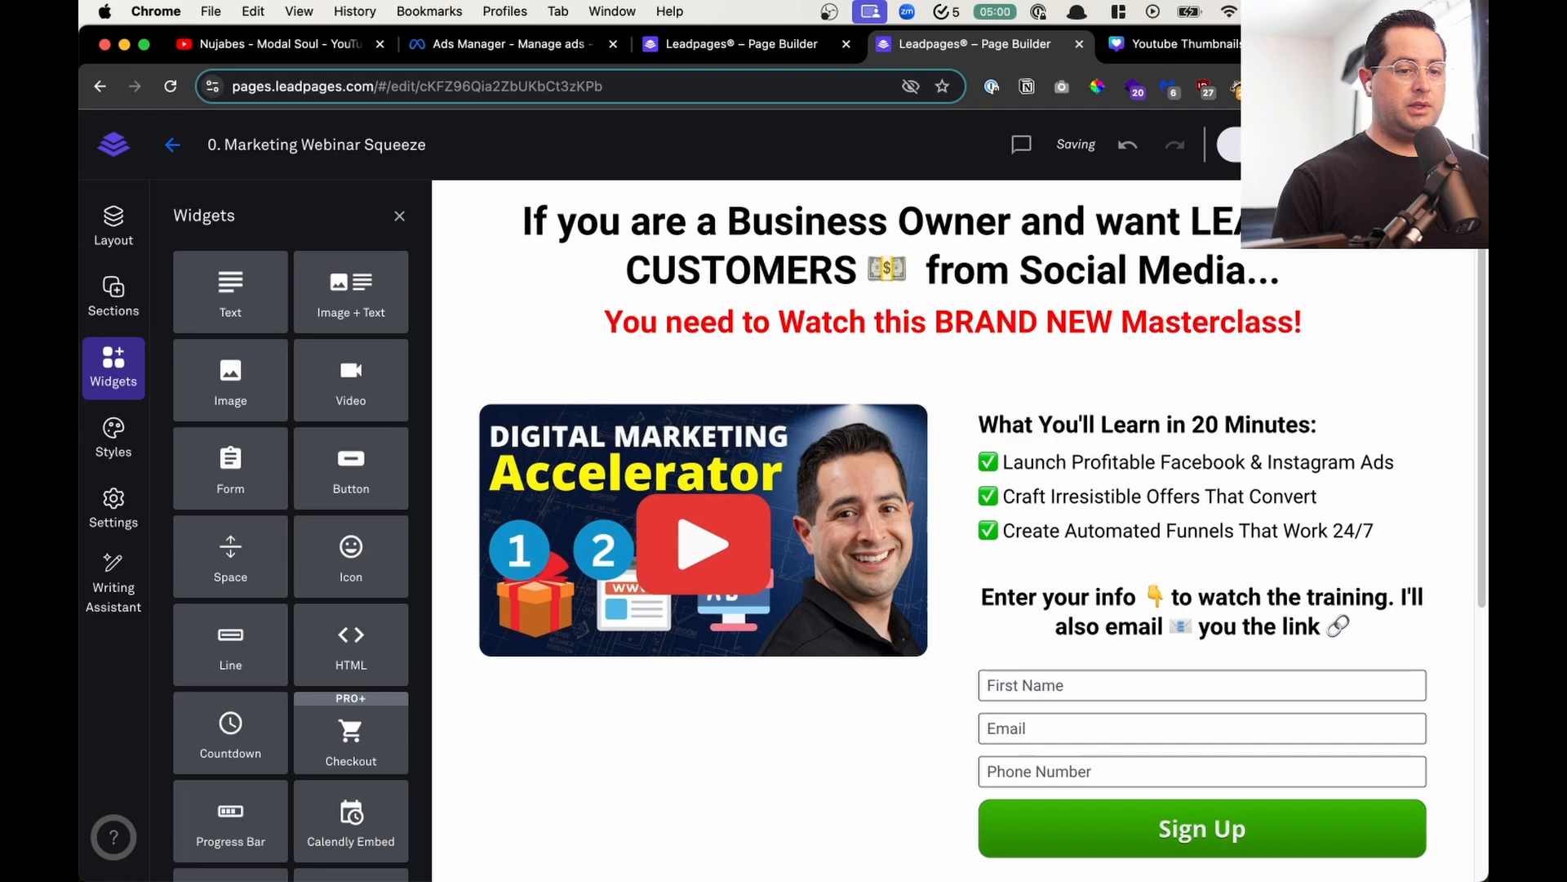
- Close the widget list, publish the squeeze page's changes and open the live page
left_click(400, 216)
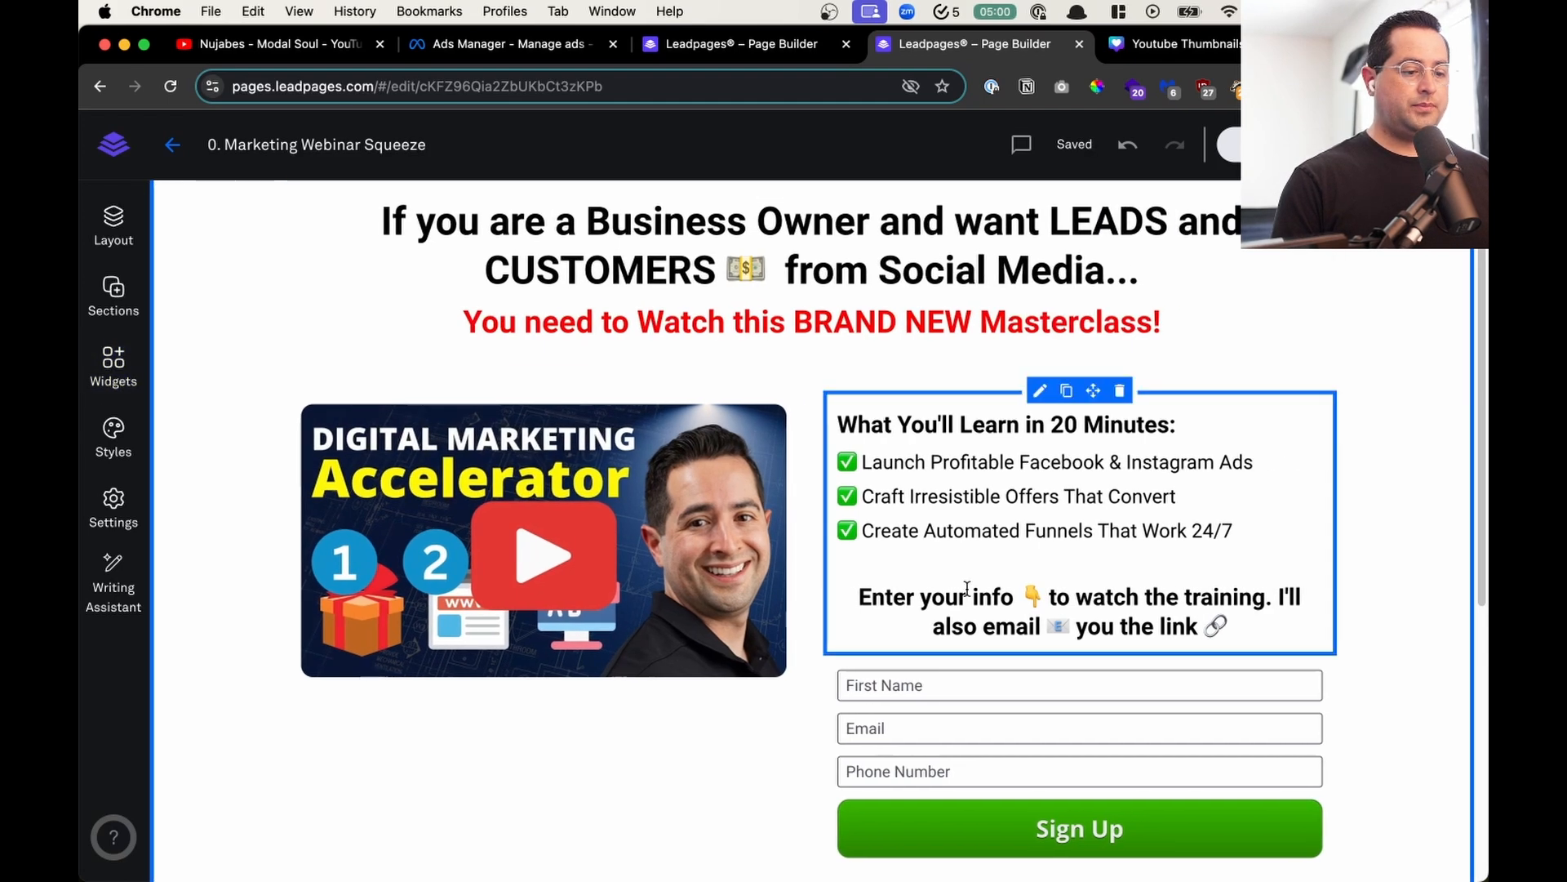
scroll(967, 589, "down", 6)
scroll(967, 589, "up", 6)
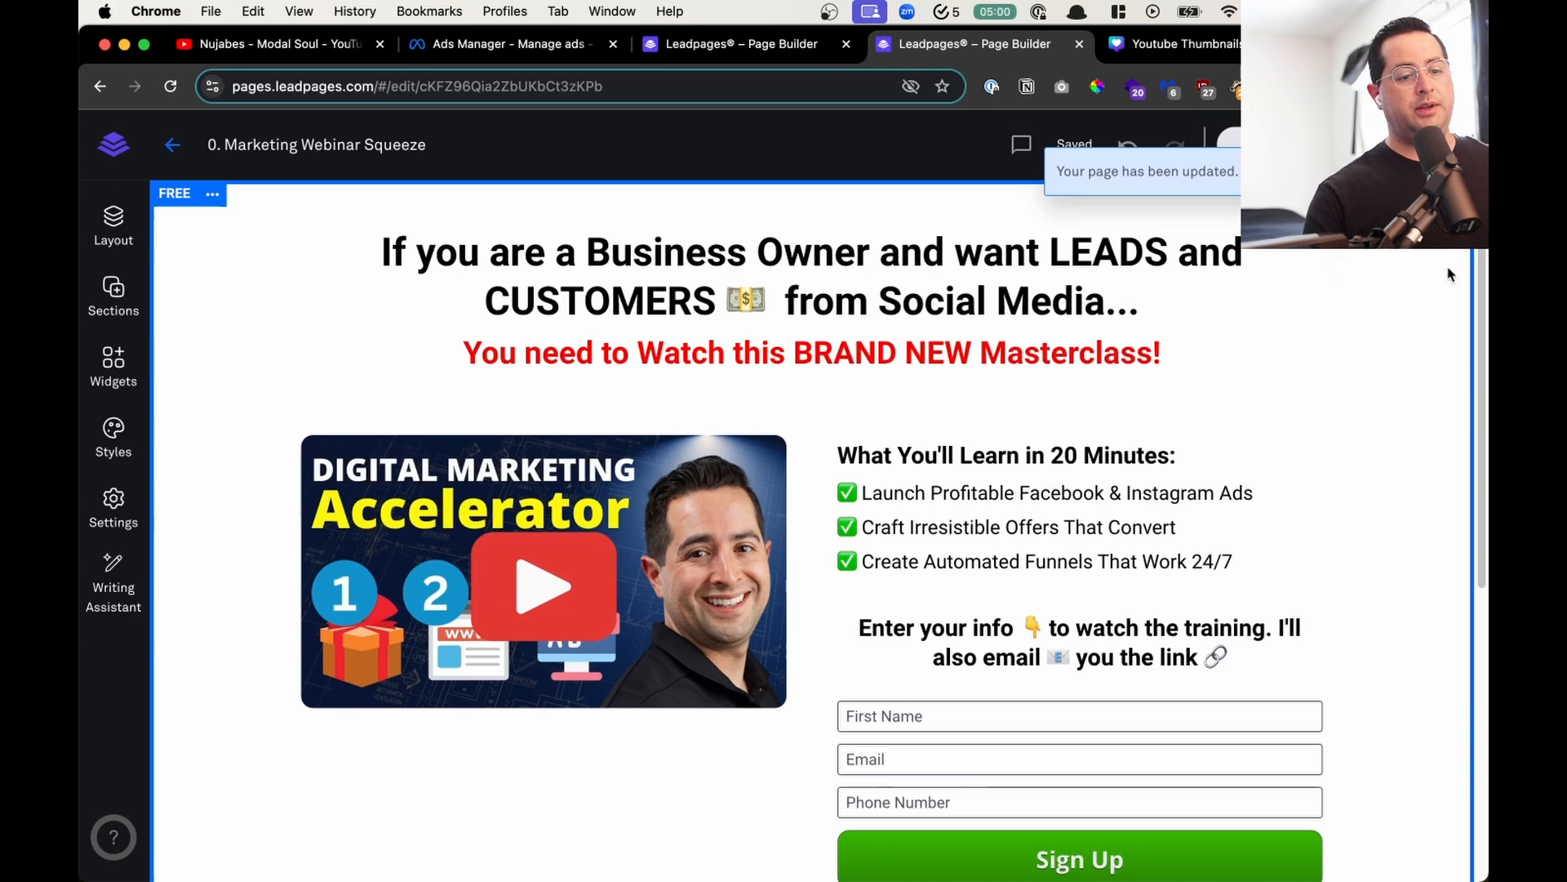
left_click(1179, 171)
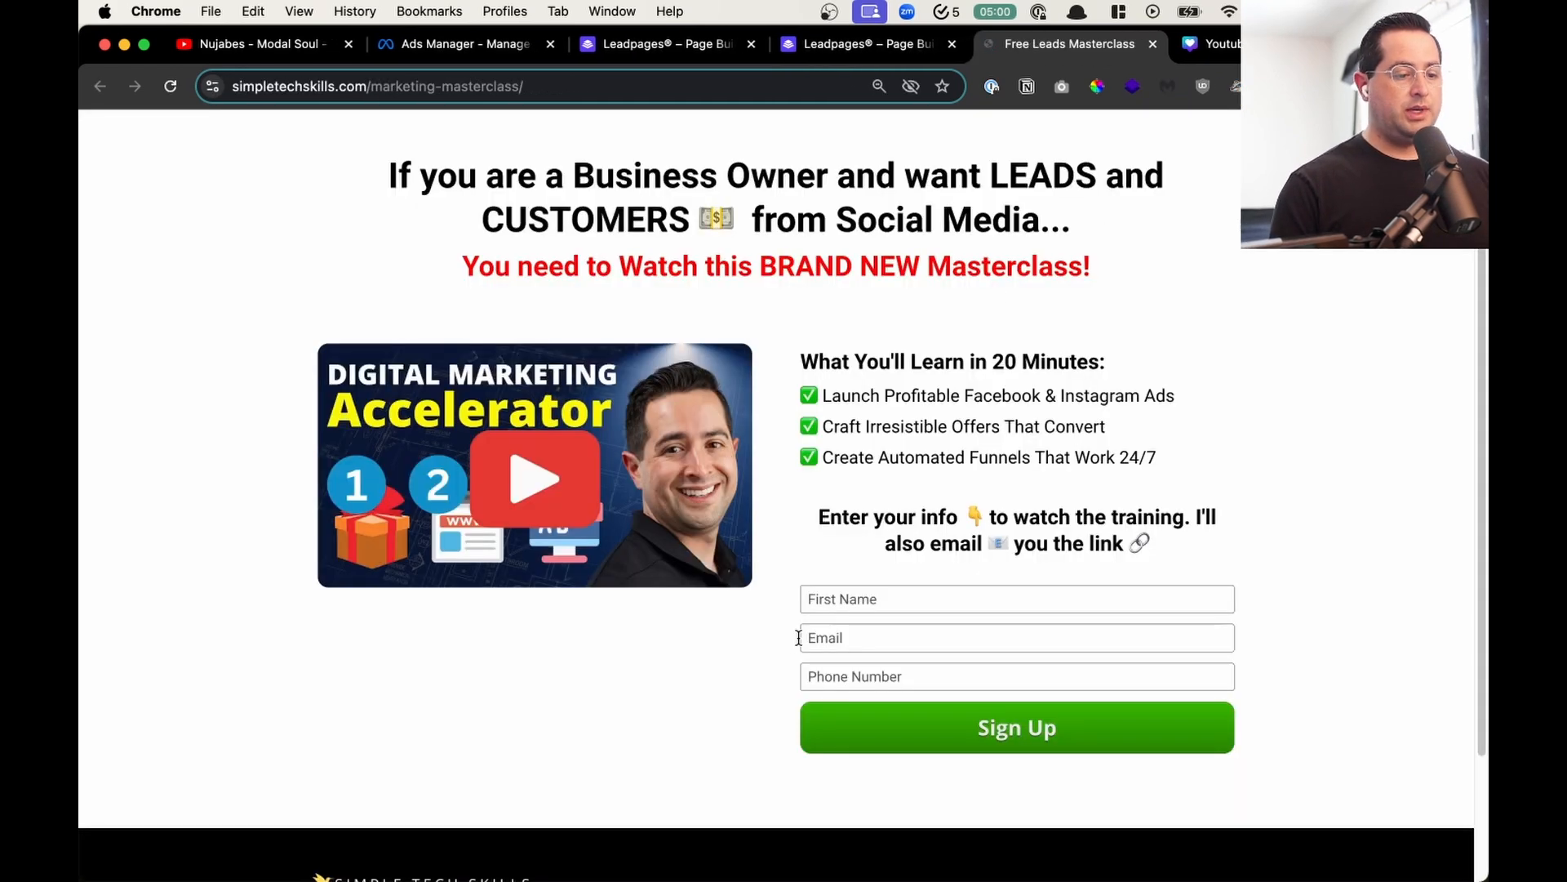
- Fill in the live sign-up form with a test first name, e-mail and phone number, and submit it
left_click(913, 588)
type("acunatest1")
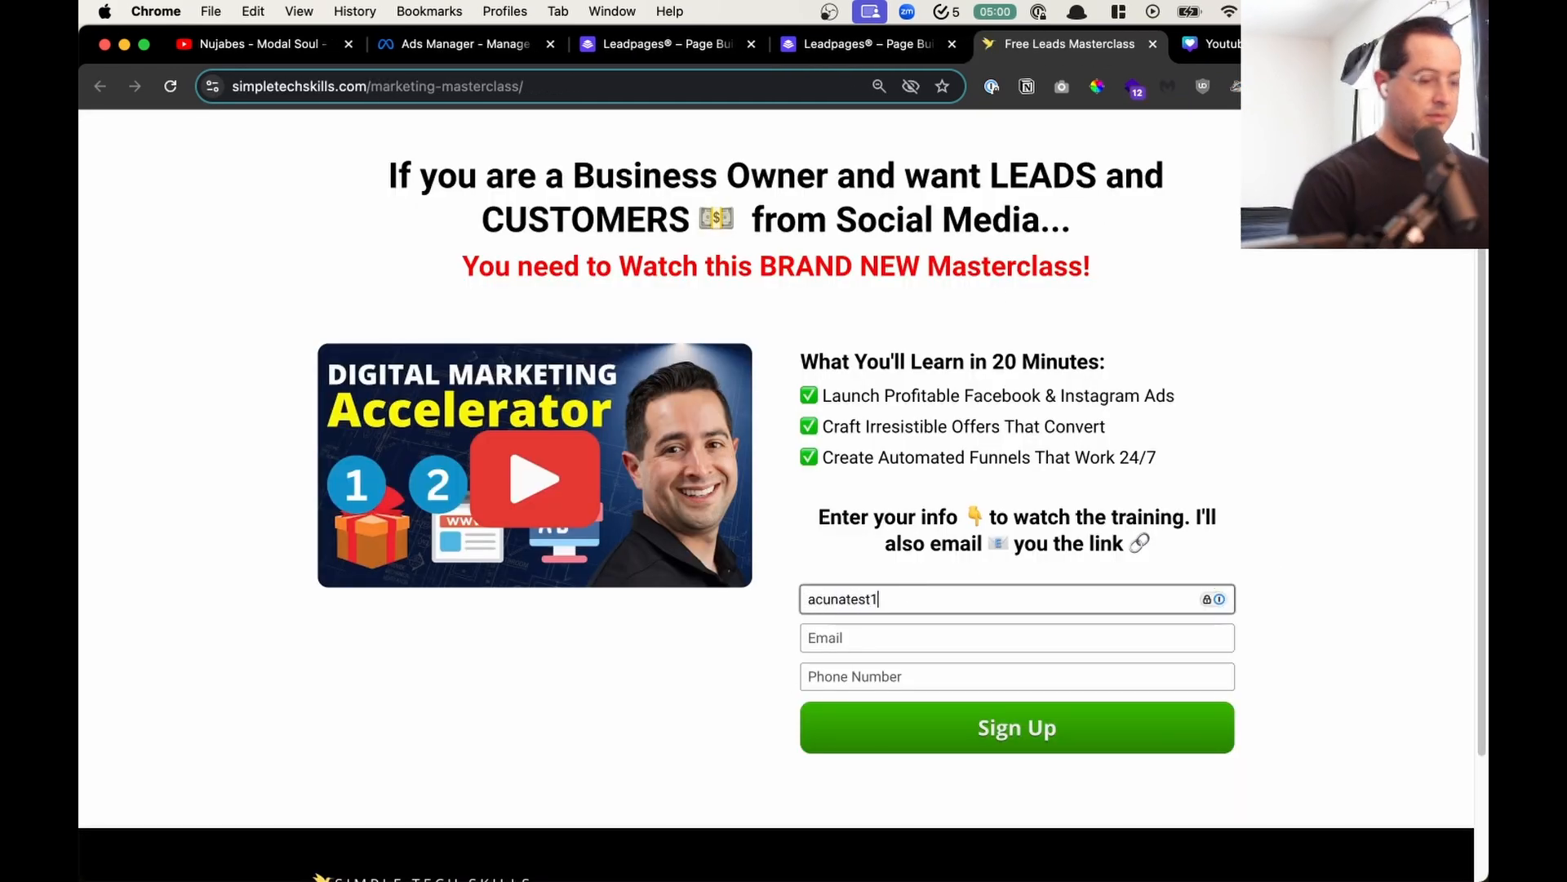
key("Tab")
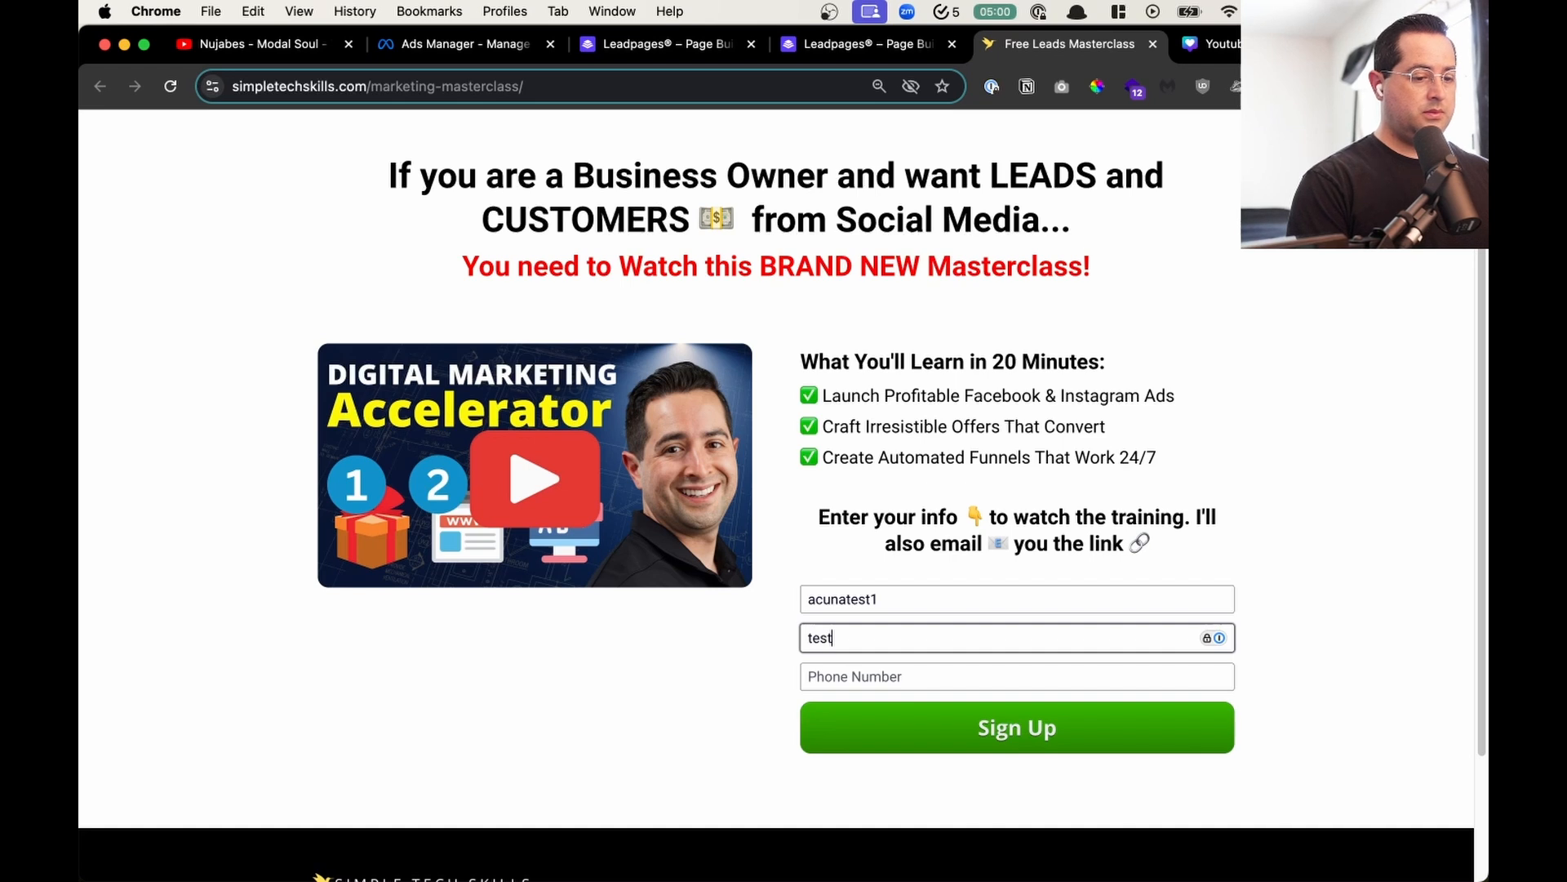
type("test@gmail.com")
key("Tab")
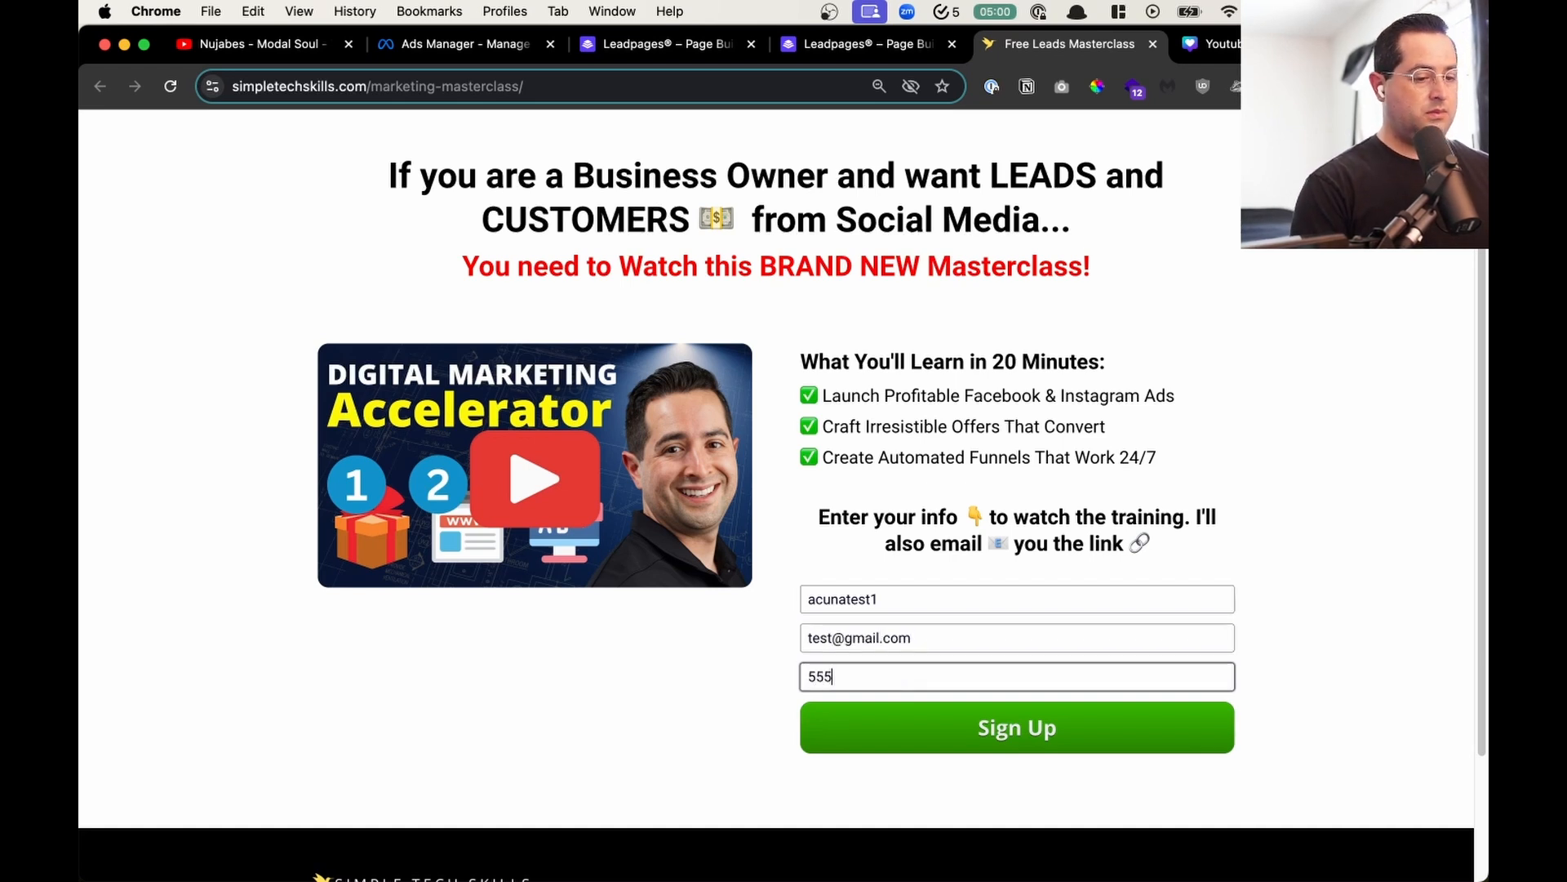
left_click(991, 735)
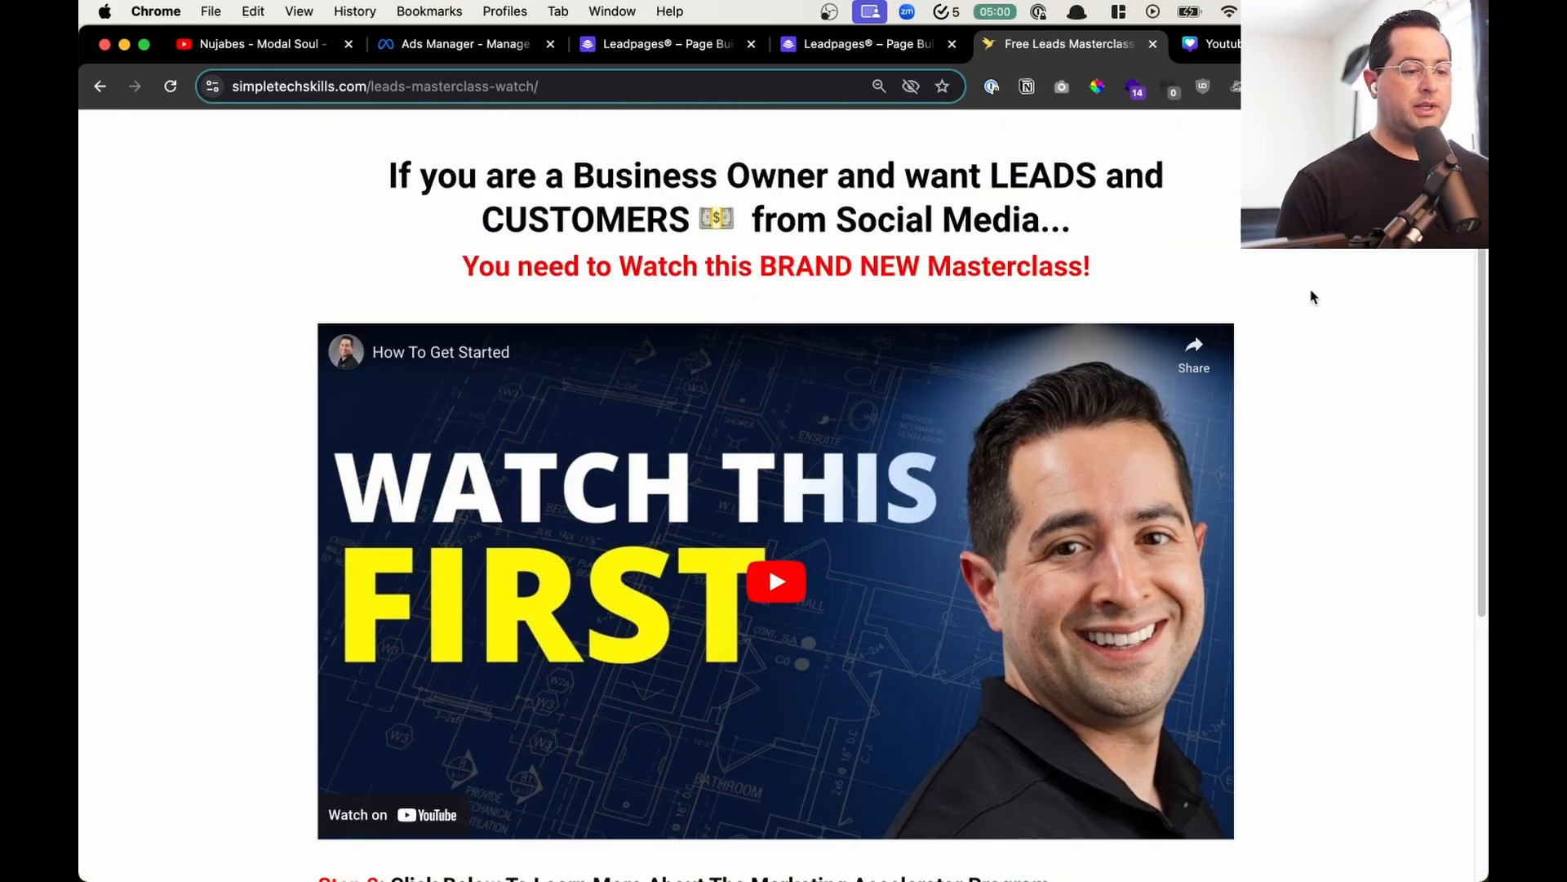
- Follow the Learn More link on the watch page, look through the linked course page and return to the squeeze page editor
scroll(1313, 297, "down", 5)
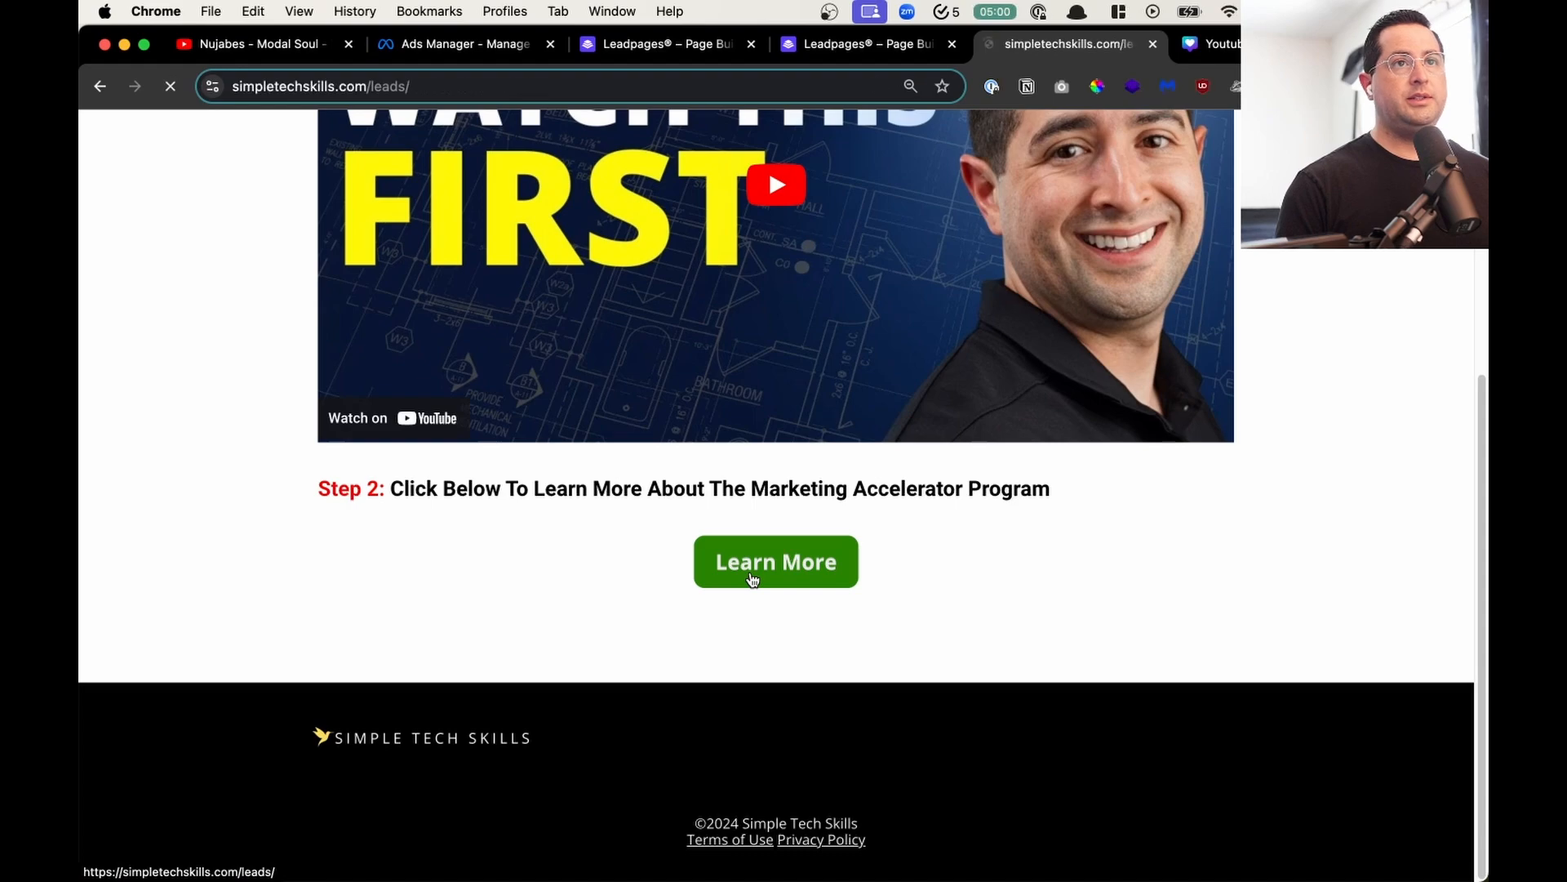
left_click(753, 578)
scroll(753, 578, "down", 15)
scroll(753, 578, "down", 20)
key("super+w")
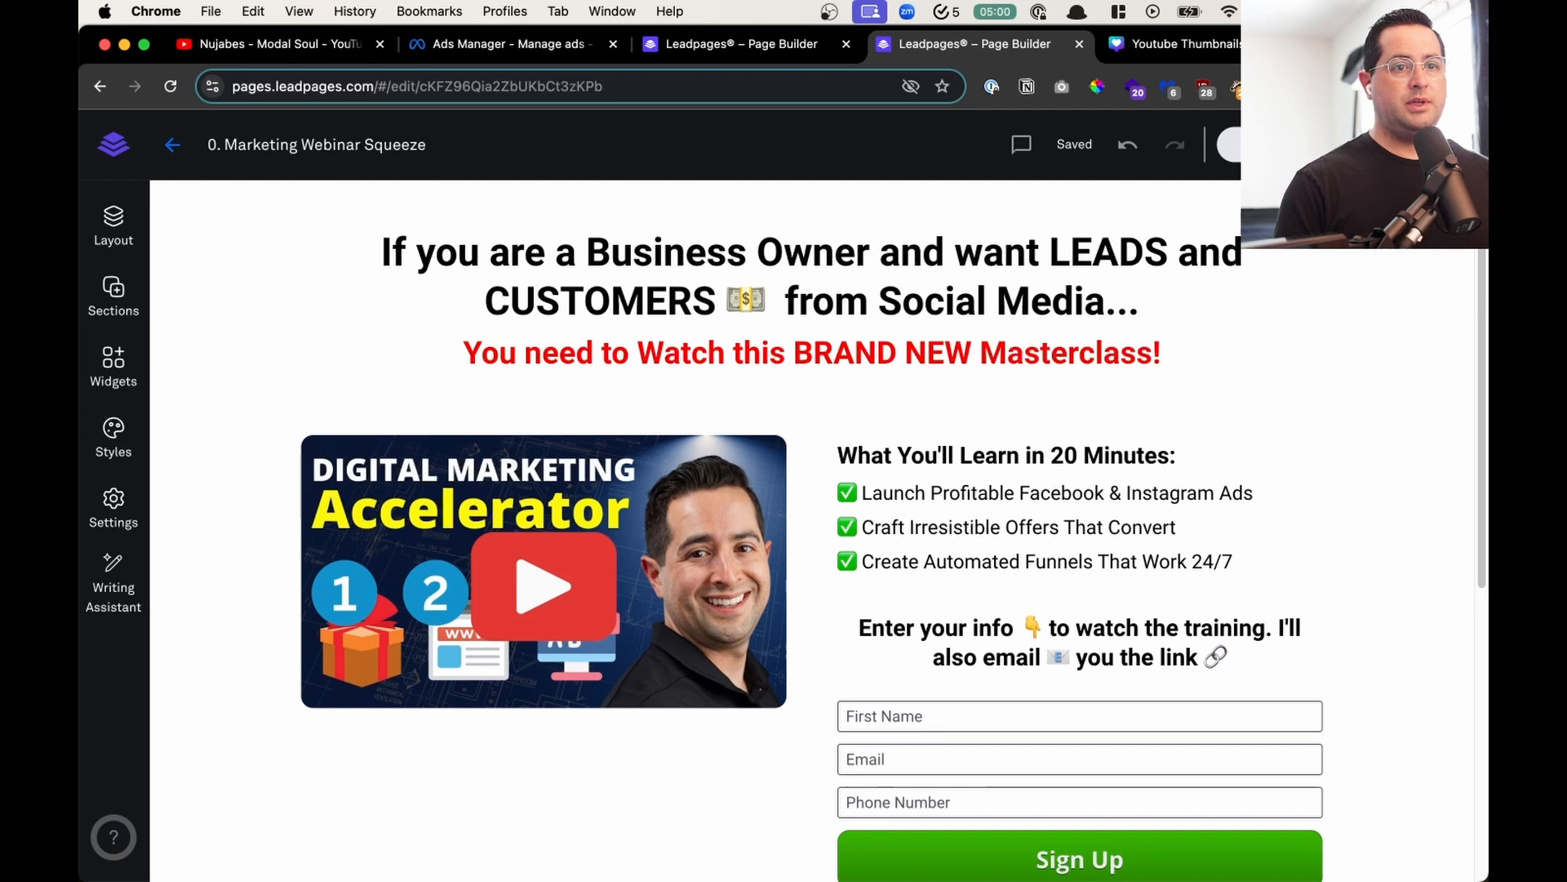